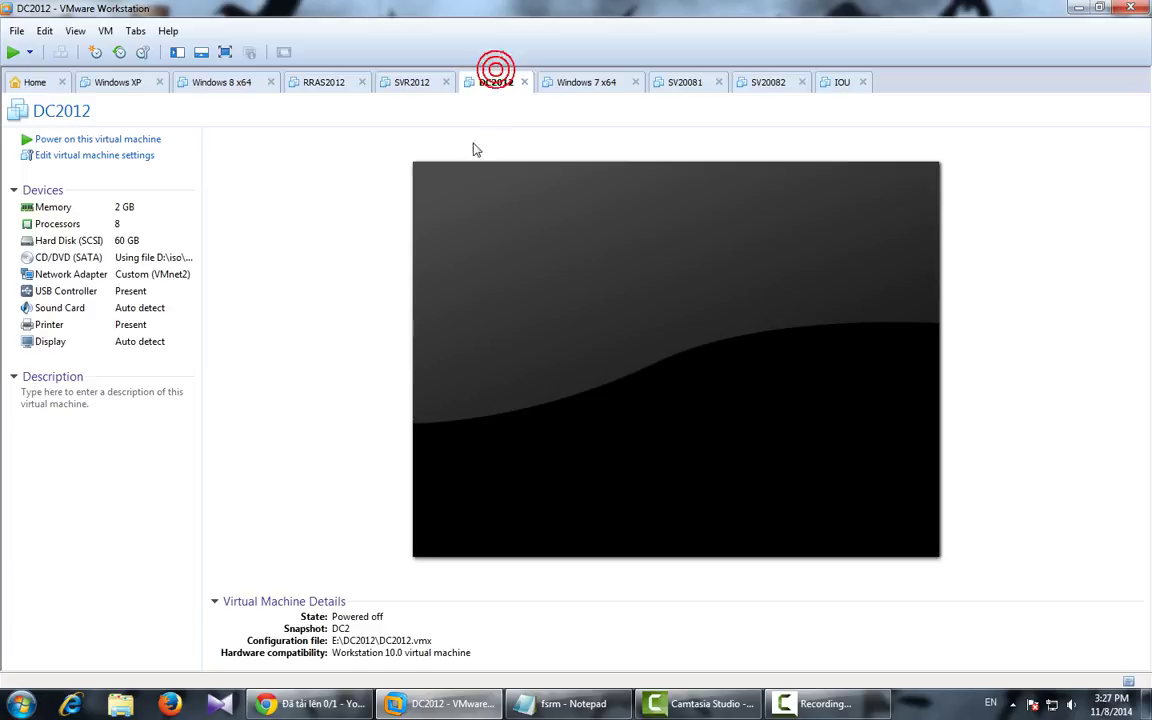
Step: Revert the DC2012 machine to its DC2 snapshot
{"action": "left_click", "coordinate": [143, 52]}
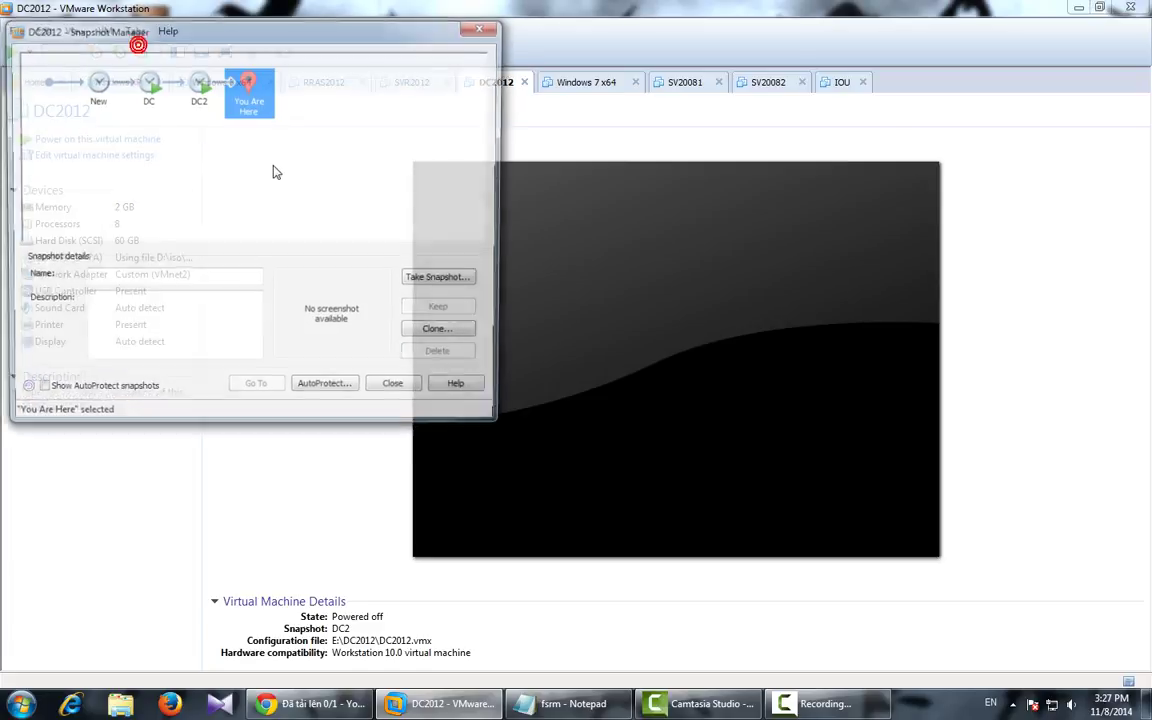
{"action": "left_click", "coordinate": [198, 100]}
{"action": "left_click", "coordinate": [260, 390]}
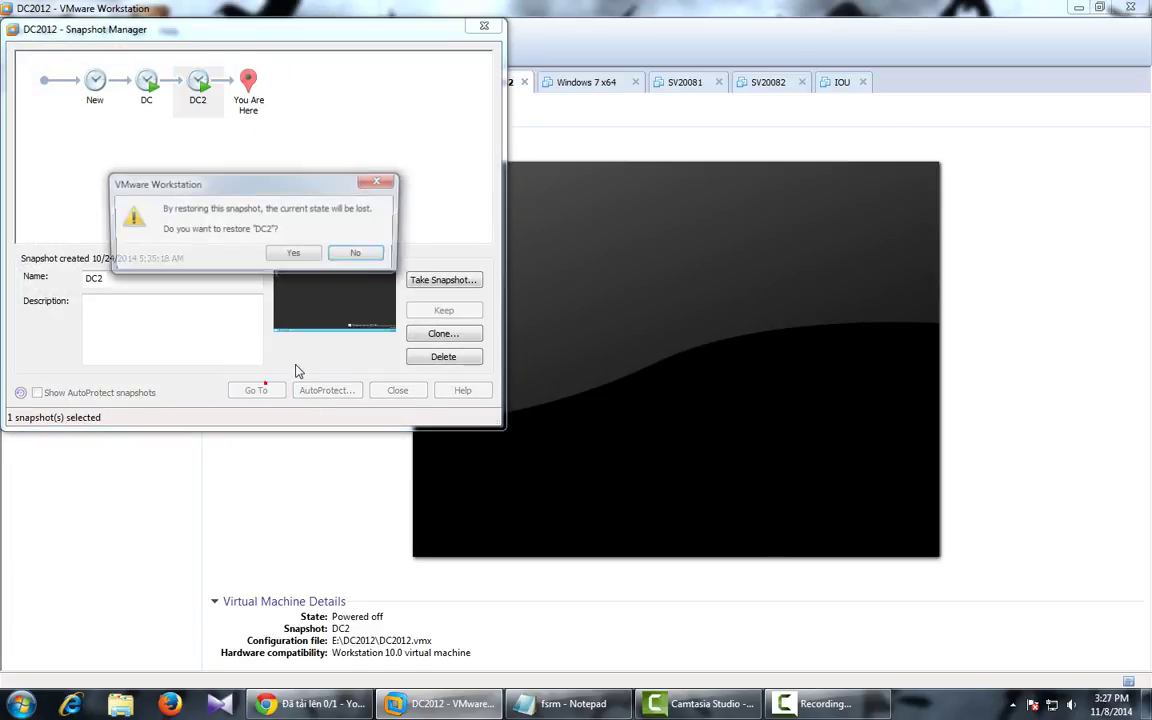
{"action": "left_click", "coordinate": [303, 255]}
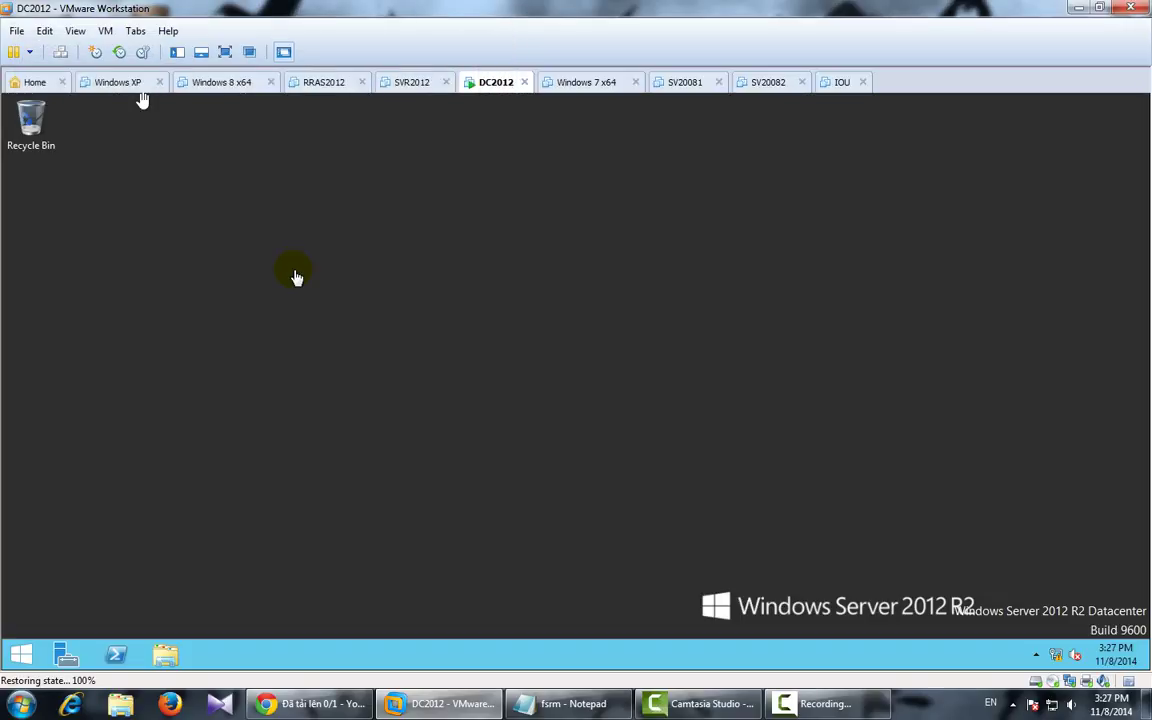
Step: Refresh the restored DC2012 desktop, then bring up the SVR2012 machine's page
{"action": "right_click", "coordinate": [483, 299]}
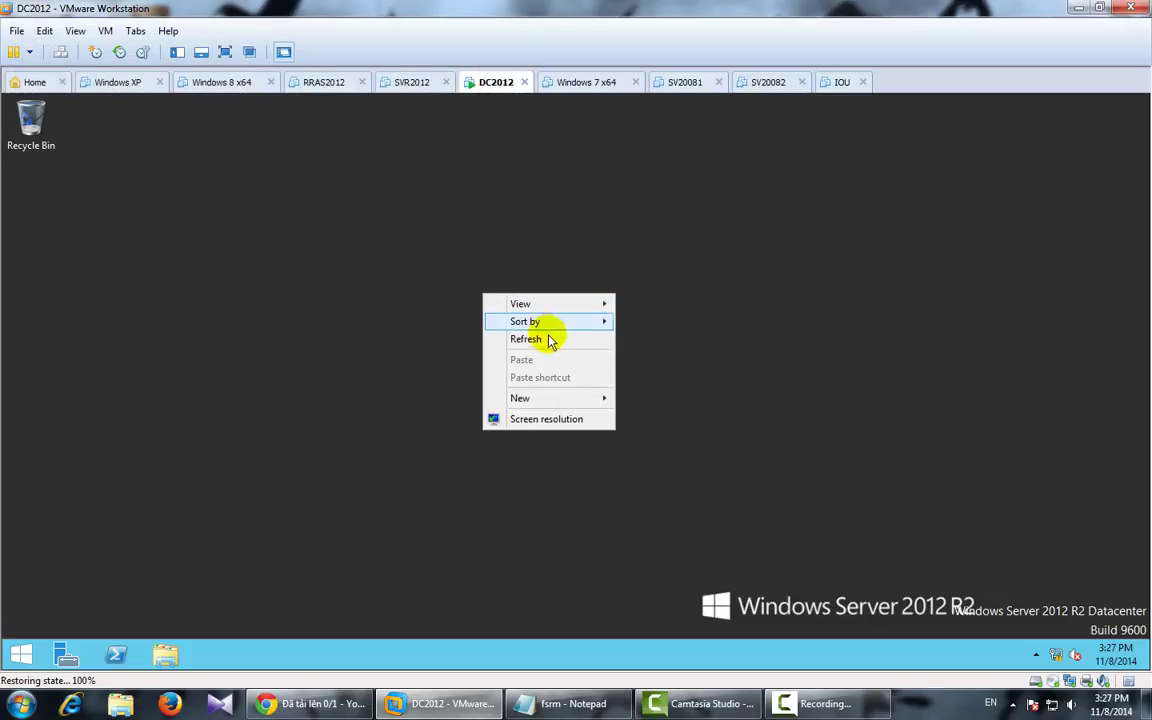
{"action": "left_click", "coordinate": [548, 335]}
{"action": "left_click", "coordinate": [418, 84]}
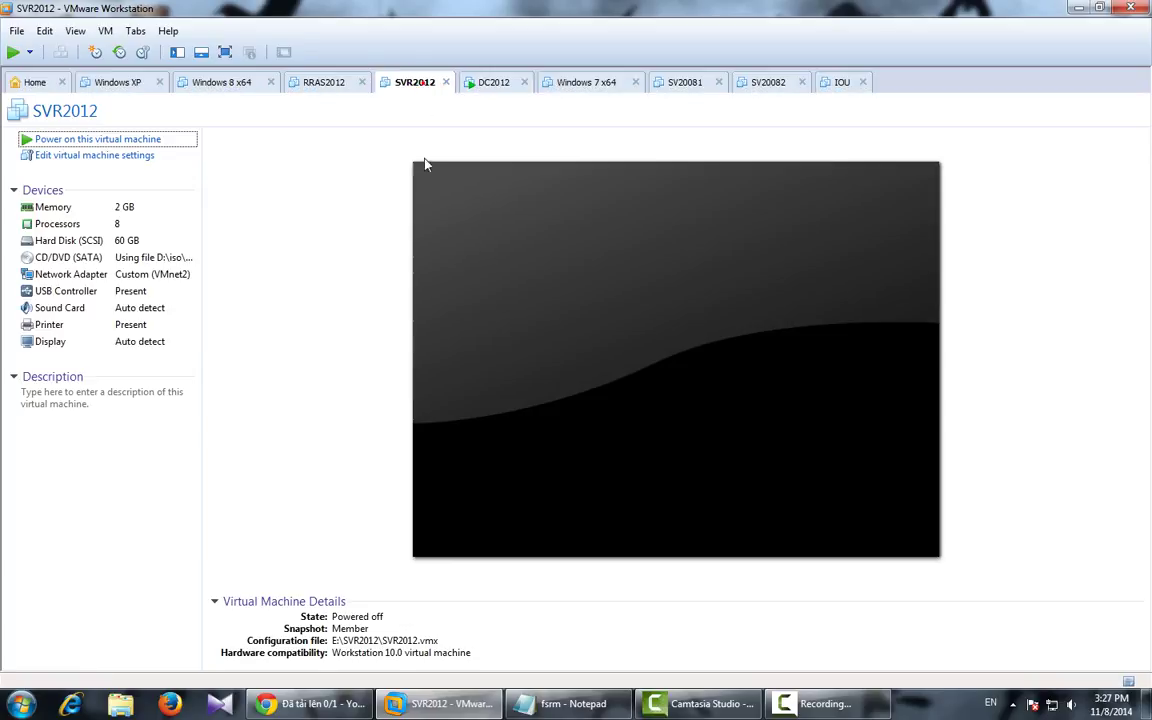
Step: Revert SVR2012 to its Member snapshot
{"action": "left_click", "coordinate": [138, 48]}
{"action": "left_click", "coordinate": [143, 88]}
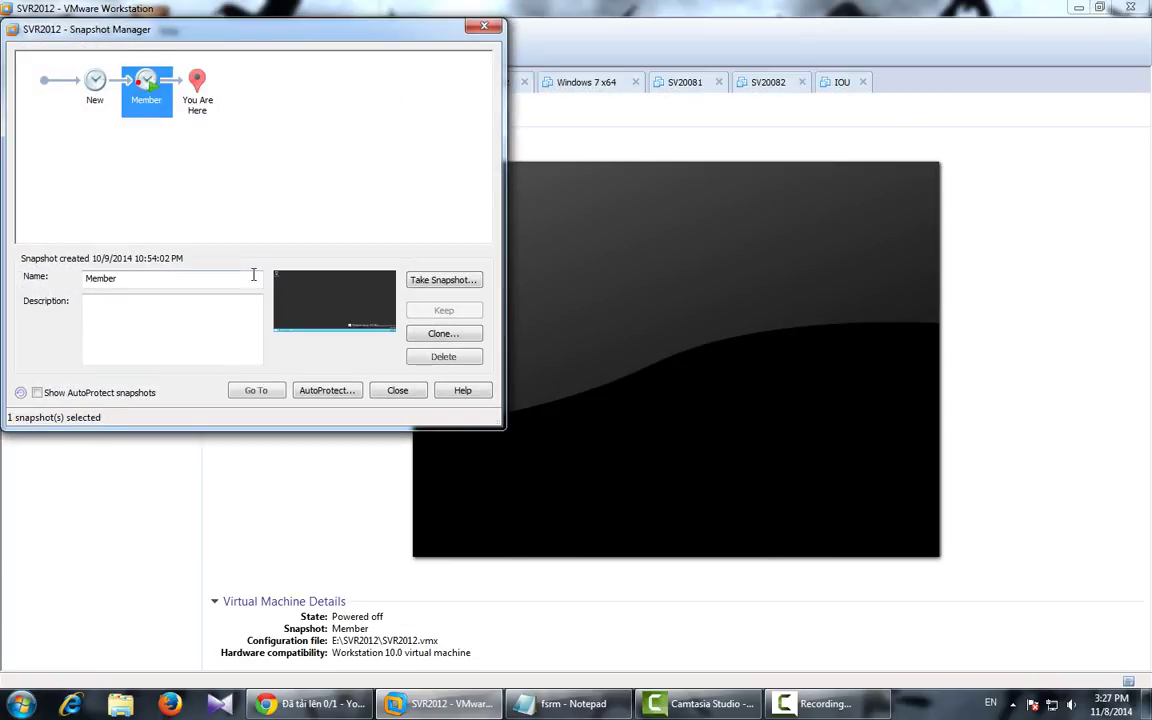
{"action": "left_click", "coordinate": [262, 389]}
{"action": "left_click", "coordinate": [294, 254]}
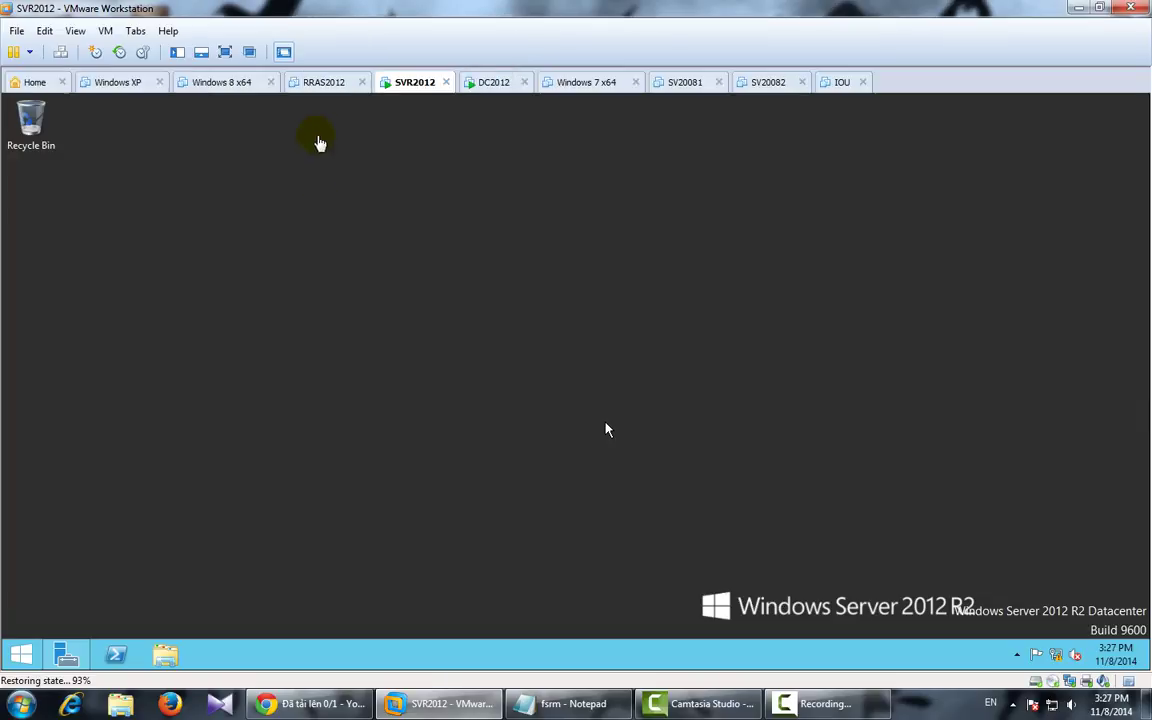
Step: Revert RRAS2012 to its Member snapshot, then return to the DC2012 machine
{"action": "left_click", "coordinate": [327, 83]}
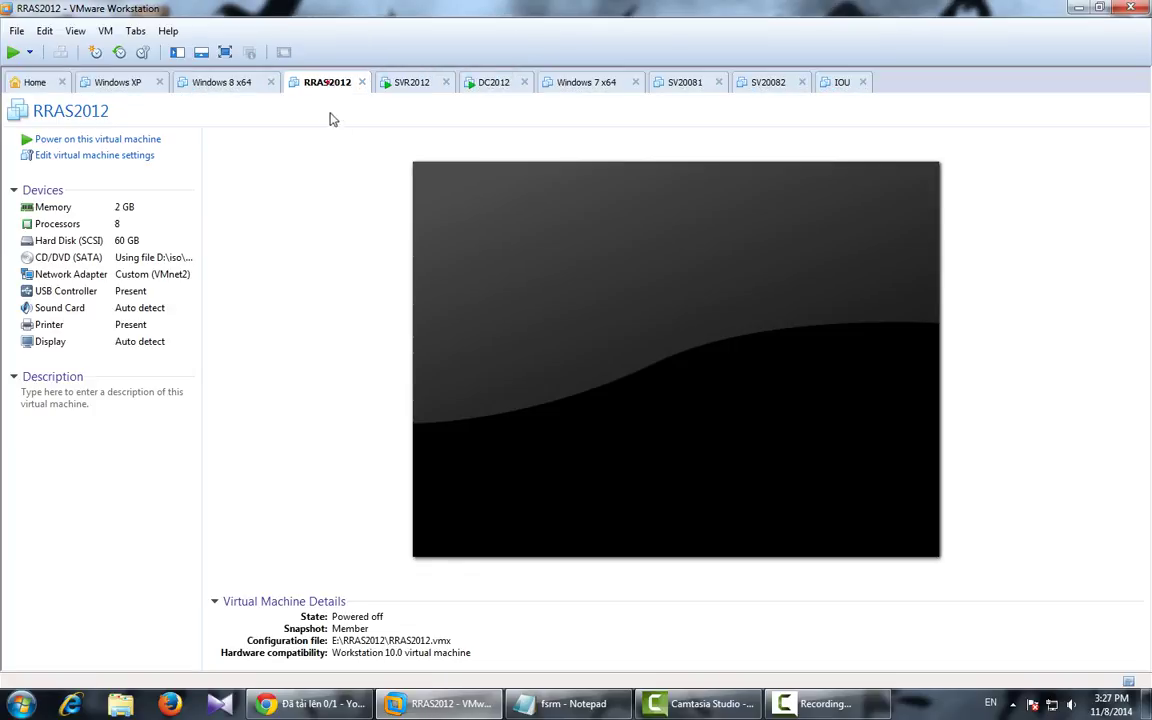
{"action": "left_click", "coordinate": [143, 52]}
{"action": "left_click", "coordinate": [146, 82]}
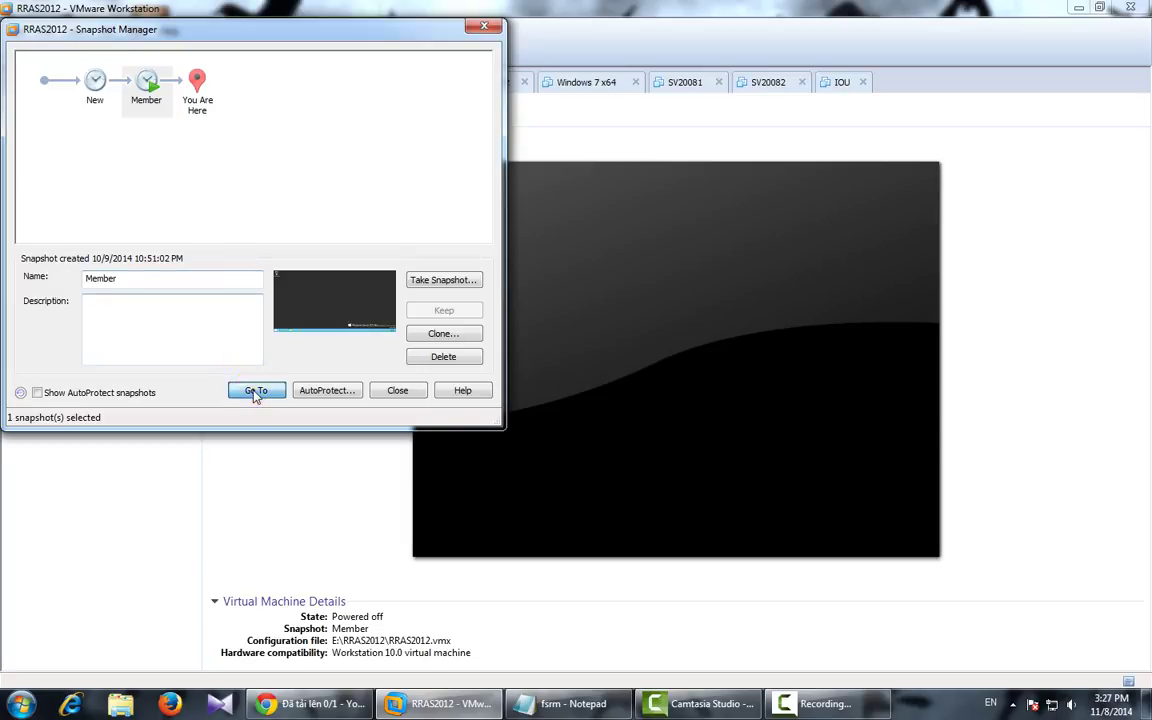
{"action": "left_click", "coordinate": [253, 390]}
{"action": "left_click", "coordinate": [295, 254]}
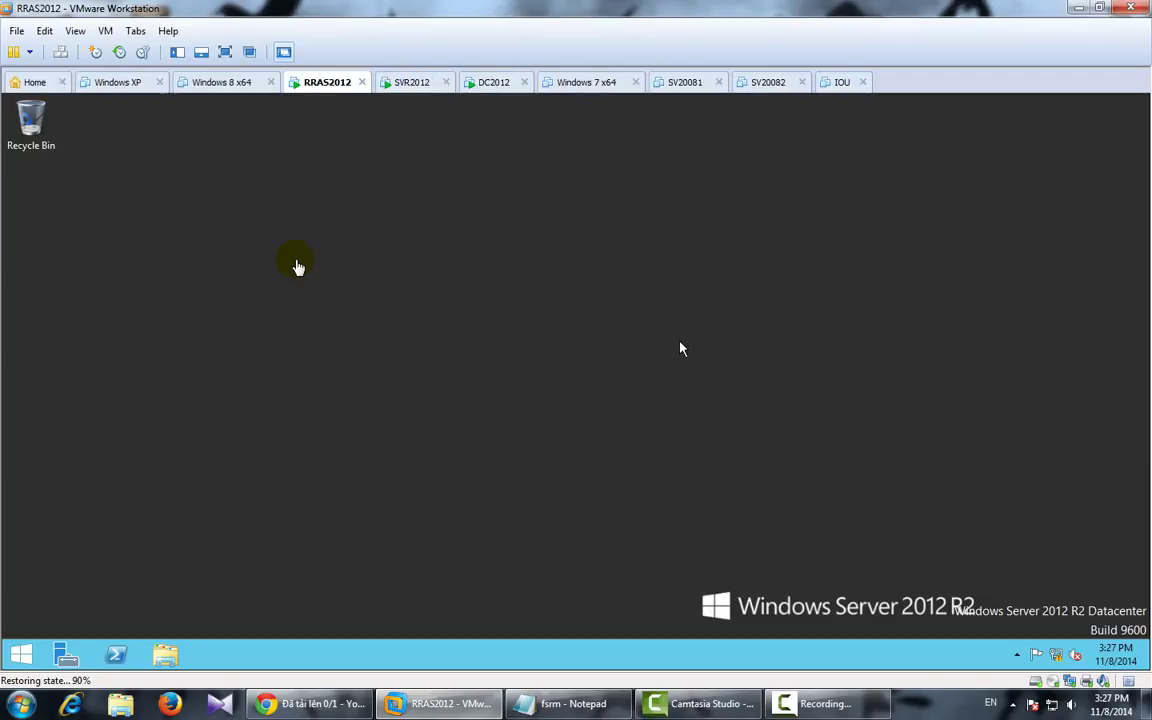
{"action": "left_click", "coordinate": [493, 84]}
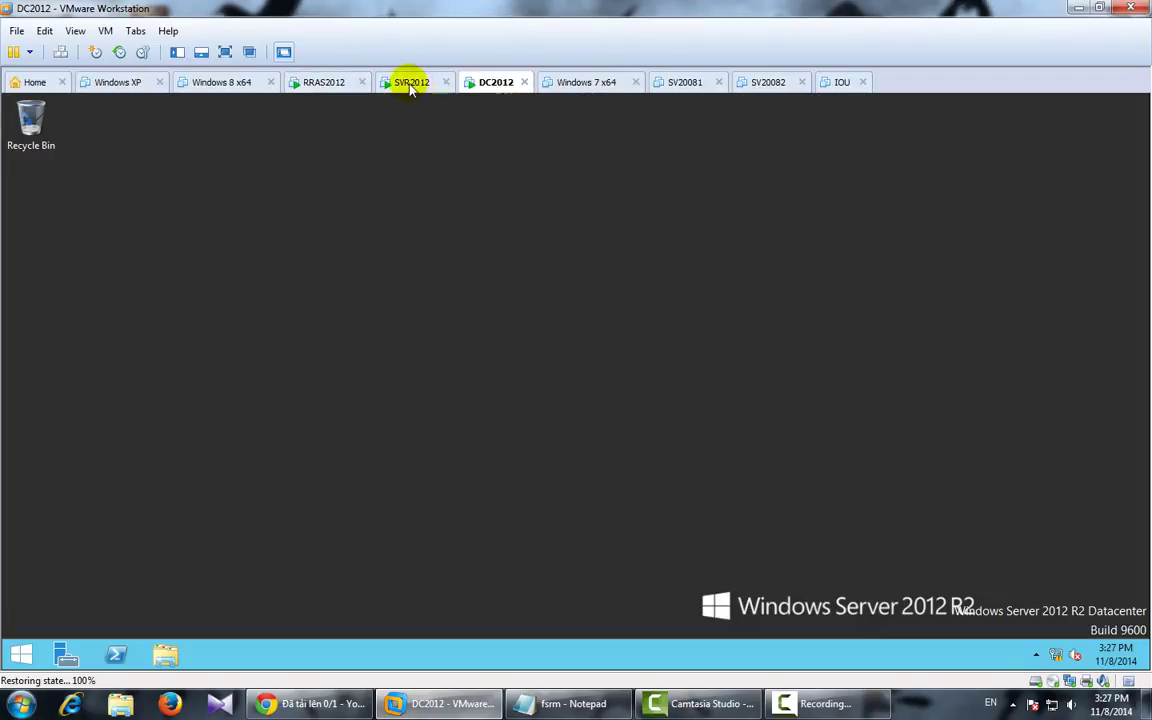
Step: Switch to SVR2012 and refresh its Windows Server 2012 R2 desktop
{"action": "left_click", "coordinate": [410, 82]}
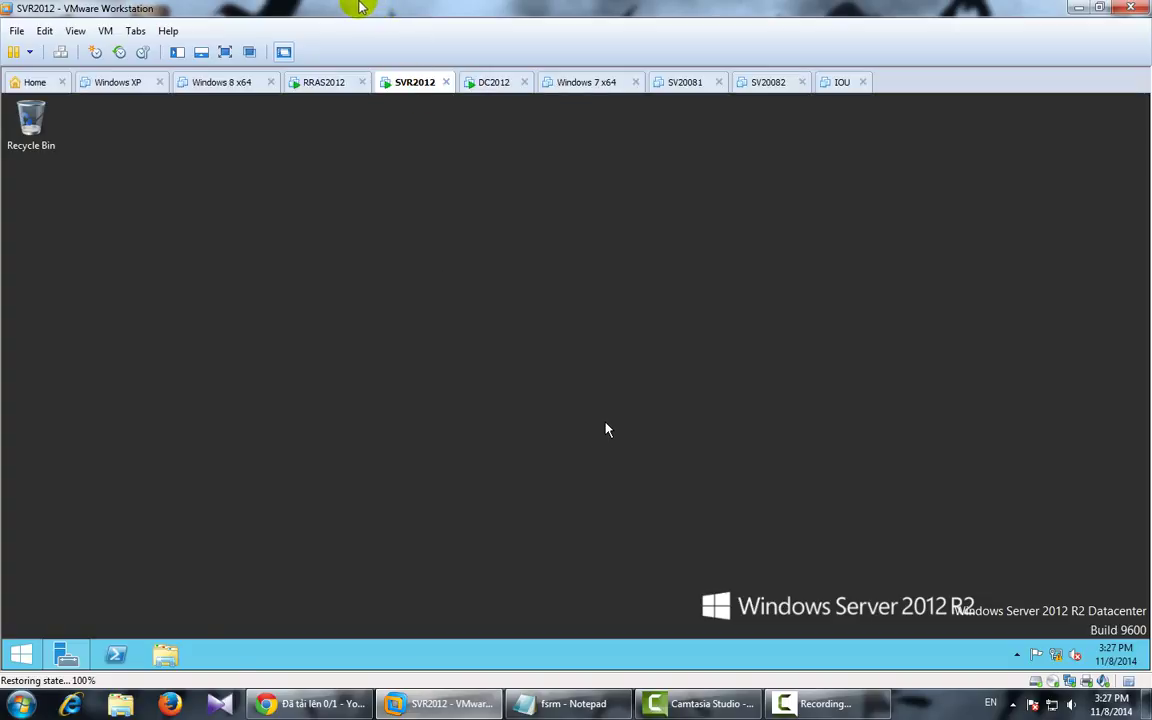
{"action": "key", "text": "super"}
{"action": "left_click", "coordinate": [554, 327]}
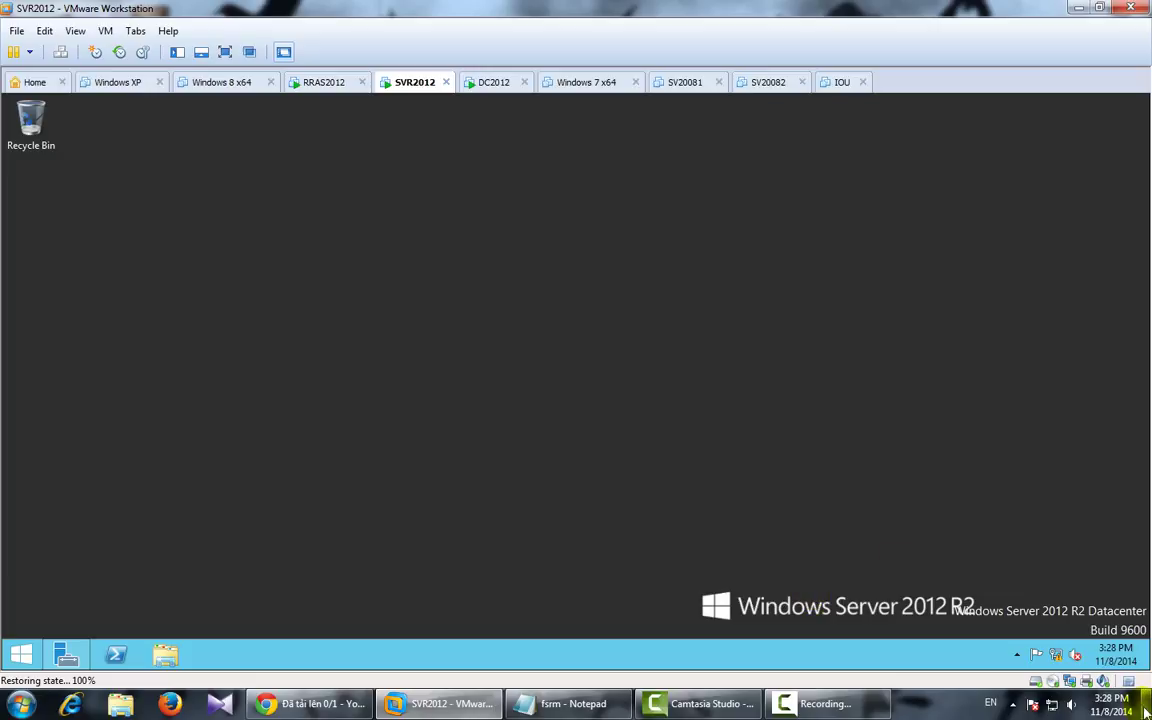
{"action": "left_click", "coordinate": [352, 330]}
{"action": "right_click", "coordinate": [397, 304]}
{"action": "left_click", "coordinate": [429, 354]}
Step: Launch Windows Firewall with Advanced Security via wf.msc
{"action": "key", "text": "super"}
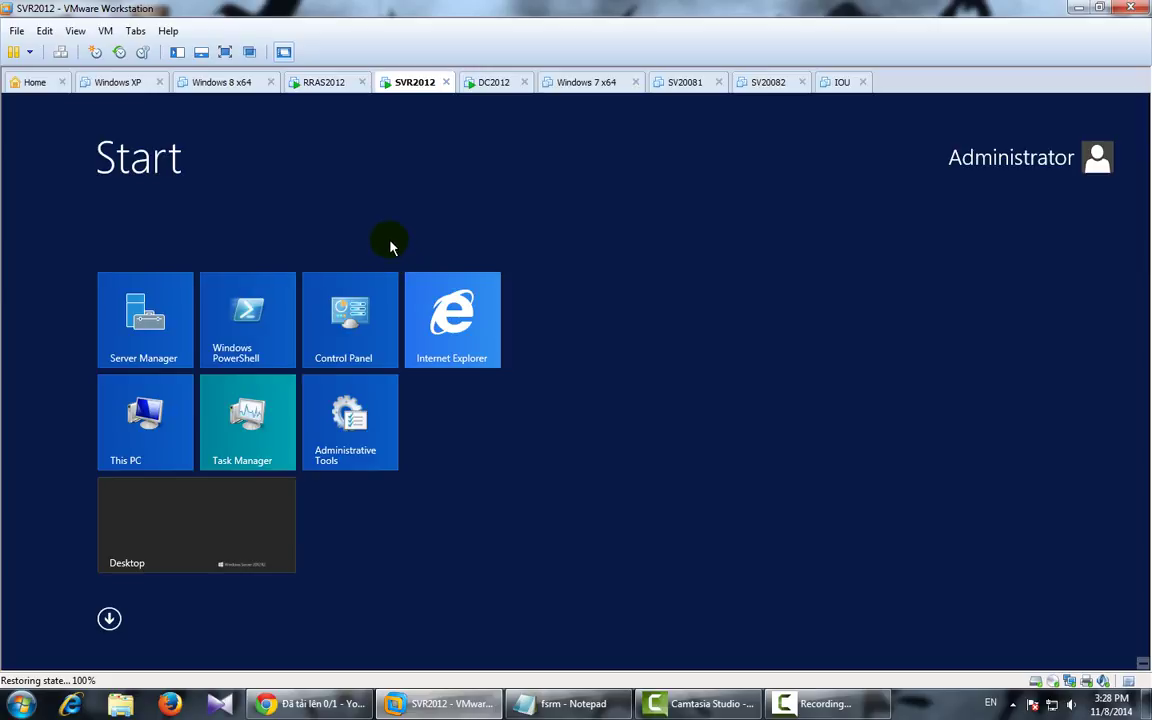
{"action": "type", "text": "wf.msc"}
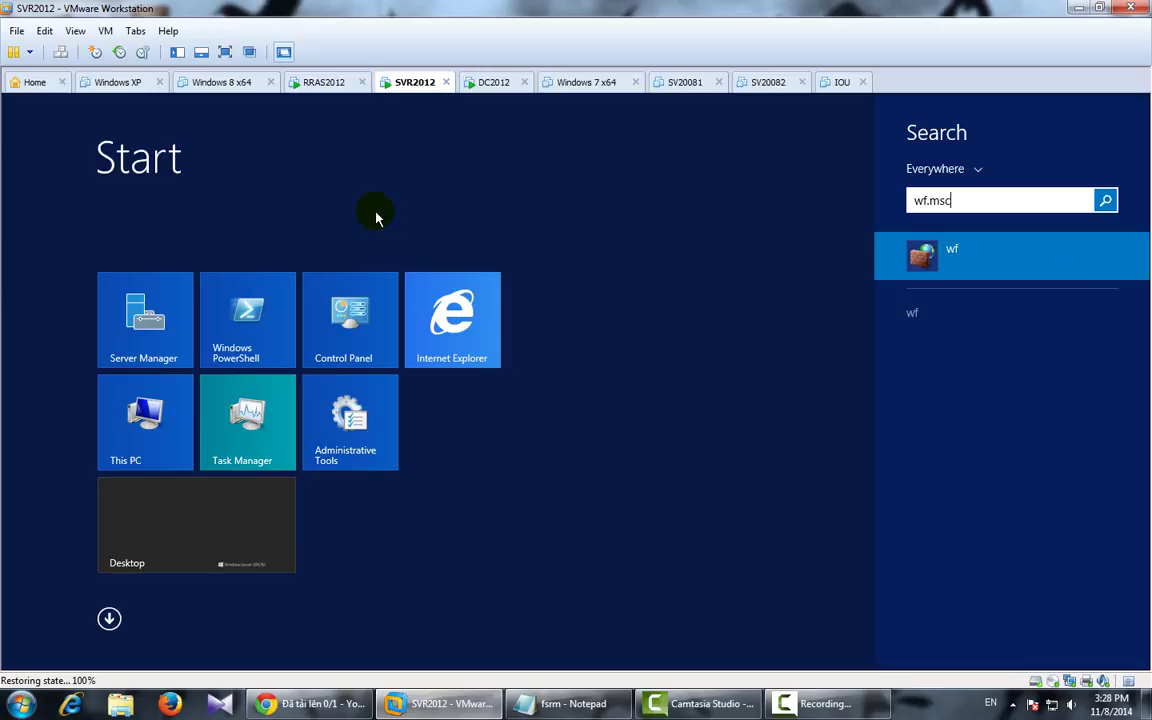
{"action": "key", "text": "Return"}
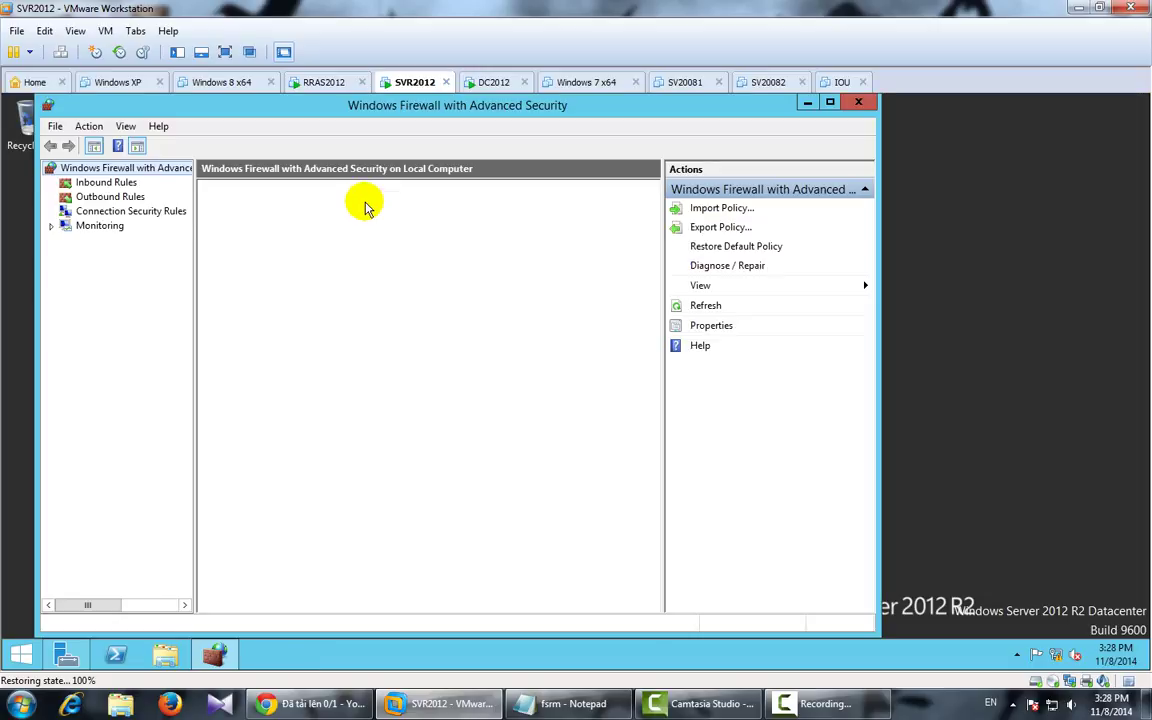
Step: Set the firewall state to Off for the Domain, Private and Public profiles
{"action": "left_click", "coordinate": [258, 490]}
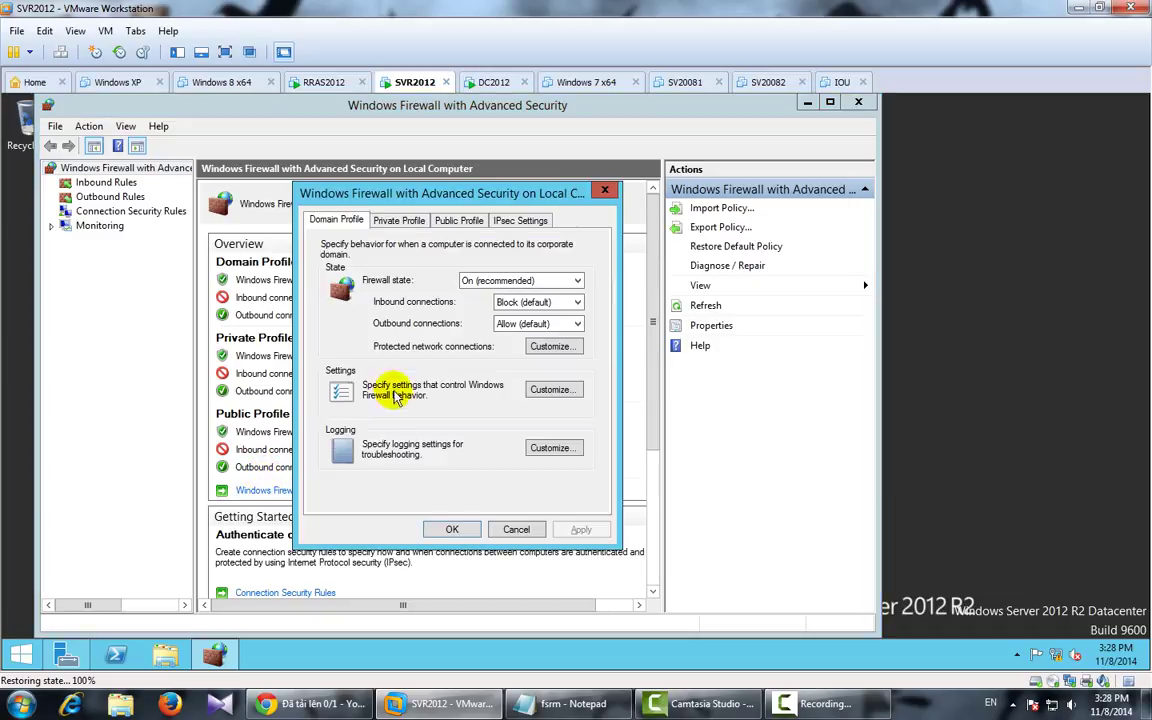
{"action": "left_click", "coordinate": [521, 281]}
{"action": "left_click", "coordinate": [485, 305]}
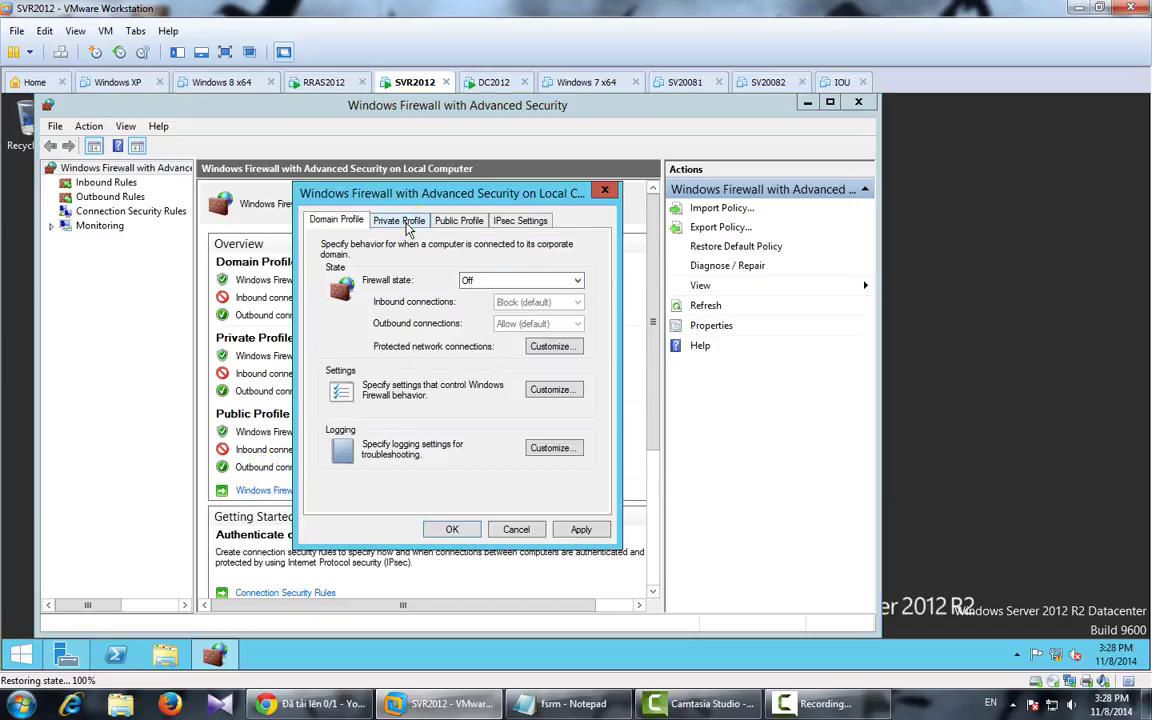
{"action": "left_click", "coordinate": [401, 220]}
{"action": "left_click", "coordinate": [485, 281]}
{"action": "left_click", "coordinate": [485, 303]}
{"action": "left_click", "coordinate": [459, 220]}
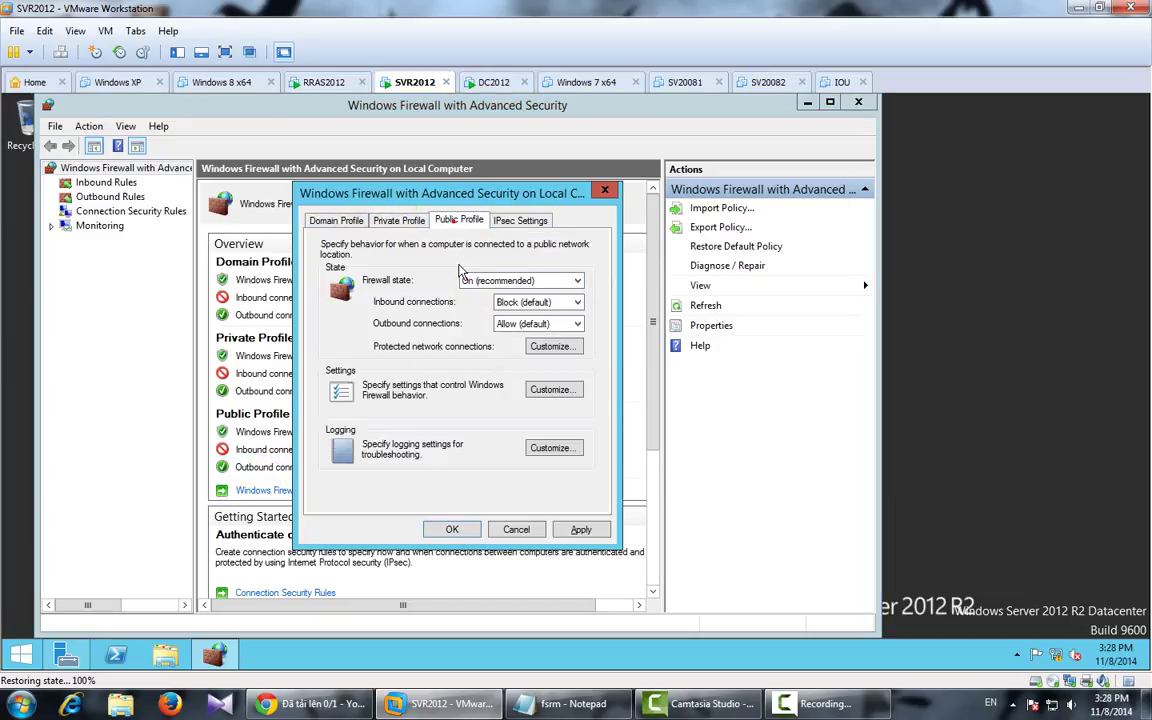
{"action": "left_click", "coordinate": [490, 286]}
{"action": "left_click", "coordinate": [485, 303]}
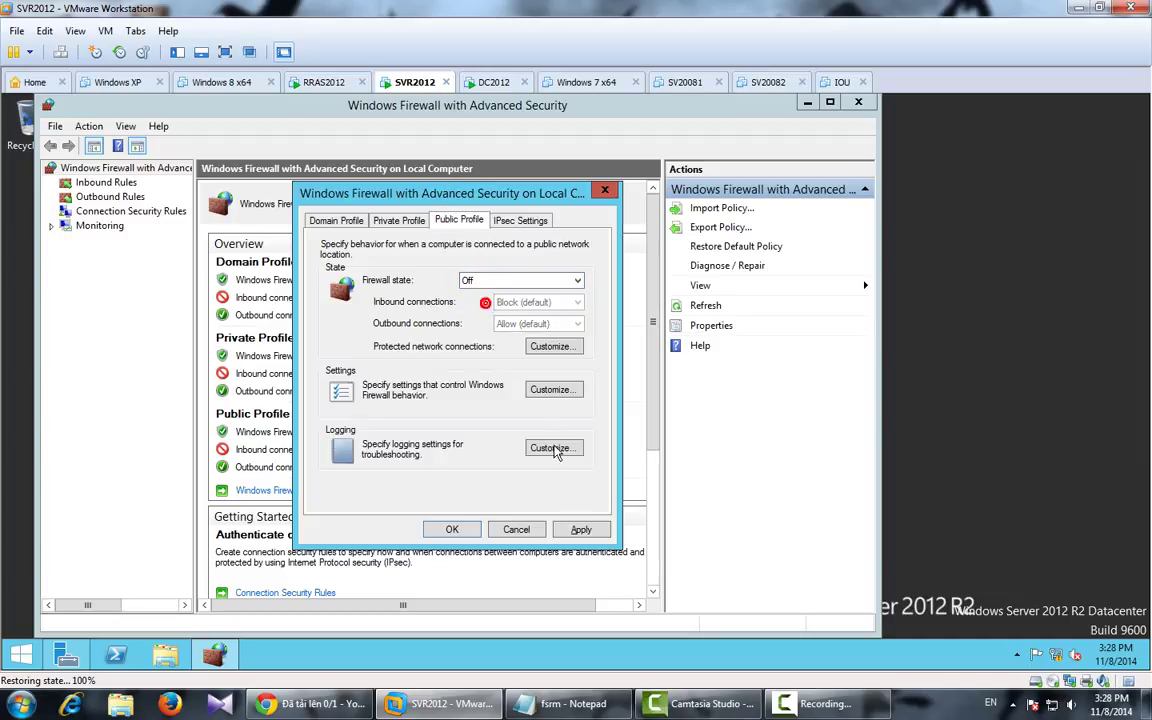
{"action": "left_click", "coordinate": [580, 530]}
{"action": "left_click", "coordinate": [455, 530]}
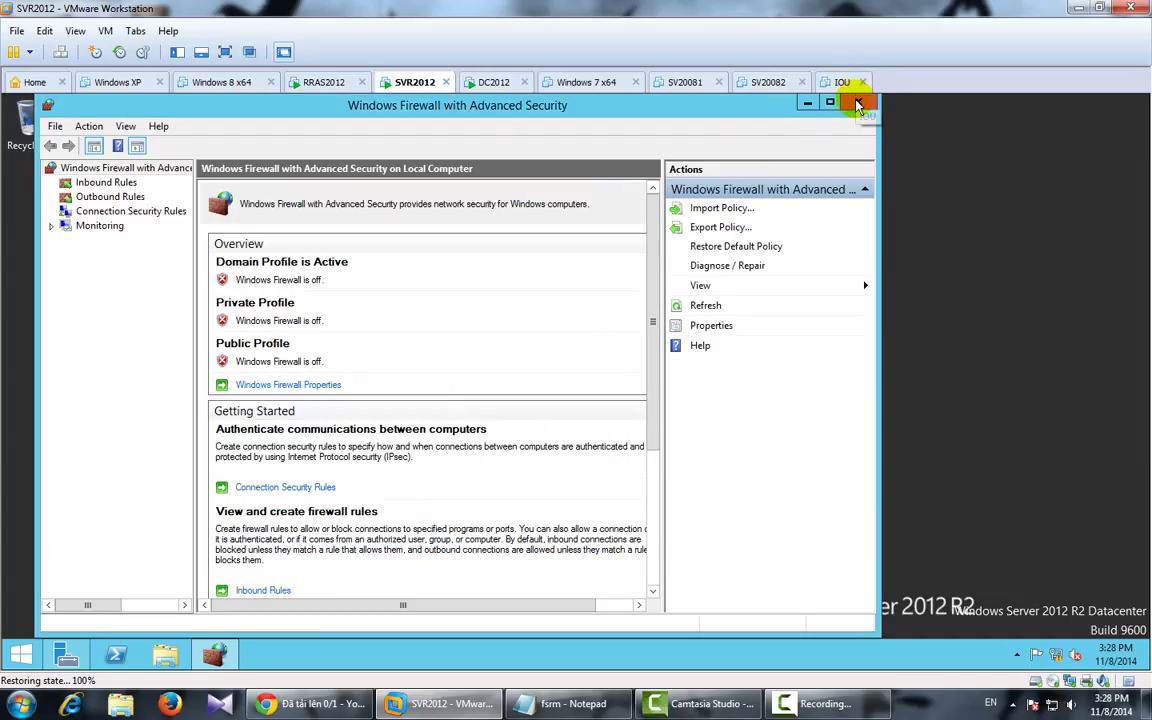
{"action": "left_click", "coordinate": [858, 102]}
Step: Create a new folder named DATA on Local Disk (C:)
{"action": "left_click", "coordinate": [166, 652]}
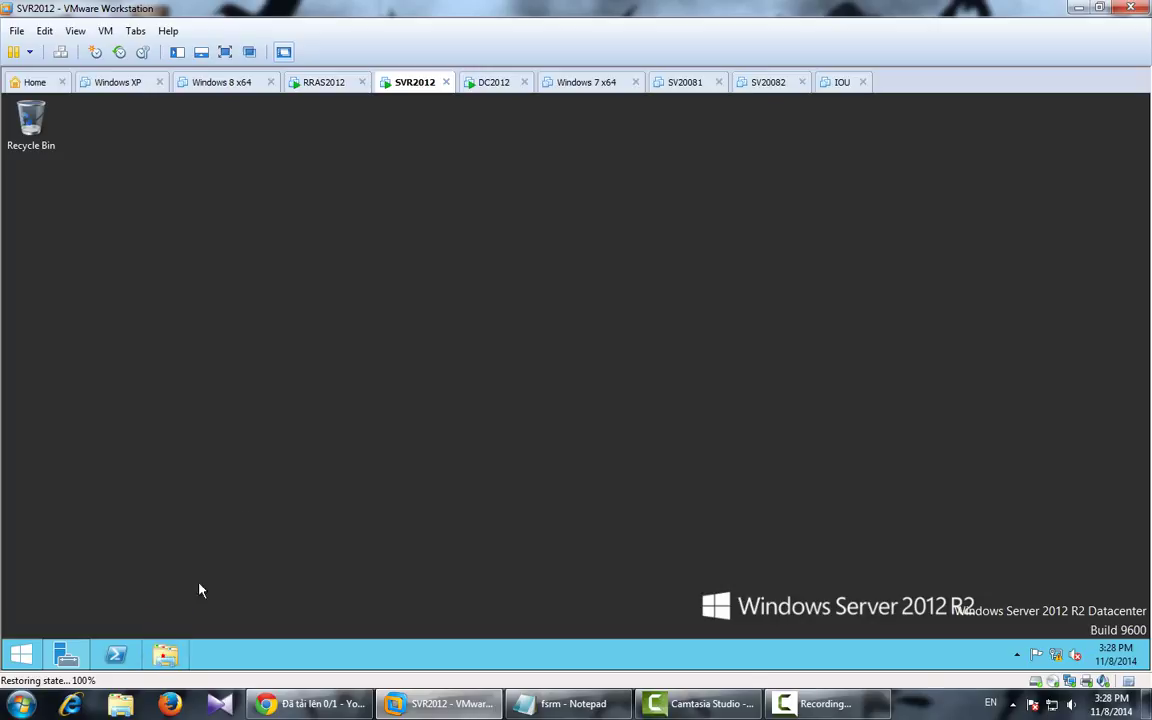
{"action": "left_click", "coordinate": [650, 420]}
{"action": "double_click", "coordinate": [650, 422]}
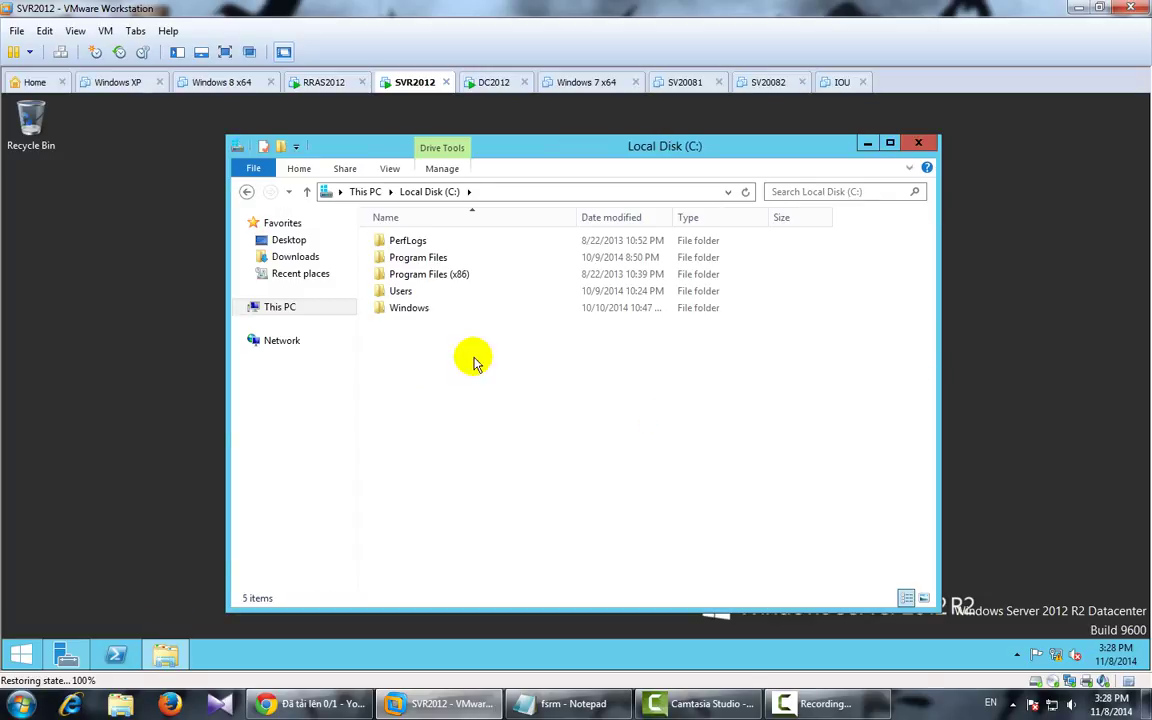
{"action": "right_click", "coordinate": [457, 354]}
{"action": "mouse_move", "coordinate": [492, 494]}
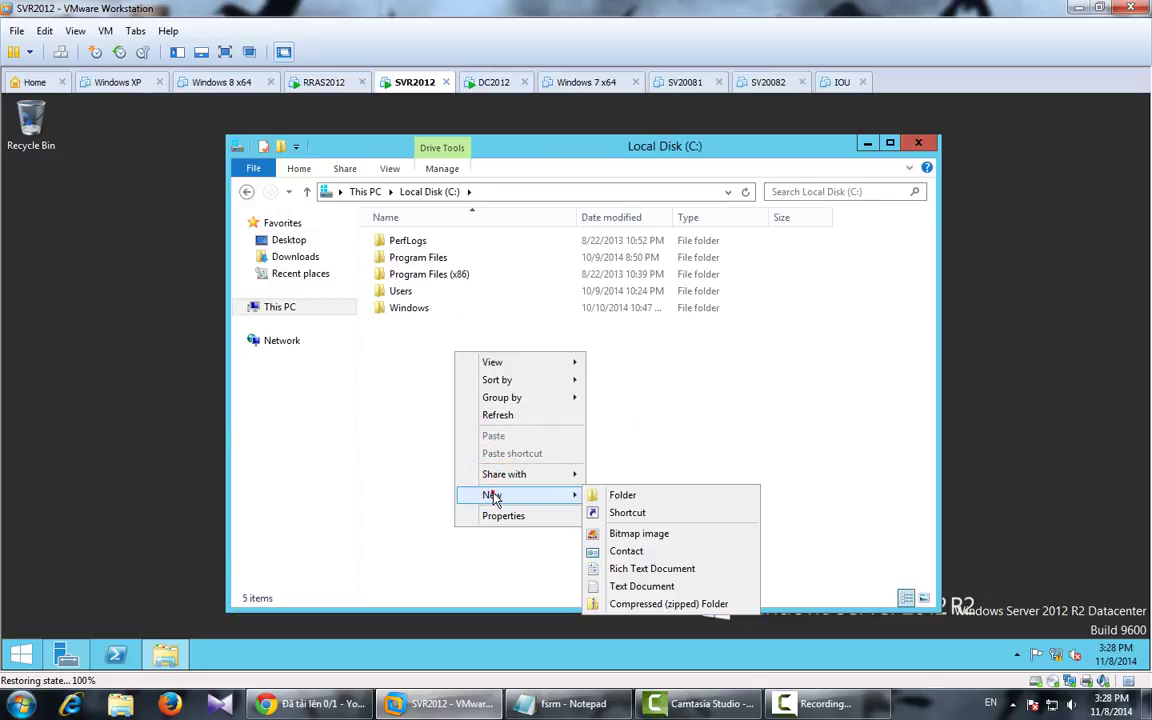
{"action": "left_click", "coordinate": [666, 495]}
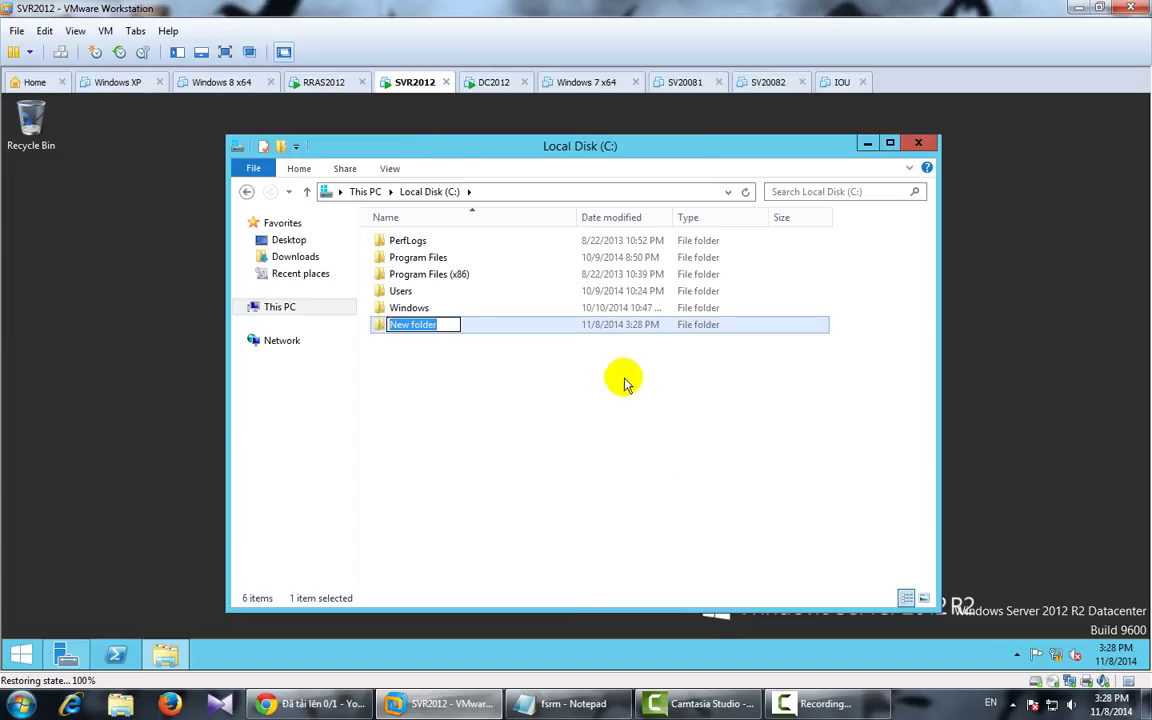
{"action": "type", "text": "DAT"}
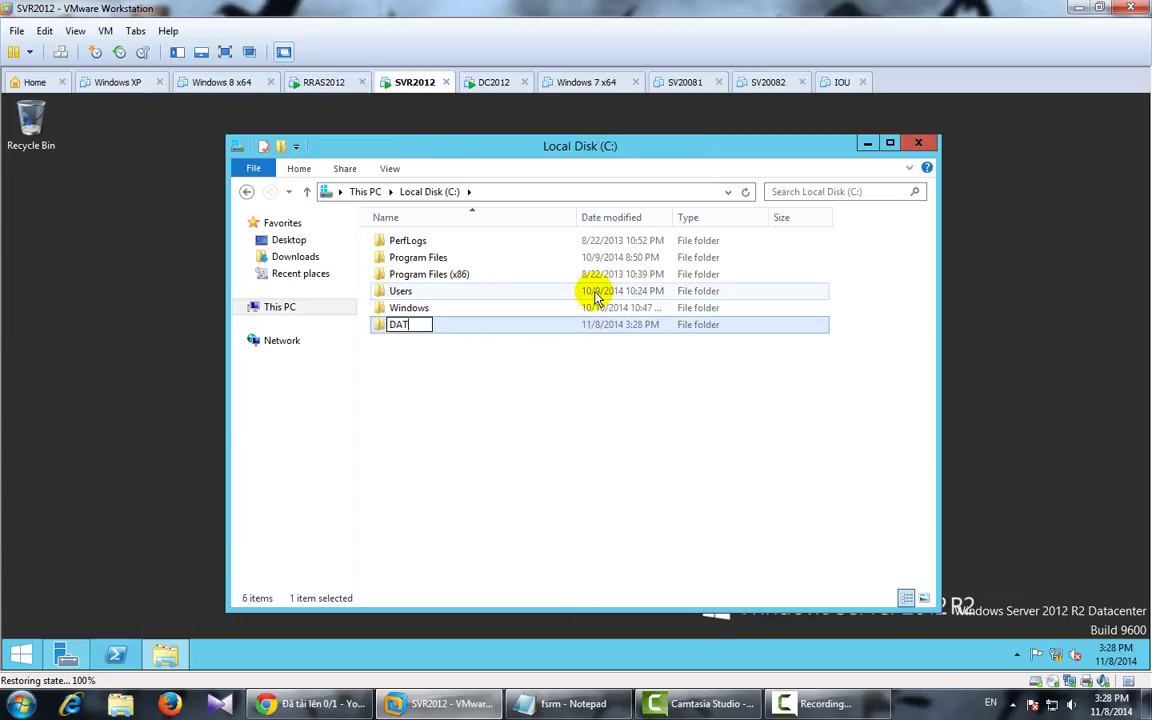
{"action": "type", "text": "A"}
Step: Share the DATA folder with Everyone
{"action": "right_click", "coordinate": [471, 328]}
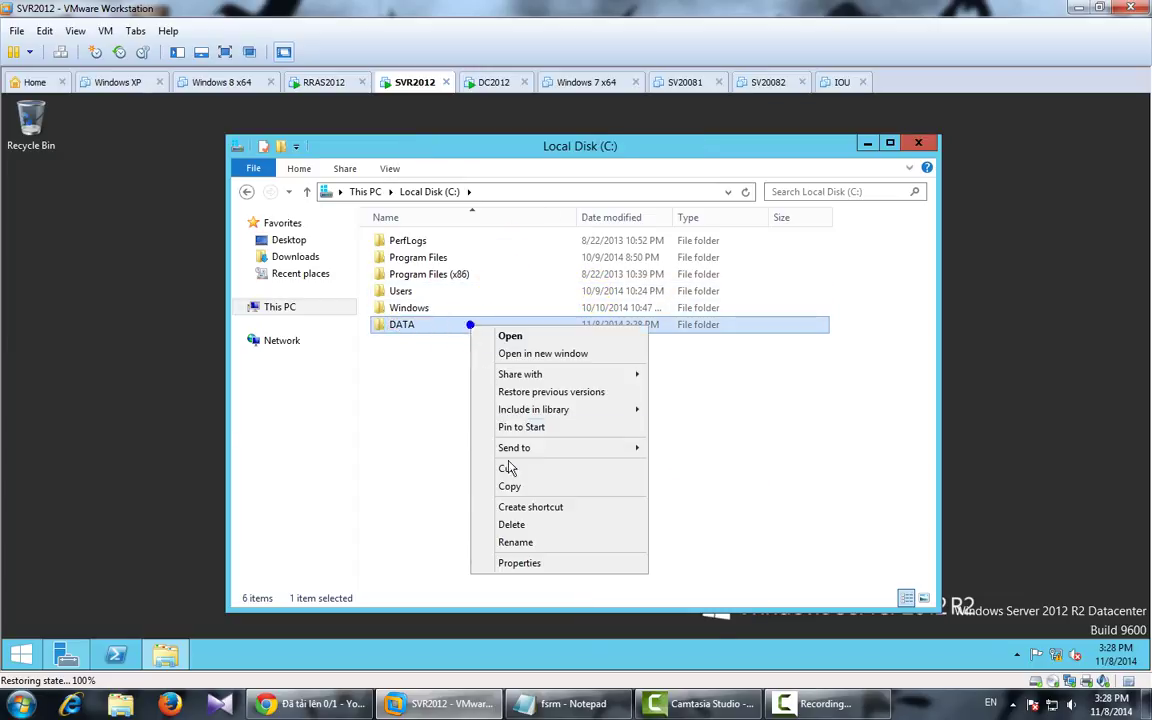
{"action": "left_click", "coordinate": [530, 578]}
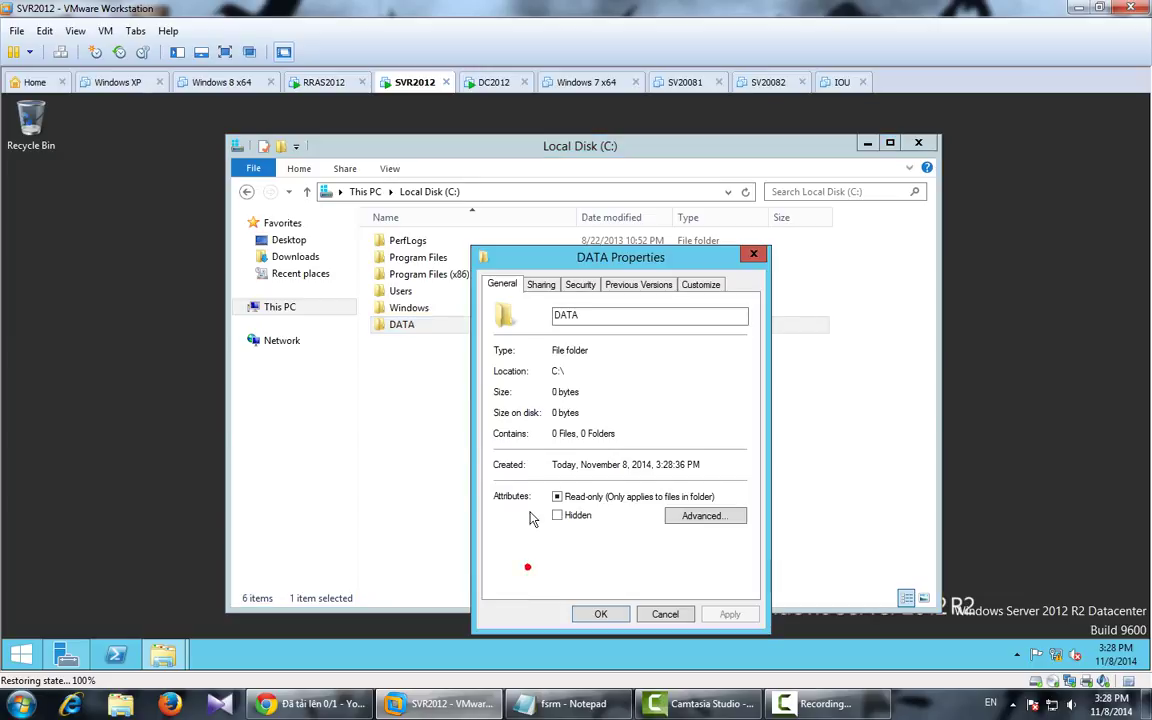
{"action": "left_click", "coordinate": [540, 286]}
{"action": "left_click", "coordinate": [528, 391]}
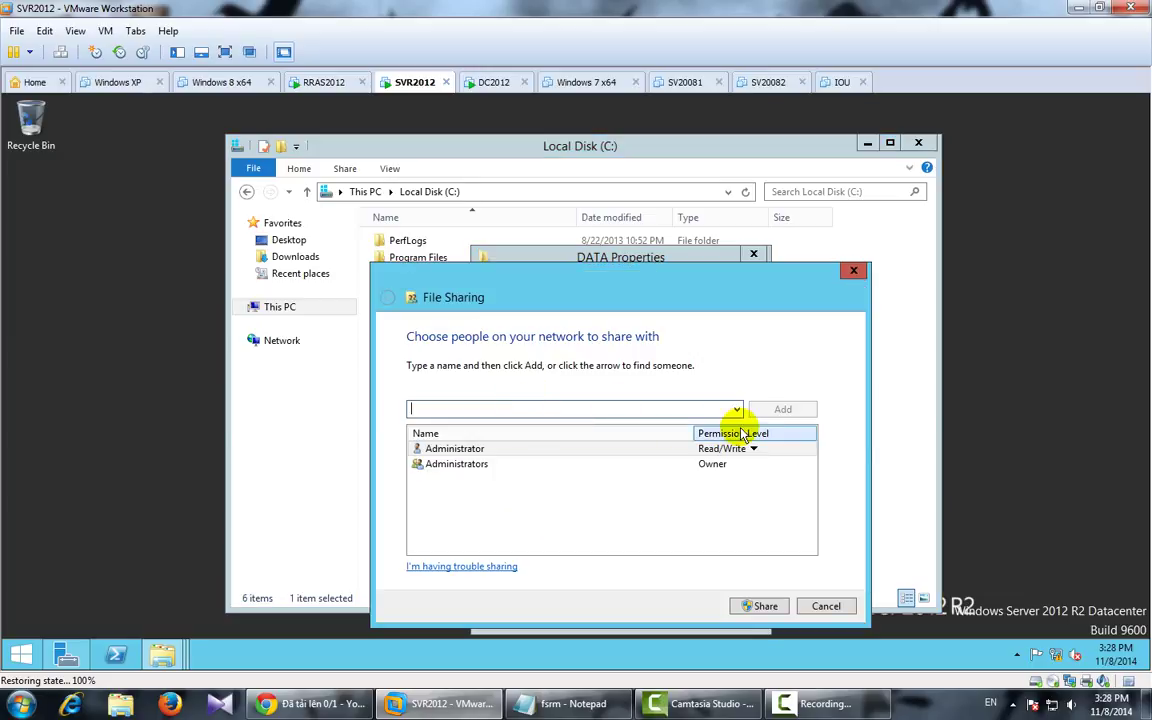
{"action": "left_click", "coordinate": [737, 409]}
{"action": "left_click", "coordinate": [440, 419]}
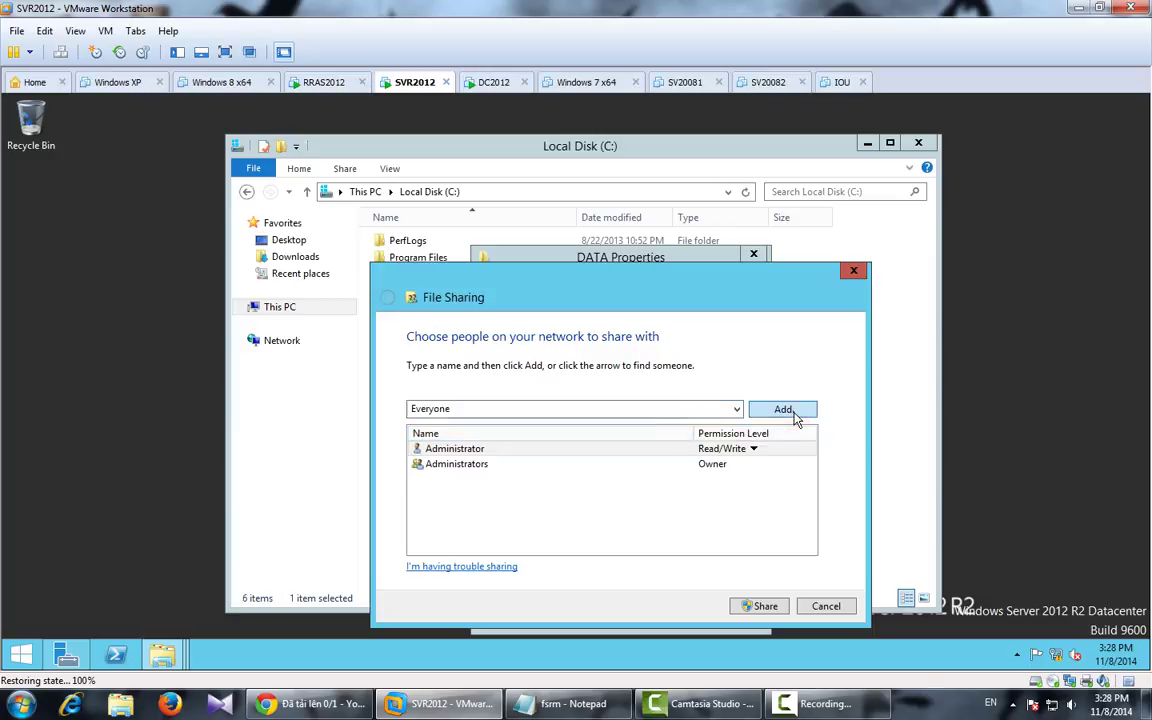
{"action": "left_click", "coordinate": [783, 409]}
{"action": "left_click", "coordinate": [766, 606]}
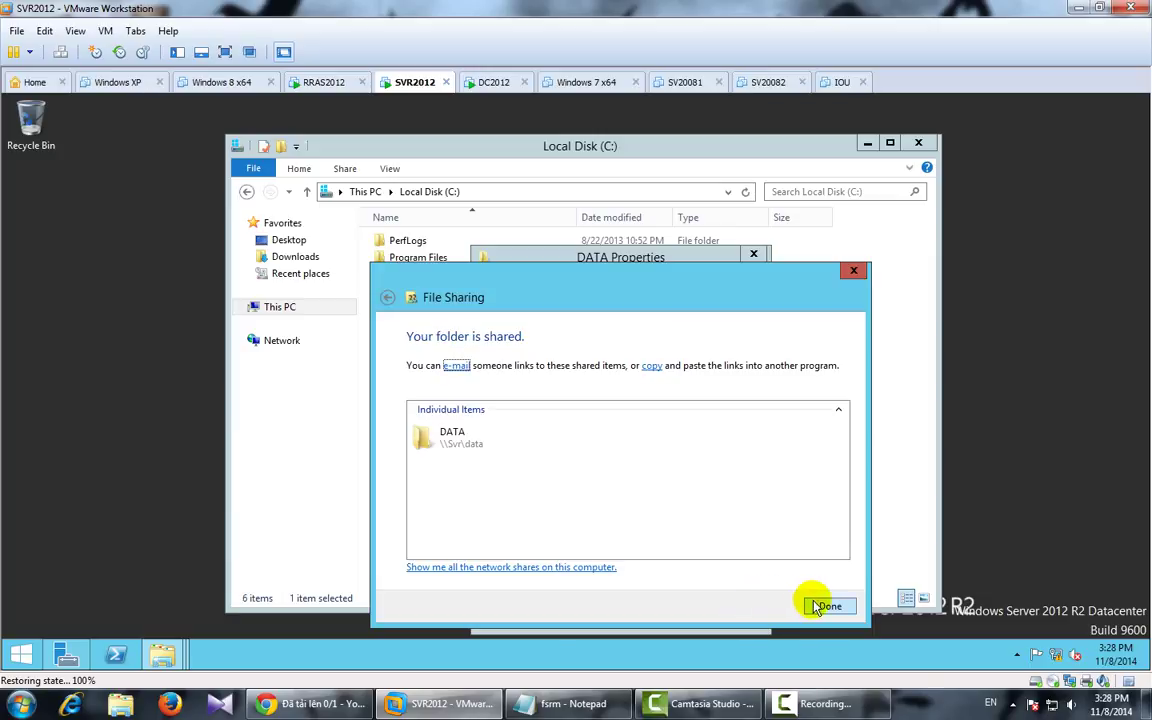
{"action": "left_click", "coordinate": [818, 606]}
Step: Confirm the DATA folder's share permissions in Advanced Sharing
{"action": "left_click", "coordinate": [535, 474]}
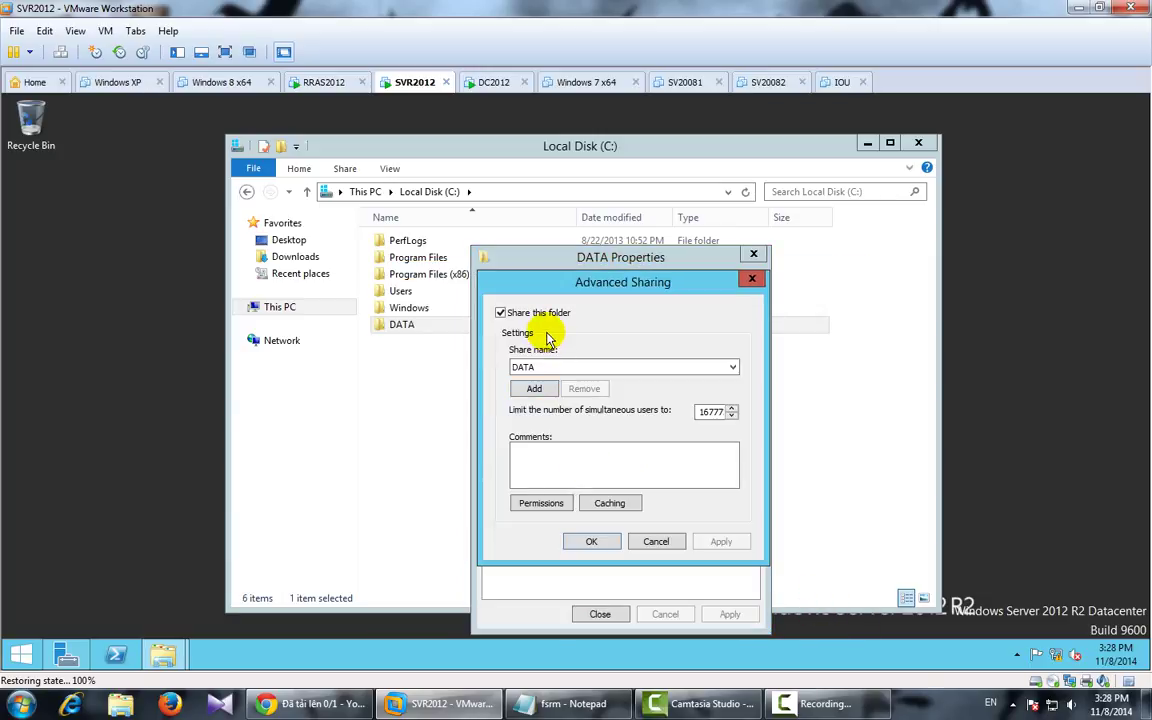
{"action": "left_click", "coordinate": [541, 503]}
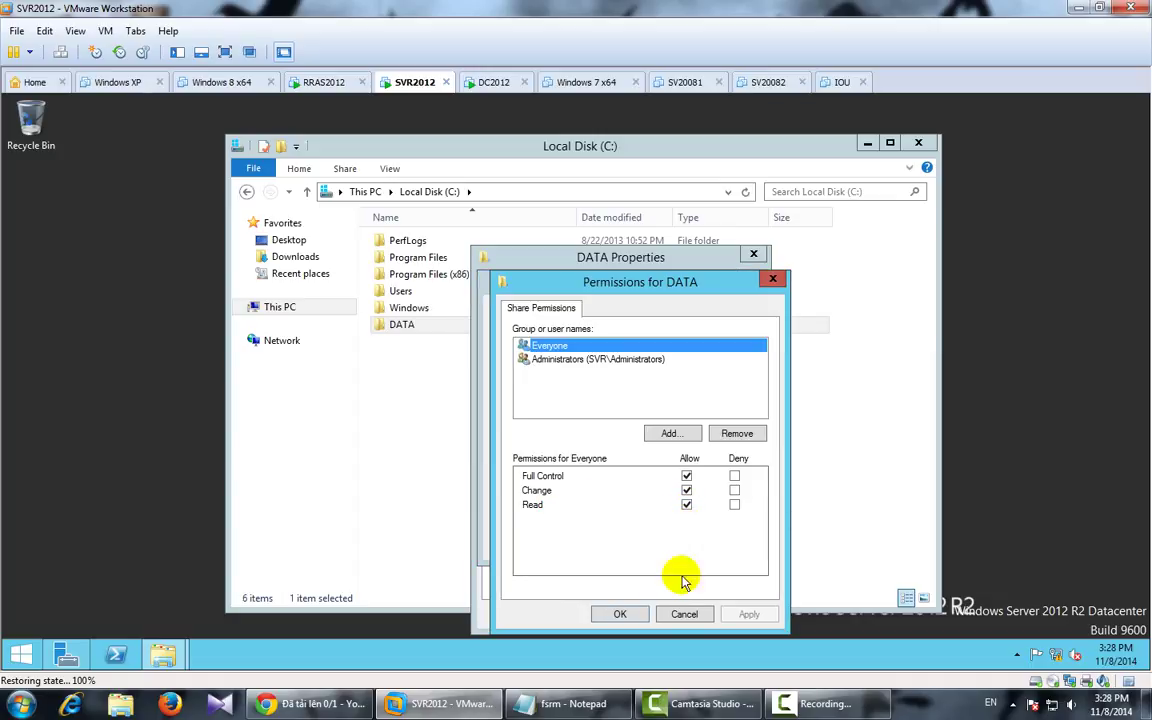
{"action": "left_click", "coordinate": [636, 616]}
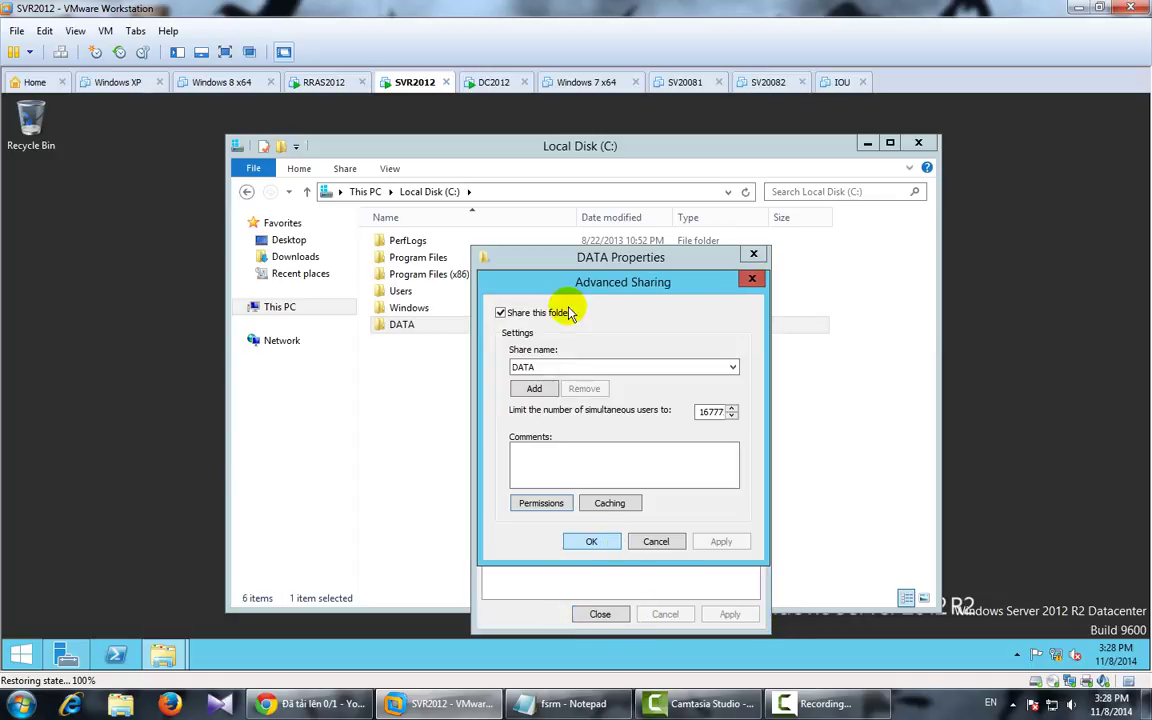
{"action": "left_click", "coordinate": [587, 541]}
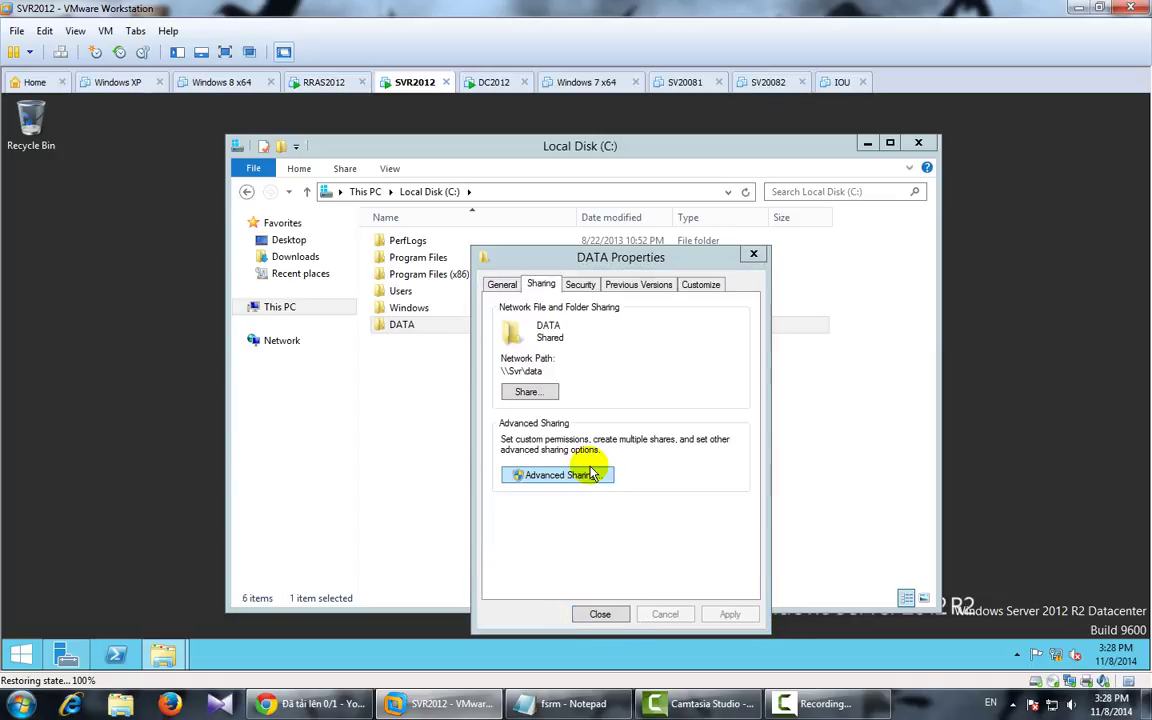
Step: Give Everyone Full control in the DATA folder's Security permissions
{"action": "left_click", "coordinate": [580, 284]}
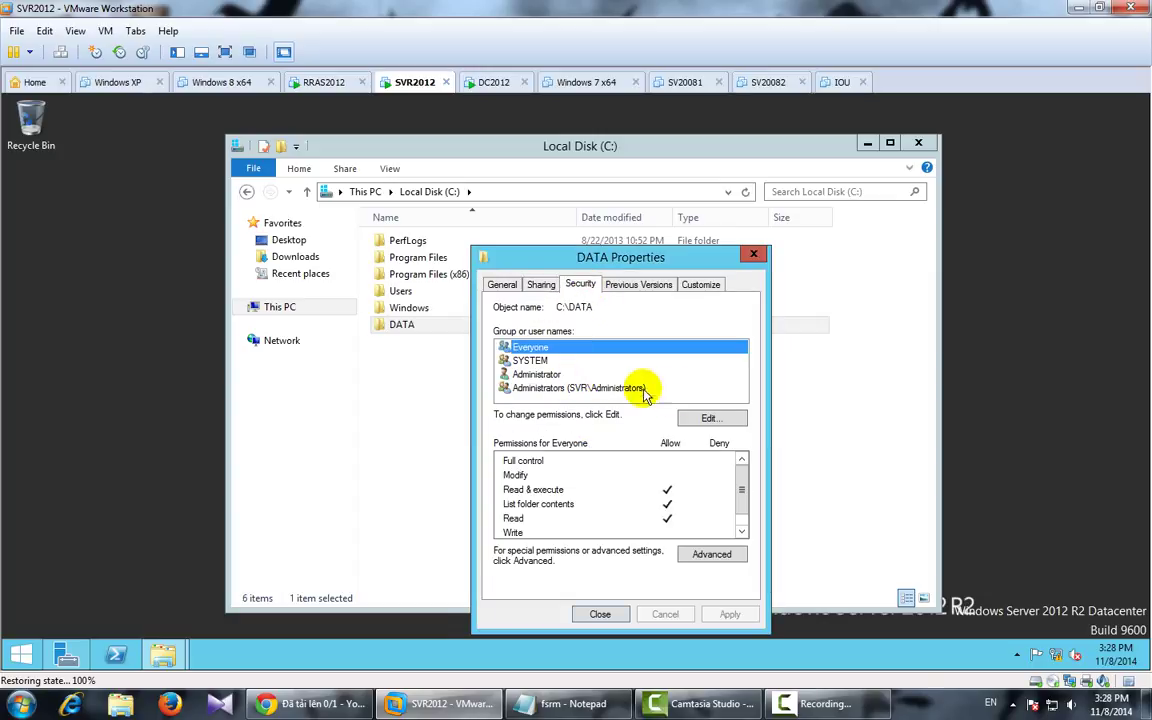
{"action": "left_click", "coordinate": [716, 417]}
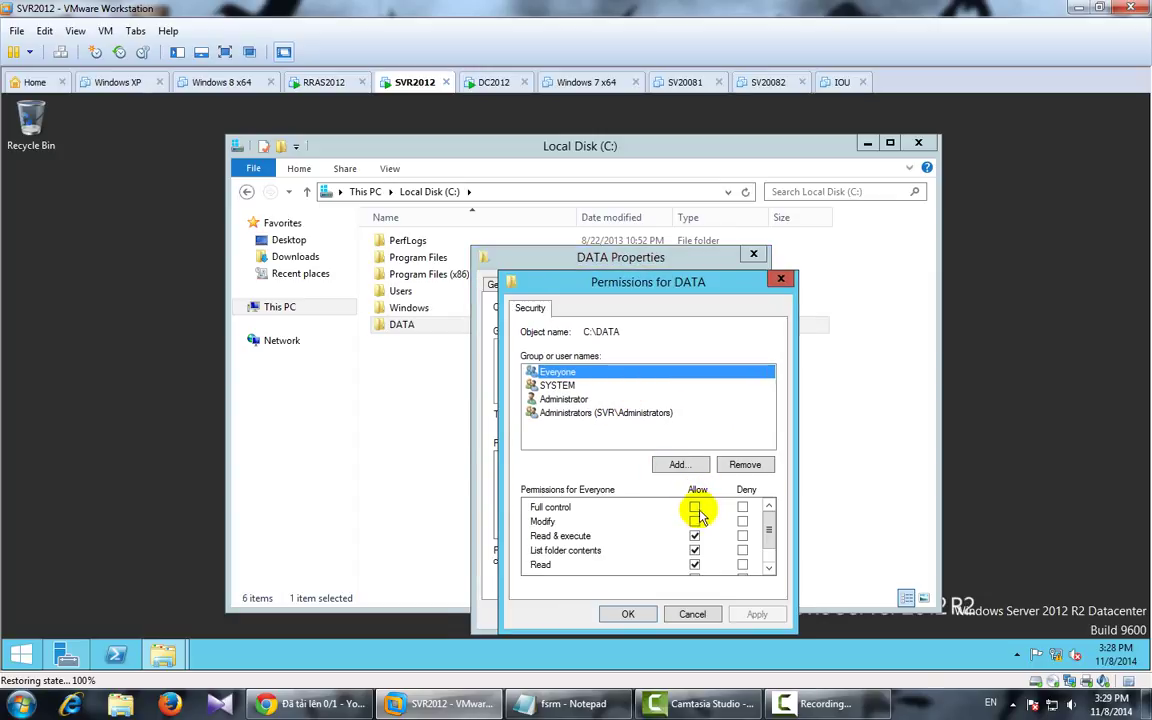
{"action": "left_click", "coordinate": [695, 507]}
{"action": "left_click", "coordinate": [757, 616]}
{"action": "left_click", "coordinate": [628, 614]}
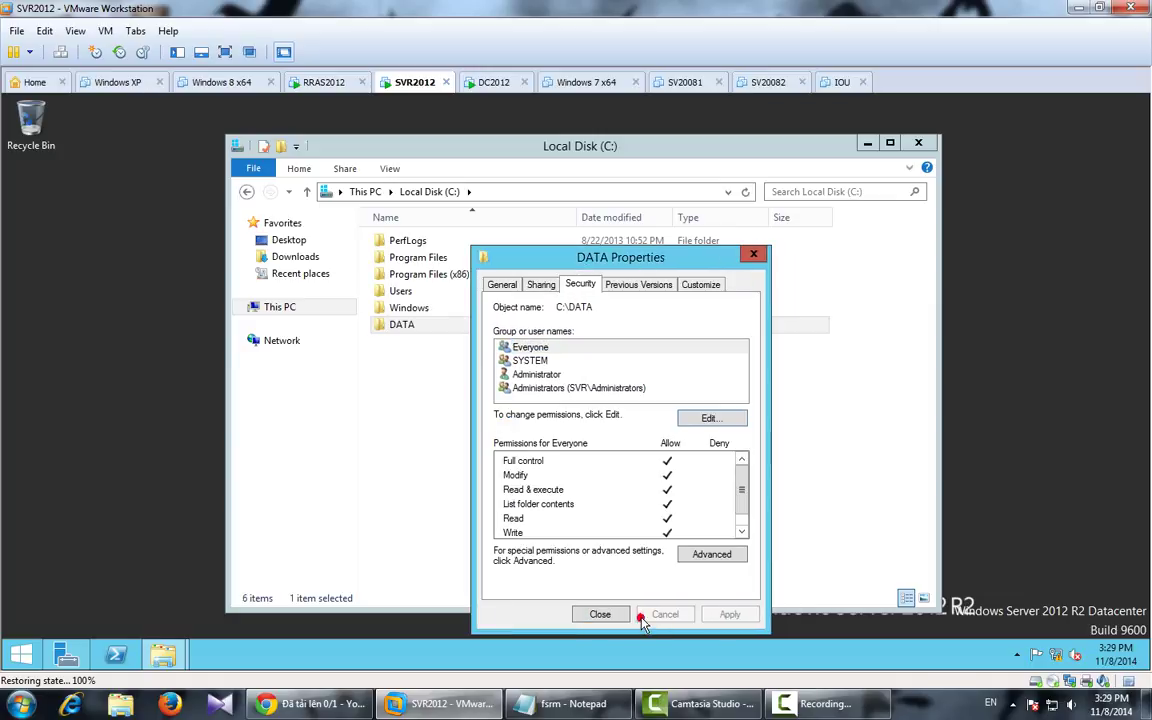
{"action": "left_click", "coordinate": [593, 614]}
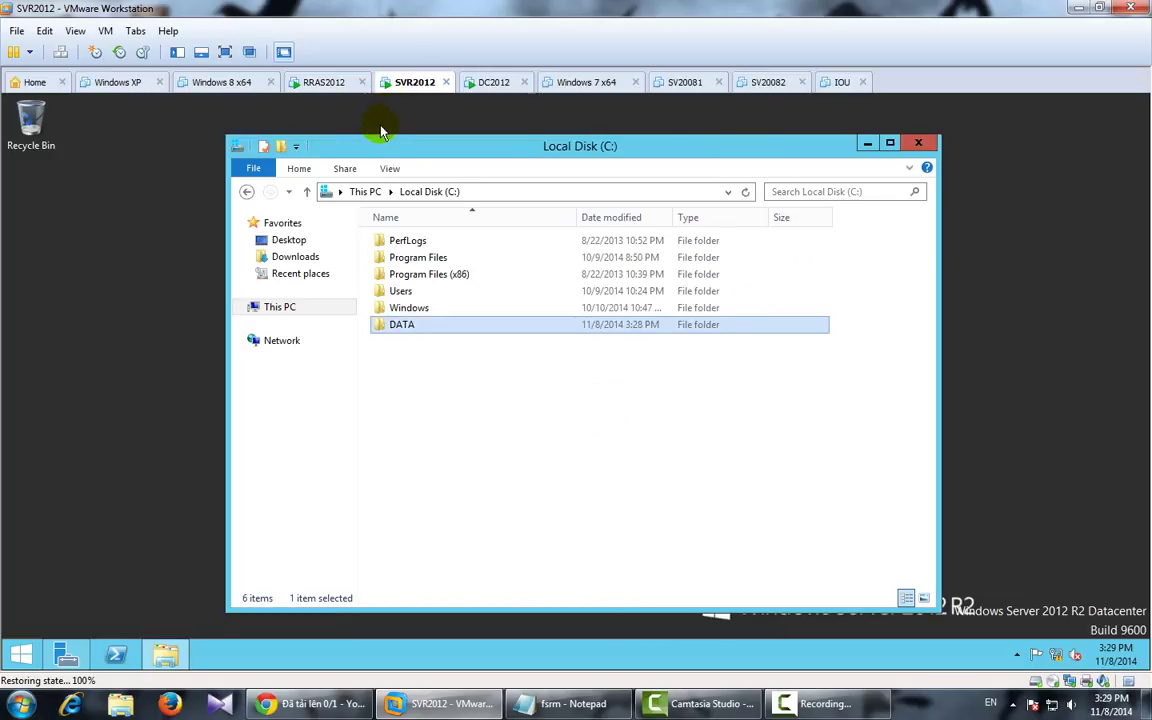
Step: On RRAS2012, read the fsrm Notepad notes, refresh the desktop and open This PC
{"action": "left_click", "coordinate": [326, 82]}
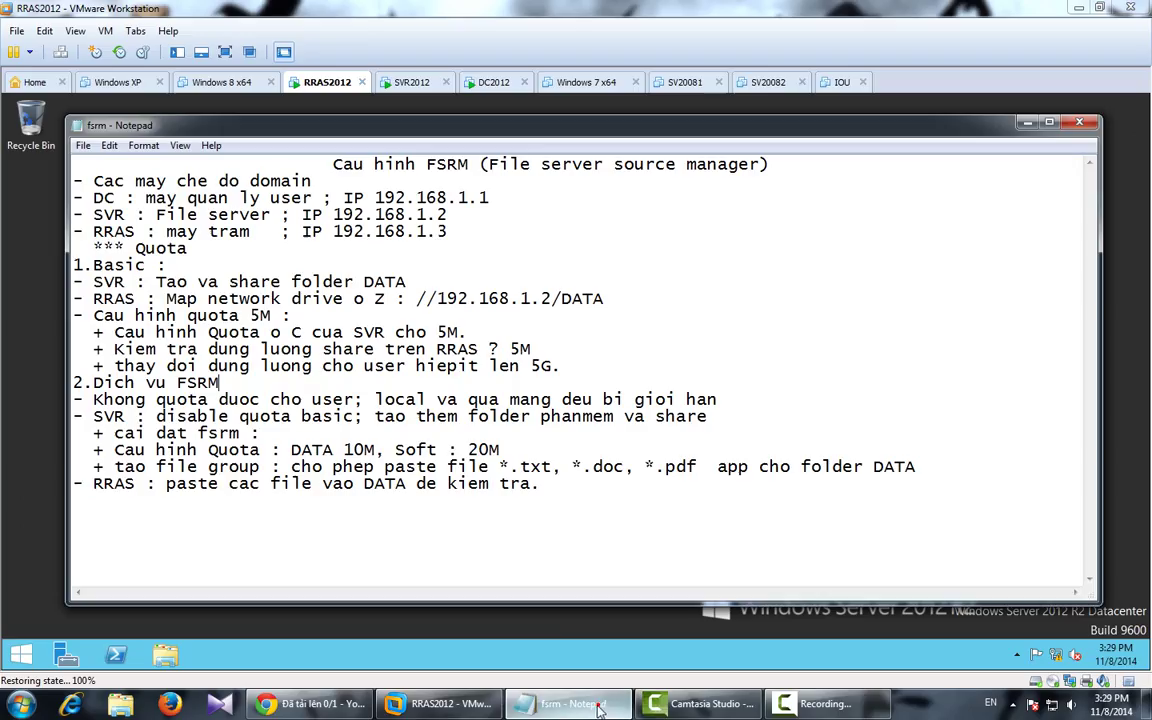
{"action": "left_click", "coordinate": [565, 703]}
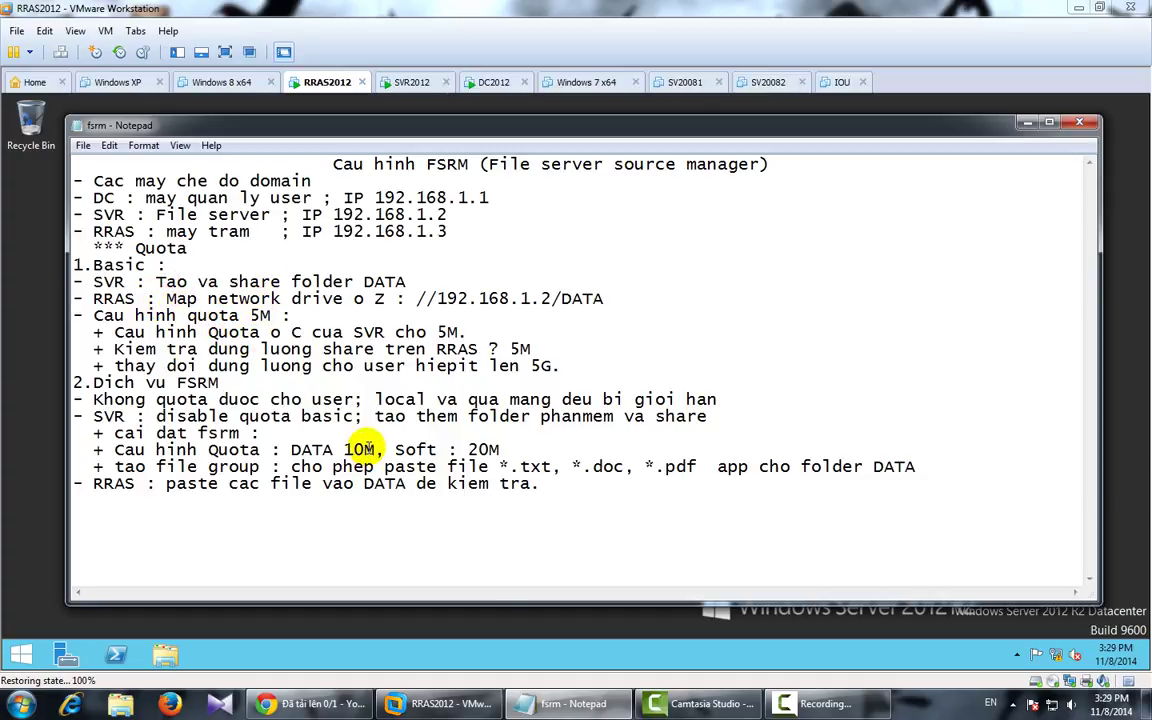
{"action": "left_click", "coordinate": [555, 703]}
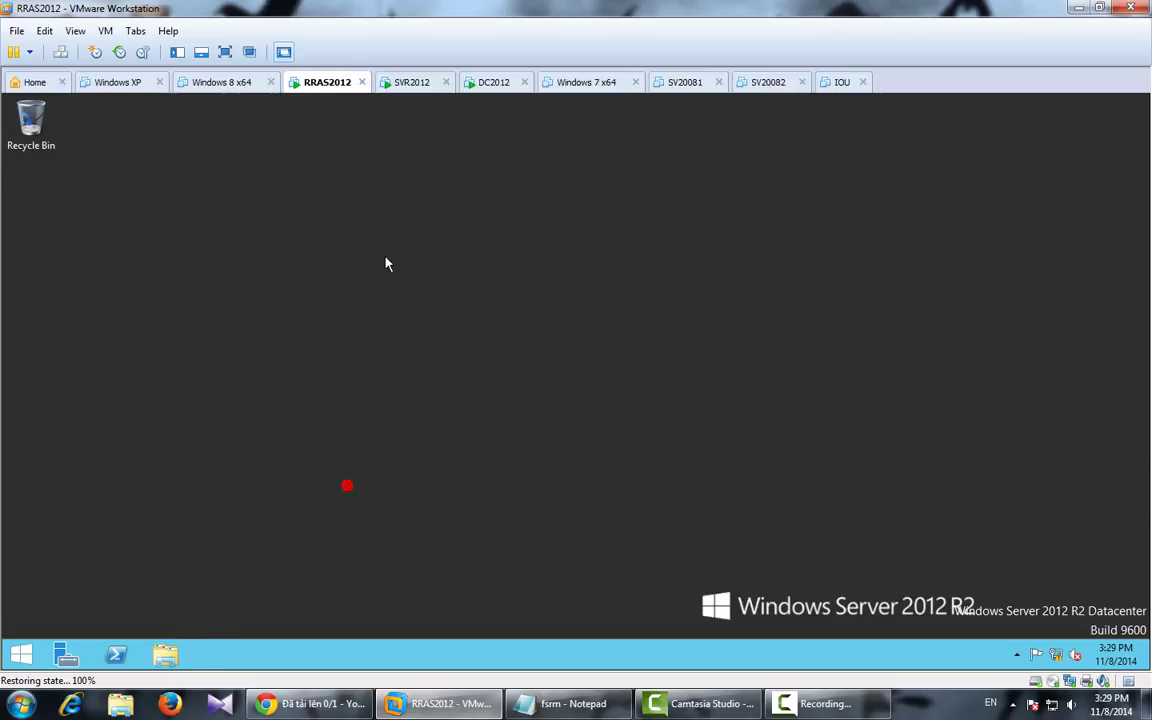
{"action": "right_click", "coordinate": [384, 256]}
{"action": "left_click", "coordinate": [426, 303]}
{"action": "left_click", "coordinate": [165, 654]}
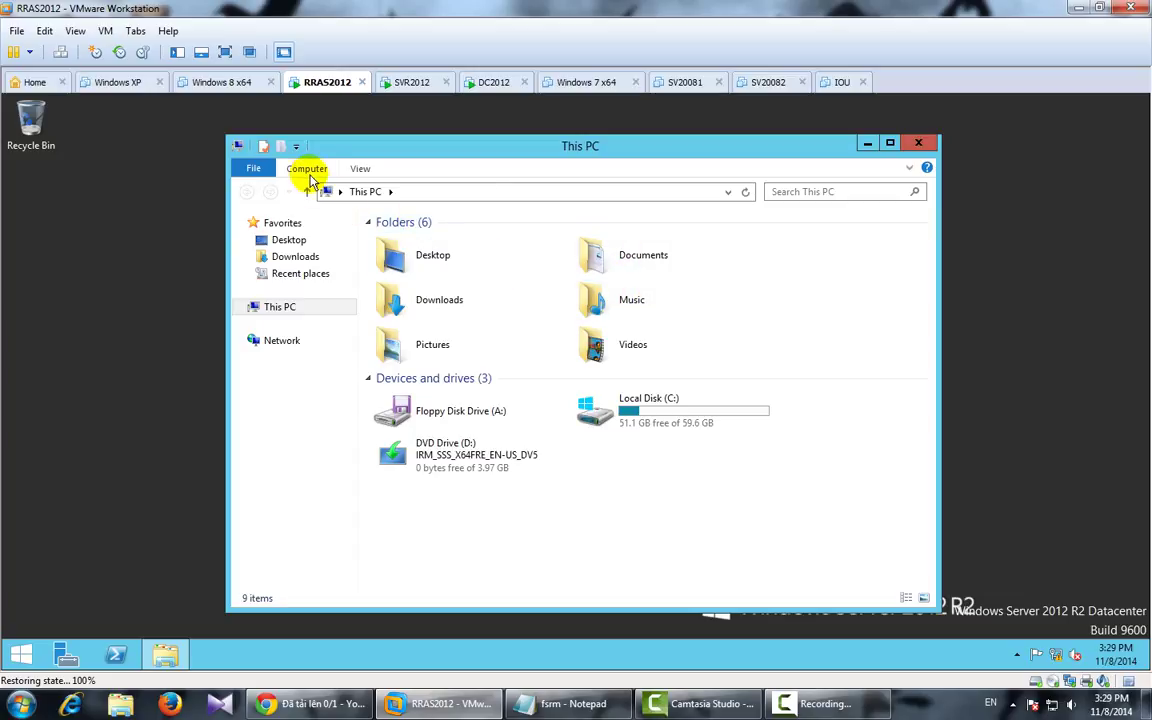
Step: Map drive Z: to \\192.168.1.2\DATA on RRAS2012, then return to SVR2012
{"action": "left_click", "coordinate": [299, 170]}
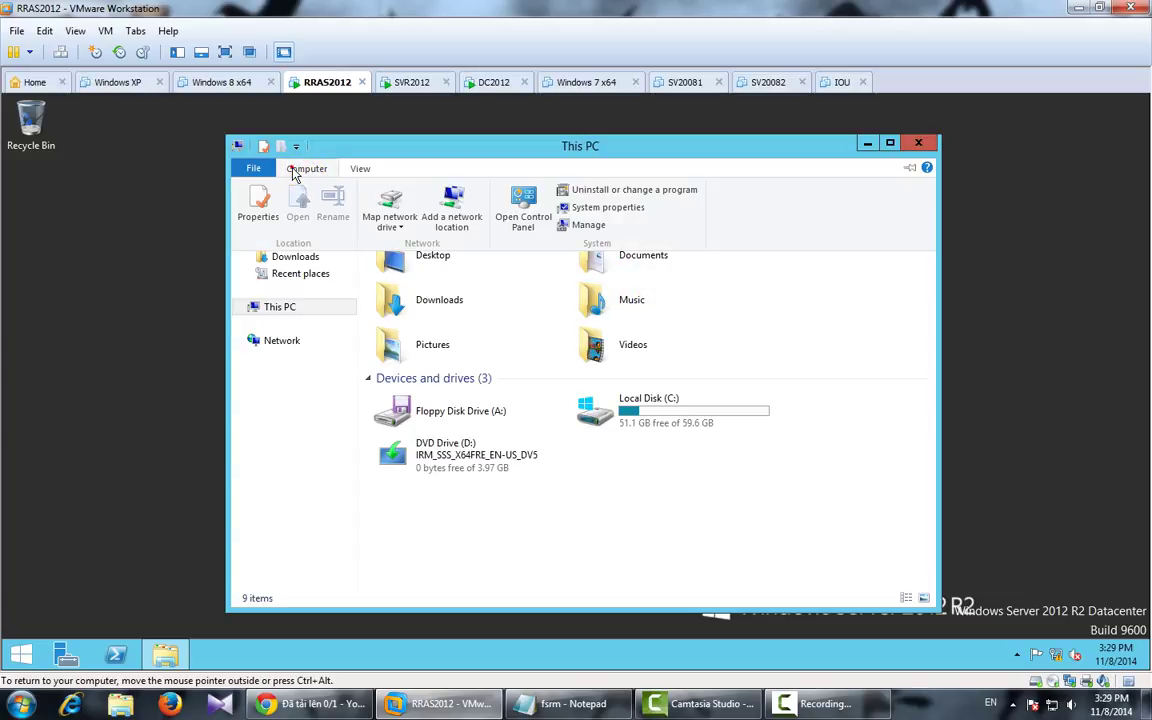
{"action": "left_click", "coordinate": [390, 205]}
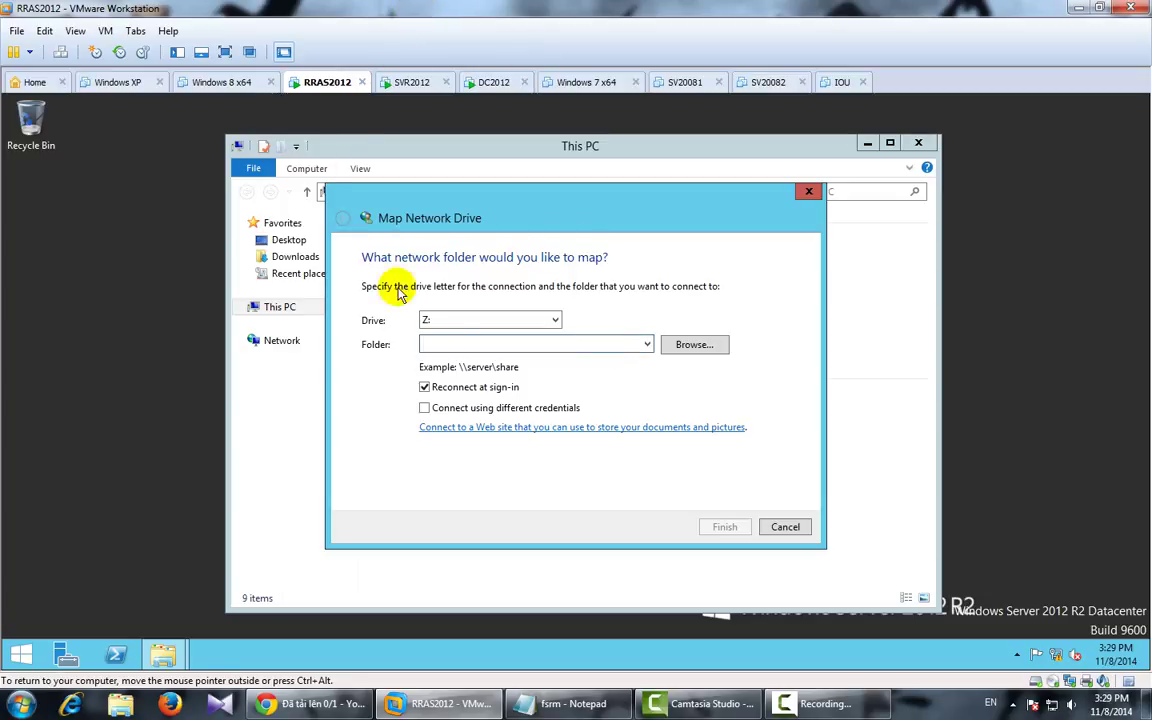
{"action": "left_click", "coordinate": [442, 344]}
{"action": "type", "text": "\\\\"}
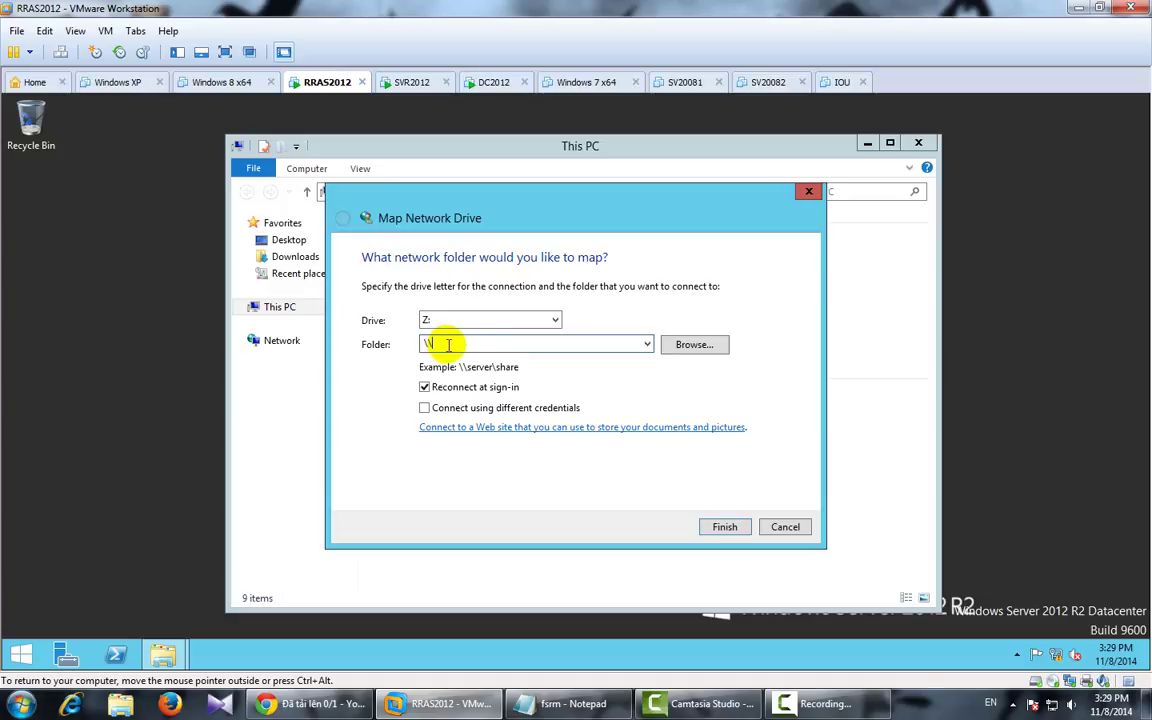
{"action": "type", "text": "12"}
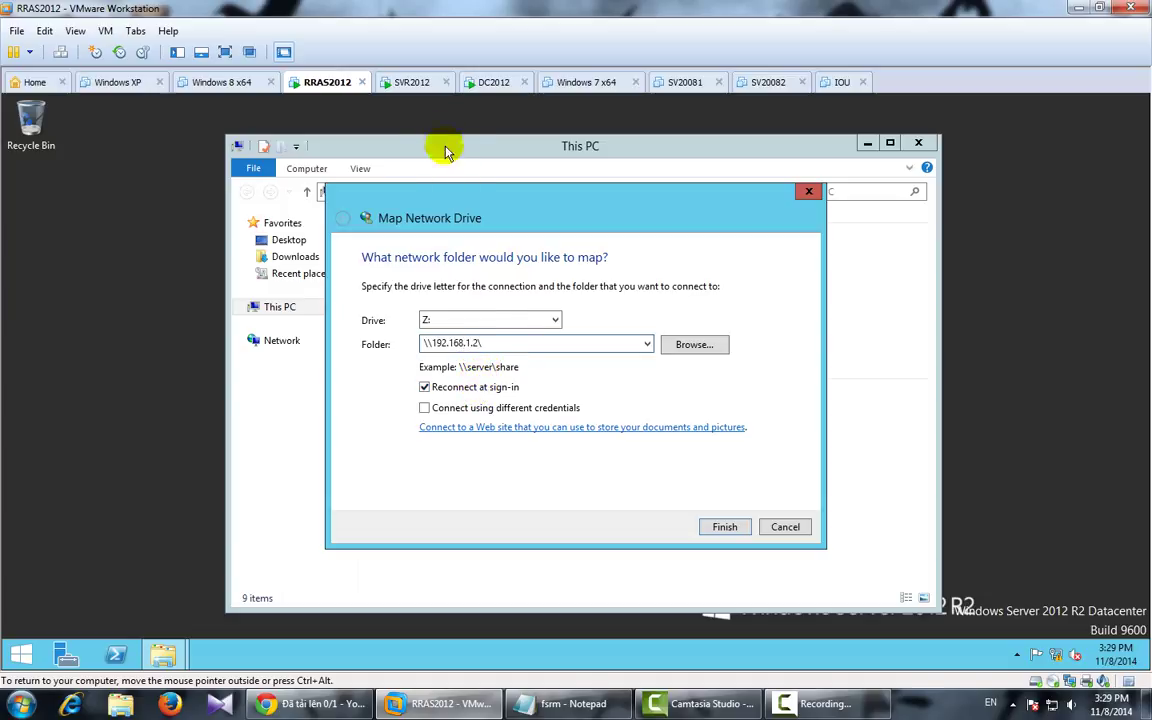
{"action": "type", "text": "DATA"}
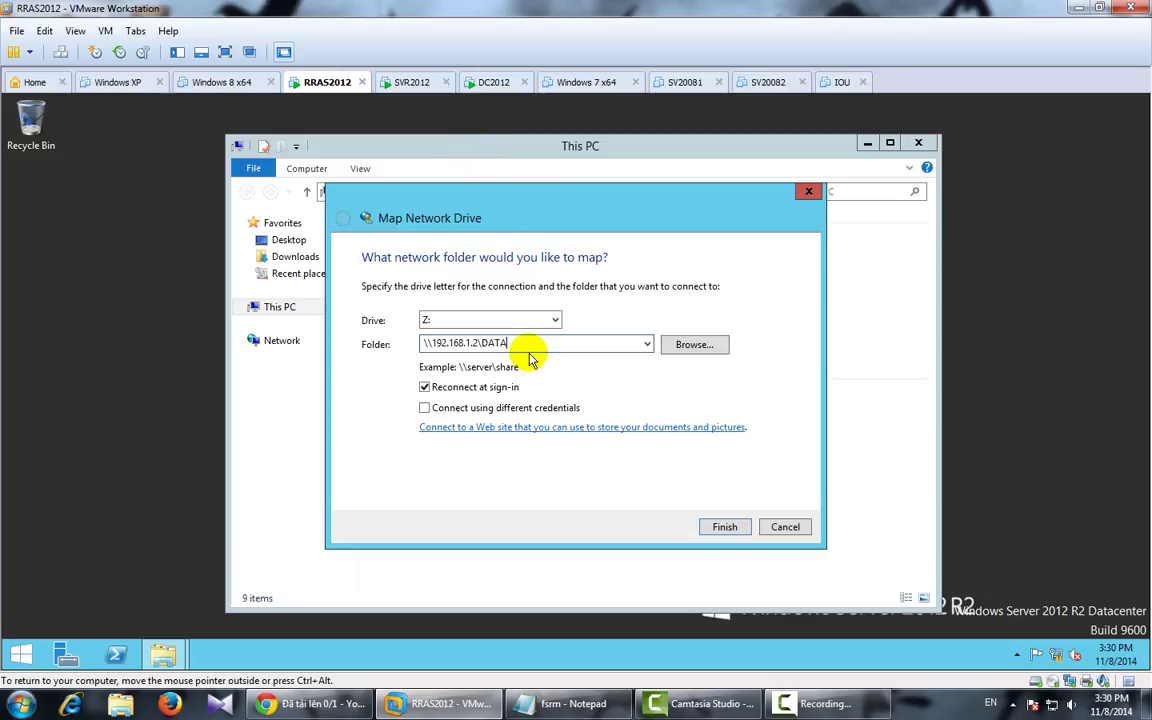
{"action": "left_click", "coordinate": [725, 527]}
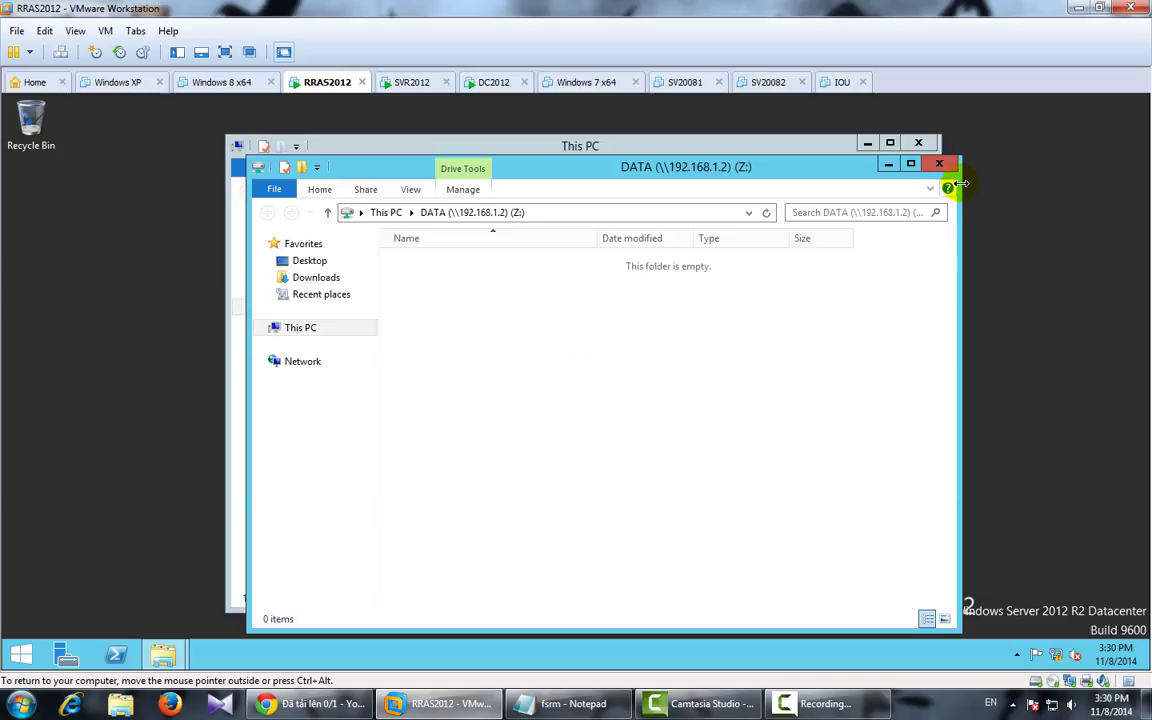
{"action": "left_click", "coordinate": [941, 166]}
{"action": "left_click", "coordinate": [443, 530]}
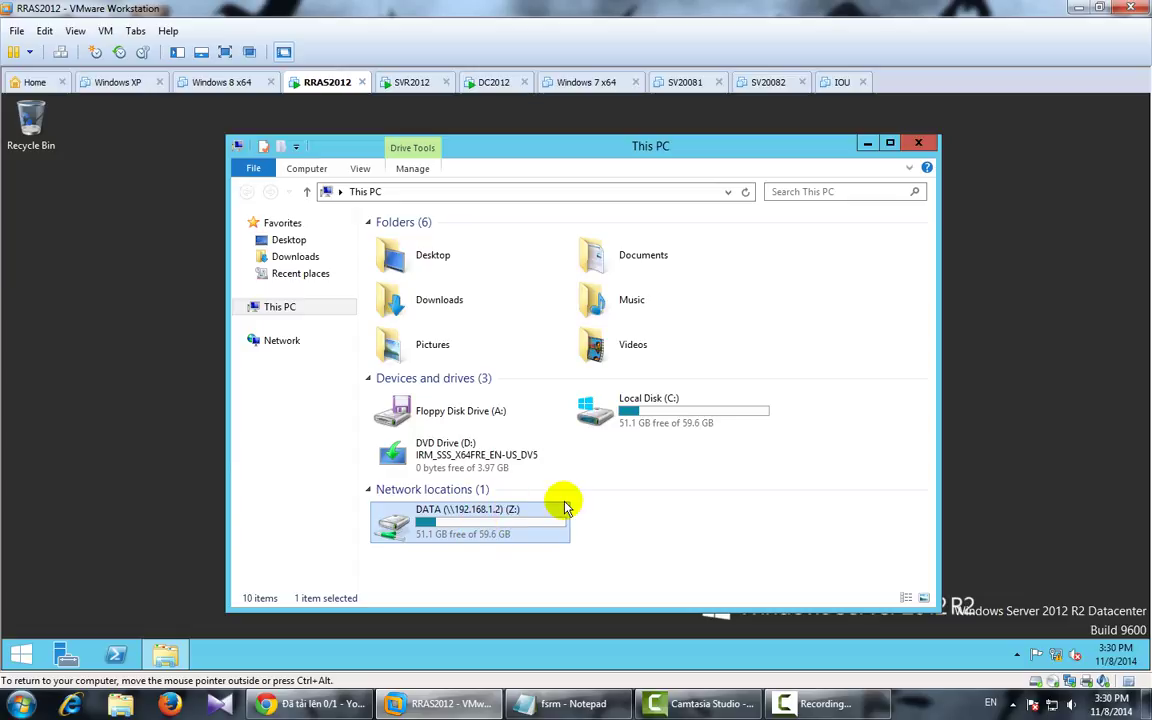
{"action": "left_click", "coordinate": [412, 82]}
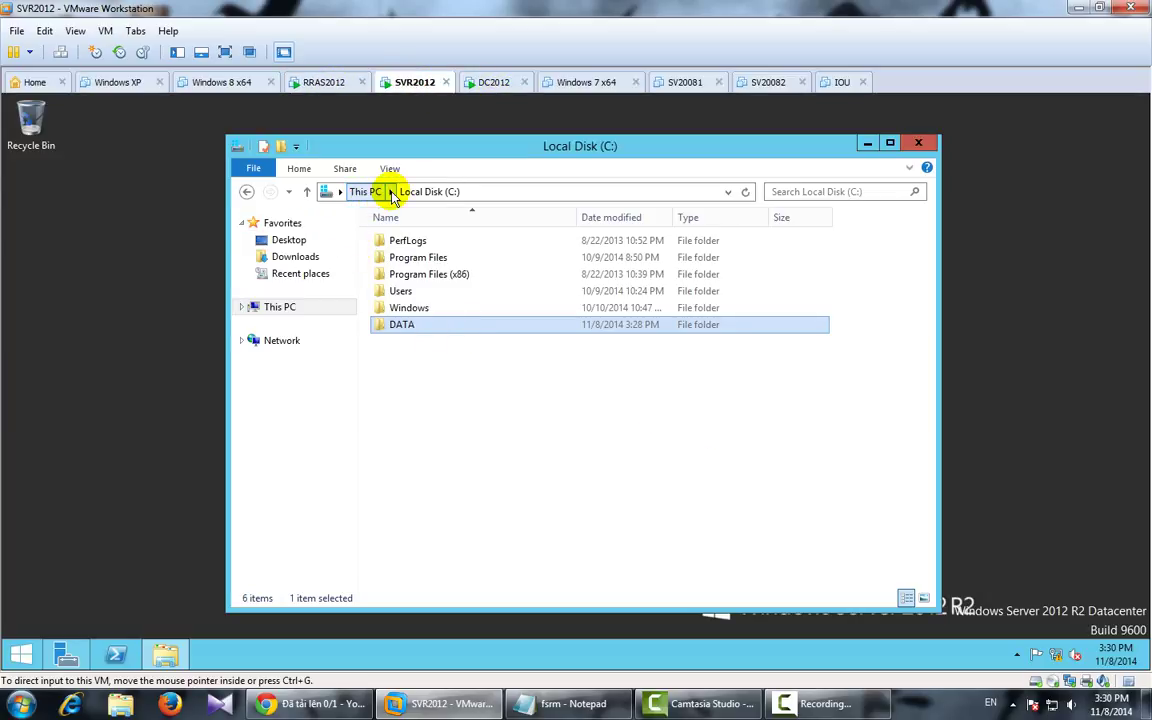
Step: Enable quota management on drive C: and deny disk space beyond 5 MB
{"action": "left_click", "coordinate": [367, 192]}
{"action": "right_click", "coordinate": [695, 400]}
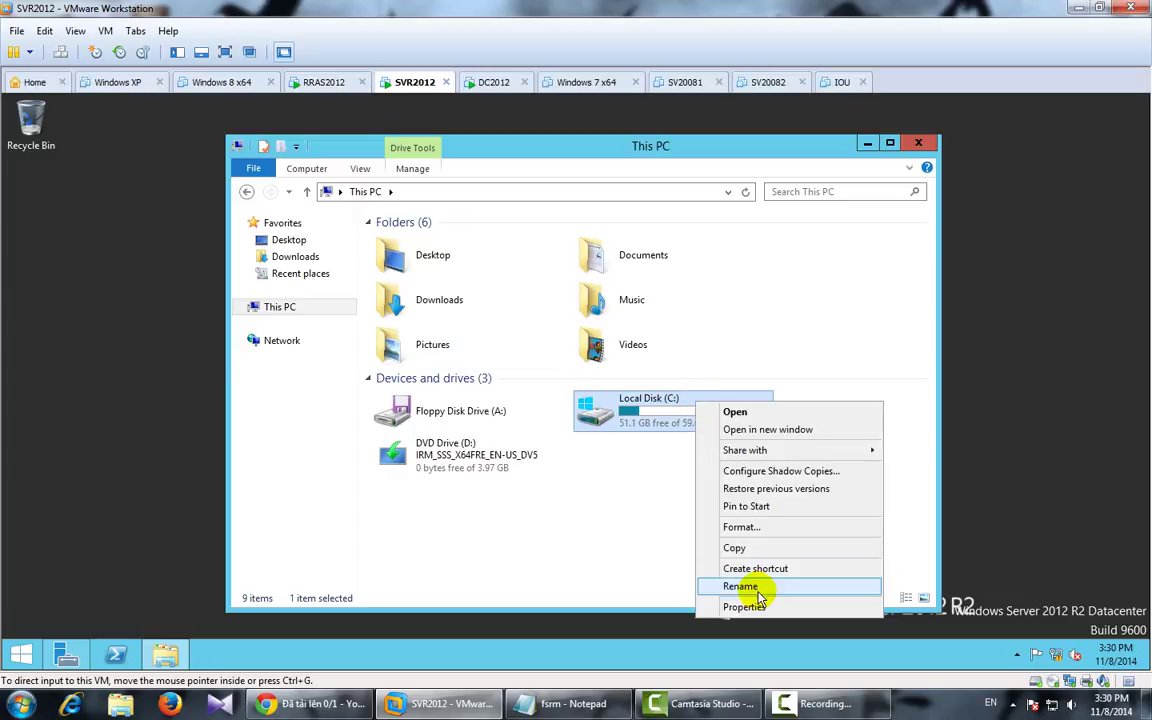
{"action": "left_click", "coordinate": [745, 607]}
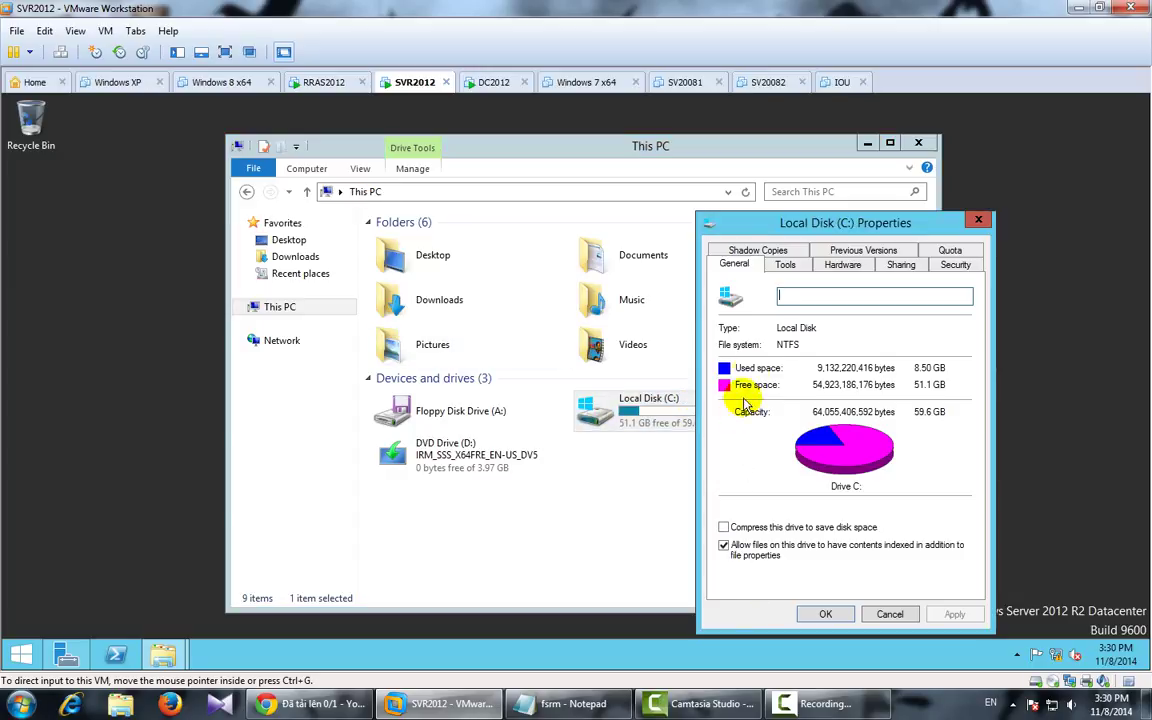
{"action": "left_click", "coordinate": [952, 251]}
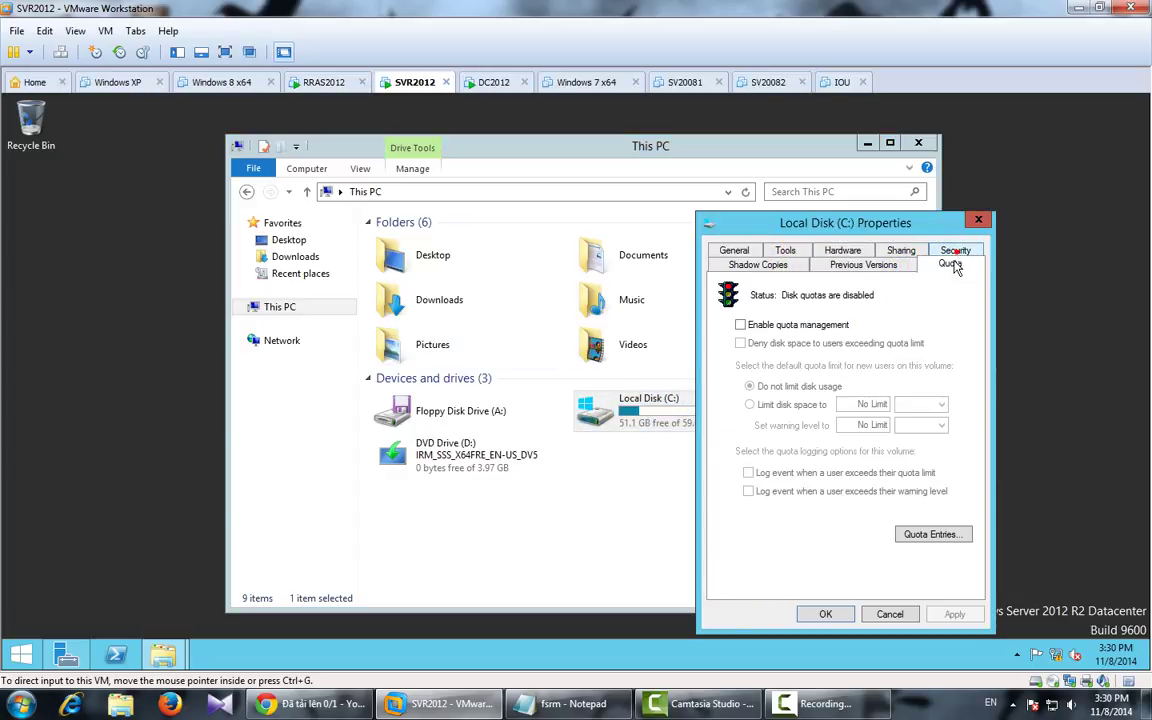
{"action": "left_click", "coordinate": [740, 325]}
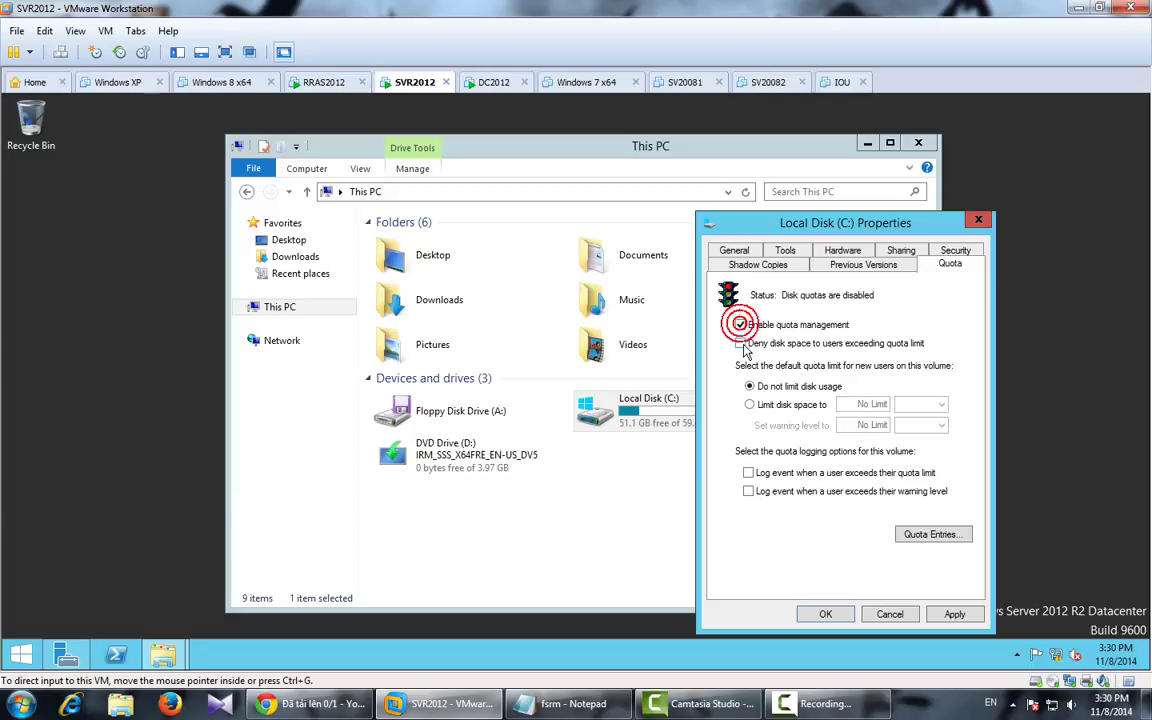
{"action": "left_click", "coordinate": [763, 412]}
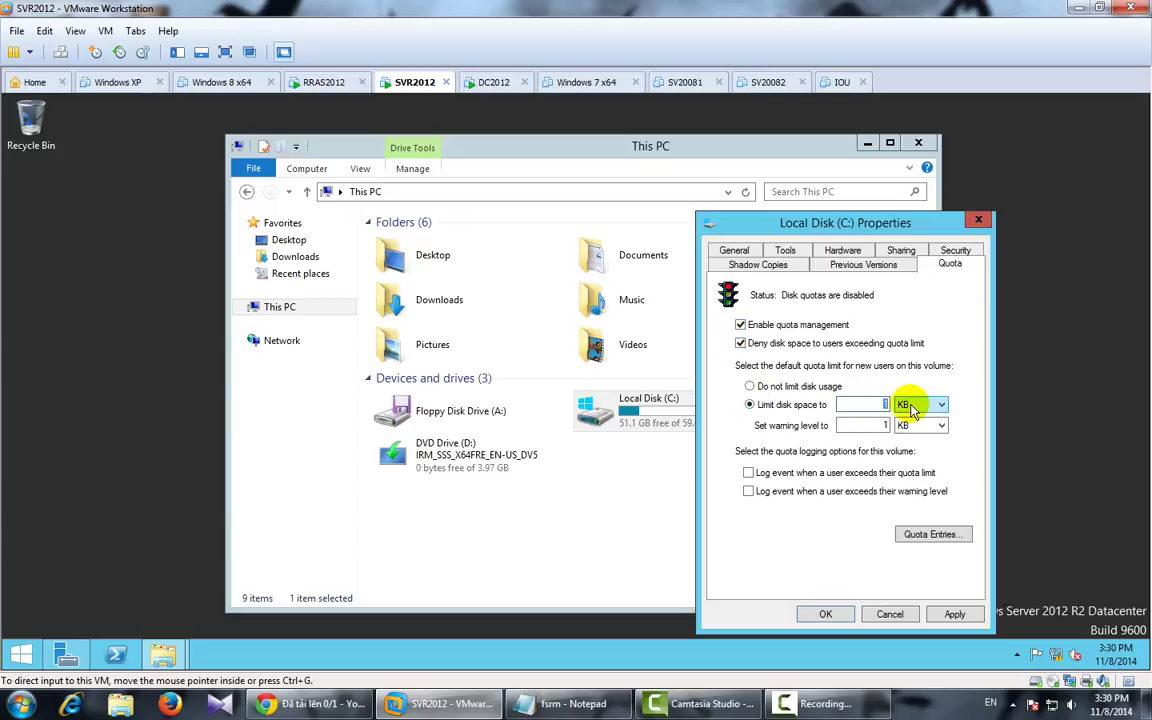
{"action": "left_click", "coordinate": [930, 416]}
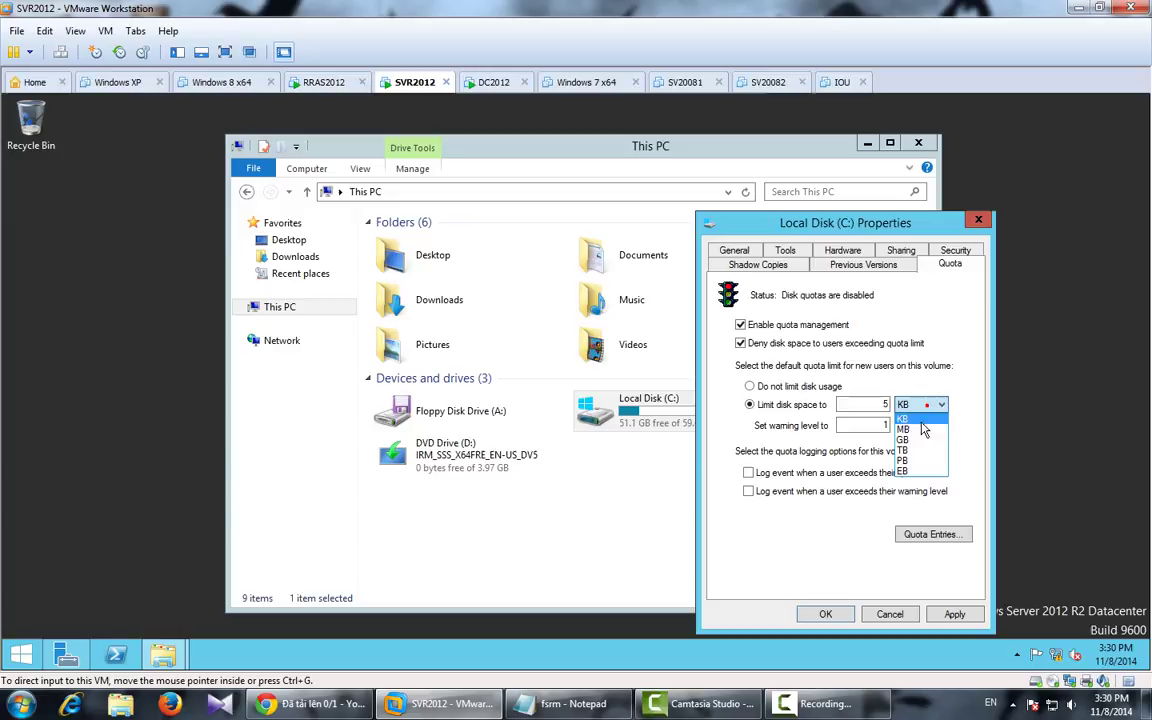
{"action": "left_click", "coordinate": [915, 432]}
Step: Set the quota warning level to 4 MB and apply the quota settings
{"action": "double_click", "coordinate": [877, 428]}
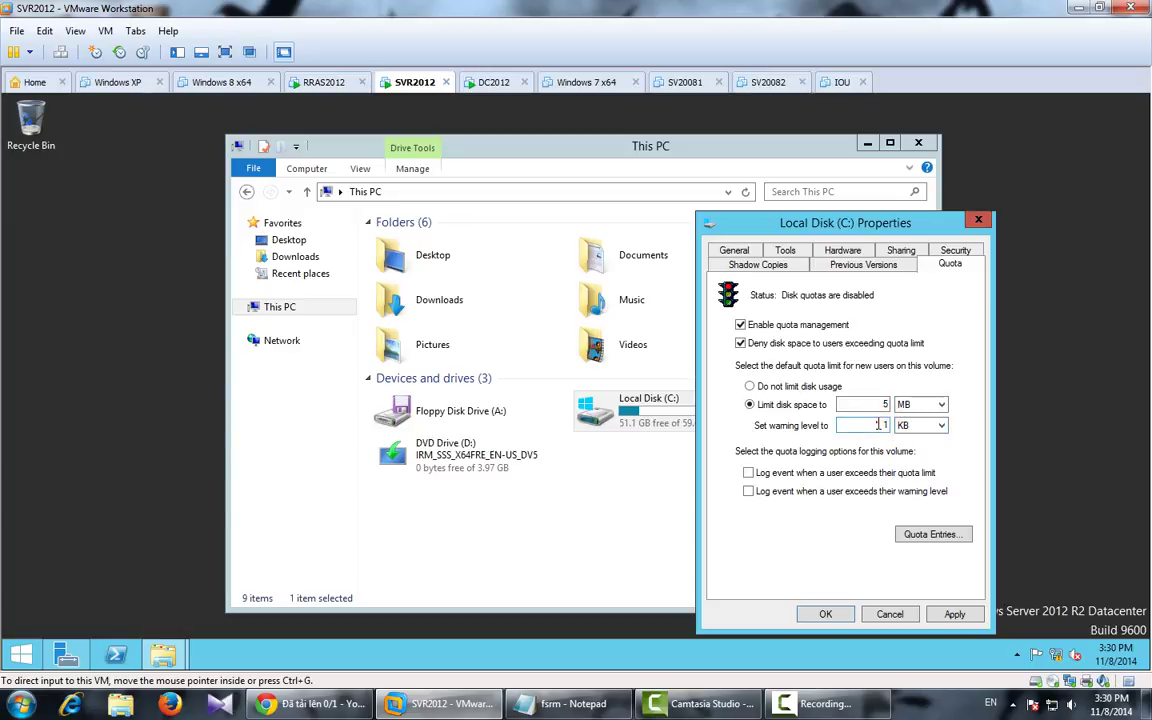
{"action": "type", "text": "4"}
{"action": "left_click", "coordinate": [930, 426]}
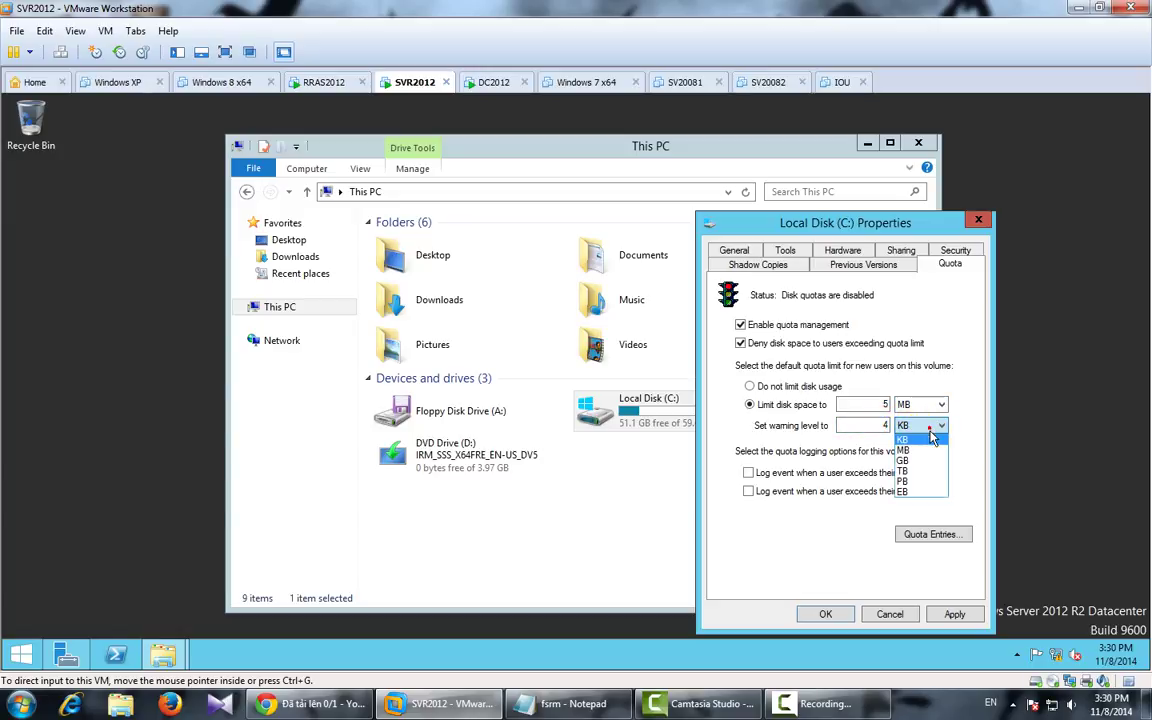
{"action": "left_click", "coordinate": [922, 450]}
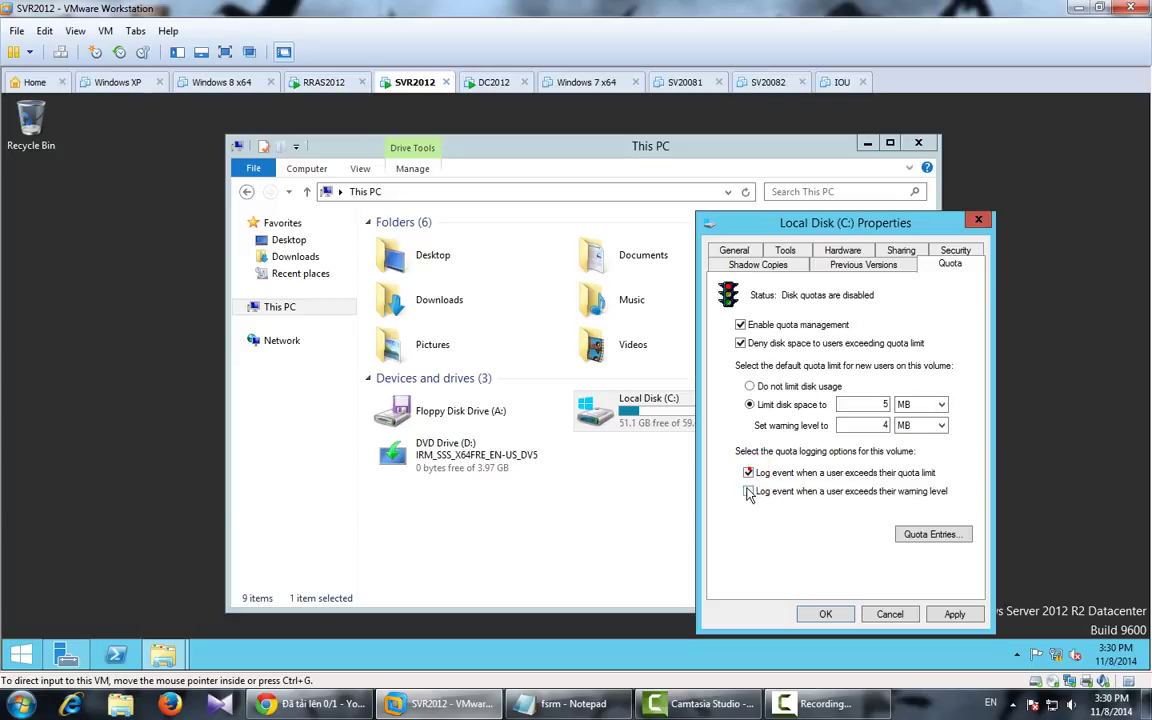
{"action": "left_click", "coordinate": [954, 614]}
{"action": "left_click", "coordinate": [656, 456]}
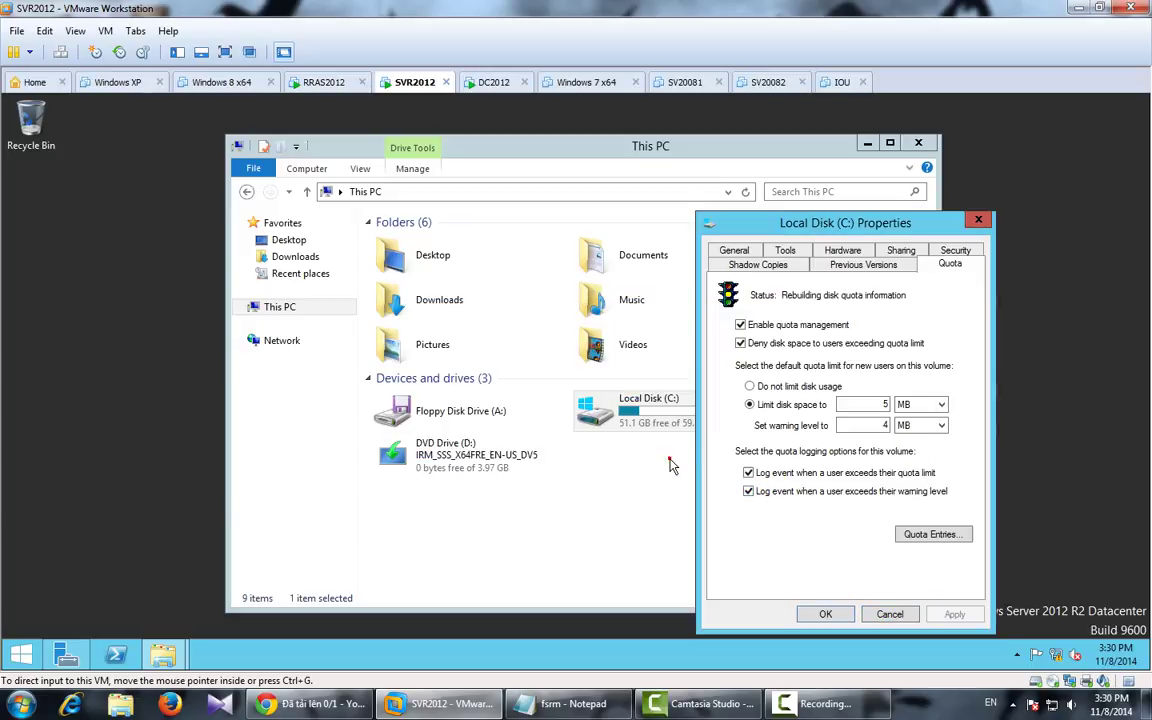
{"action": "left_click", "coordinate": [826, 614]}
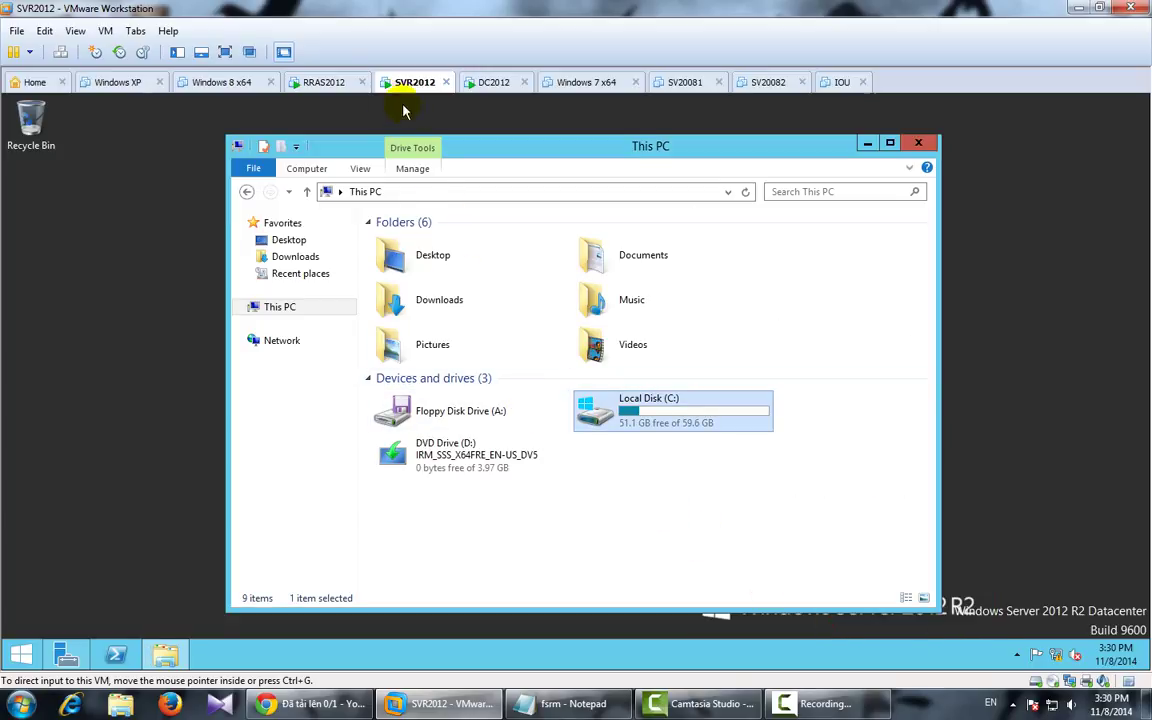
Step: Sign out of the Administrator account on RRAS2012
{"action": "left_click", "coordinate": [329, 85]}
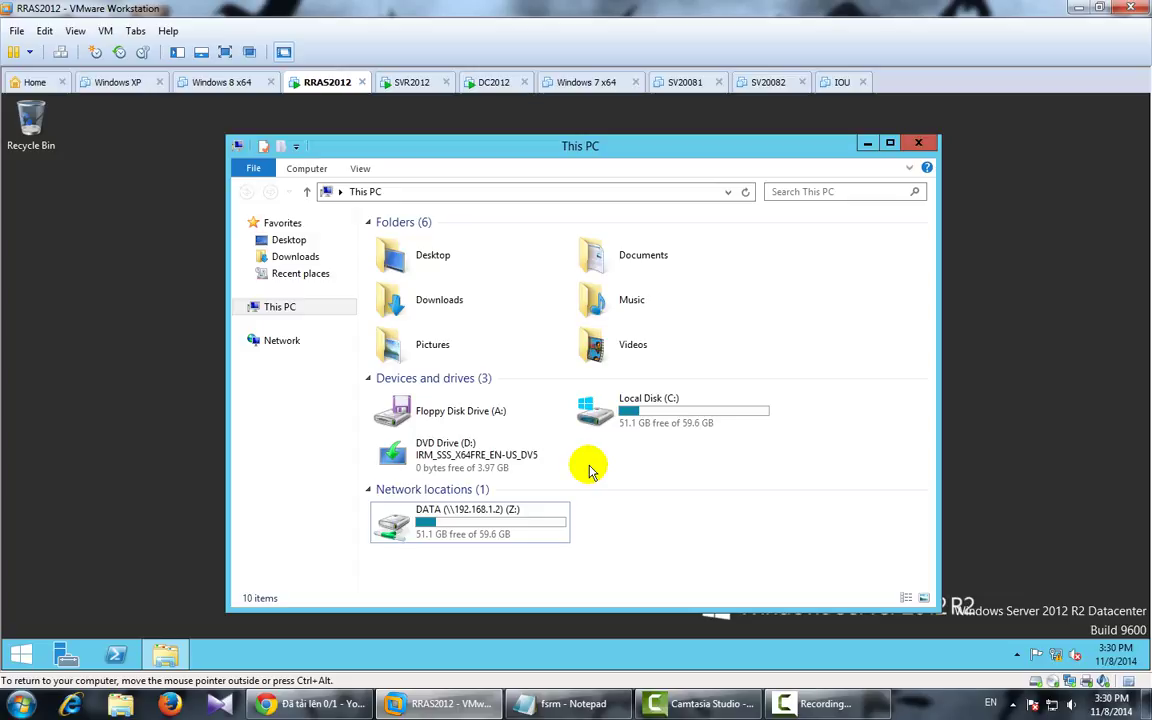
{"action": "left_click", "coordinate": [22, 654]}
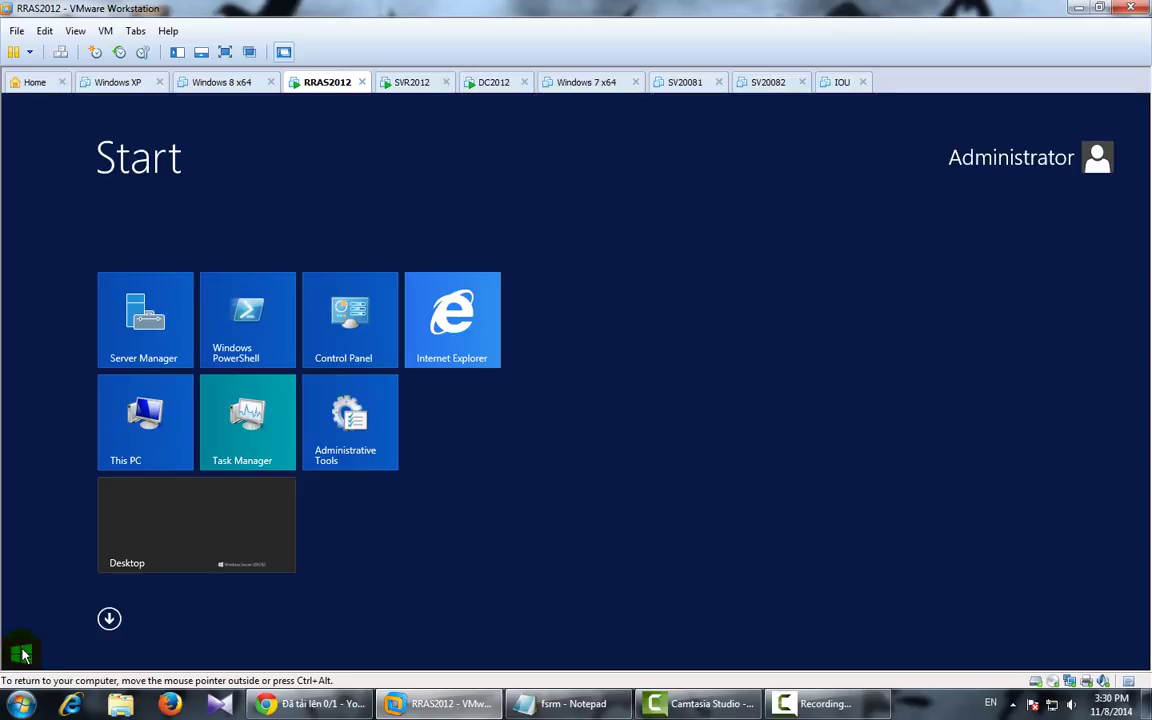
{"action": "left_click", "coordinate": [1011, 160]}
{"action": "left_click", "coordinate": [940, 240]}
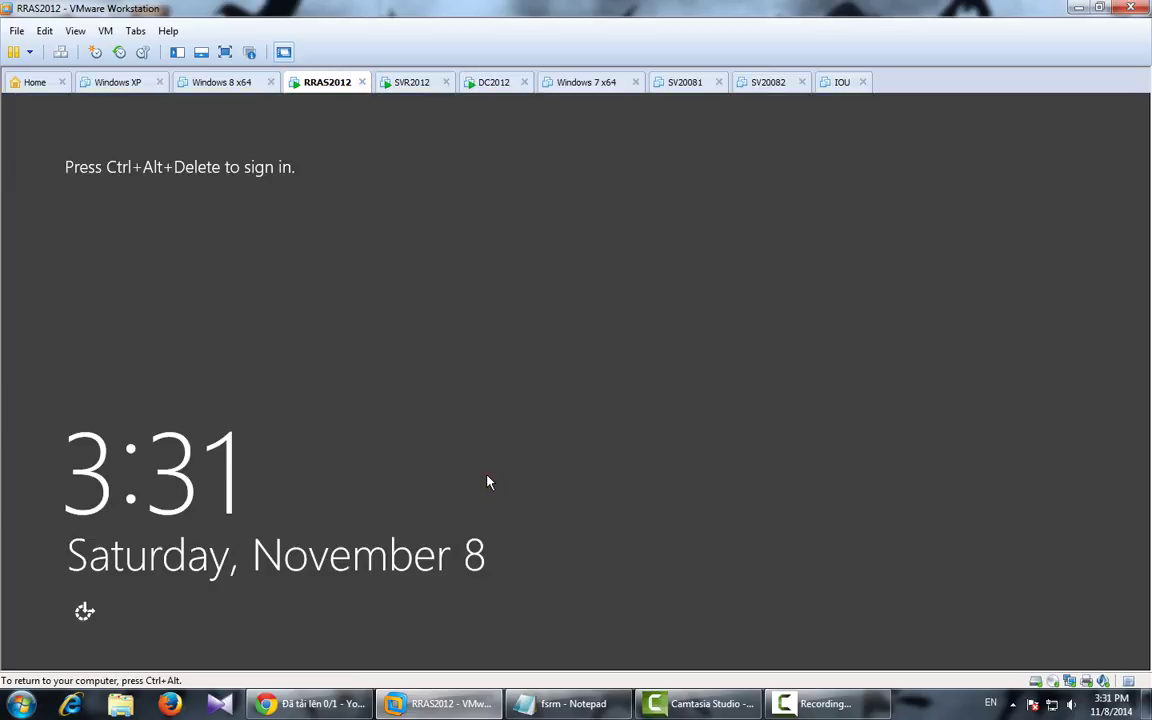
Step: Sign in as Other user with the domain user's name and password
{"action": "key", "text": "ctrl+alt+Insert"}
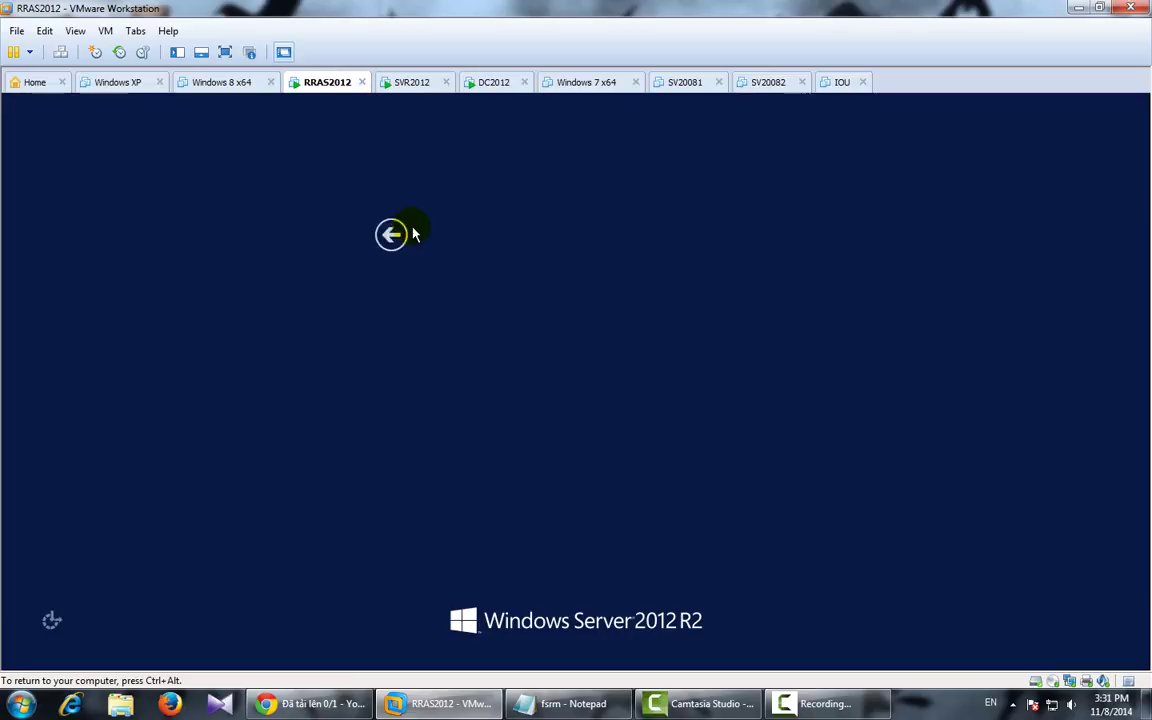
{"action": "left_click", "coordinate": [622, 265]}
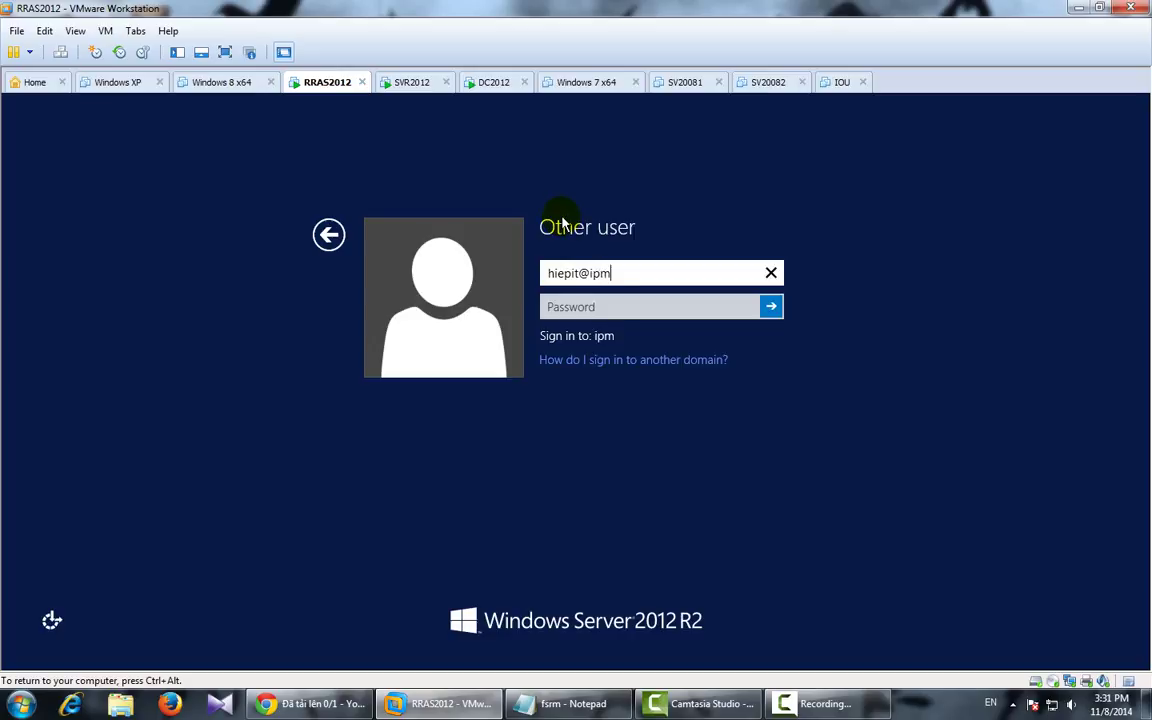
{"action": "key", "text": "Tab"}
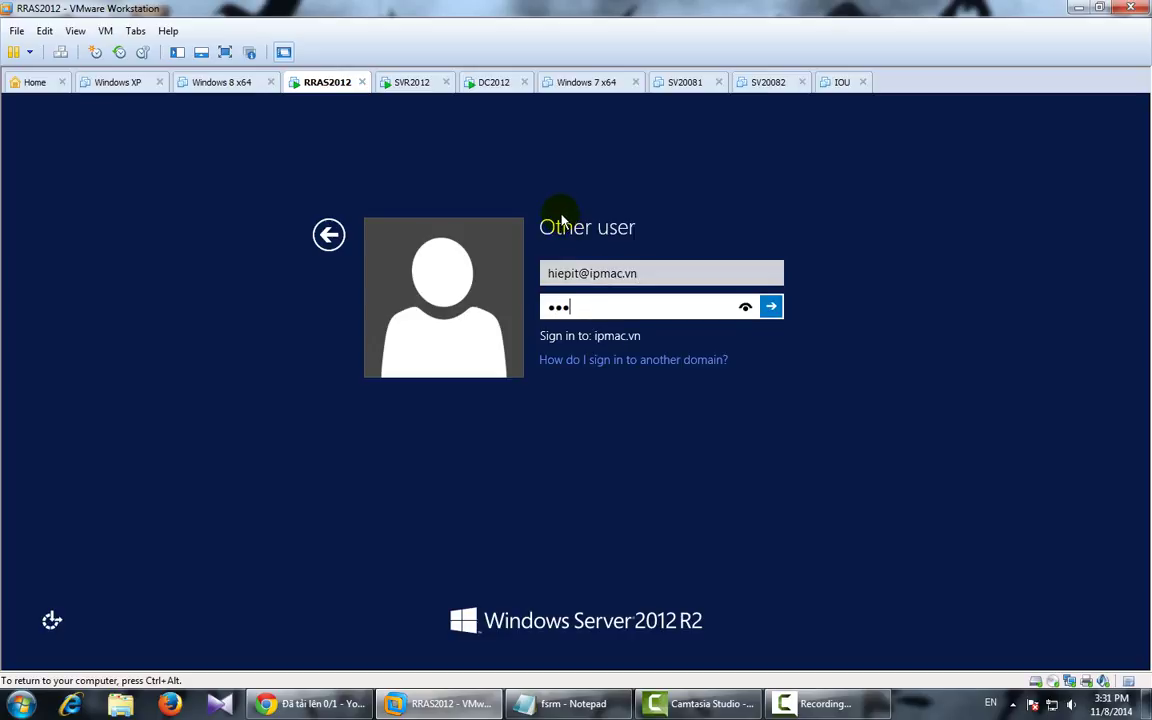
{"action": "key", "text": "Return"}
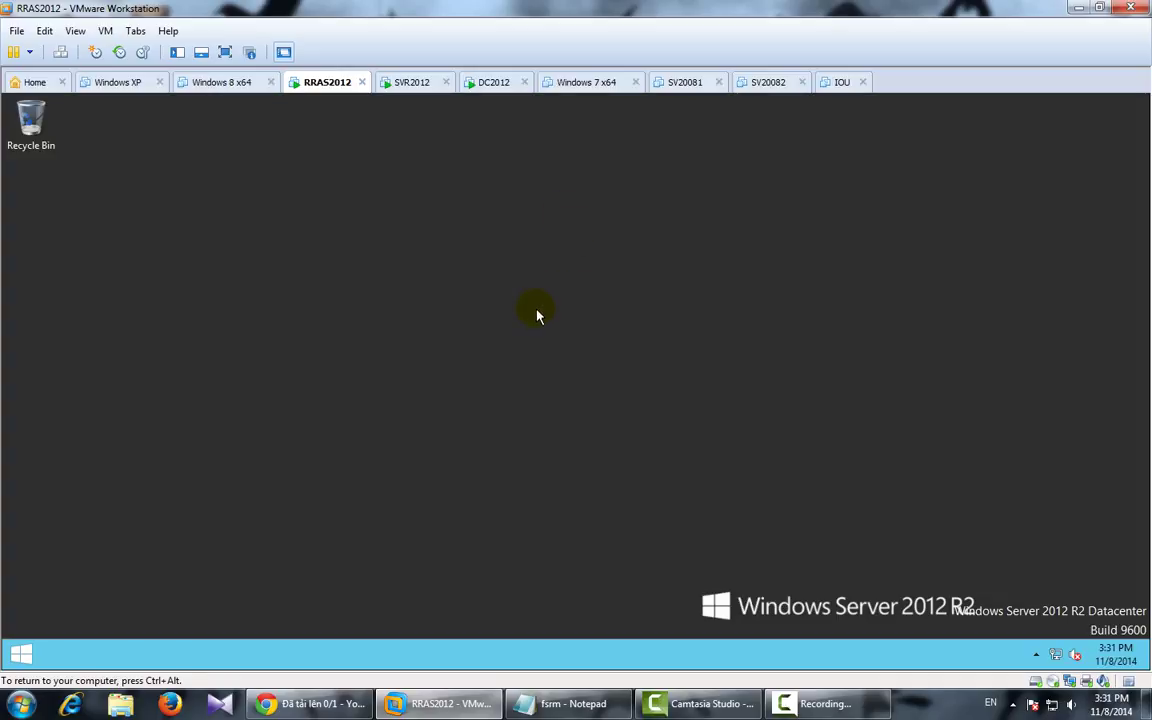
Step: Map Z: to \\192.168.1.2\DATA and check it shows 5.00 MB free of 5.00 MB
{"action": "left_click", "coordinate": [165, 652]}
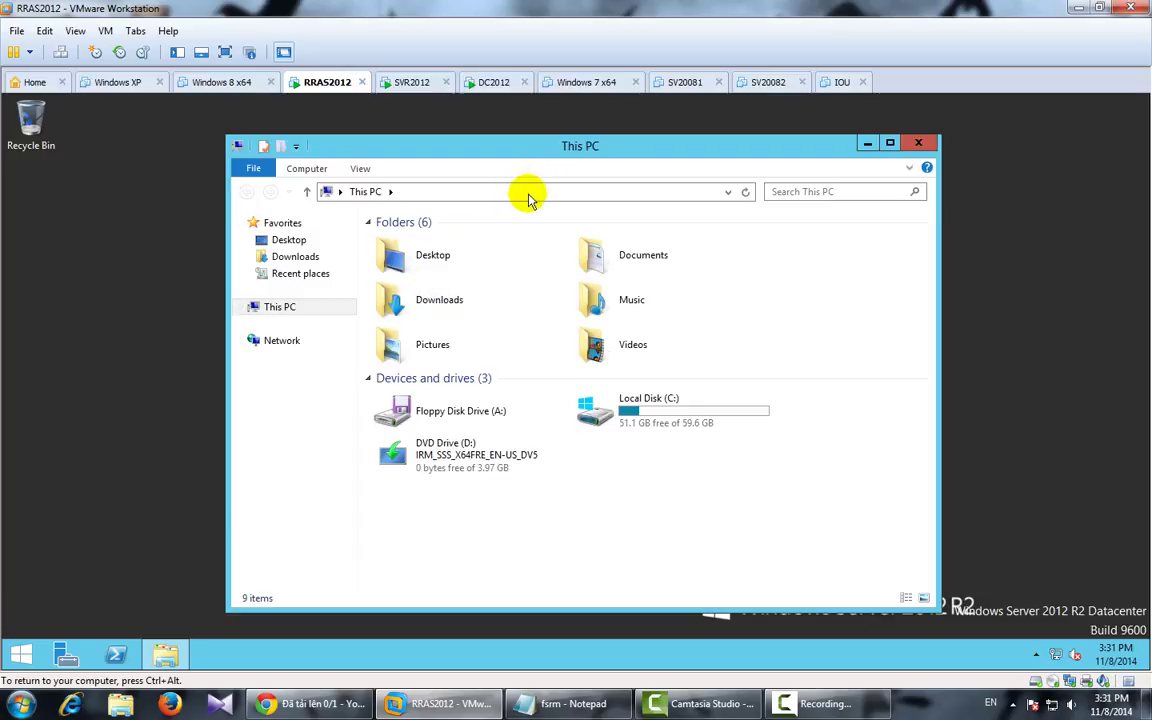
{"action": "left_click", "coordinate": [306, 168]}
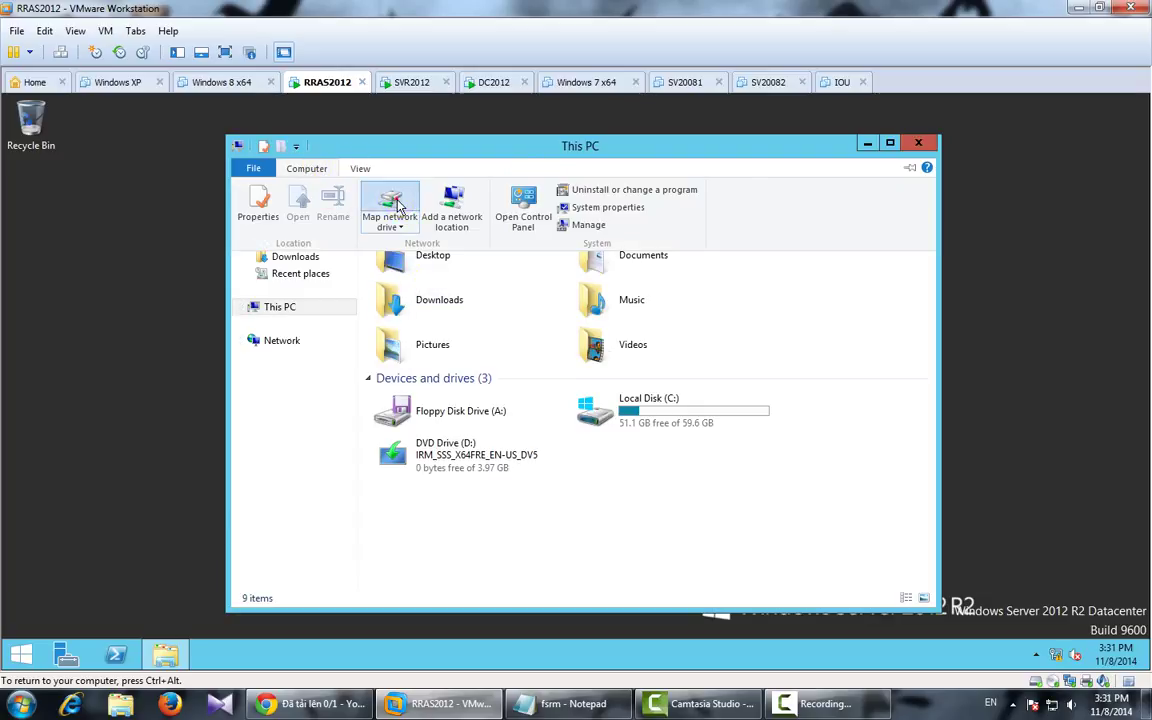
{"action": "left_click", "coordinate": [390, 200]}
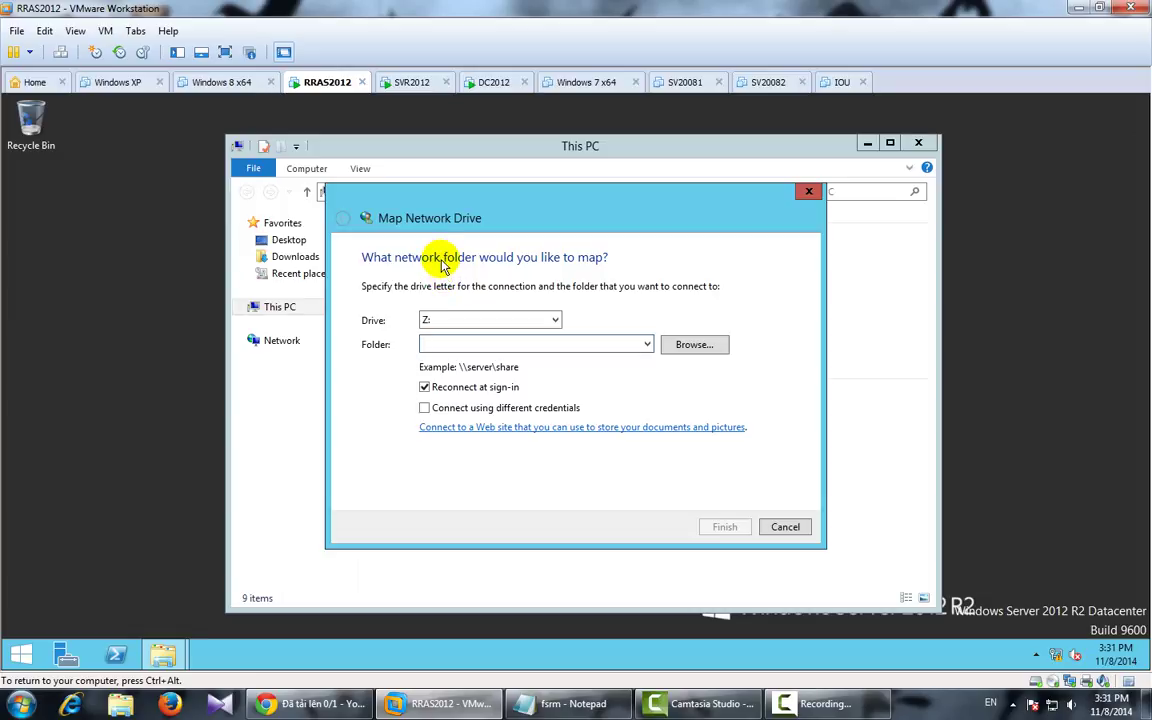
{"action": "type", "text": "\\\\192"}
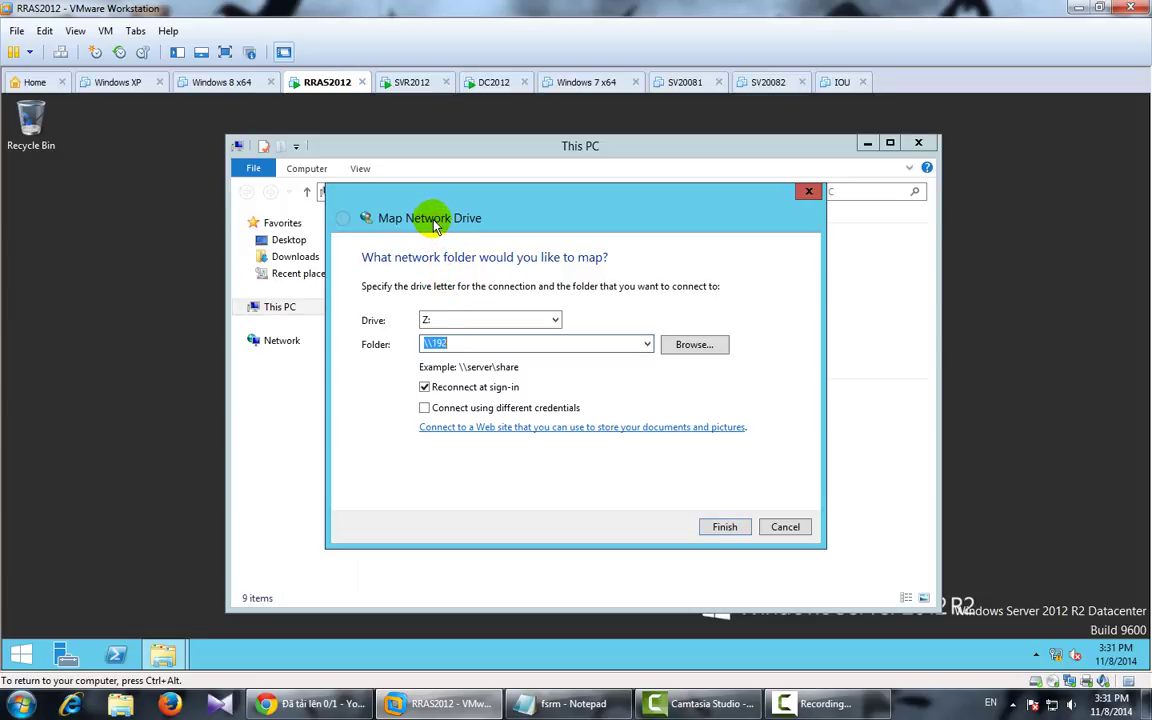
{"action": "key", "text": "BackSpace"}
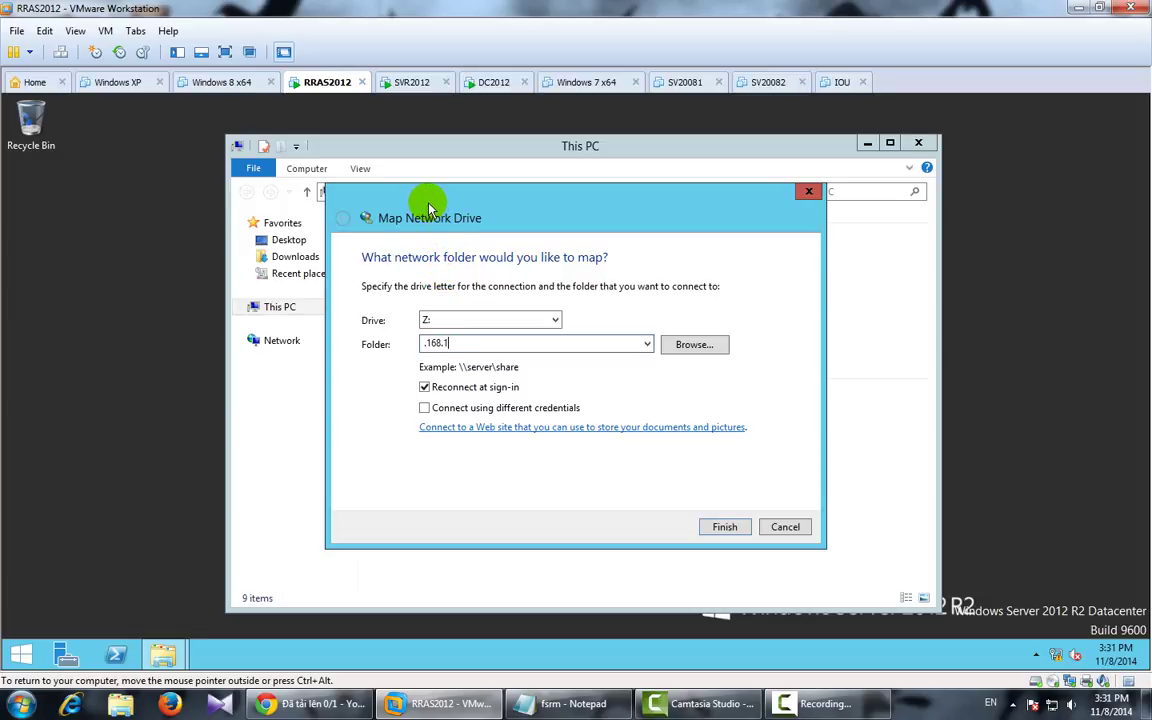
{"action": "key", "text": "BackSpace"}
{"action": "key", "text": "BackSpace"}
{"action": "key", "text": "BackSpace"}
{"action": "key", "text": "BackSpace"}
{"action": "key", "text": "BackSpace"}
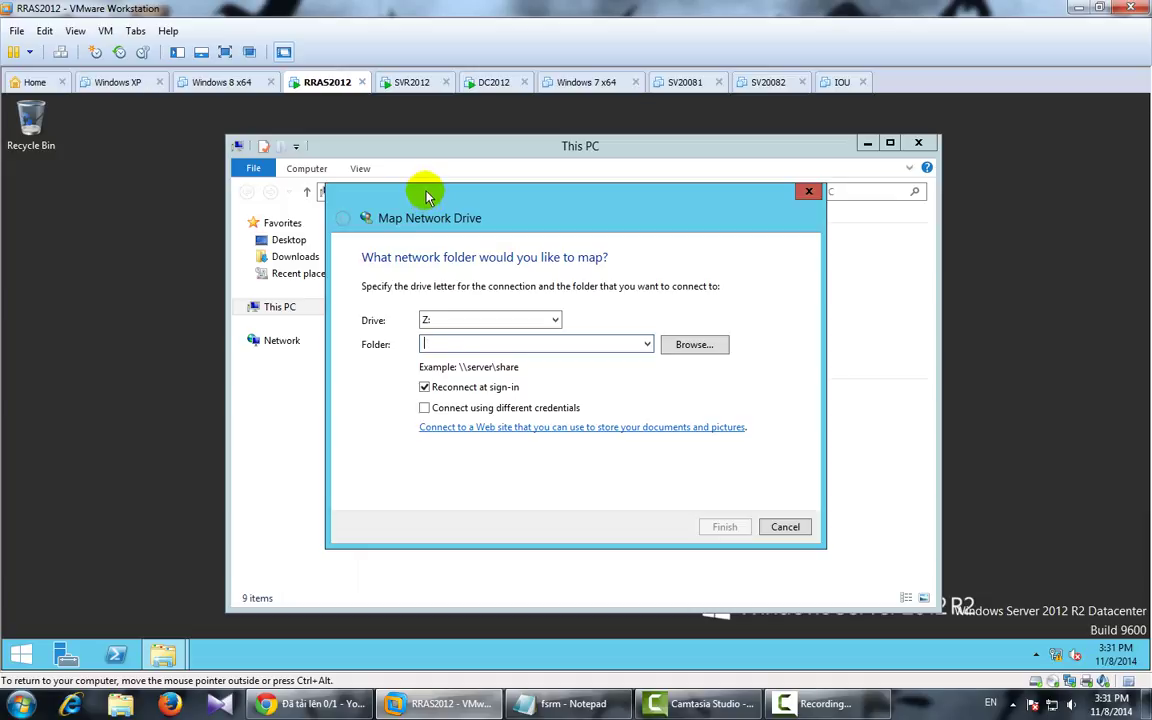
{"action": "type", "text": "\\\\192.168.1.2\\DATA"}
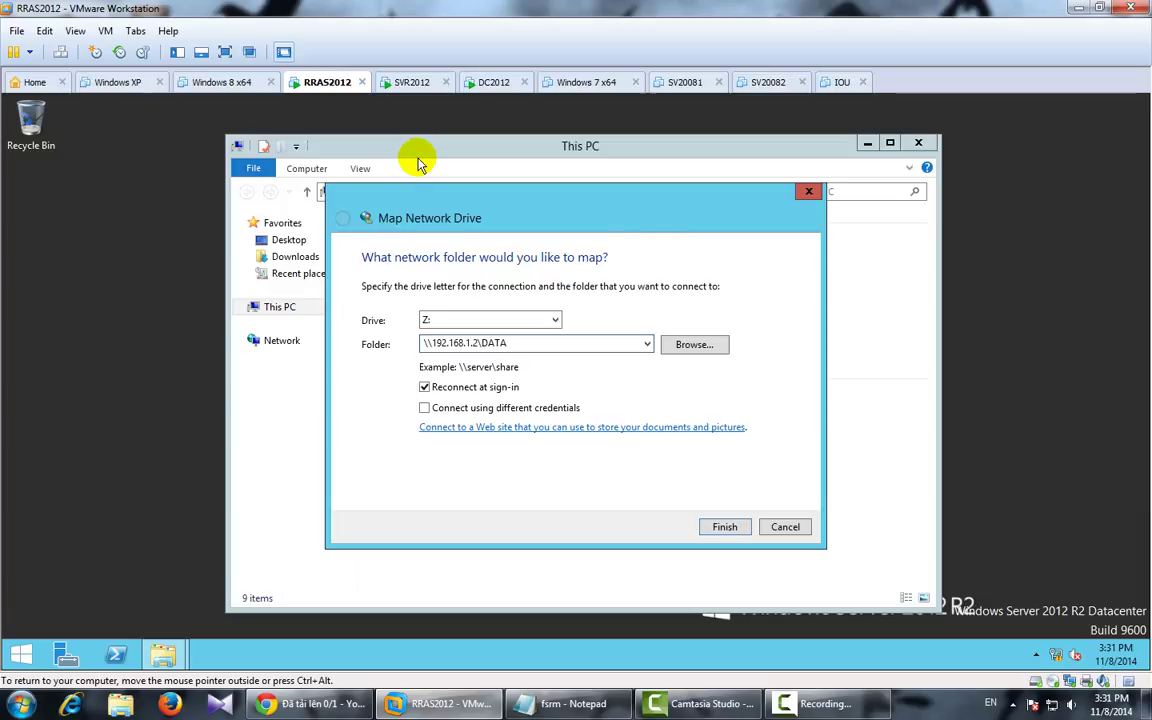
{"action": "key", "text": "Return"}
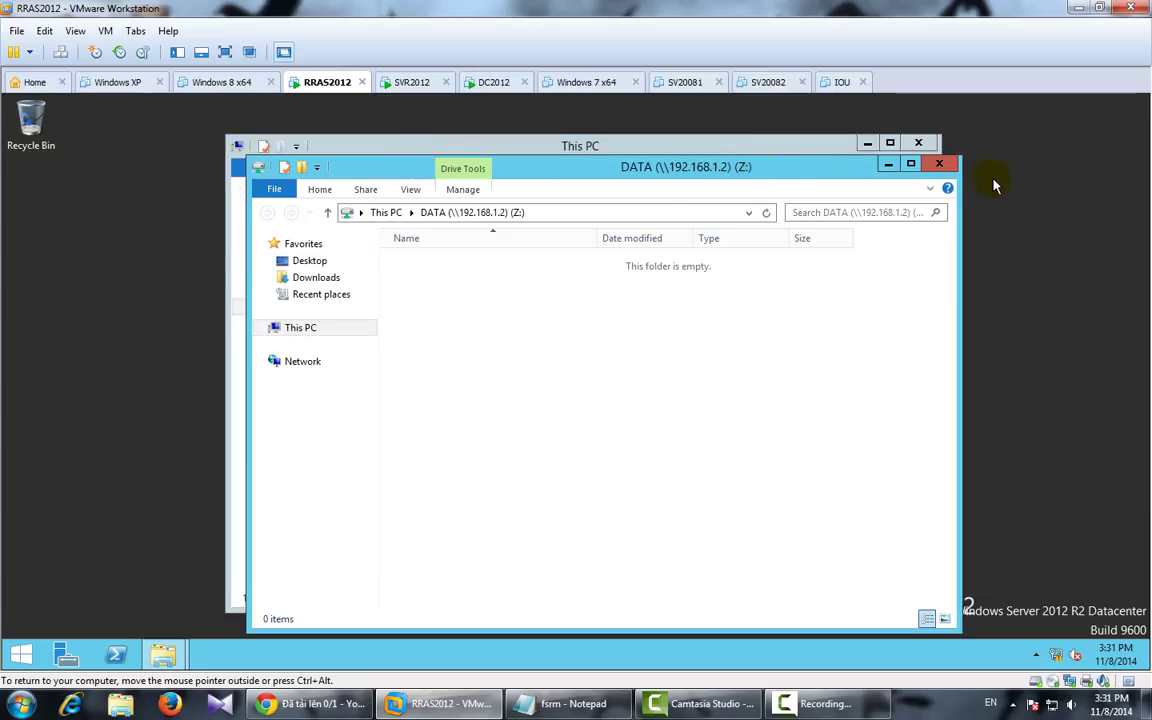
{"action": "left_click", "coordinate": [945, 165]}
{"action": "left_click", "coordinate": [480, 528]}
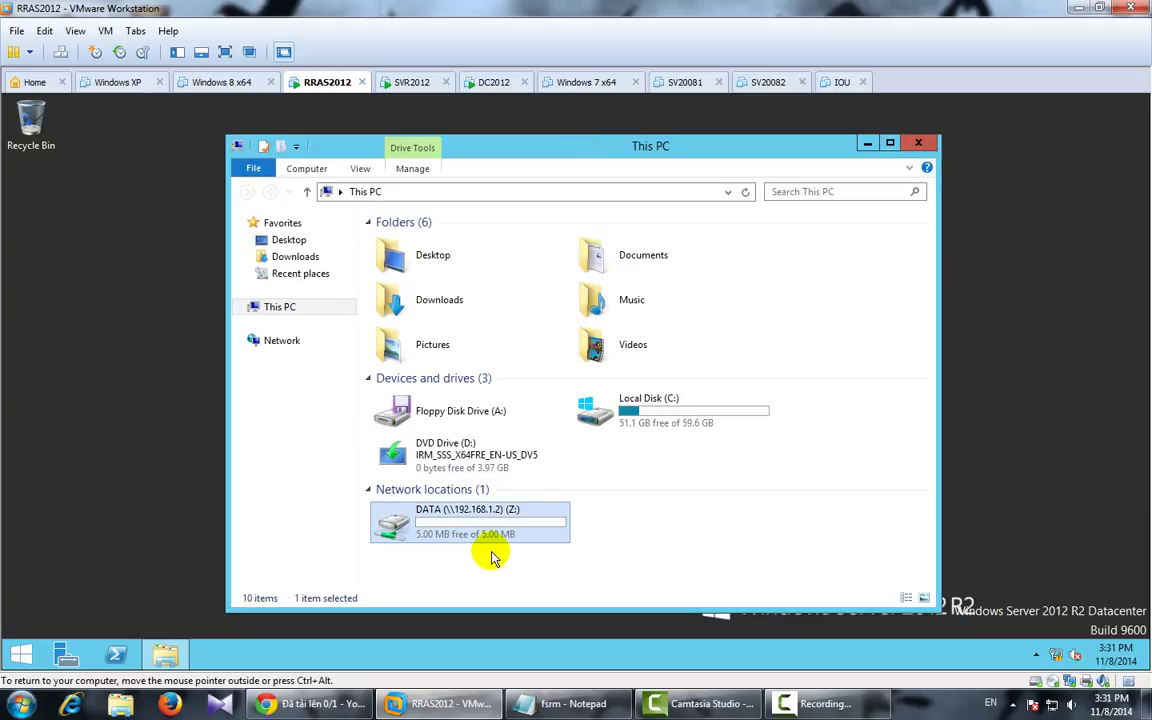
Step: Highlight the fsrm note about raising the user's space to 5G
{"action": "left_click", "coordinate": [565, 705]}
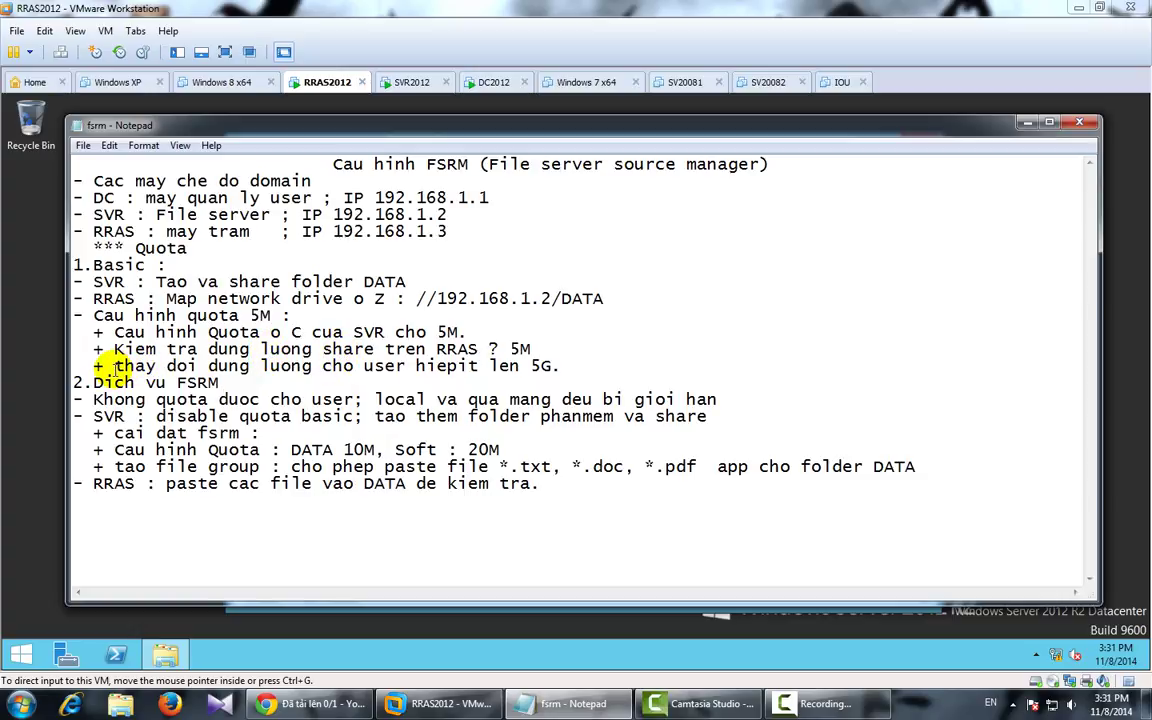
{"action": "left_click_drag", "start_coordinate": [115, 366], "coordinate": [552, 366]}
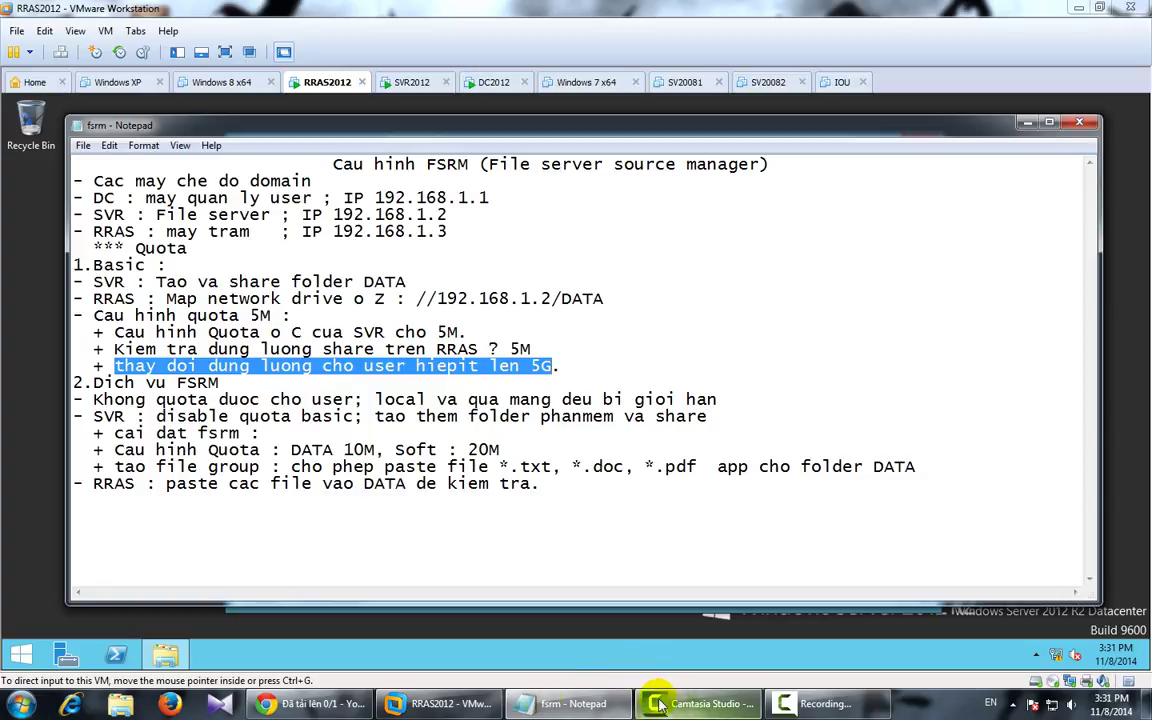
{"action": "left_click", "coordinate": [463, 705]}
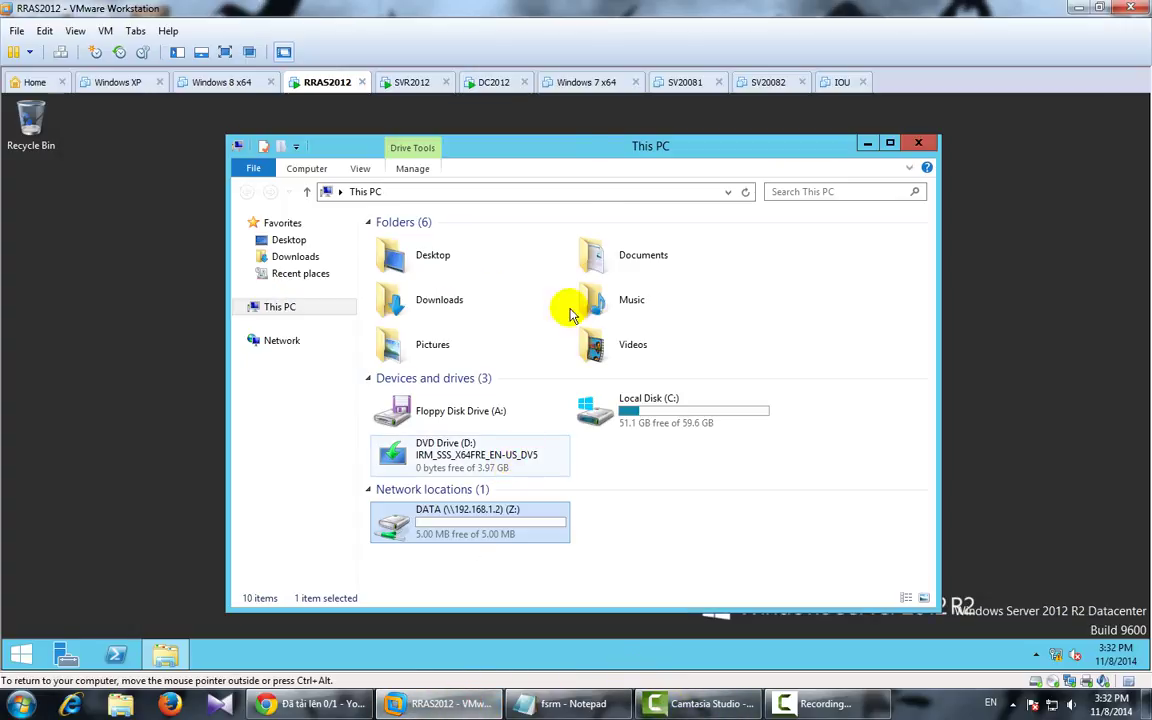
Step: On SVR2012, open the Quota Entries list for drive C:
{"action": "left_click", "coordinate": [414, 82]}
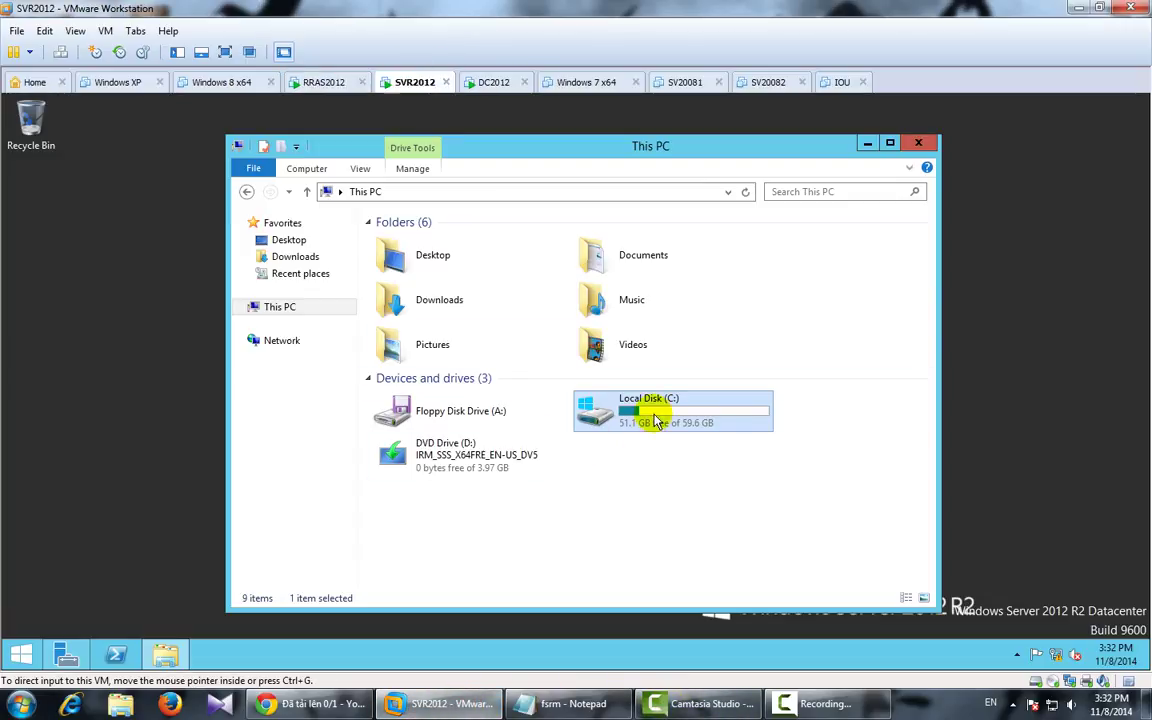
{"action": "right_click", "coordinate": [673, 411]}
{"action": "left_click", "coordinate": [703, 617]}
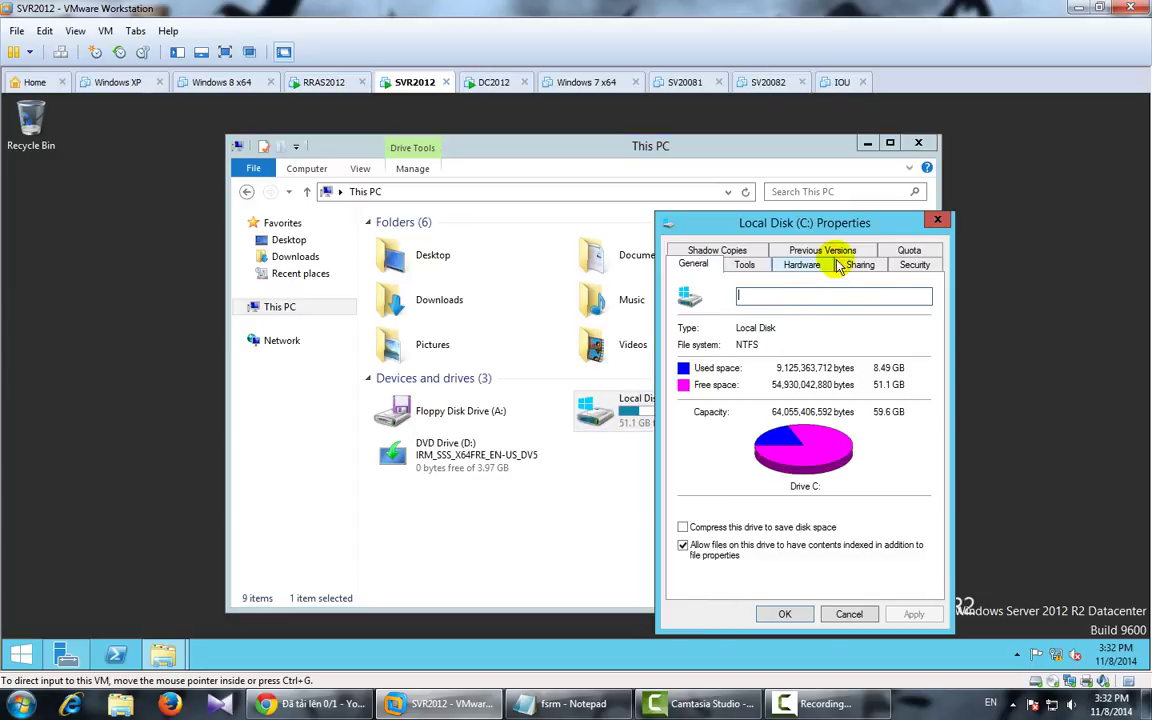
{"action": "left_click", "coordinate": [918, 248]}
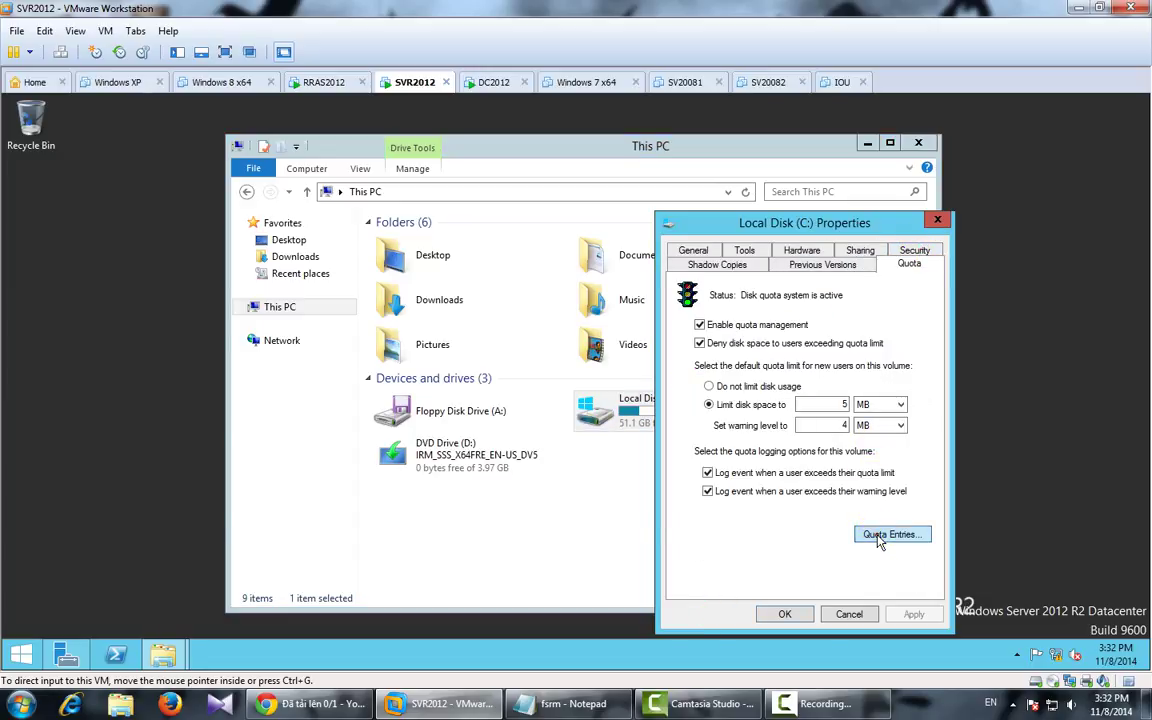
{"action": "left_click", "coordinate": [866, 533]}
Step: Add a quota entry giving the domain user a 5 GB limit and 4 GB warning level
{"action": "left_click", "coordinate": [58, 185]}
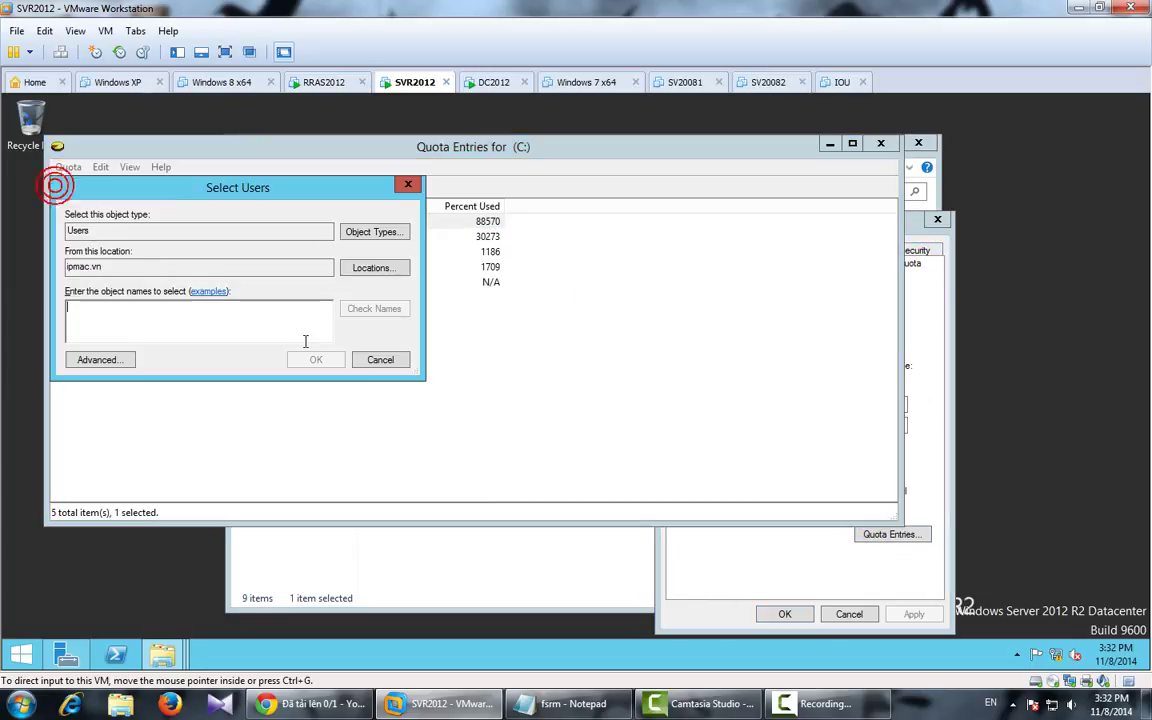
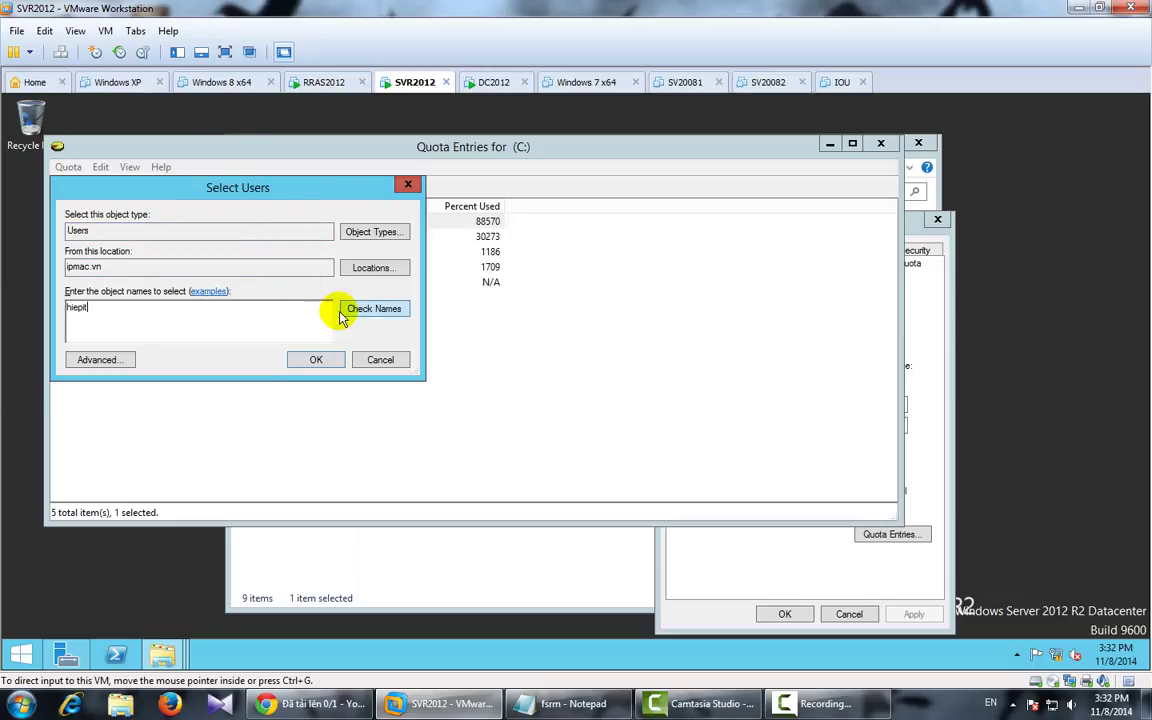
{"action": "left_click", "coordinate": [368, 310]}
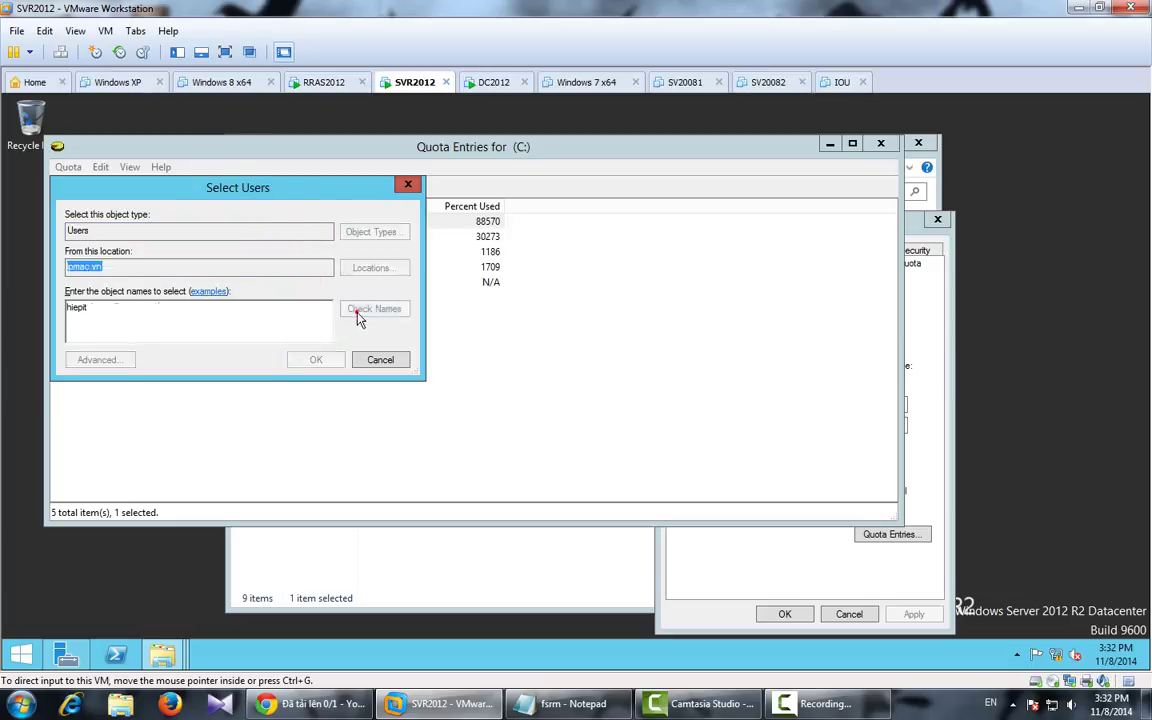
{"action": "left_click", "coordinate": [330, 362]}
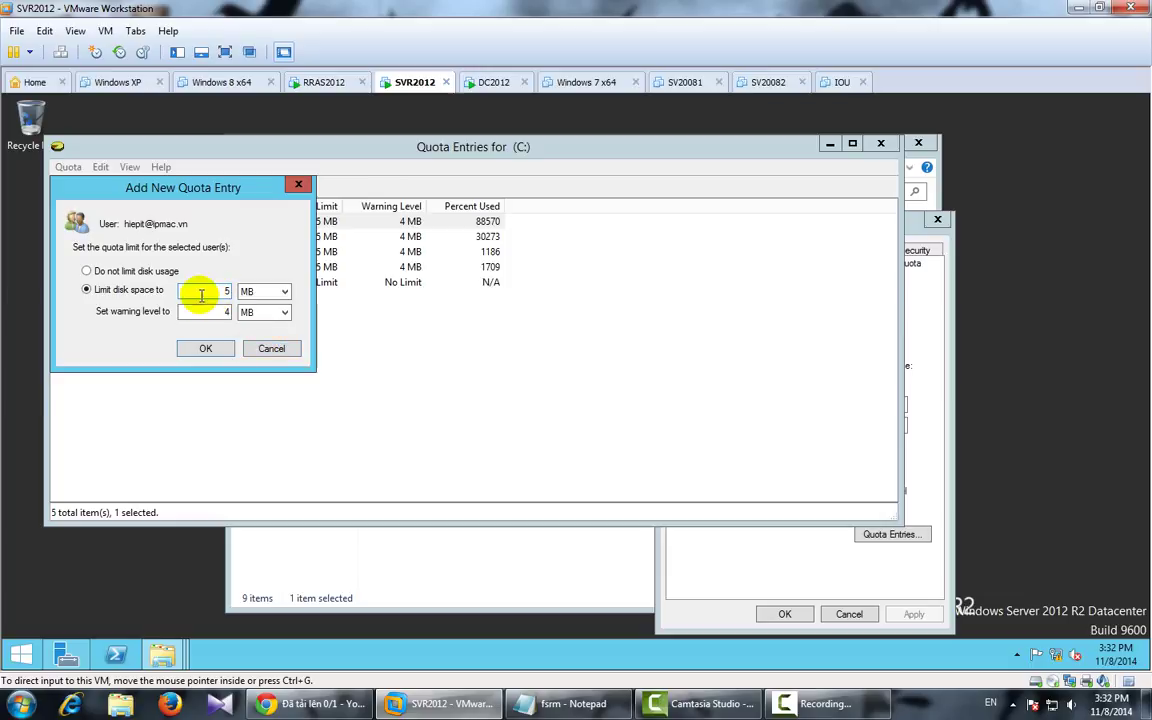
{"action": "left_click", "coordinate": [258, 296]}
{"action": "left_click", "coordinate": [250, 327]}
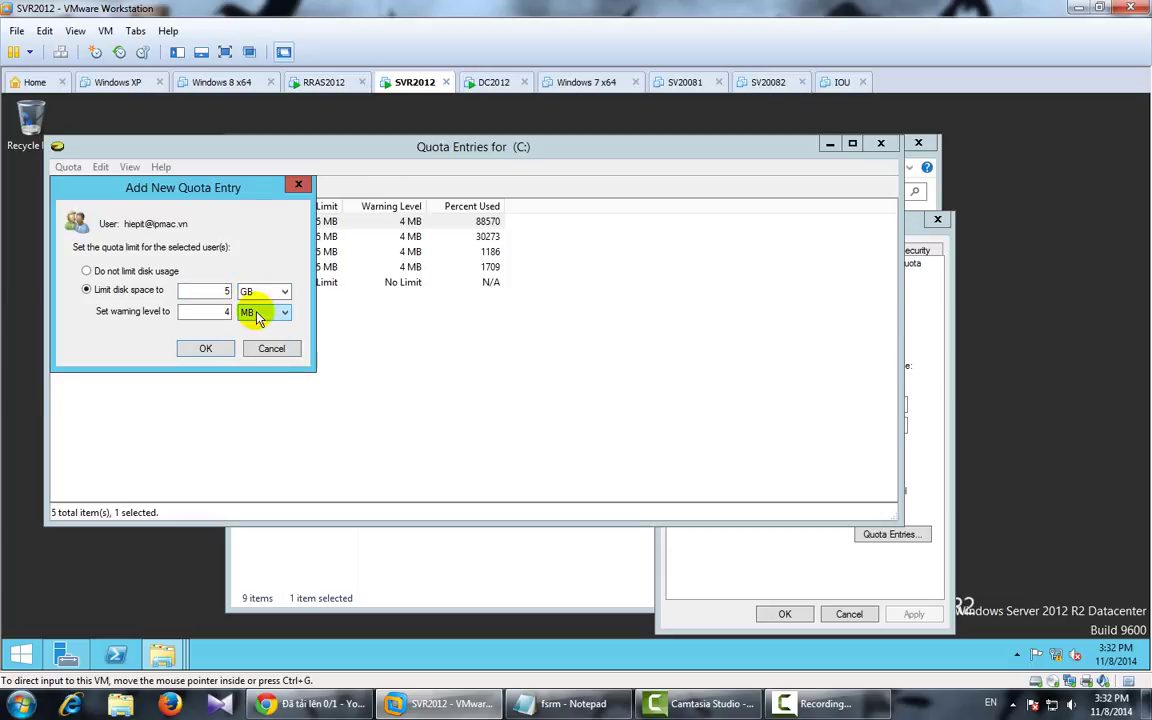
{"action": "left_click", "coordinate": [256, 311]}
{"action": "left_click", "coordinate": [252, 348]}
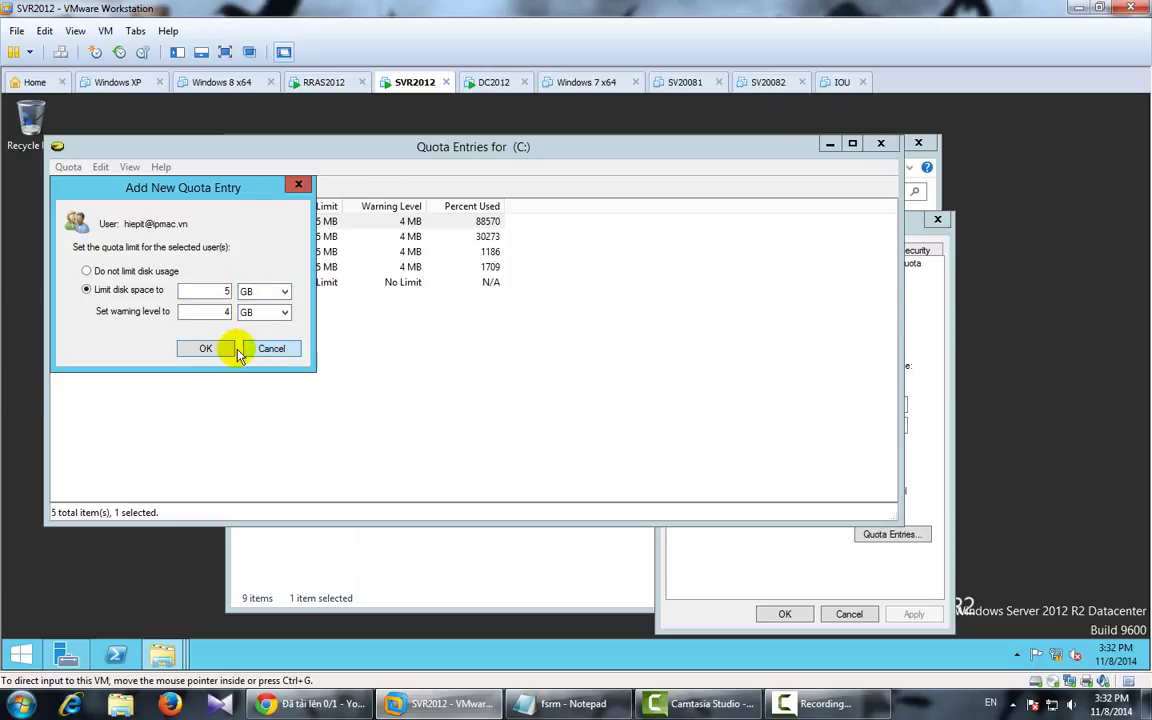
{"action": "left_click", "coordinate": [221, 349]}
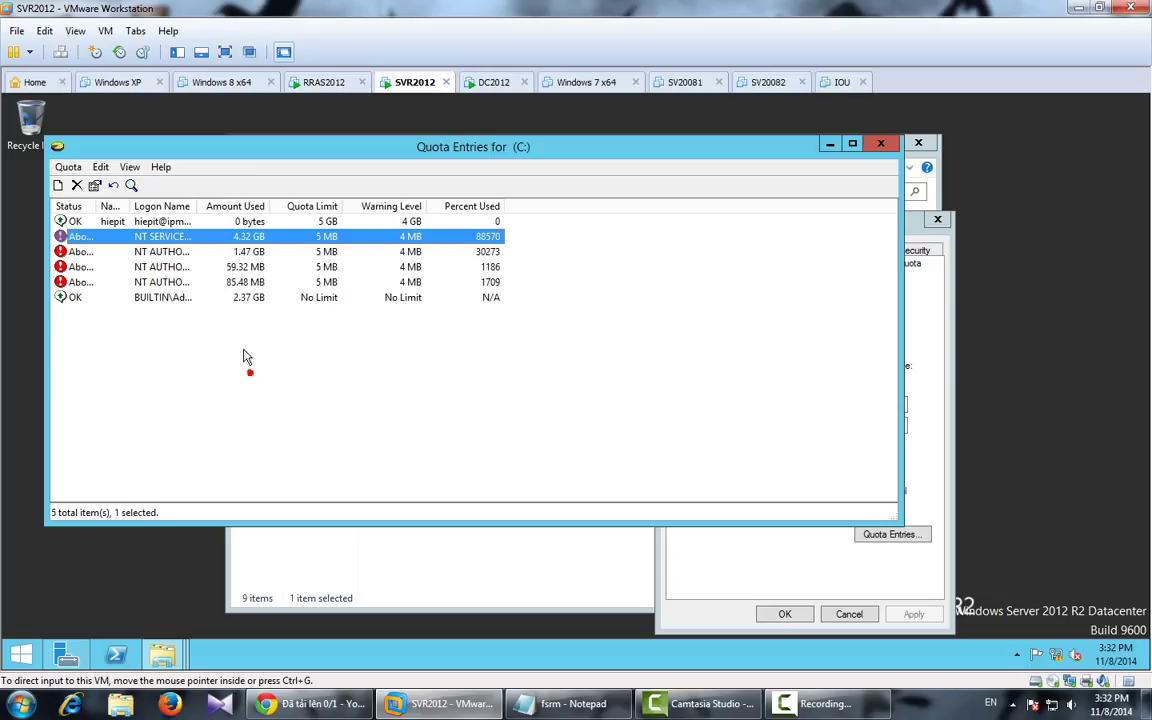
{"action": "left_click", "coordinate": [160, 221]}
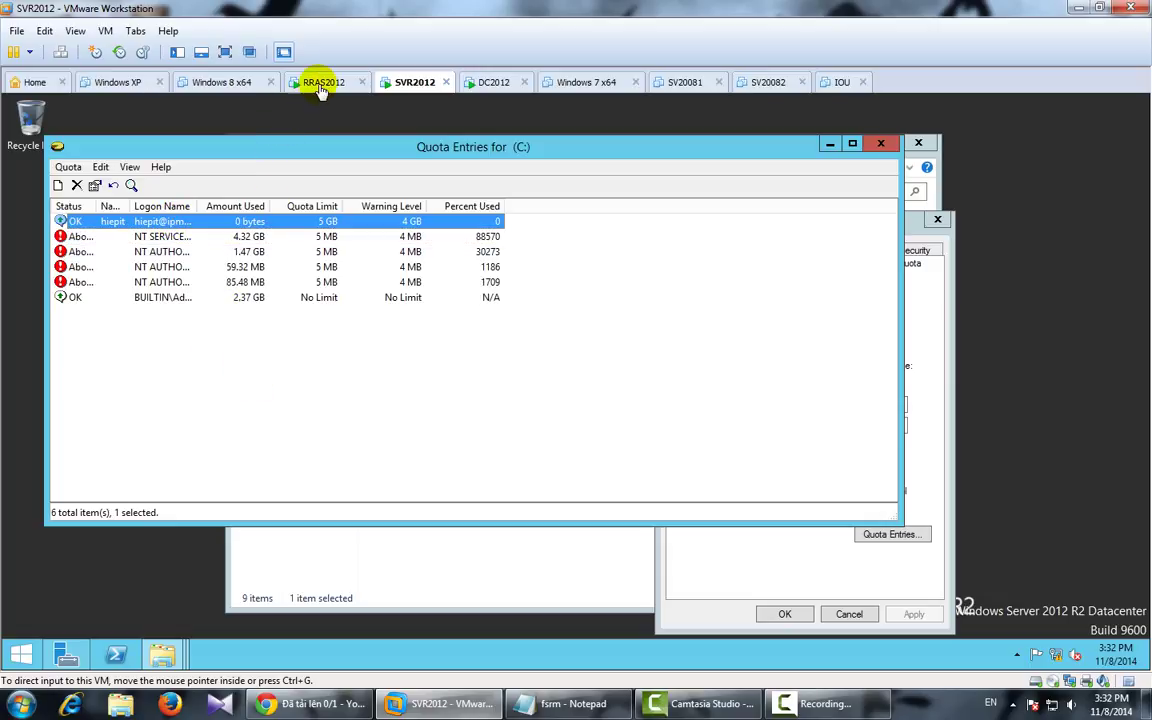
Step: On RRAS2012, refresh This PC and check DATA (Z:) now shows 5.00 GB free of 5.00 GB
{"action": "left_click", "coordinate": [320, 84]}
{"action": "left_click", "coordinate": [660, 532]}
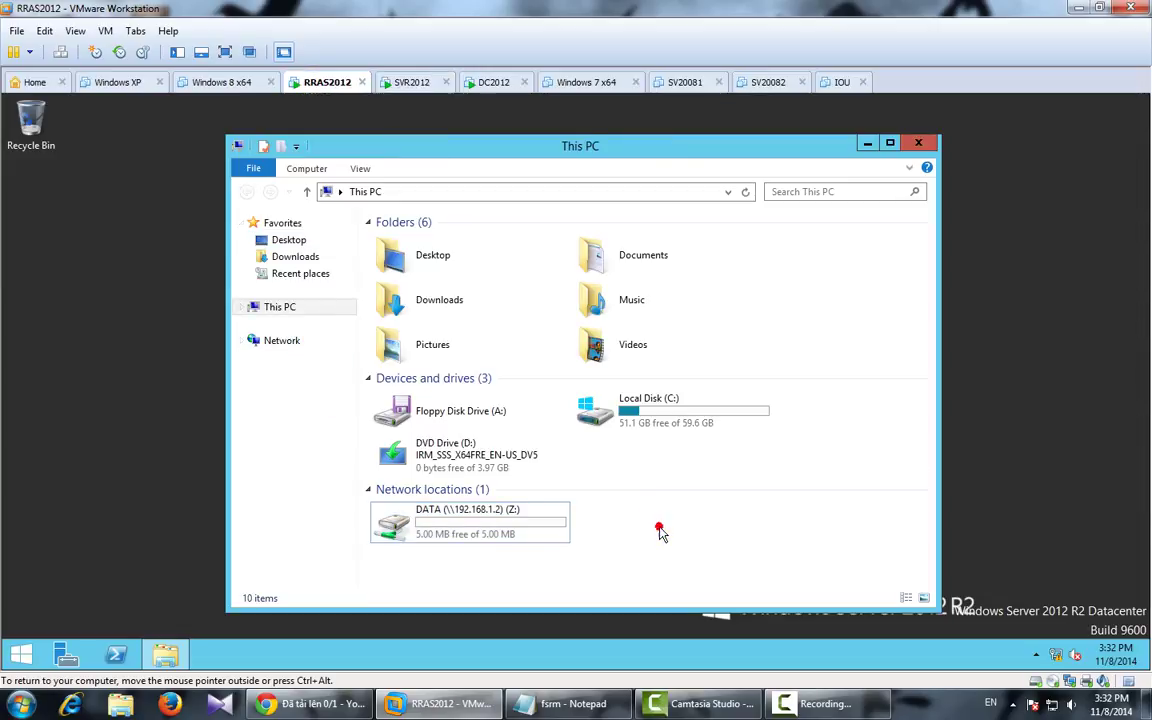
{"action": "right_click", "coordinate": [588, 362]}
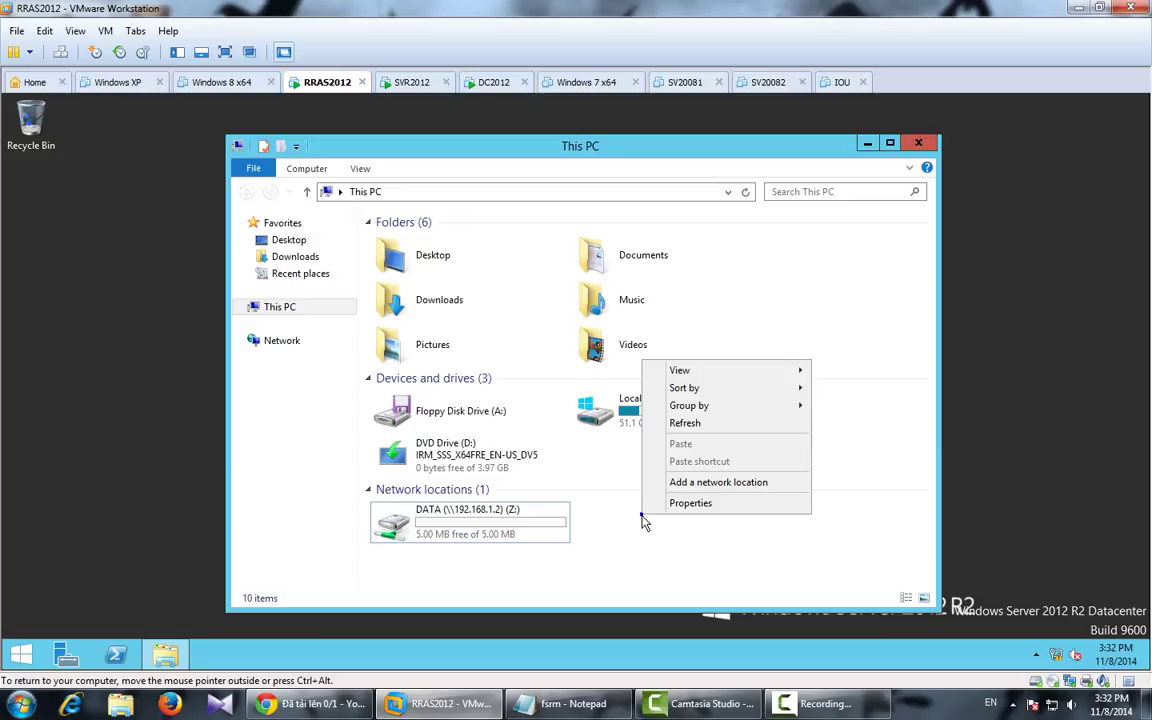
{"action": "left_click", "coordinate": [695, 423]}
{"action": "left_click", "coordinate": [512, 524]}
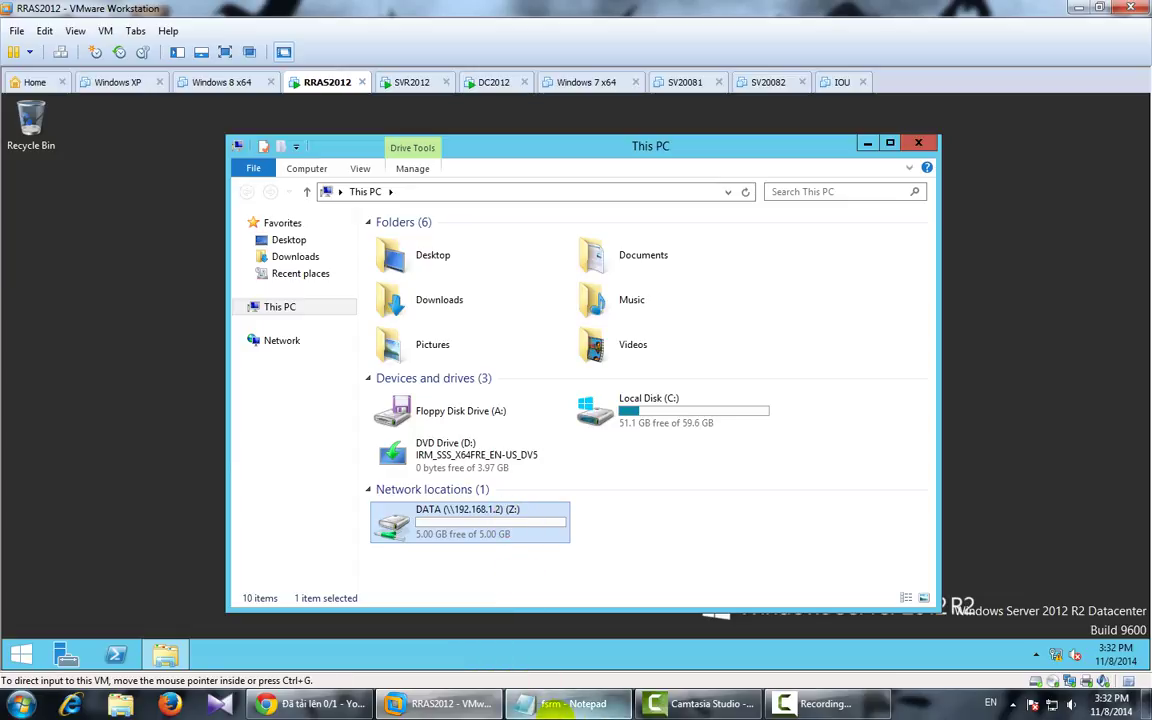
Step: Review the notes' Dich vu FSRM lines on per-user quotas and disabling basic quota, then return to SVR2012
{"action": "left_click", "coordinate": [565, 703]}
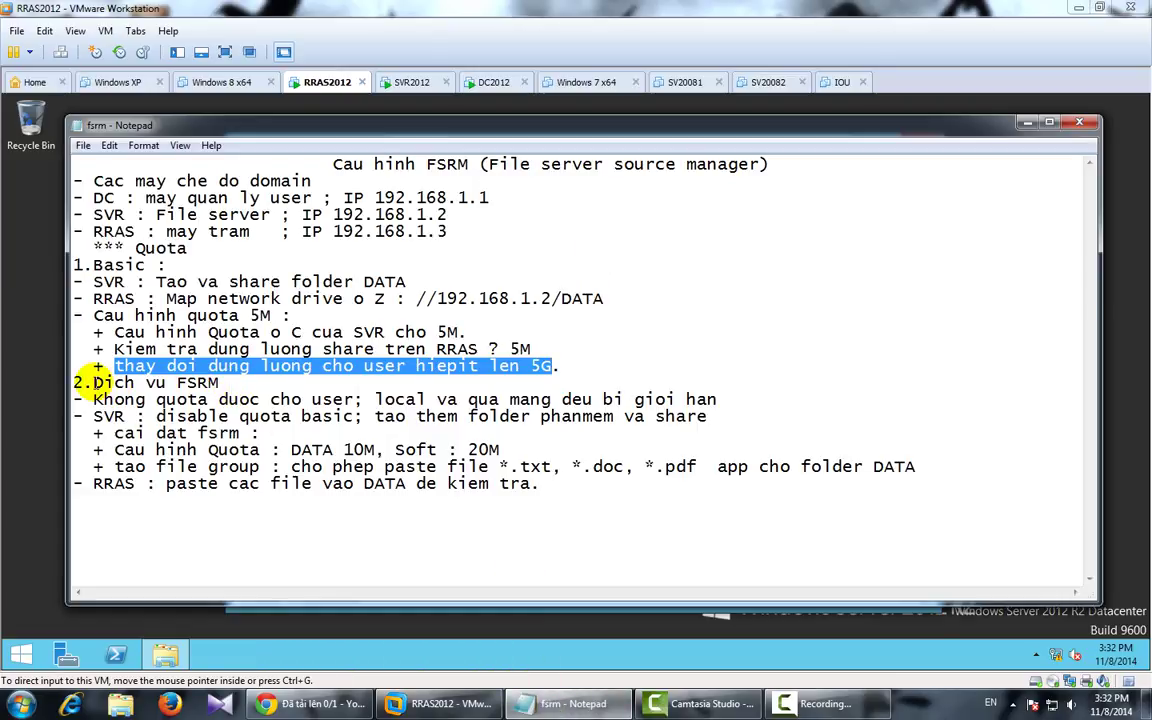
{"action": "left_click_drag", "start_coordinate": [93, 383], "coordinate": [220, 383]}
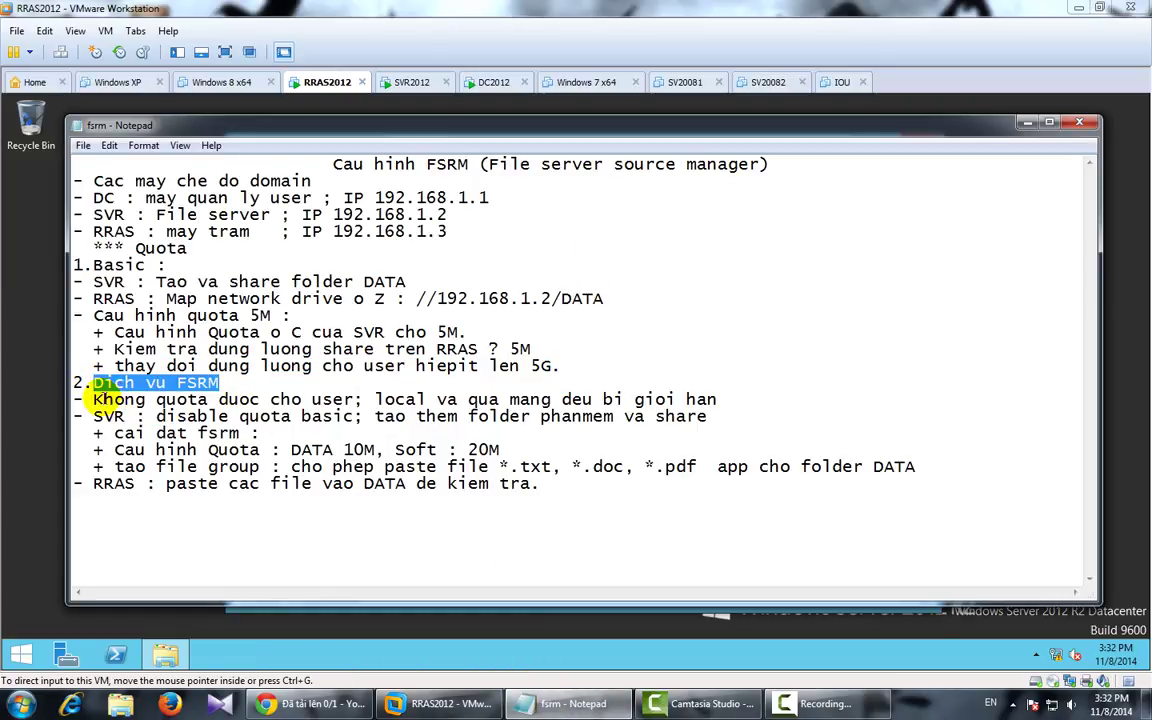
{"action": "left_click_drag", "start_coordinate": [104, 400], "coordinate": [718, 400]}
{"action": "left_click_drag", "start_coordinate": [94, 414], "coordinate": [713, 420]}
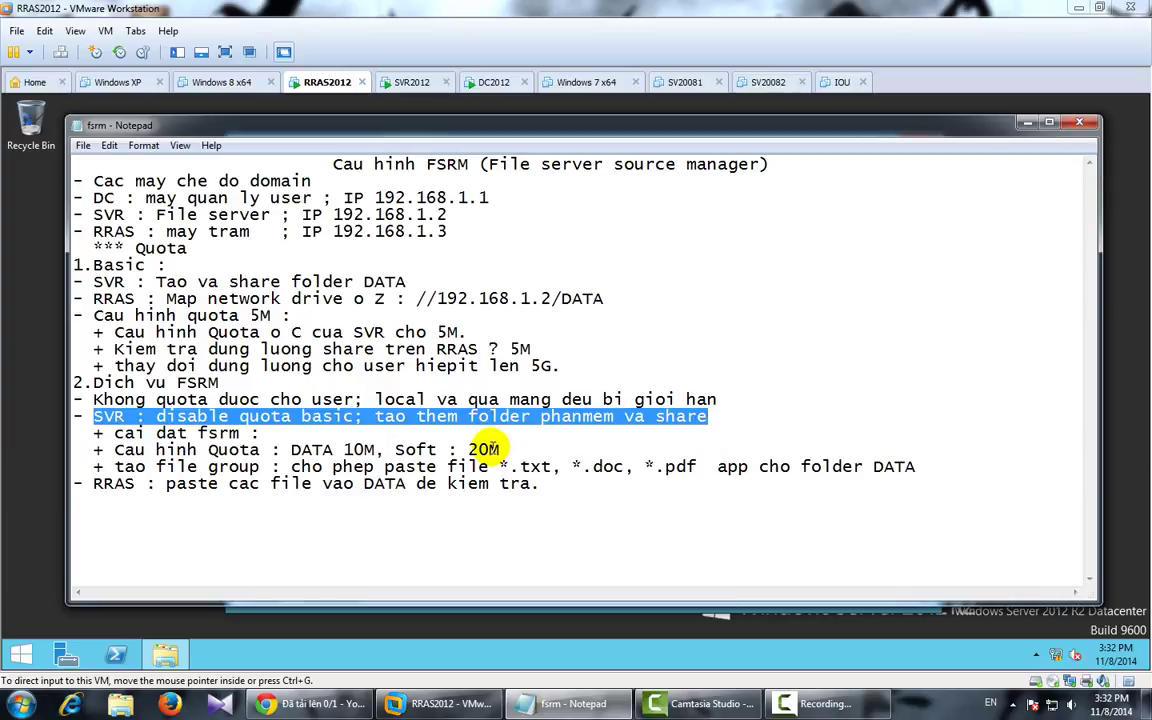
{"action": "left_click", "coordinate": [406, 82]}
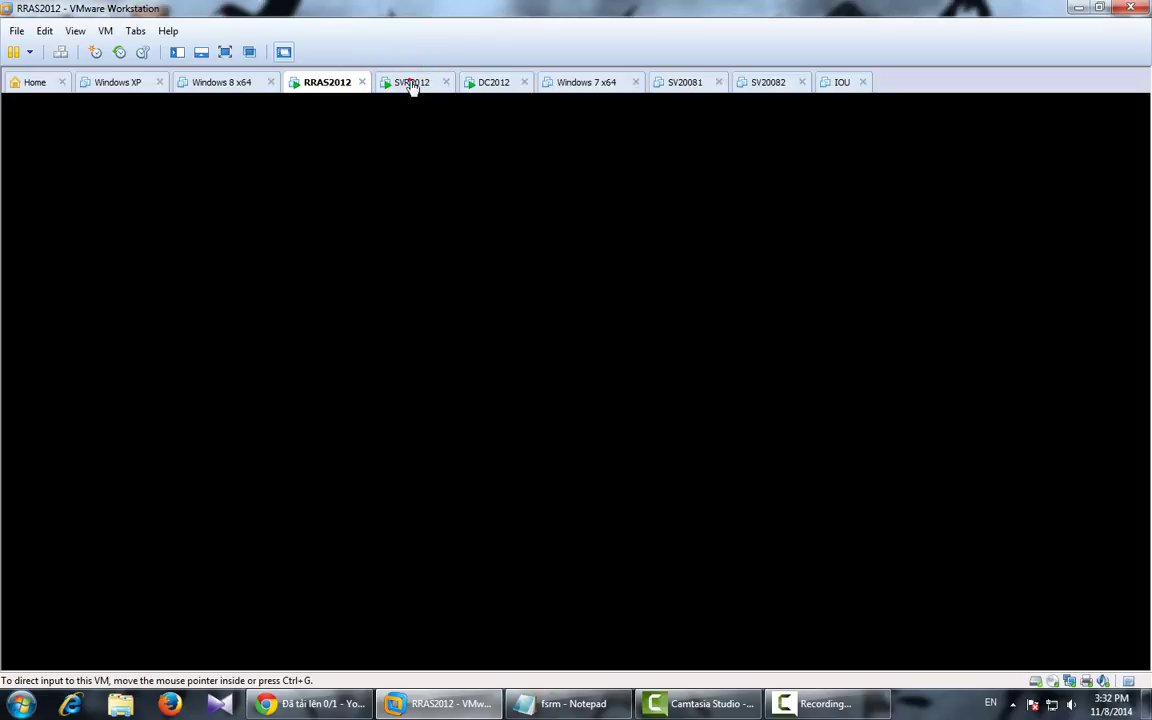
Step: Turn off quota management on drive C: and apply the change
{"action": "left_click", "coordinate": [878, 147]}
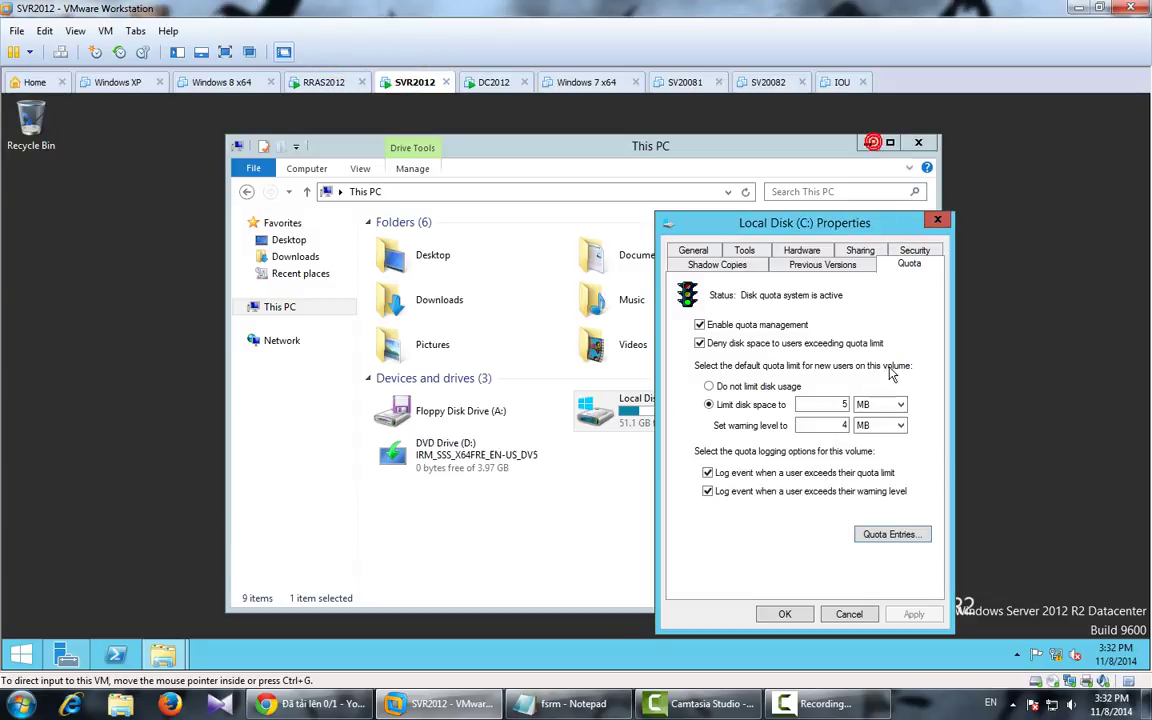
{"action": "left_click", "coordinate": [699, 325]}
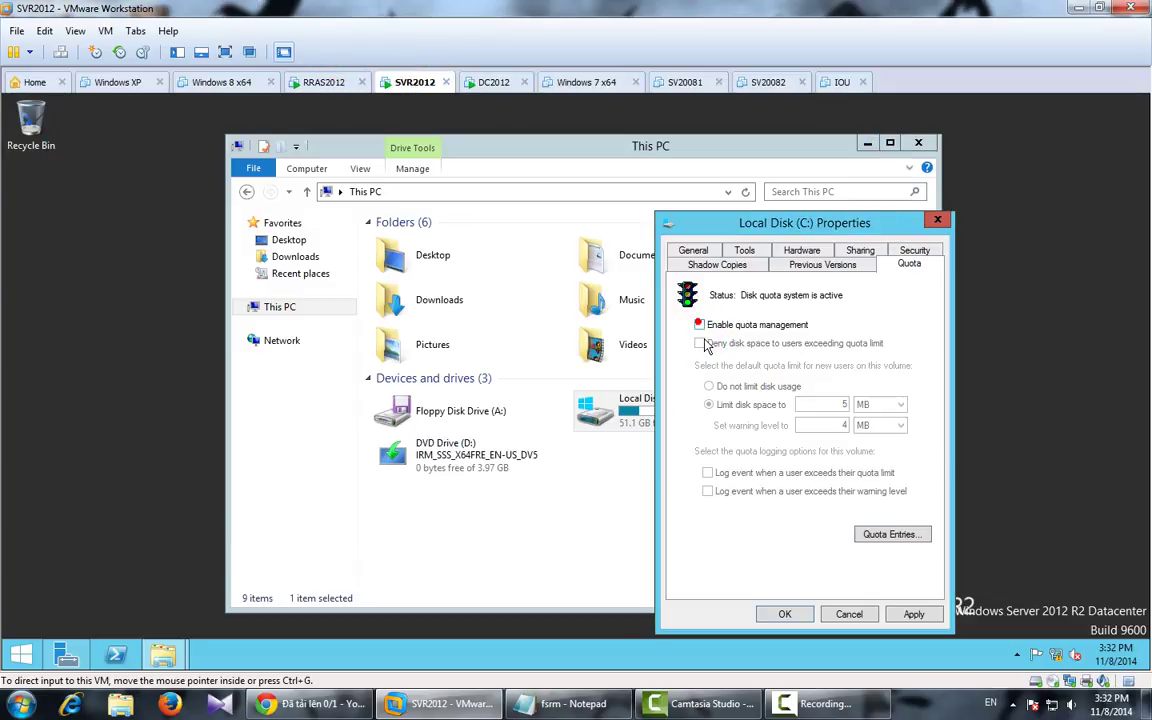
{"action": "left_click", "coordinate": [913, 614]}
{"action": "left_click", "coordinate": [657, 447]}
{"action": "left_click", "coordinate": [787, 614]}
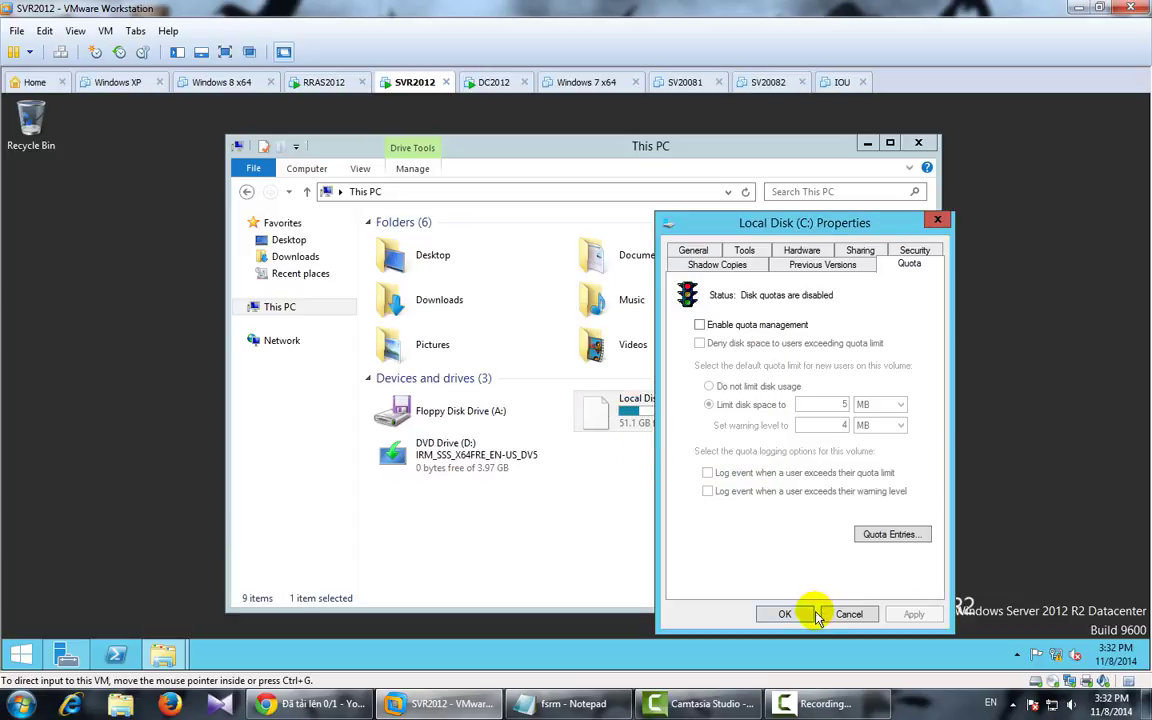
Step: Create a new folder named Phanmem at the root of C:
{"action": "left_click", "coordinate": [697, 514]}
{"action": "double_click", "coordinate": [651, 418]}
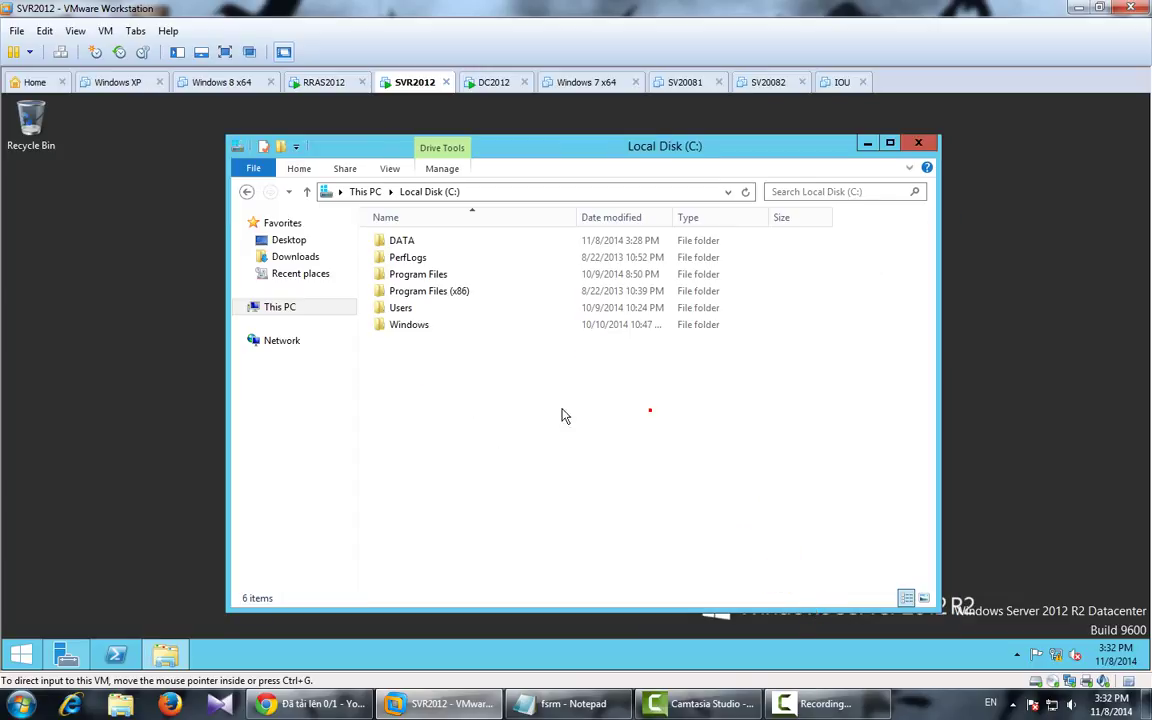
{"action": "right_click", "coordinate": [444, 385]}
{"action": "mouse_move", "coordinate": [537, 546]}
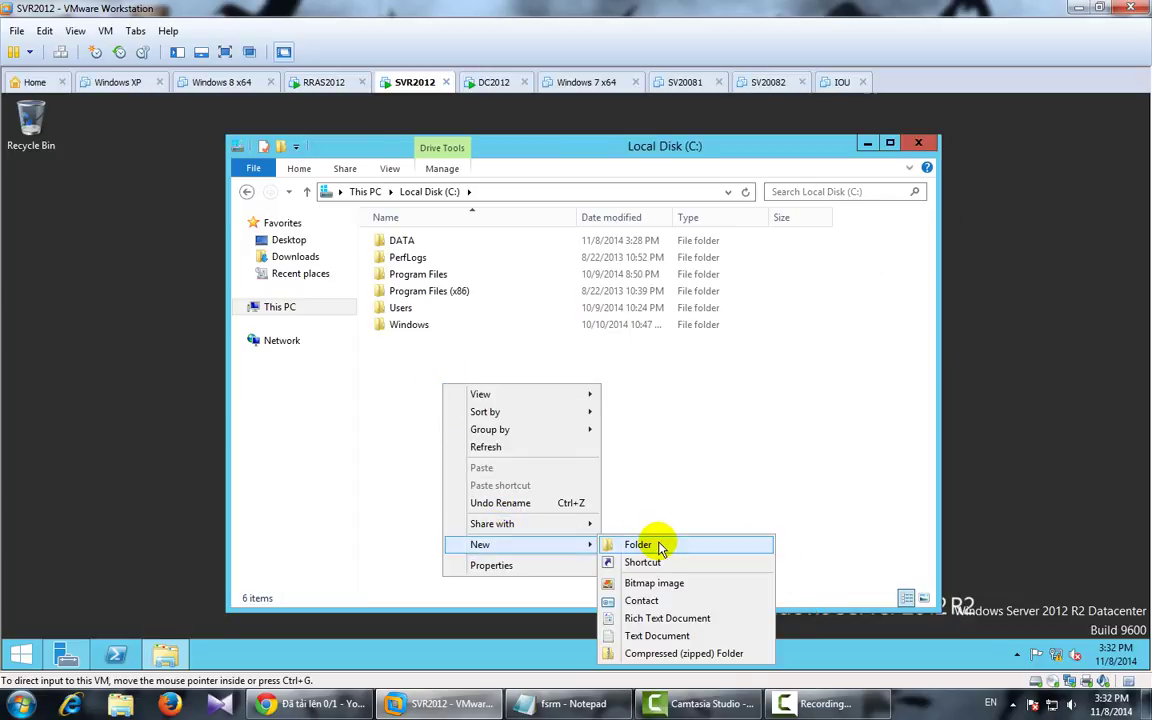
{"action": "left_click", "coordinate": [652, 544]}
{"action": "type", "text": "Ph"}
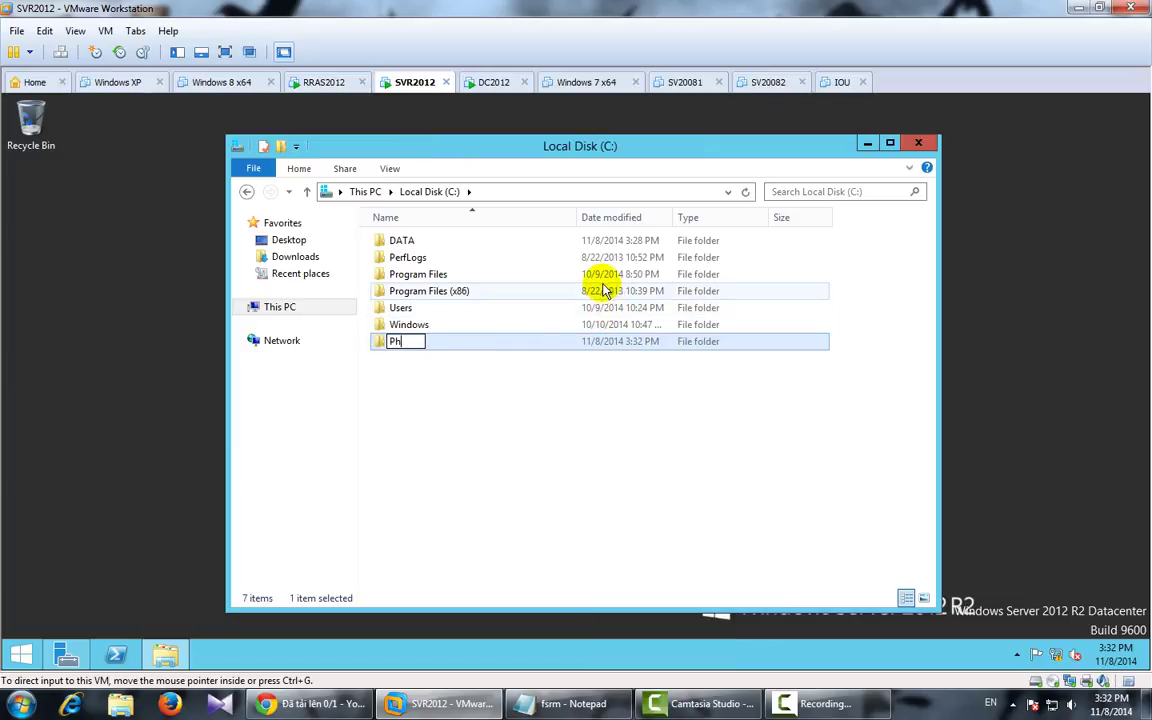
{"action": "type", "text": "anmem"}
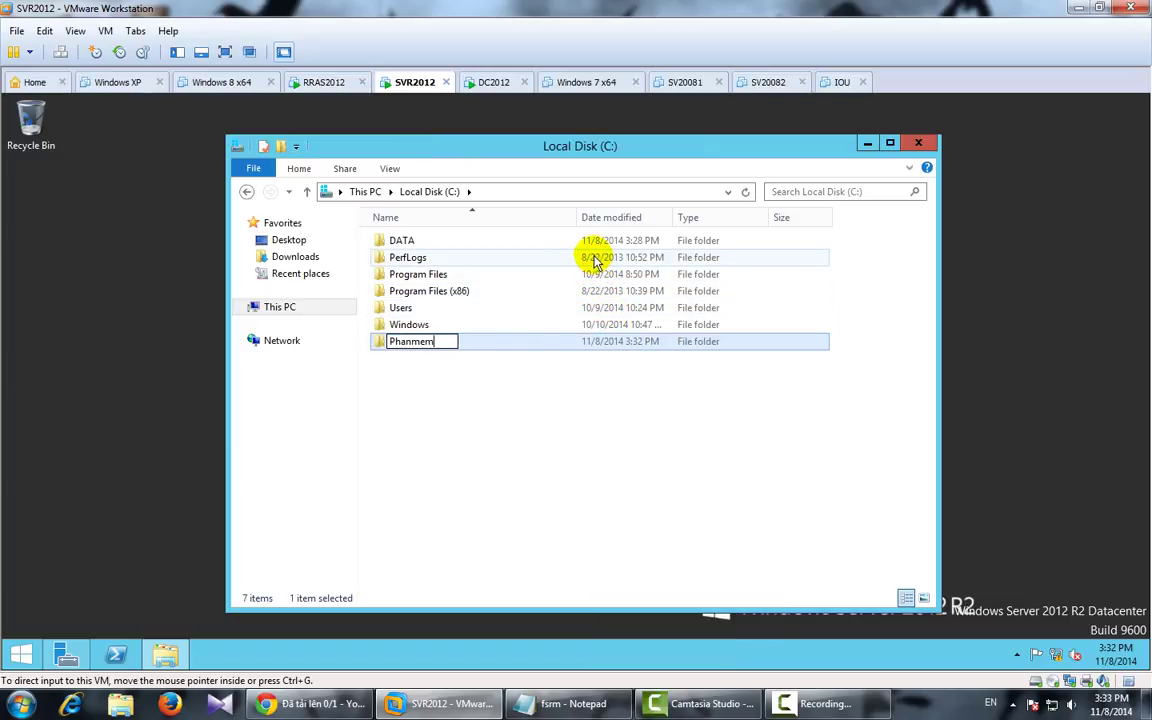
{"action": "right_click", "coordinate": [458, 344]}
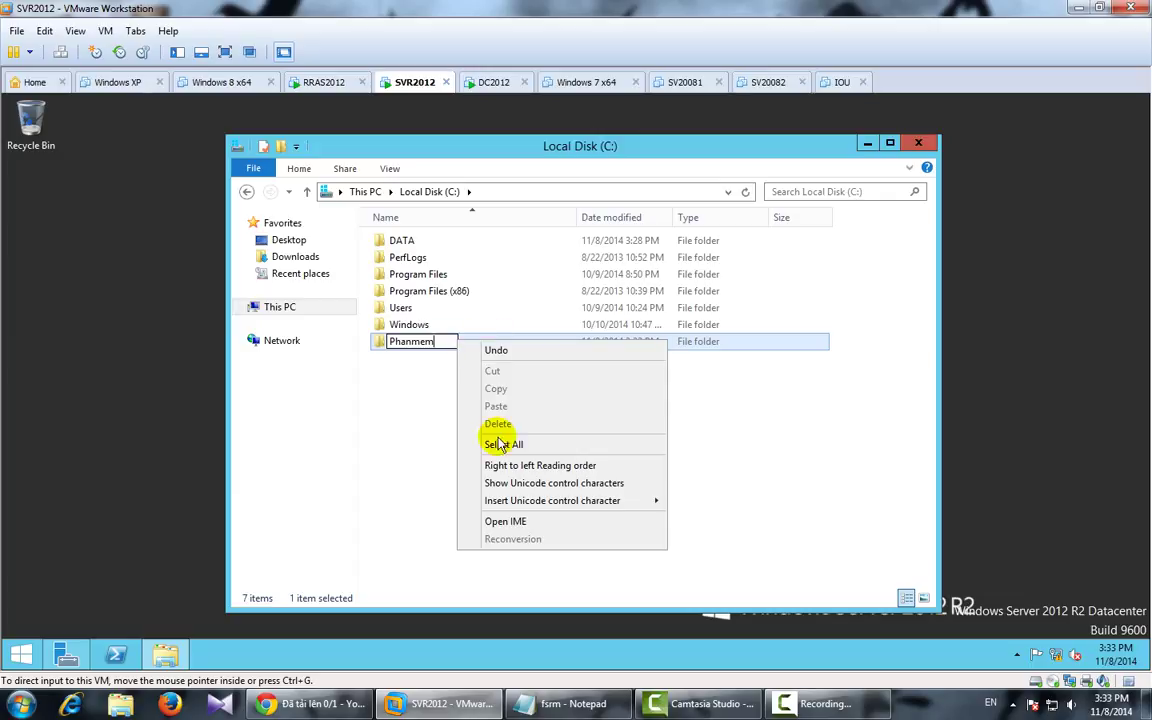
{"action": "left_click", "coordinate": [429, 409]}
Step: Share the Phanmem folder with Everyone
{"action": "left_click", "coordinate": [458, 344]}
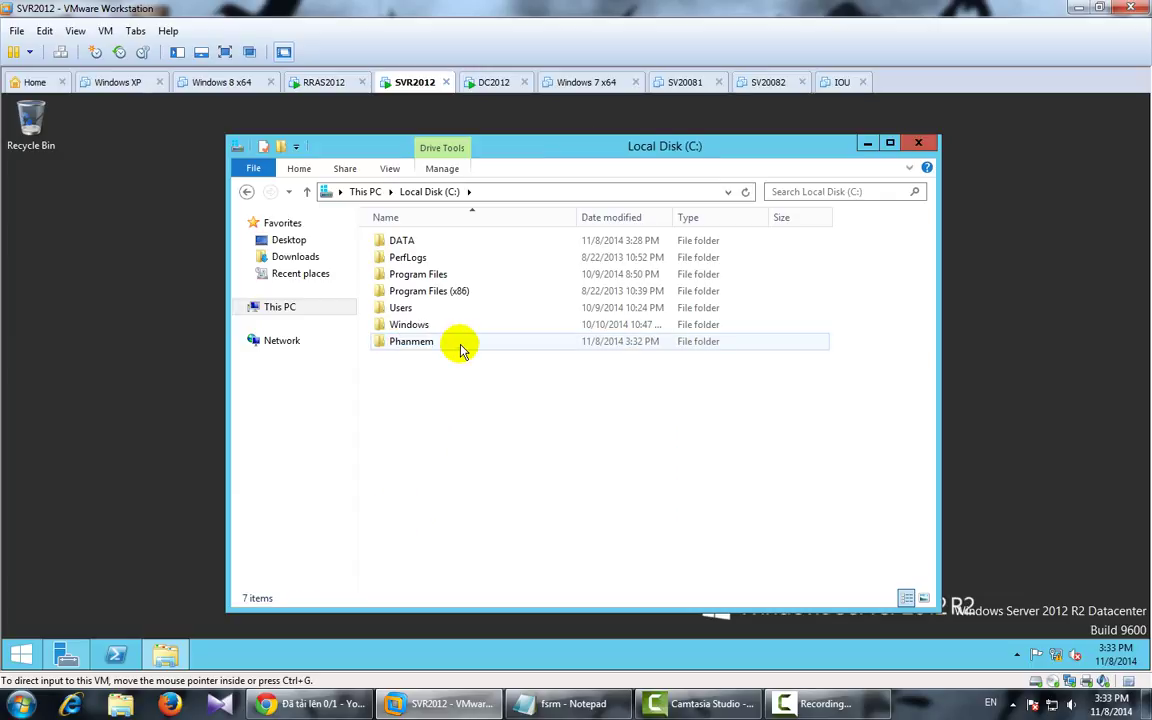
{"action": "right_click", "coordinate": [459, 344]}
{"action": "left_click", "coordinate": [497, 581]}
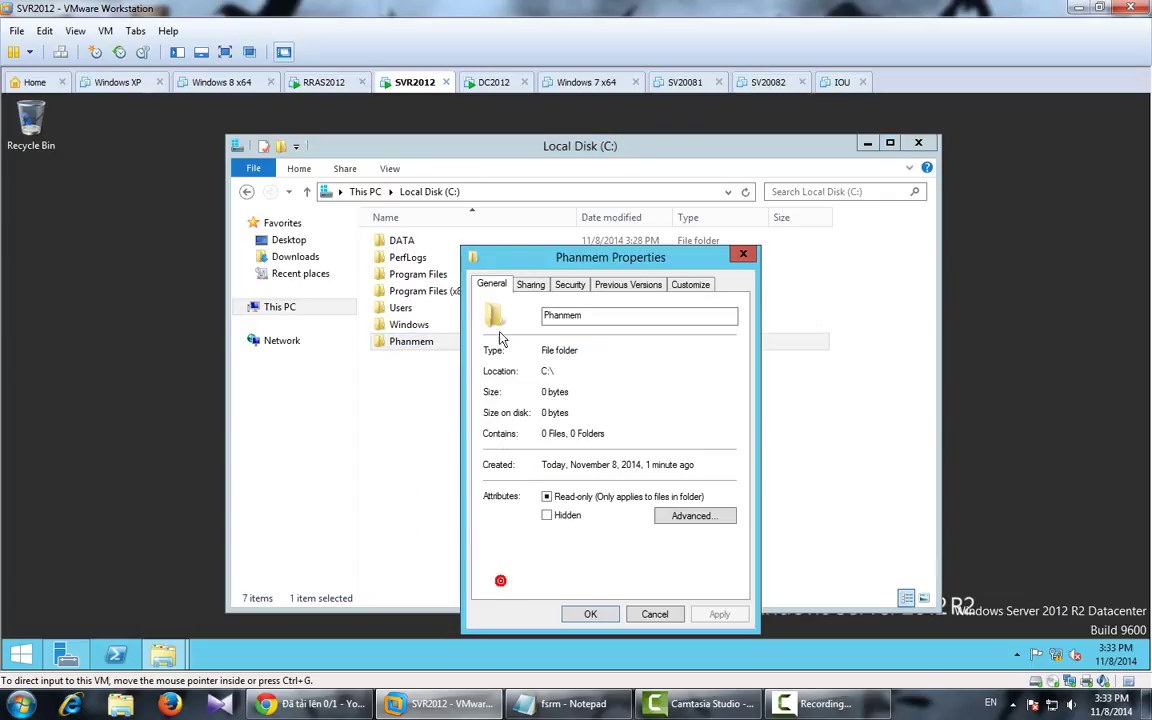
{"action": "left_click", "coordinate": [531, 283]}
{"action": "left_click", "coordinate": [519, 391]}
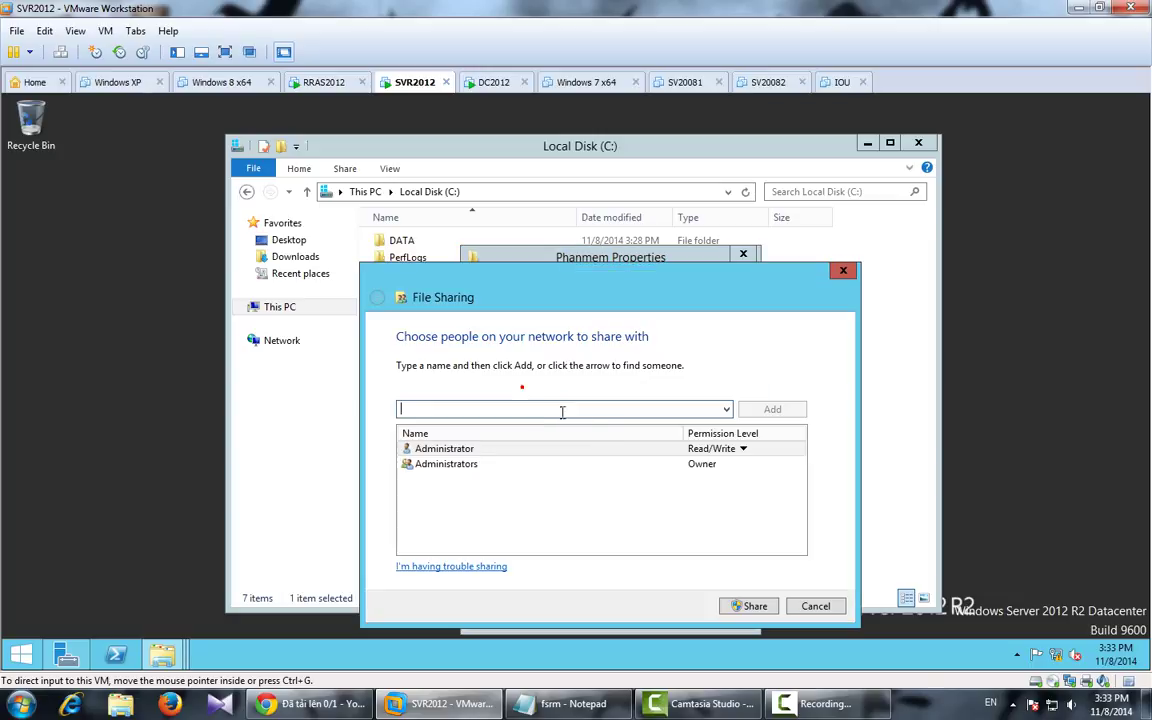
{"action": "left_click", "coordinate": [726, 410]}
{"action": "left_click", "coordinate": [680, 426]}
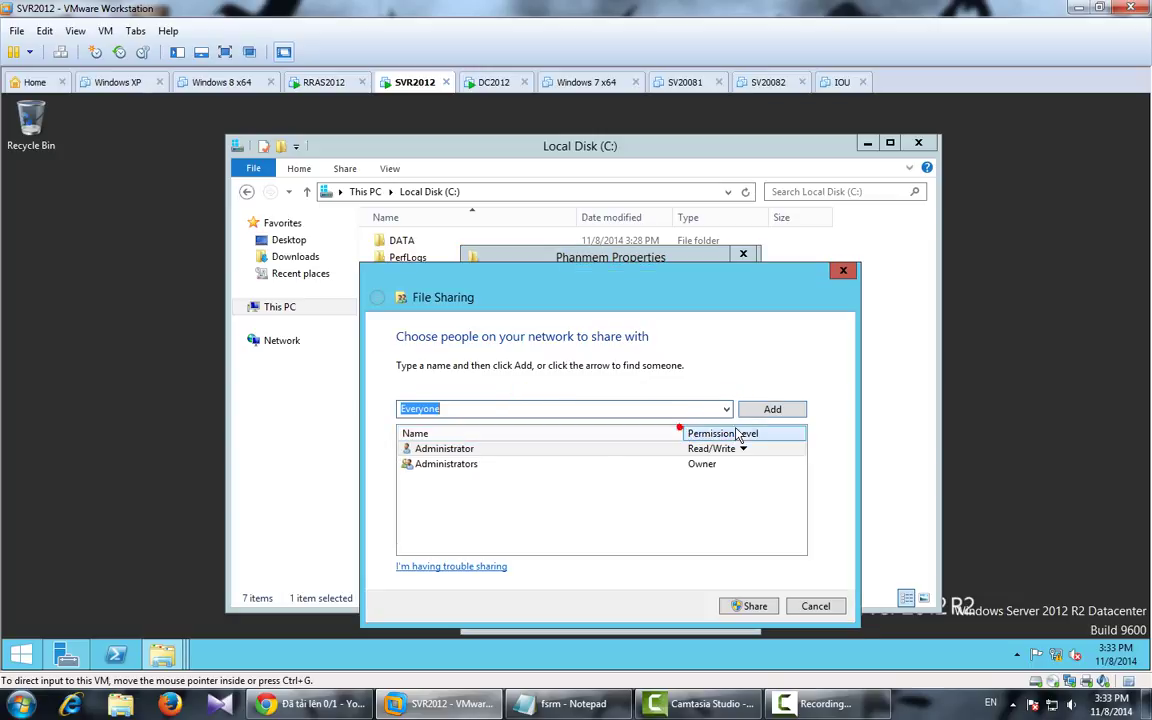
{"action": "left_click", "coordinate": [772, 409]}
{"action": "left_click", "coordinate": [752, 606]}
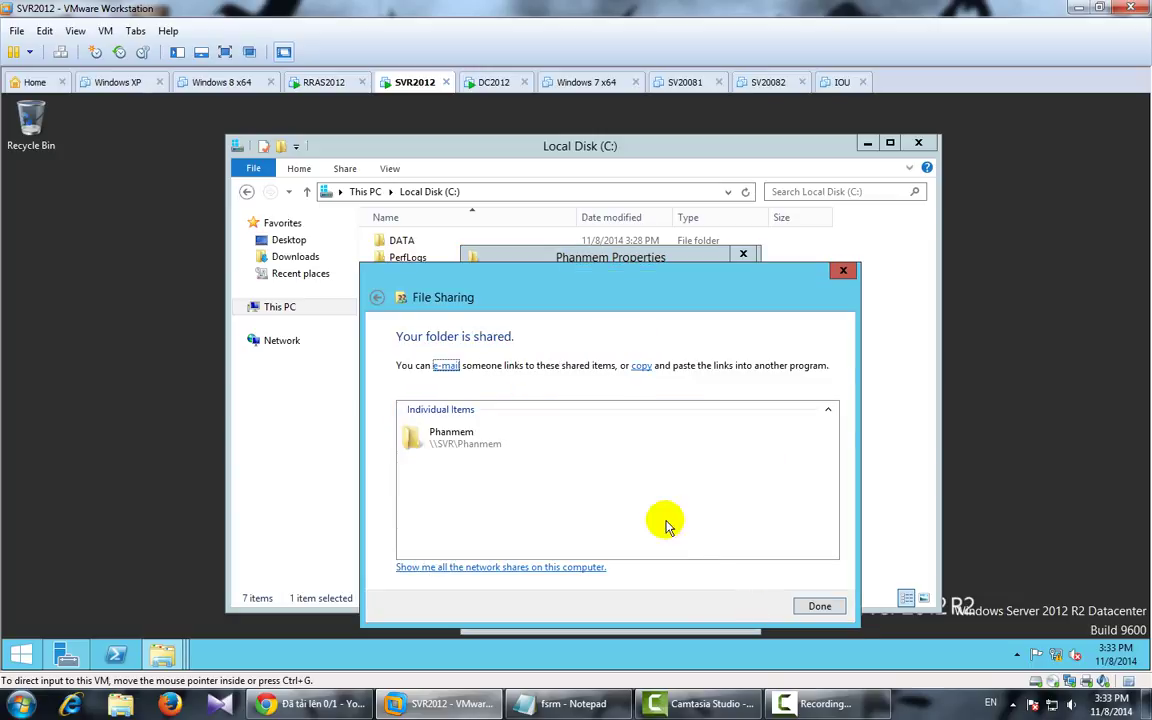
{"action": "key", "text": "Return"}
Step: Confirm Phanmem's share permissions and give Everyone Full Control in its security settings
{"action": "left_click", "coordinate": [501, 473]}
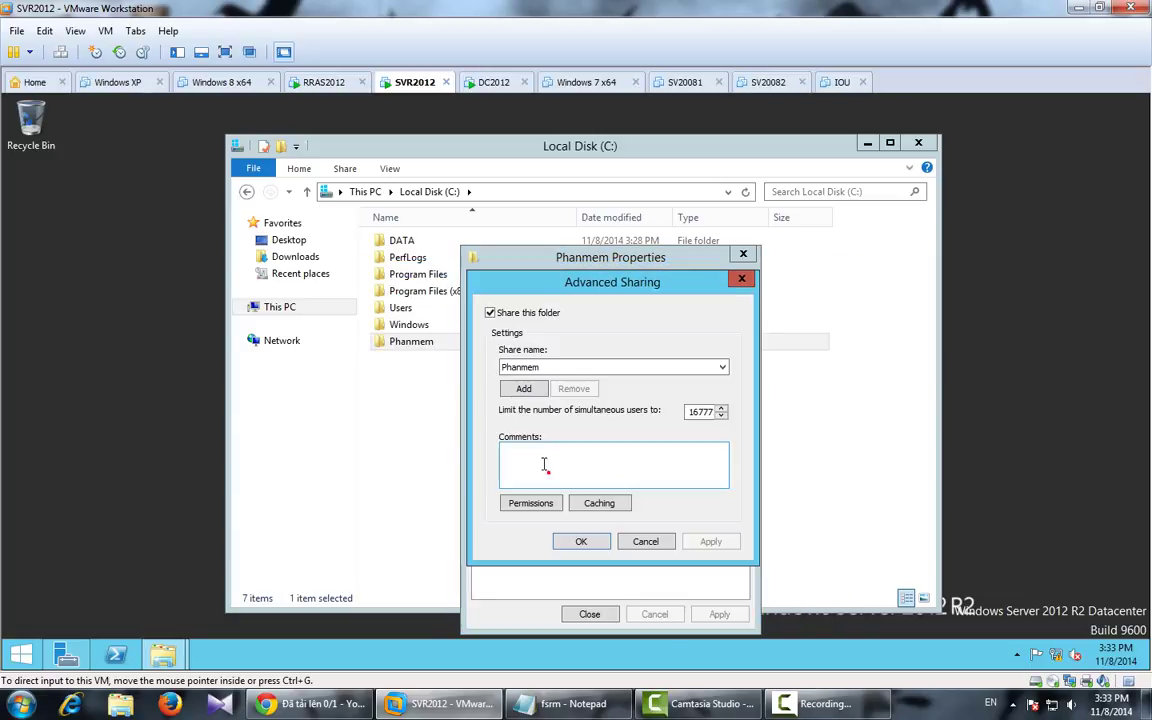
{"action": "left_click", "coordinate": [545, 510]}
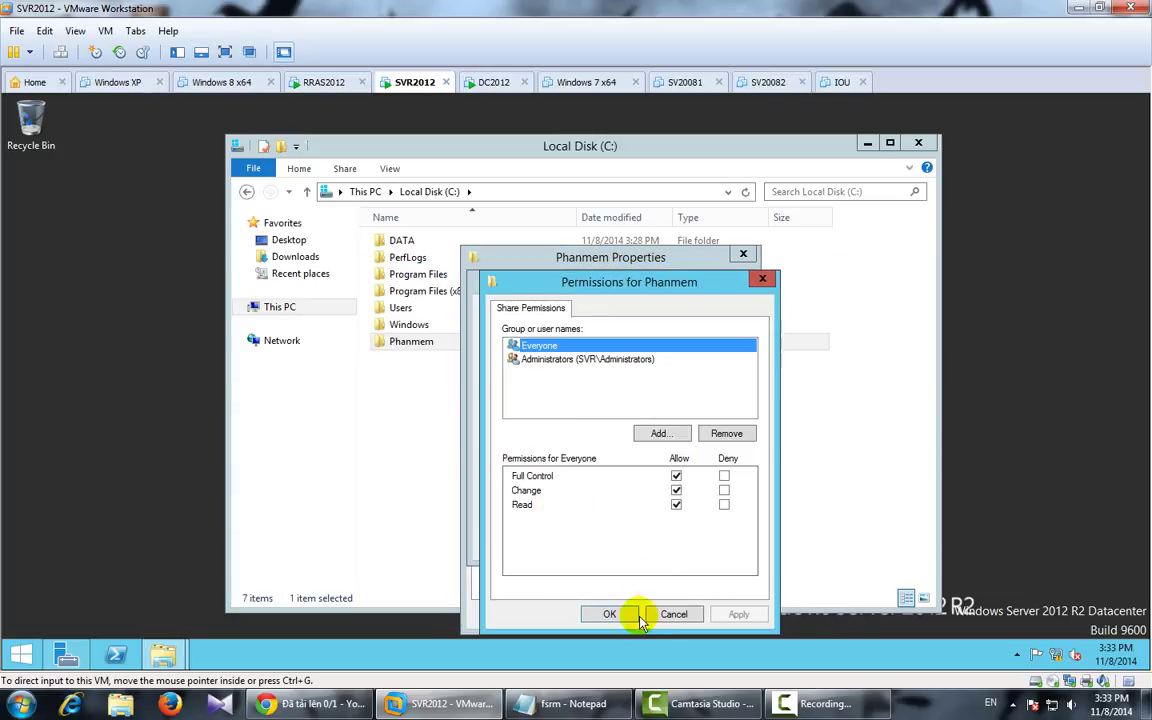
{"action": "left_click", "coordinate": [560, 560]}
{"action": "left_click", "coordinate": [581, 543]}
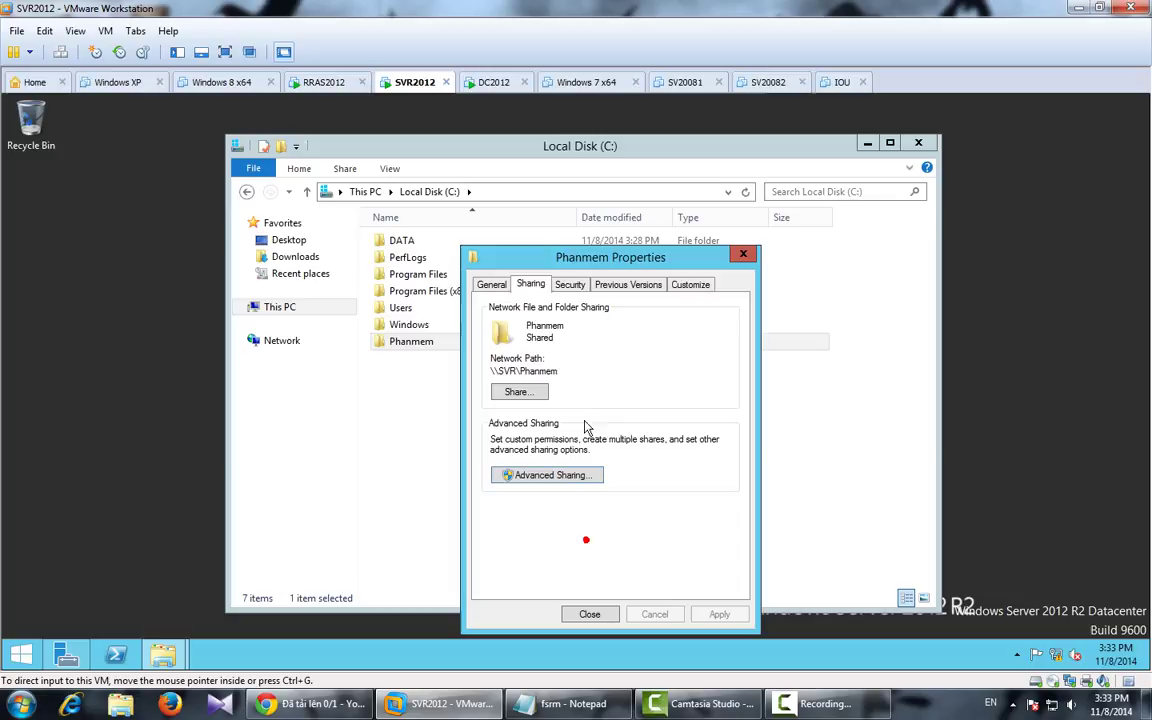
{"action": "left_click", "coordinate": [569, 284]}
{"action": "left_click", "coordinate": [712, 424]}
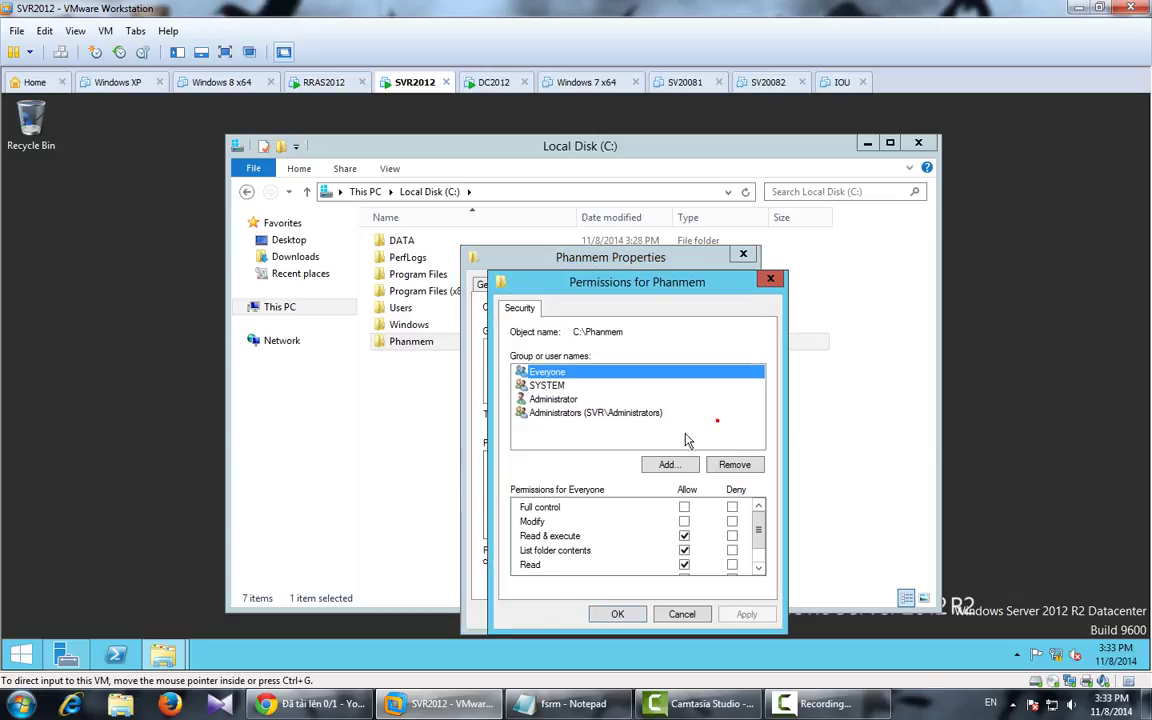
{"action": "left_click", "coordinate": [684, 507]}
{"action": "left_click", "coordinate": [746, 614]}
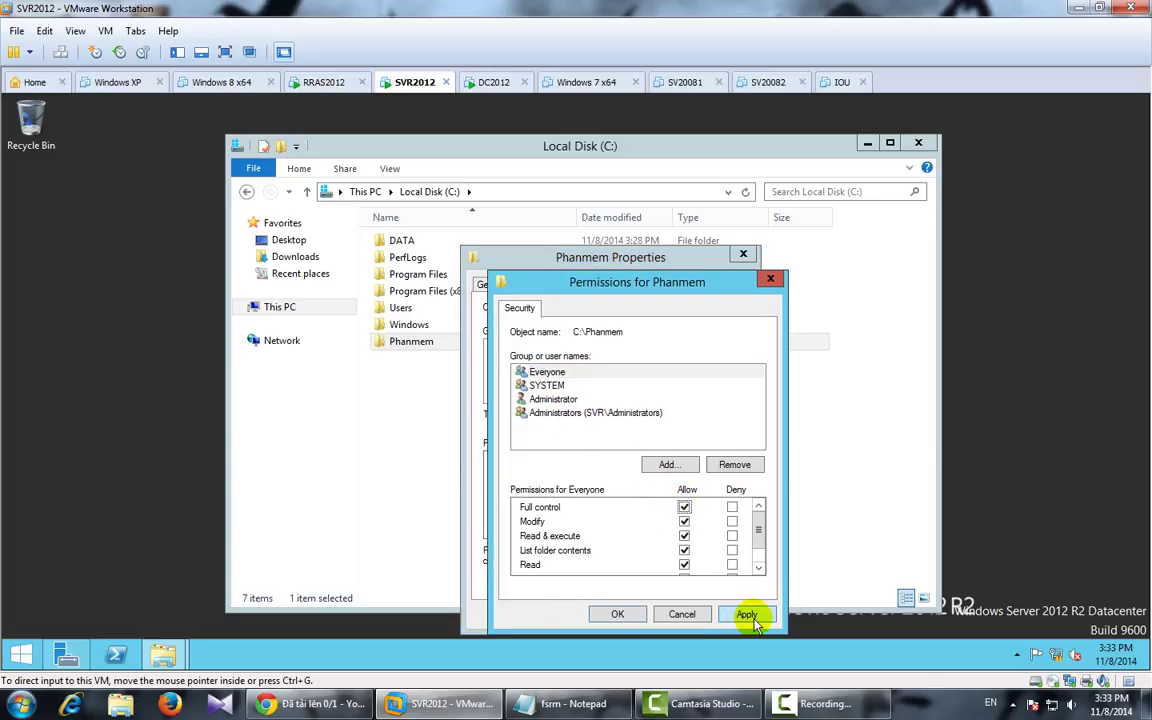
{"action": "left_click", "coordinate": [617, 614]}
{"action": "left_click", "coordinate": [590, 614]}
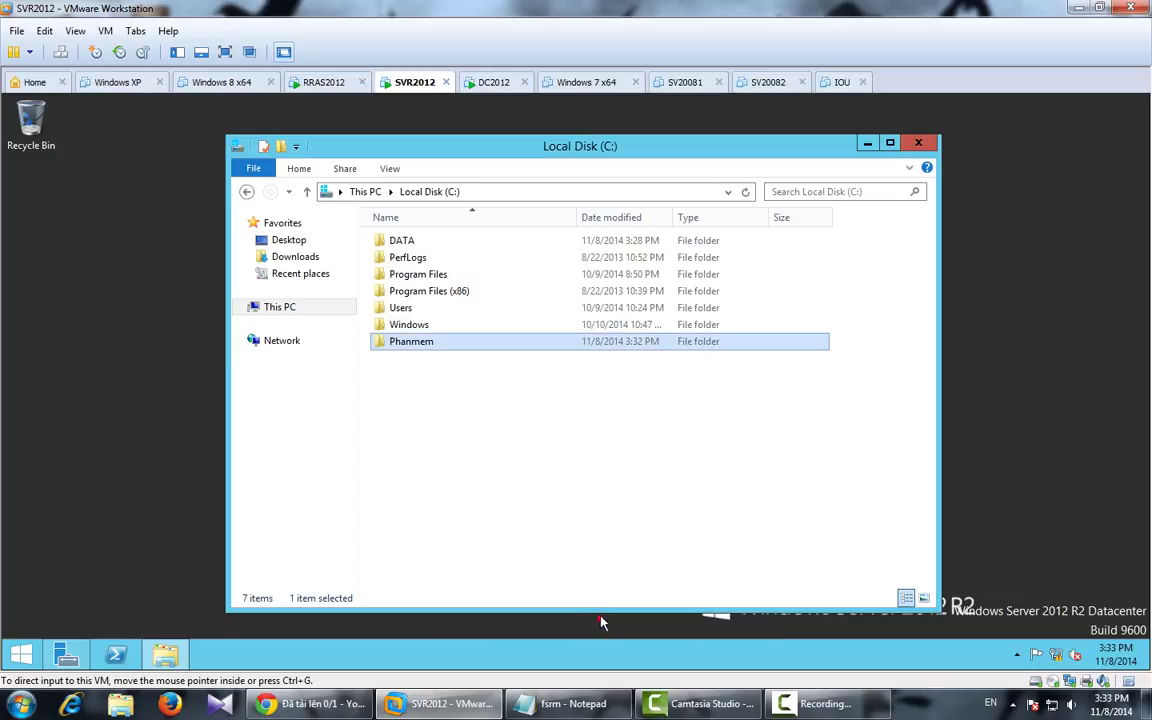
Step: On RRAS2012, map \\192.168.1.2\phanmem as network drive Y:
{"action": "left_click", "coordinate": [310, 84]}
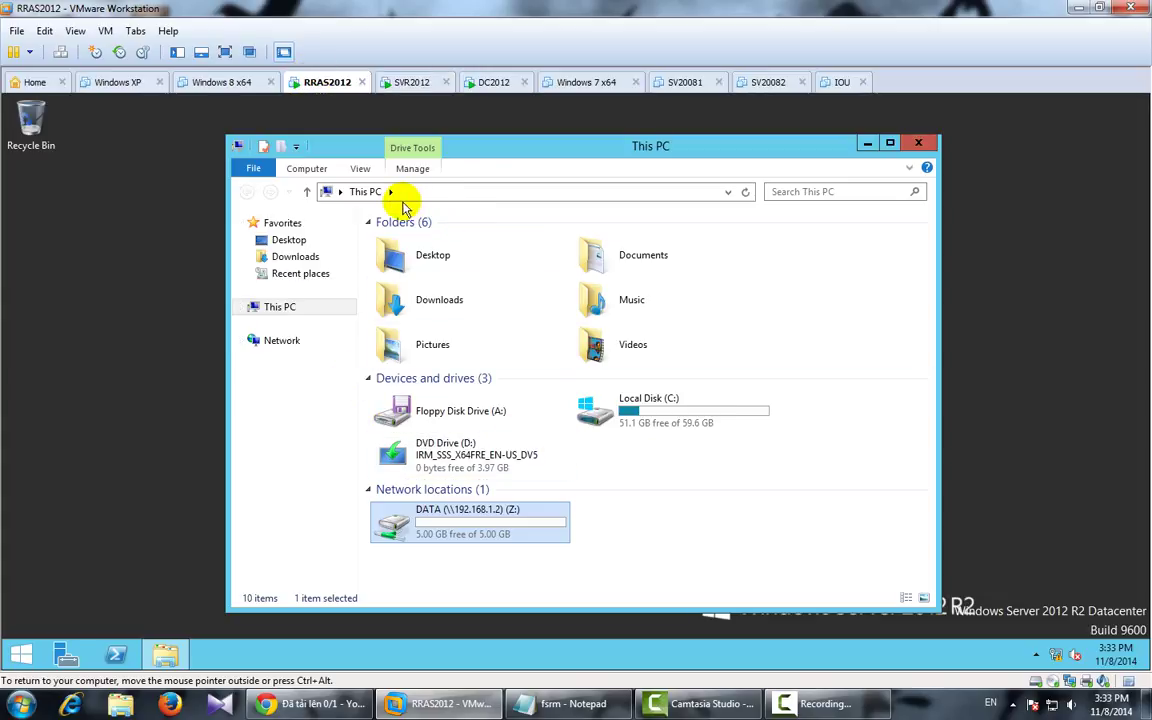
{"action": "left_click", "coordinate": [306, 168]}
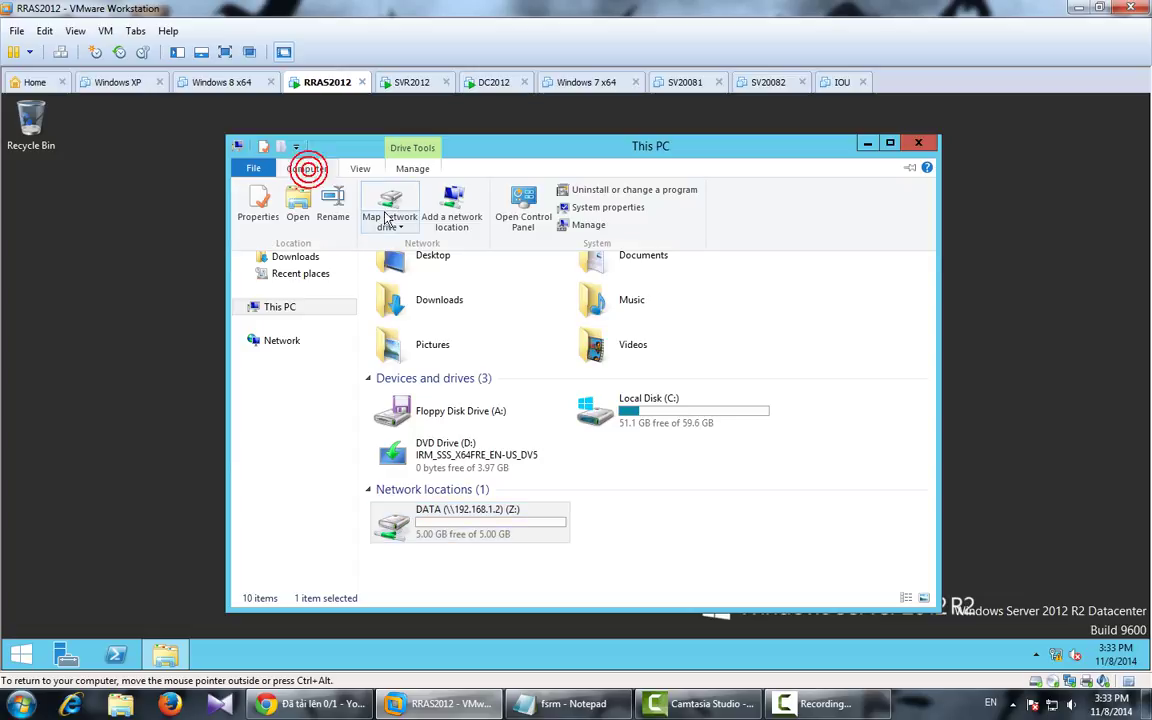
{"action": "left_click", "coordinate": [391, 200]}
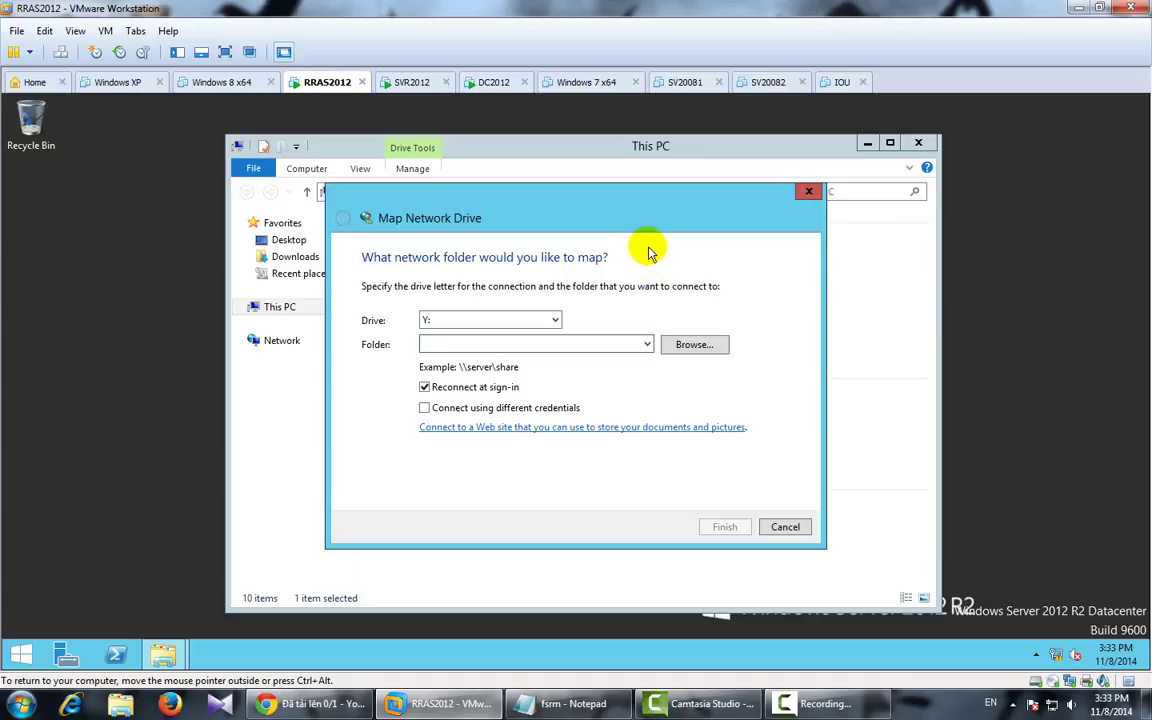
{"action": "type", "text": "\\\\192.168.1.2\\ph"}
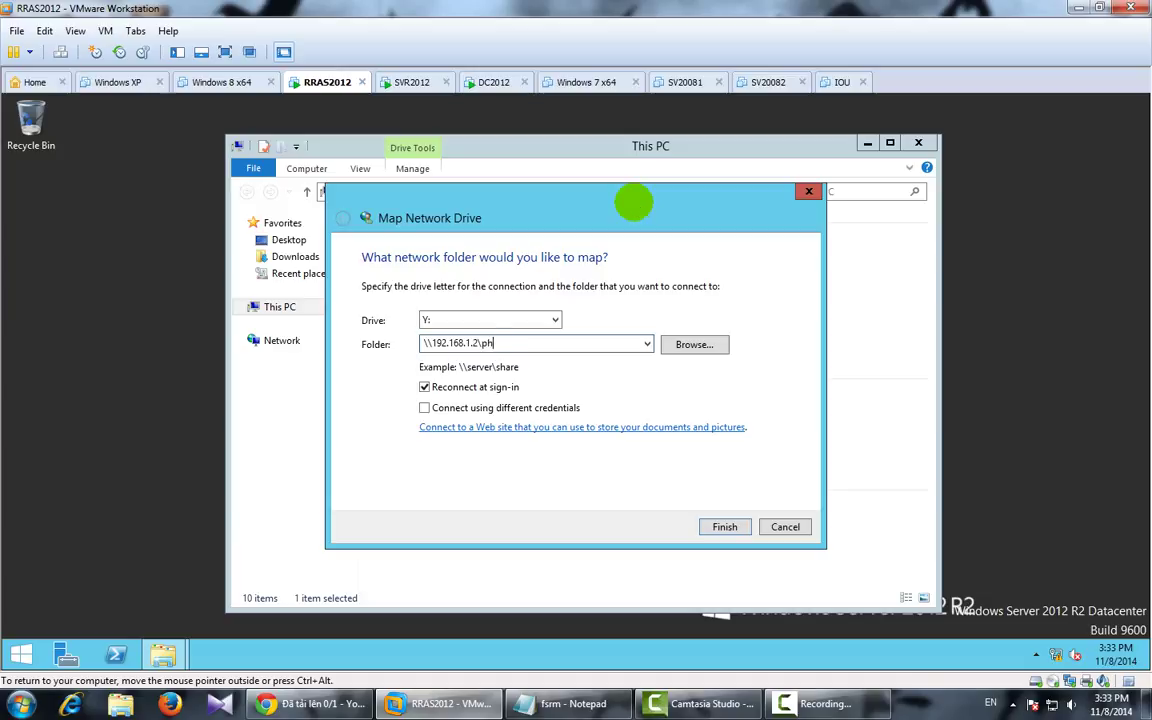
{"action": "type", "text": "anmem"}
{"action": "key", "text": "Return"}
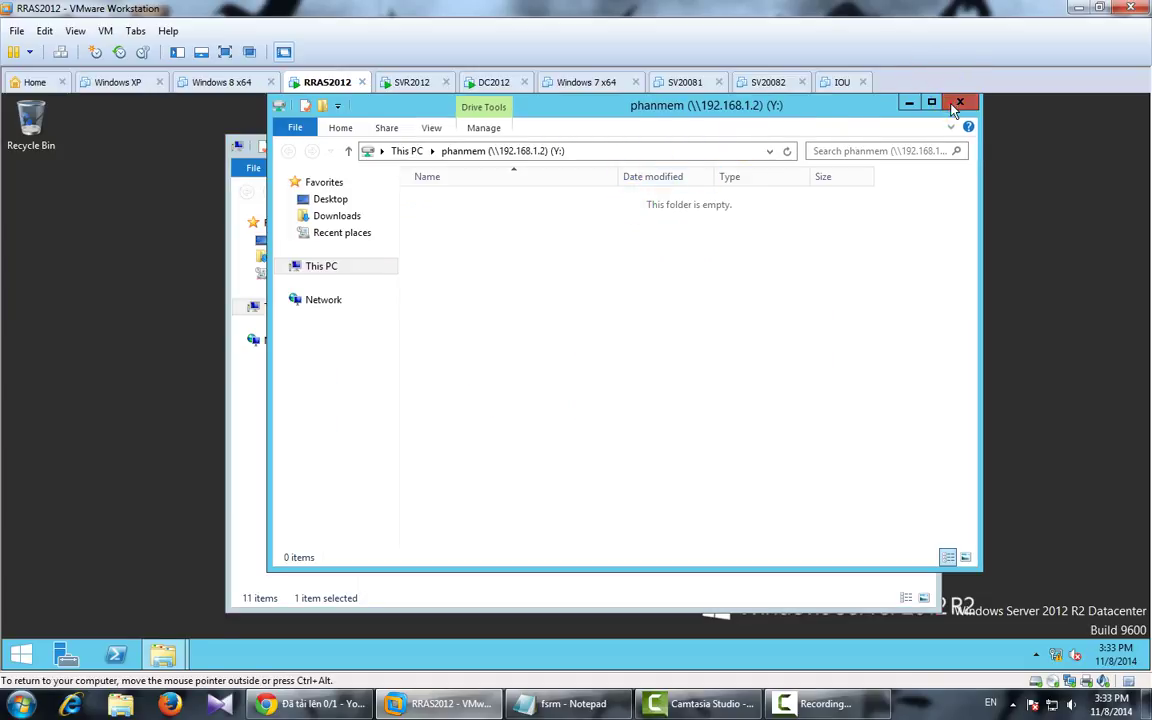
{"action": "left_click", "coordinate": [955, 100]}
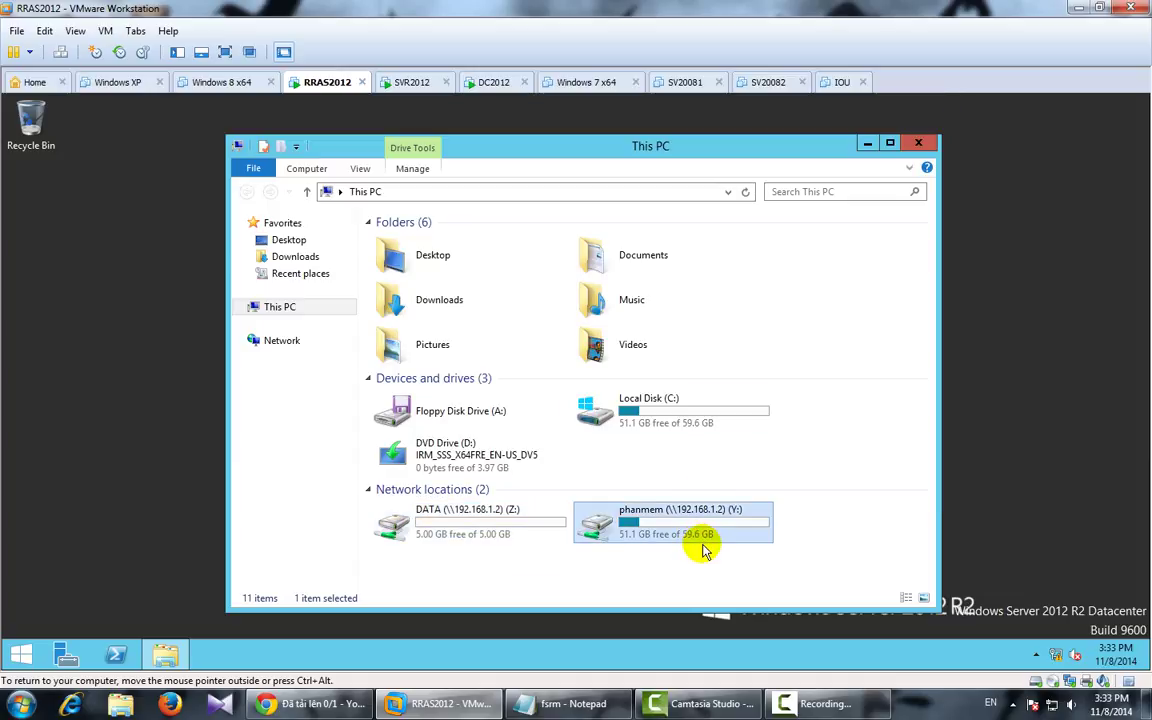
Step: Refresh This PC and check phanmem (Y:) and DATA (Z:) both show 51.1 GB free
{"action": "left_click", "coordinate": [487, 530]}
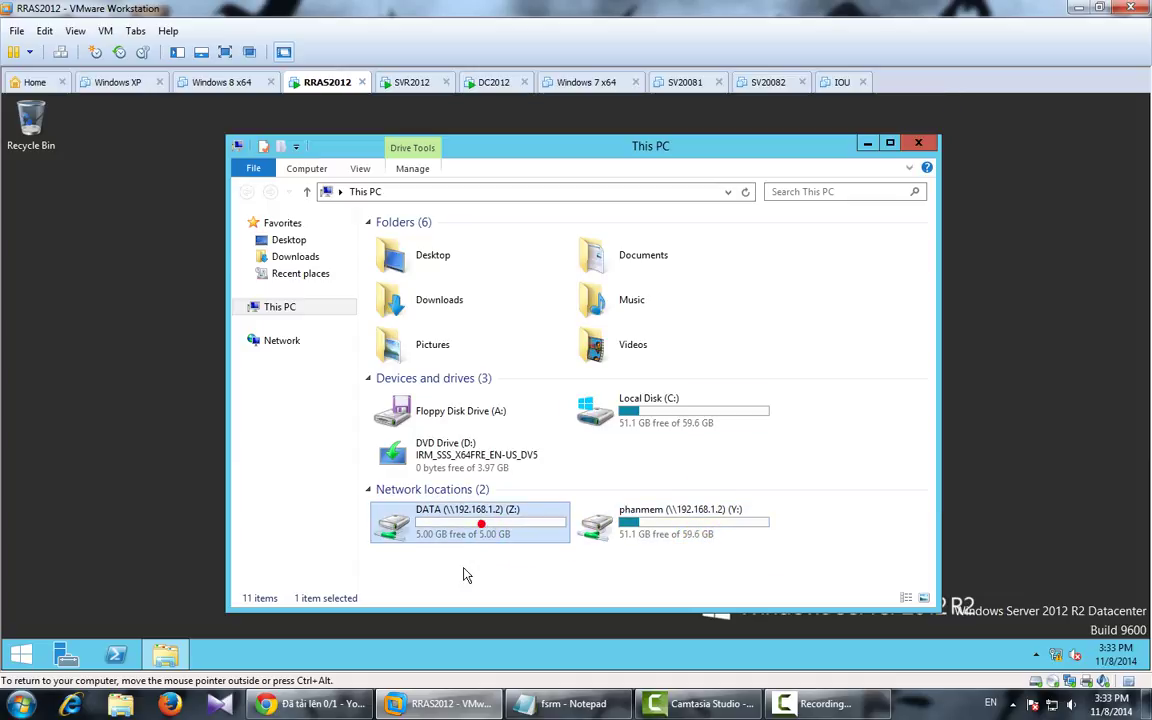
{"action": "right_click", "coordinate": [458, 578]}
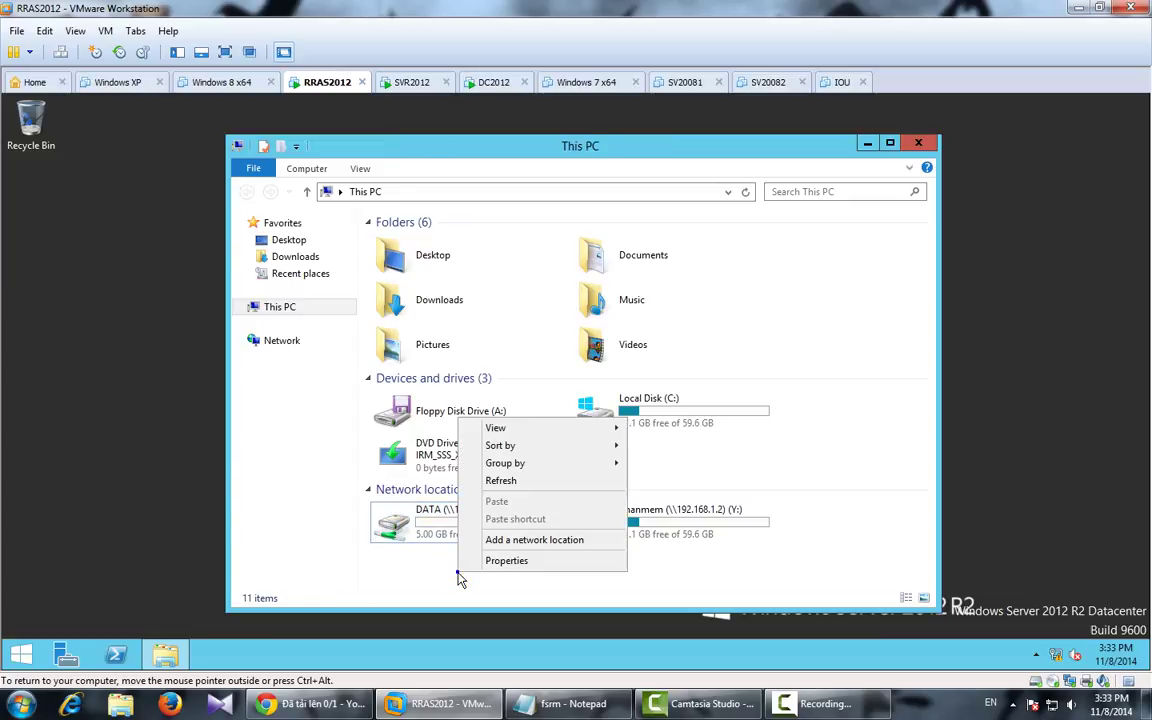
{"action": "left_click", "coordinate": [514, 480]}
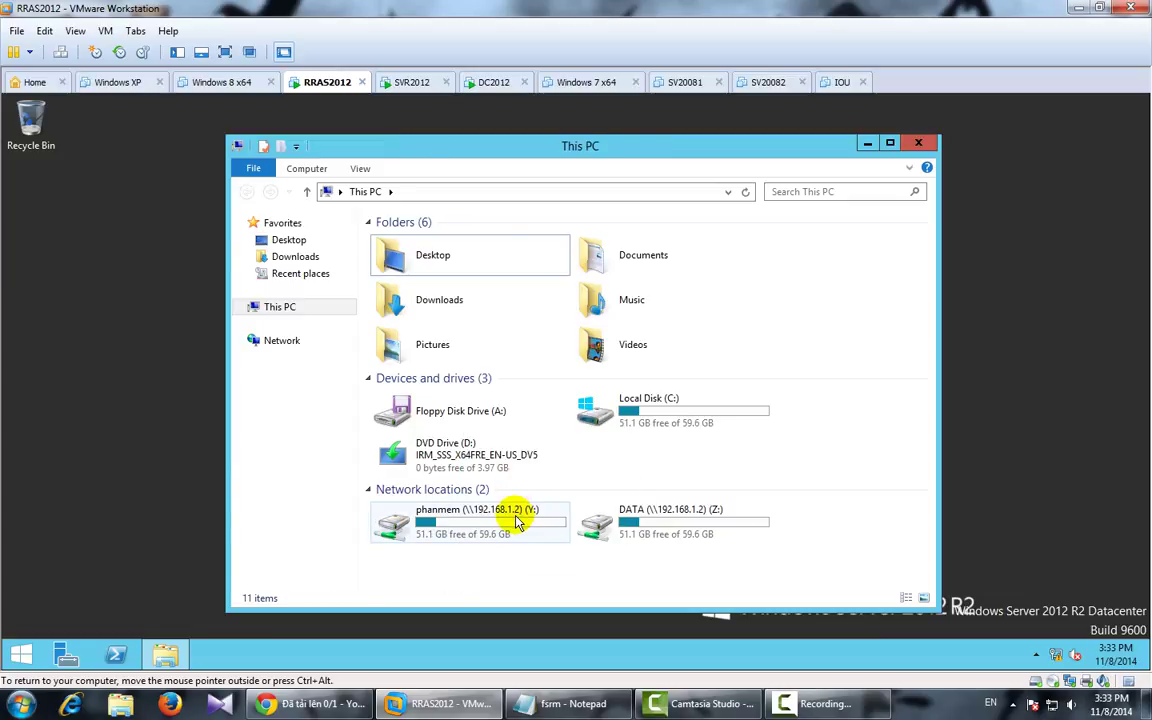
{"action": "left_click", "coordinate": [513, 517]}
{"action": "left_click", "coordinate": [655, 532]}
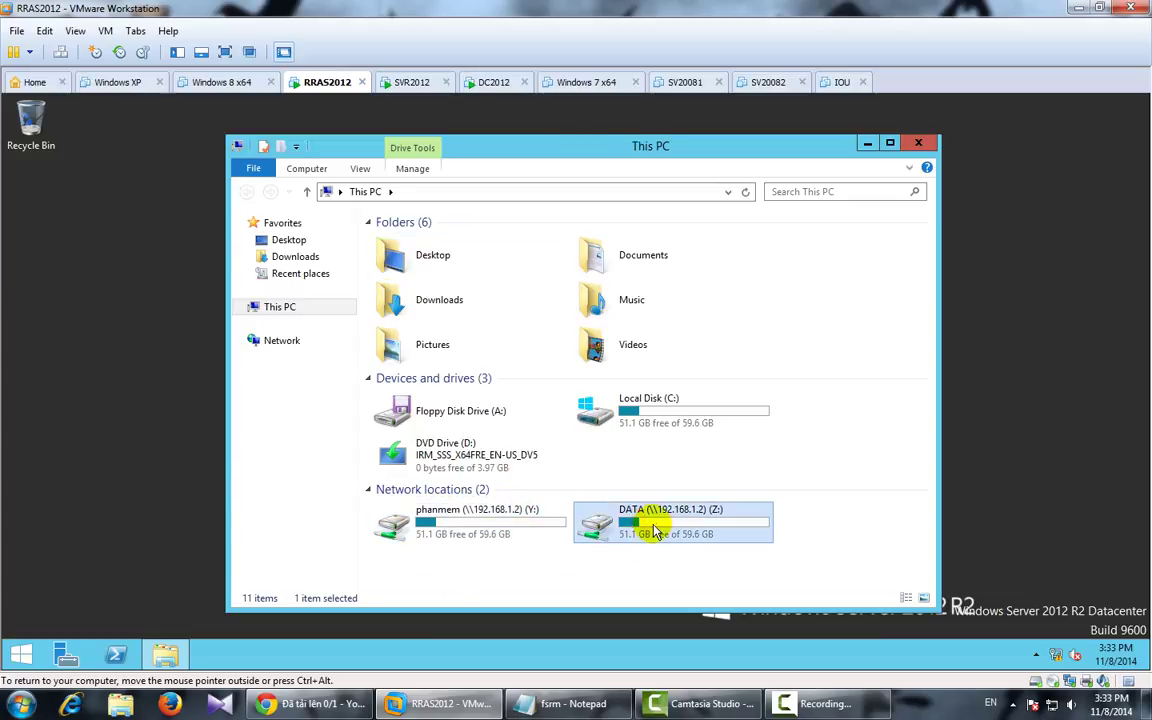
{"action": "left_click", "coordinate": [503, 525]}
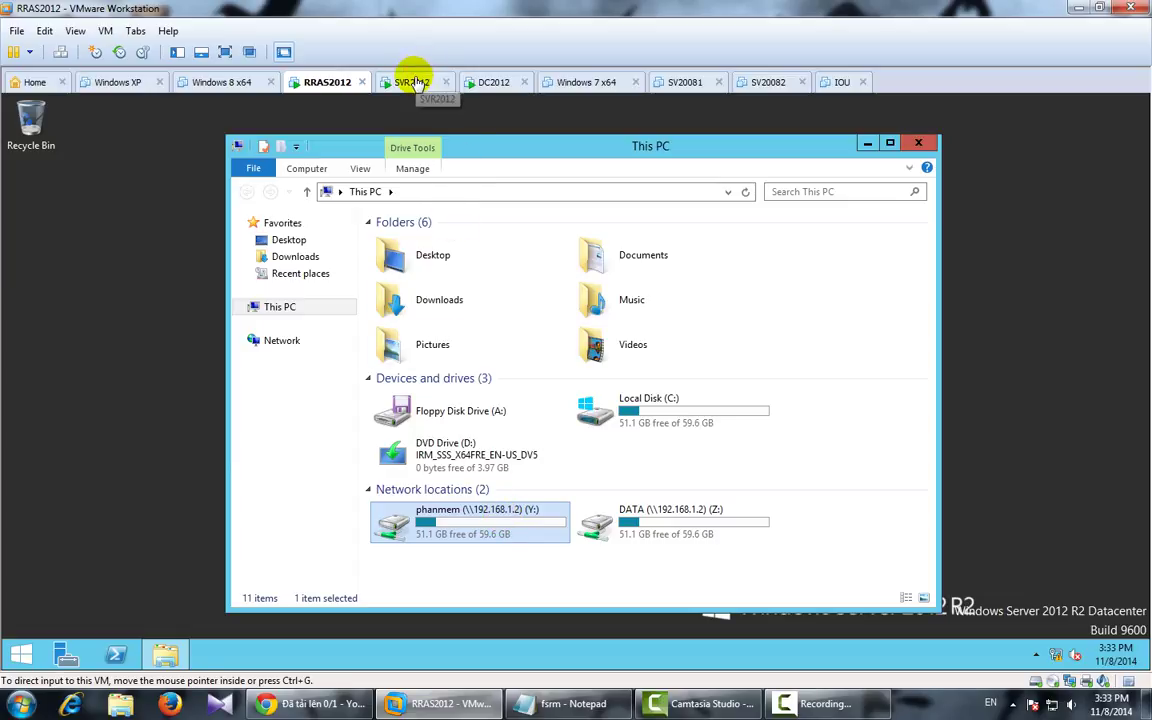
Step: On SVR2012, replace 'Soft' with 'phanmem' in the notes so the line reads 'DATA 10M, phanmem : 20M'
{"action": "left_click", "coordinate": [425, 80]}
{"action": "left_click", "coordinate": [568, 703]}
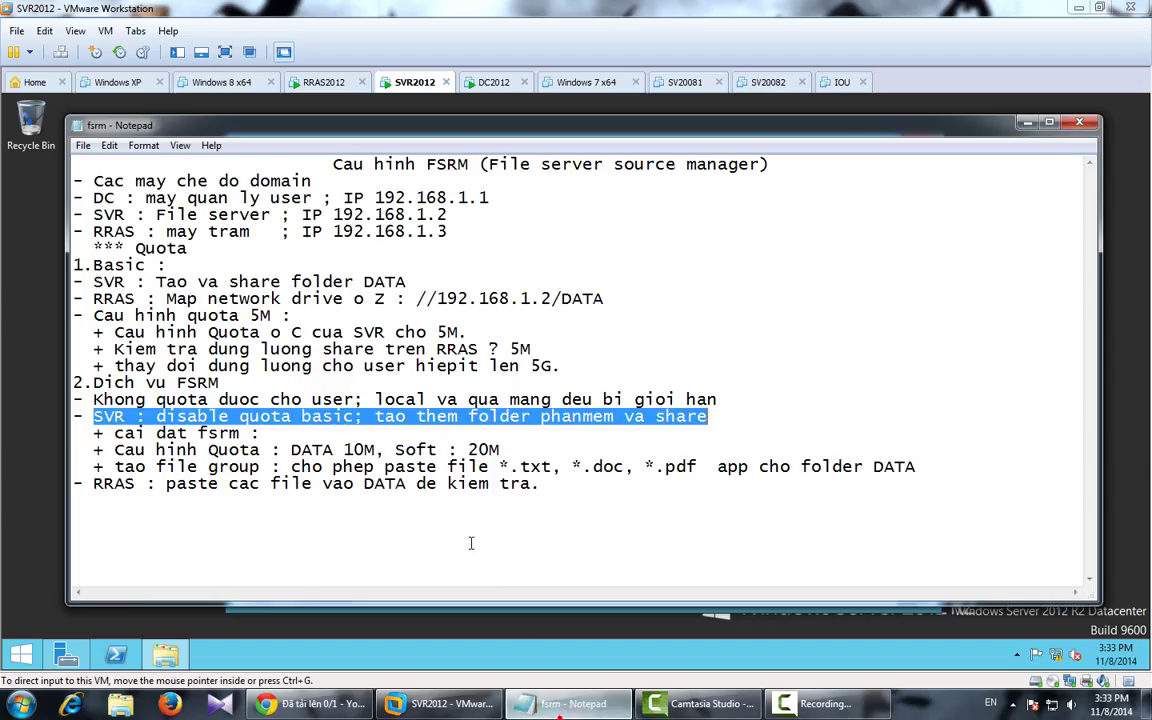
{"action": "left_click_drag", "start_coordinate": [126, 433], "coordinate": [507, 457]}
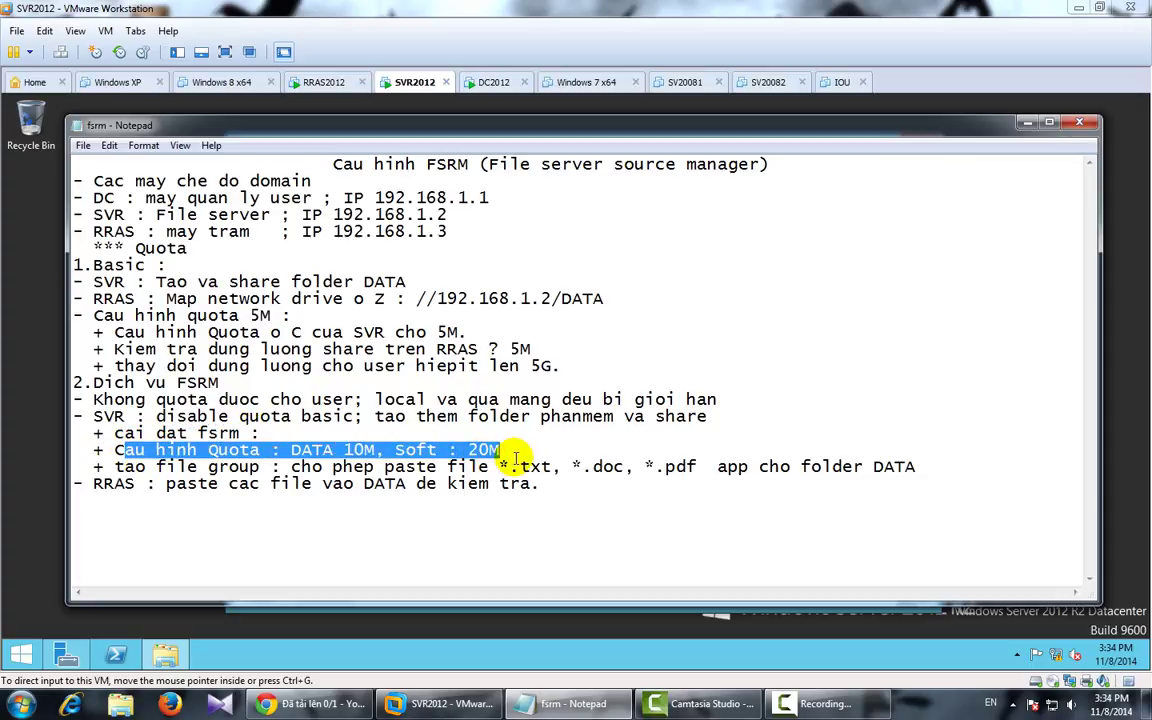
{"action": "left_click", "coordinate": [404, 452]}
{"action": "left_click_drag", "start_coordinate": [437, 452], "coordinate": [401, 452]}
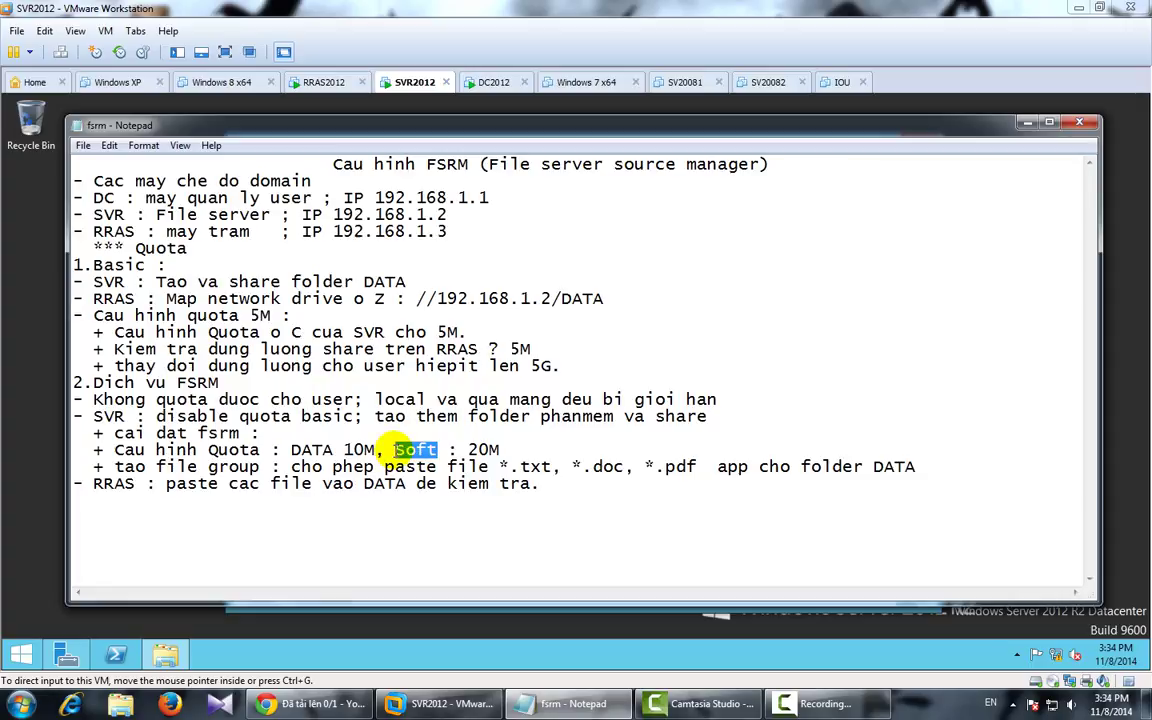
{"action": "type", "text": "phanmem"}
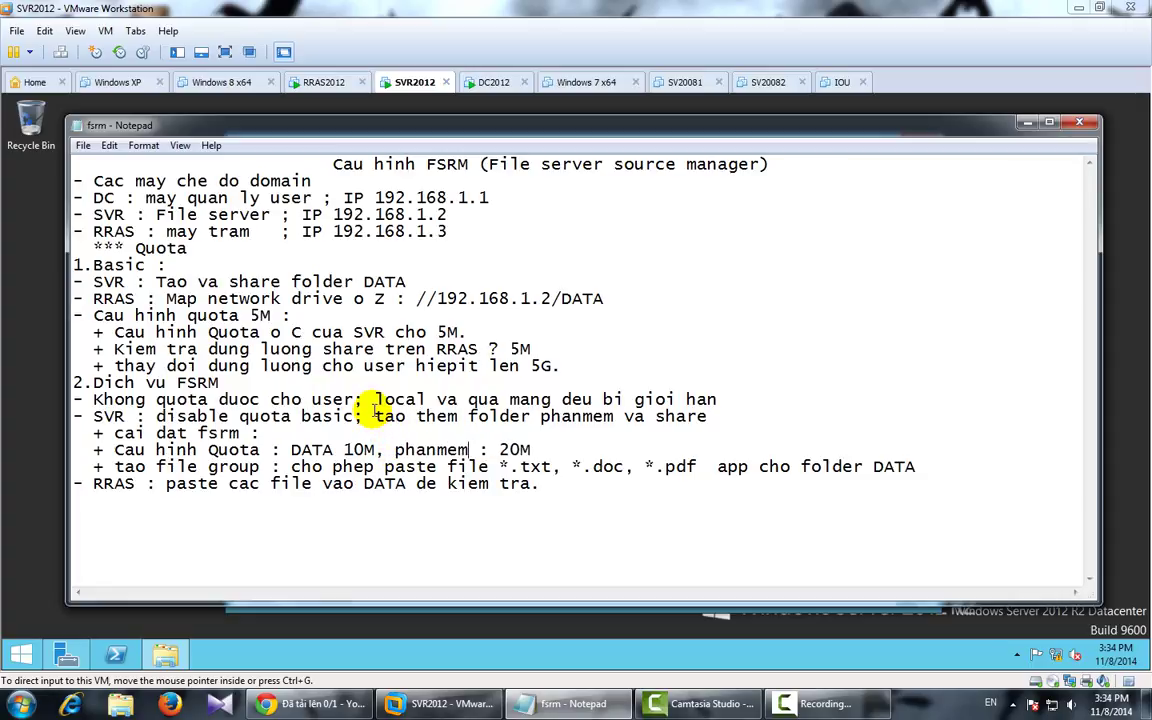
{"action": "left_click", "coordinate": [575, 704]}
Step: Start a role-based Add Roles and Features install targeting the local server
{"action": "left_click", "coordinate": [60, 652]}
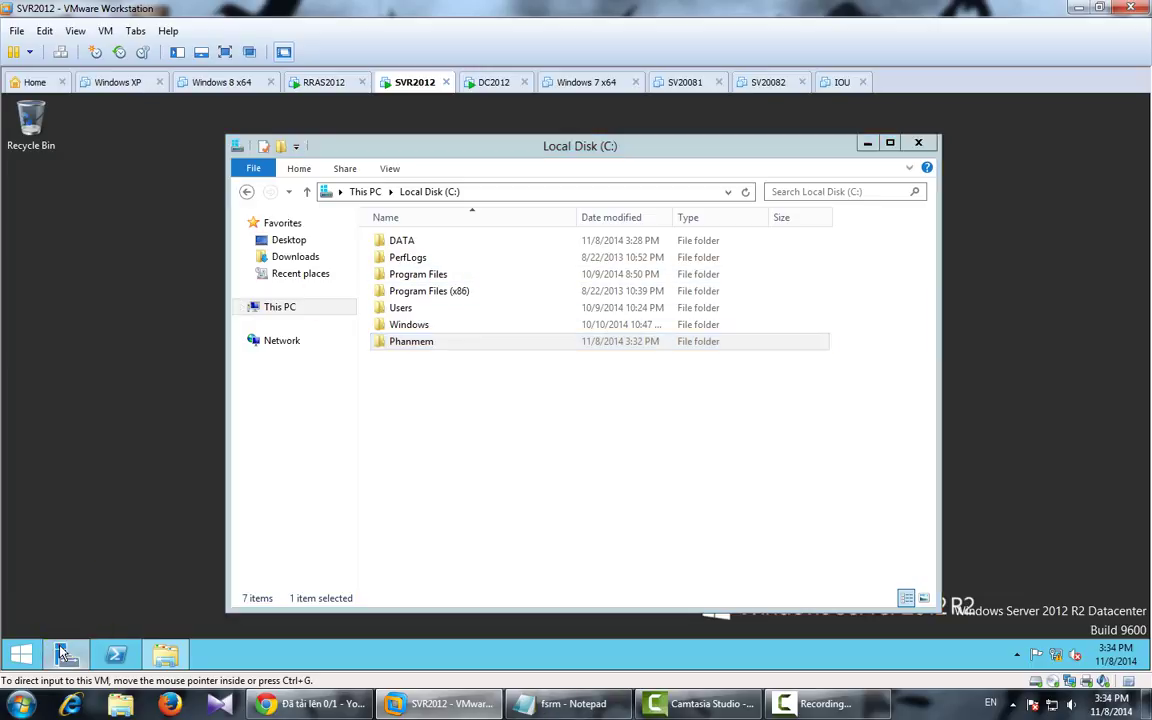
{"action": "left_click", "coordinate": [985, 137]}
{"action": "left_click", "coordinate": [1010, 158]}
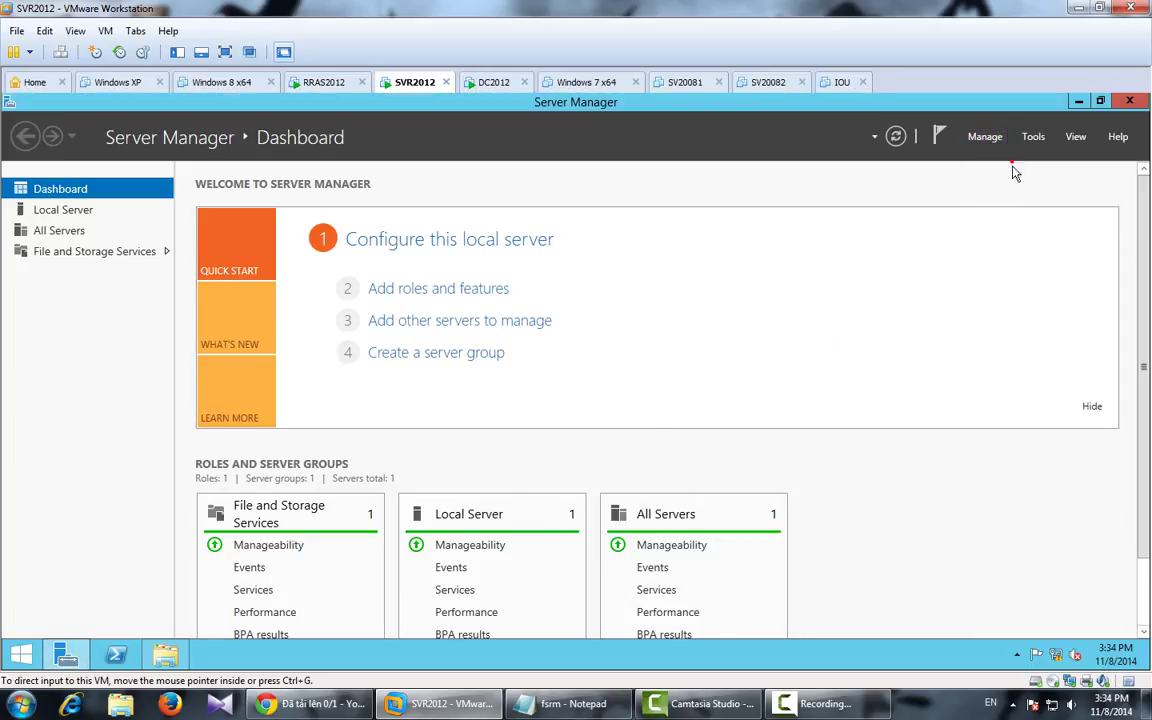
{"action": "left_click", "coordinate": [522, 607]}
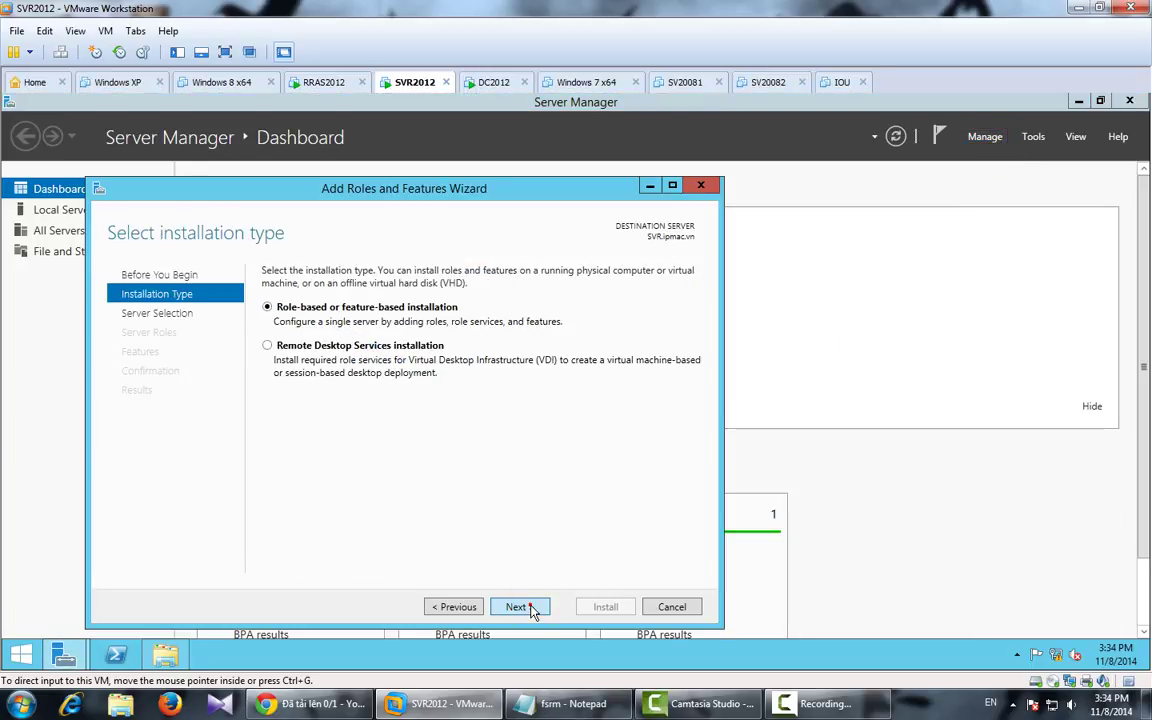
{"action": "left_click", "coordinate": [520, 607]}
{"action": "left_click", "coordinate": [522, 607]}
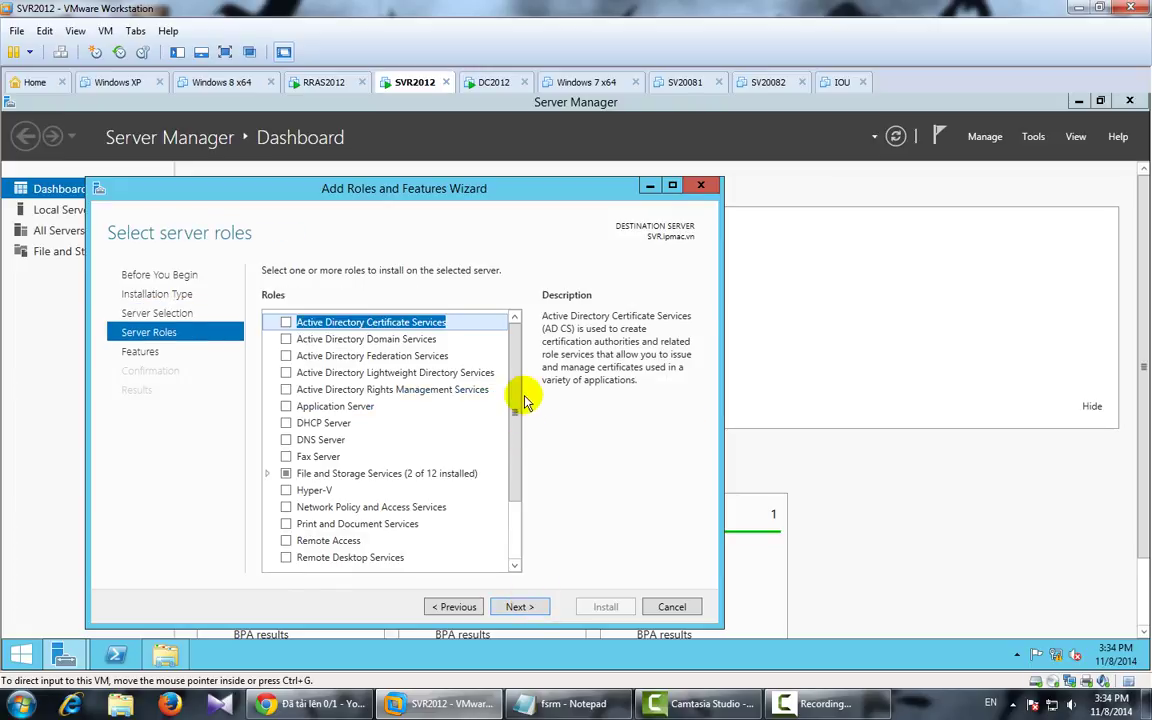
Step: Select File Server Resource Manager with its management tools and install it
{"action": "left_click", "coordinate": [267, 473]}
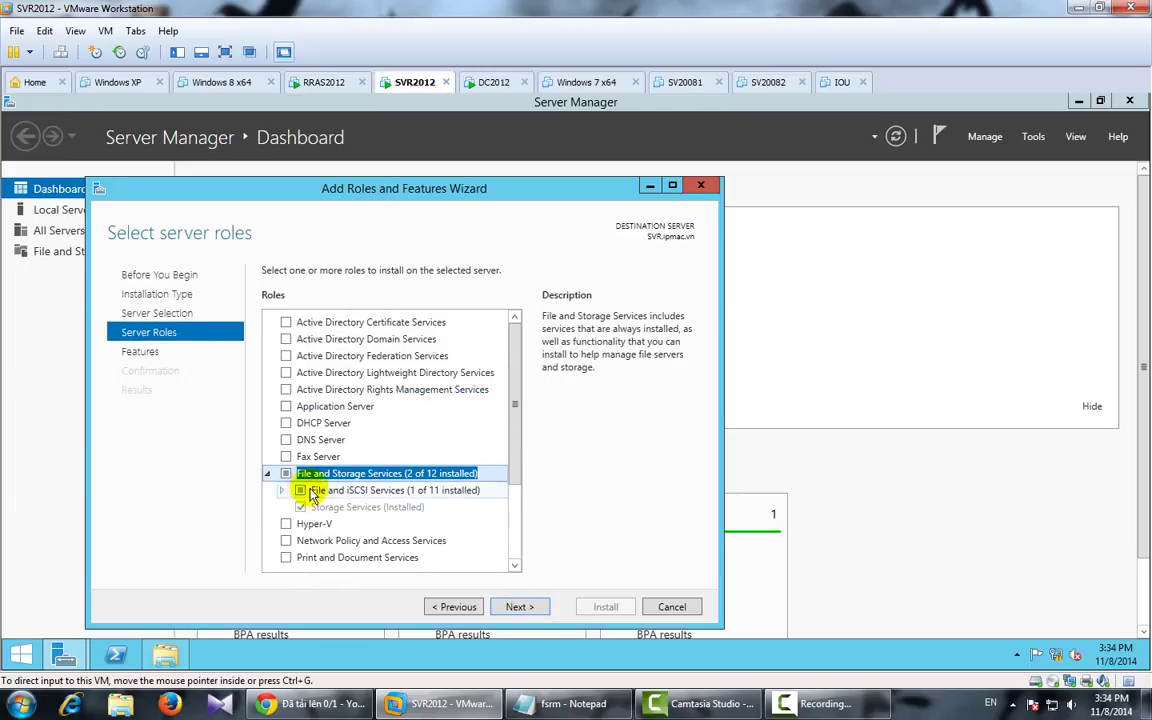
{"action": "left_click", "coordinate": [282, 490]}
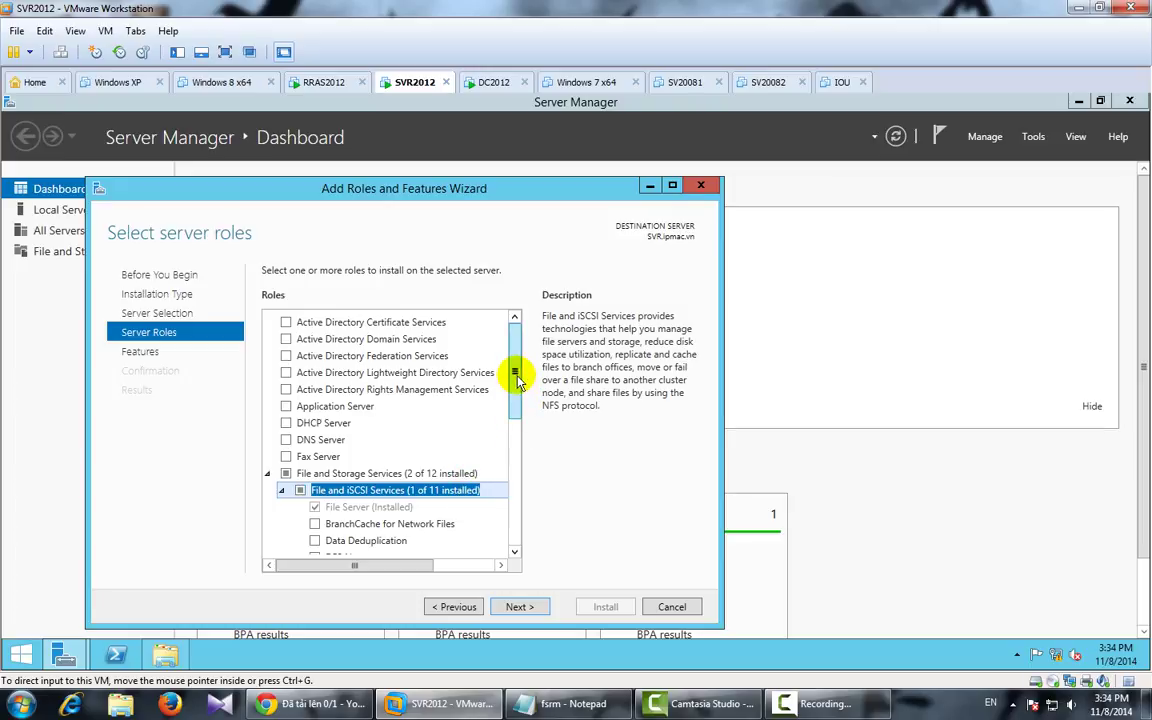
{"action": "left_click_drag", "start_coordinate": [514, 368], "coordinate": [517, 440]}
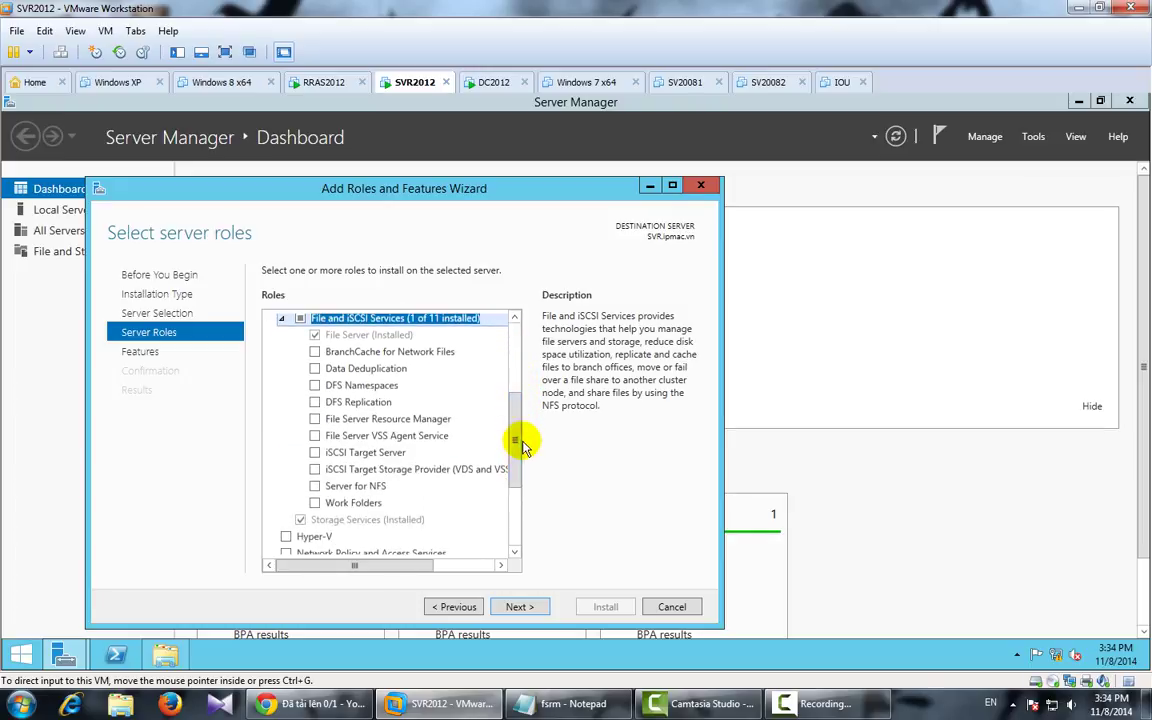
{"action": "left_click", "coordinate": [315, 419]}
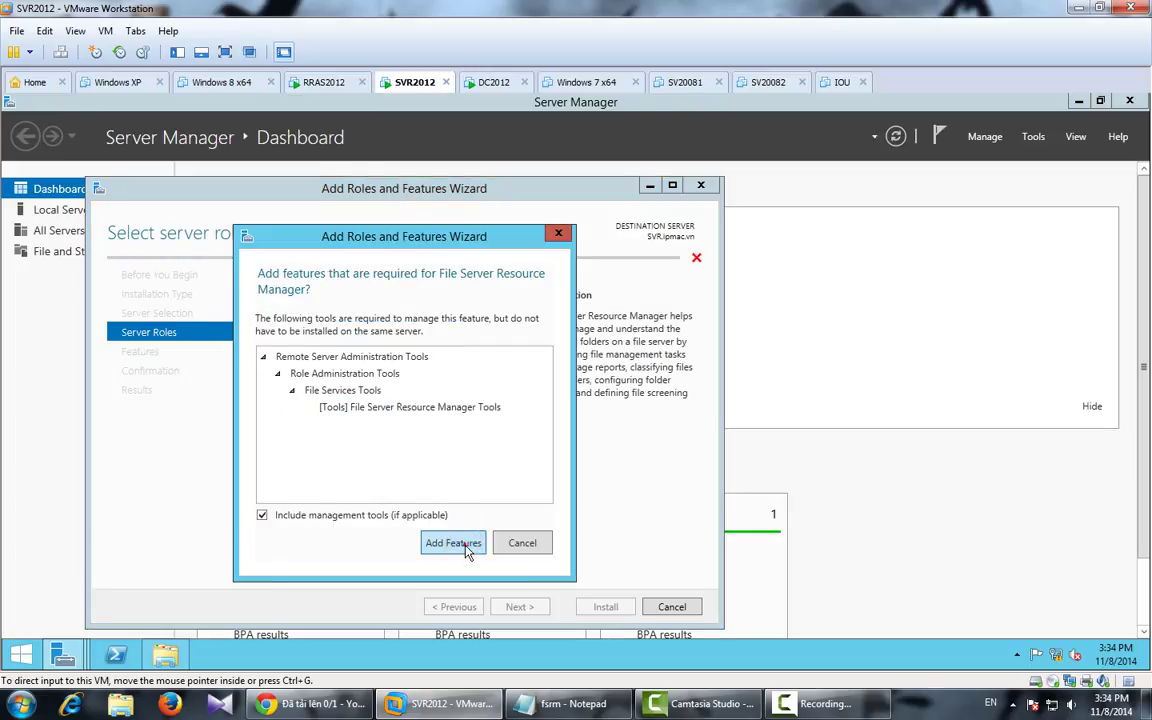
{"action": "left_click", "coordinate": [465, 544]}
{"action": "left_click", "coordinate": [527, 608]}
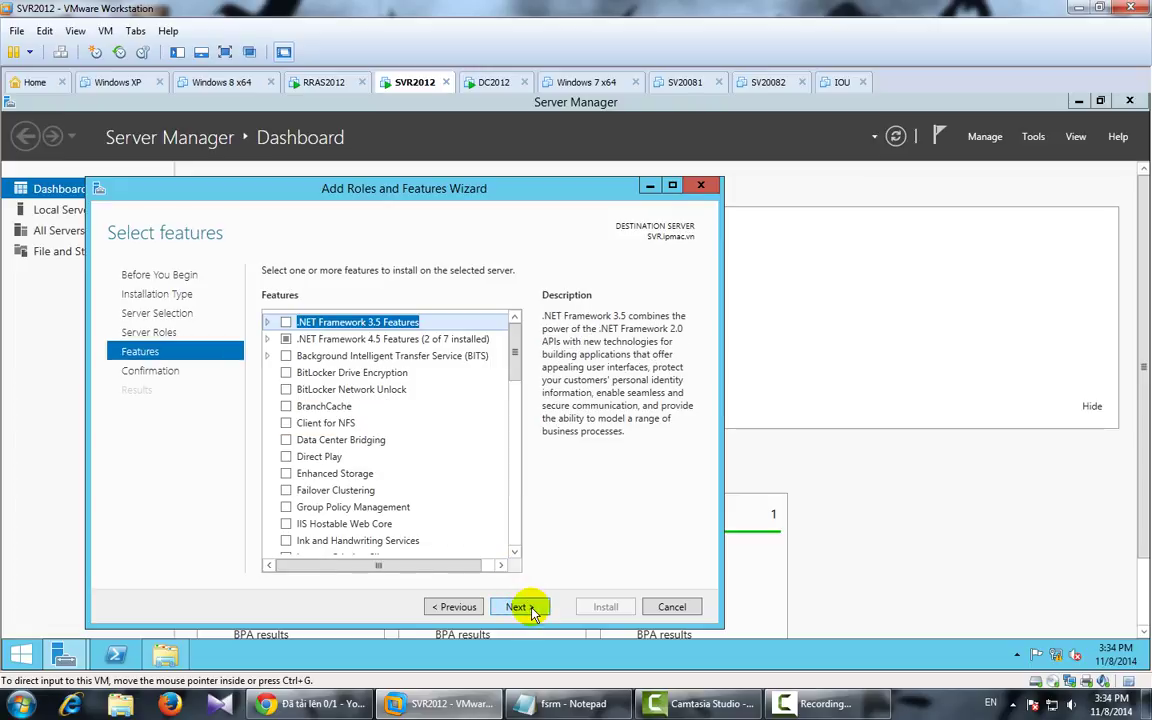
{"action": "left_click", "coordinate": [531, 609]}
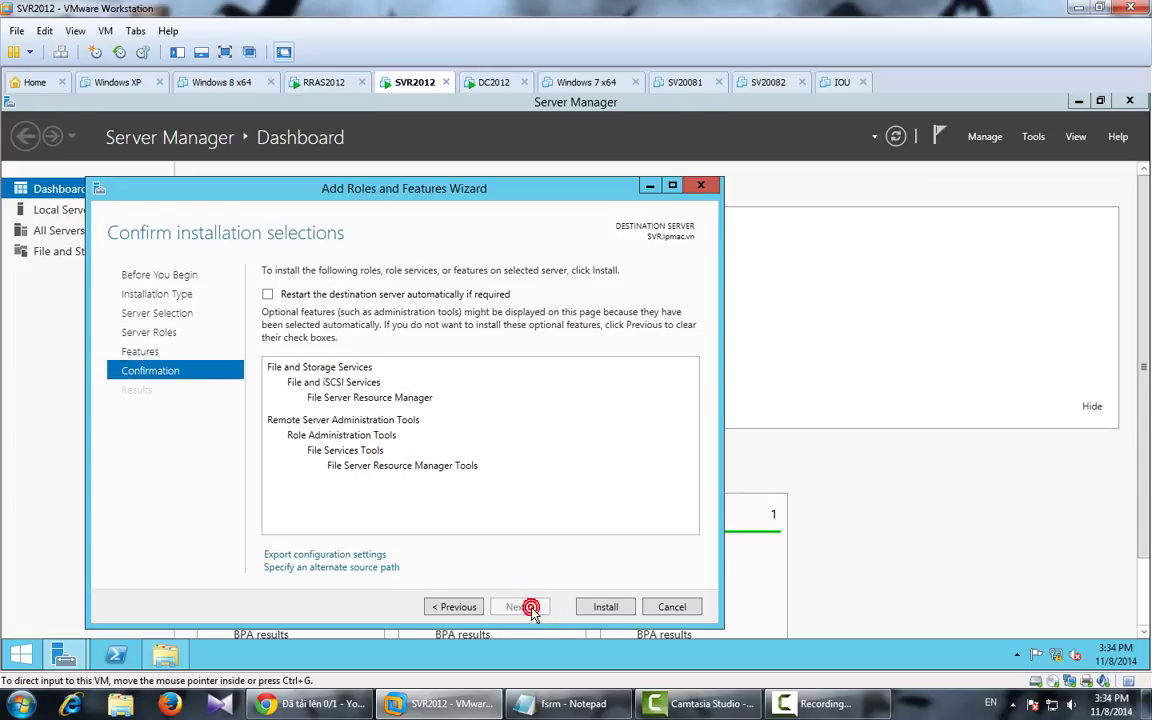
{"action": "left_click", "coordinate": [607, 608]}
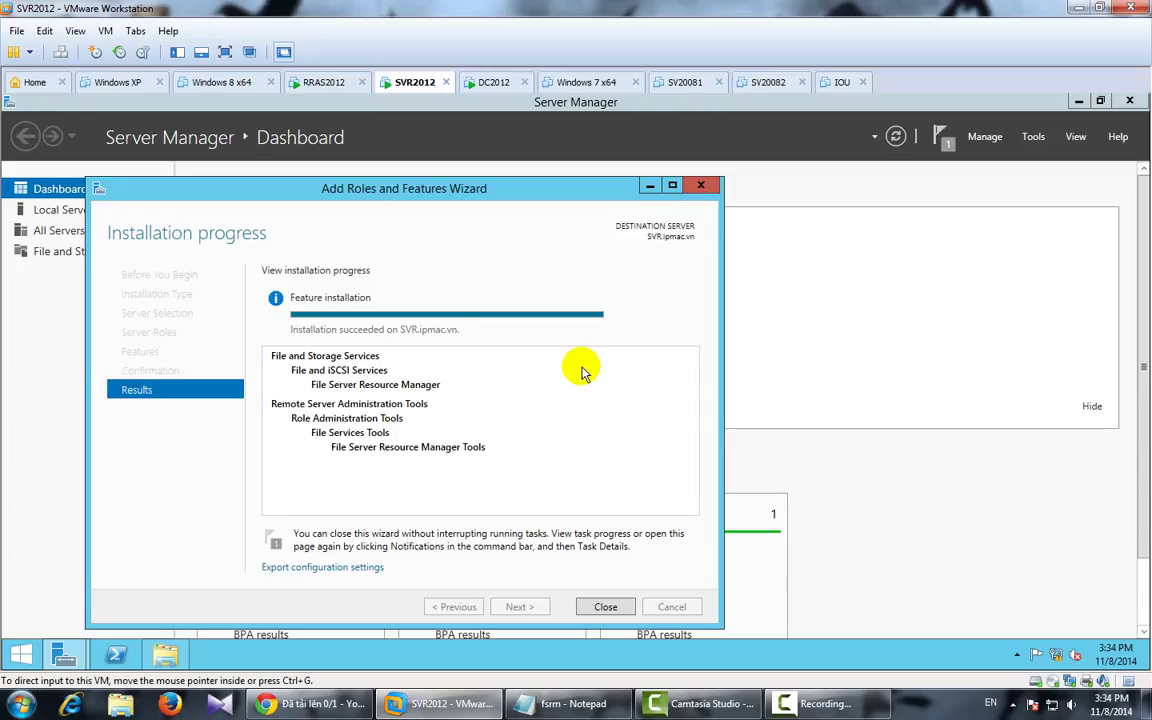
{"action": "left_click", "coordinate": [605, 607]}
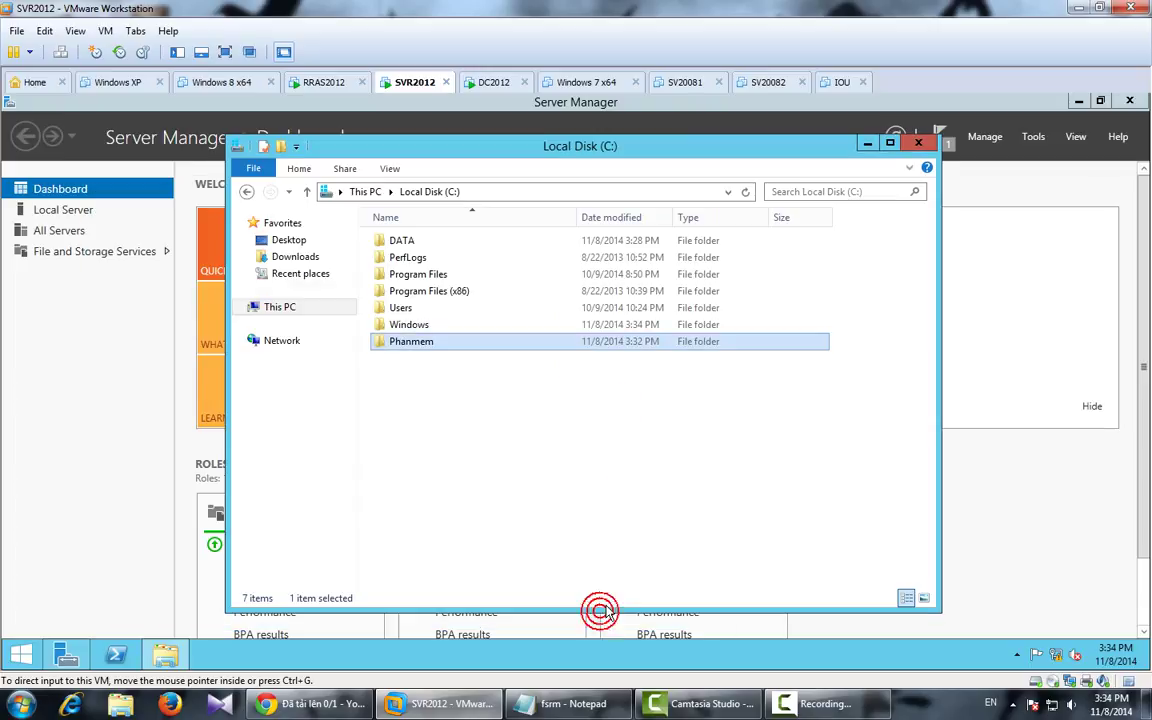
Step: Launch File Server Resource Manager and show the six built-in templates under Quota Management
{"action": "left_click", "coordinate": [915, 145]}
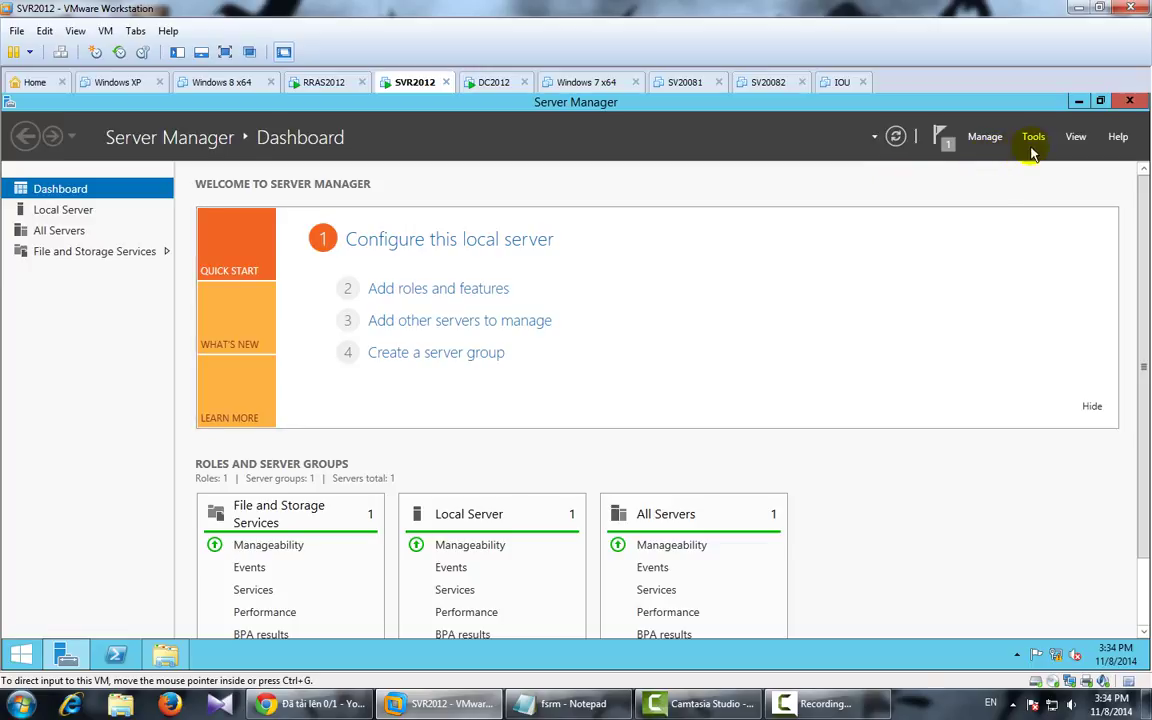
{"action": "left_click", "coordinate": [1033, 140]}
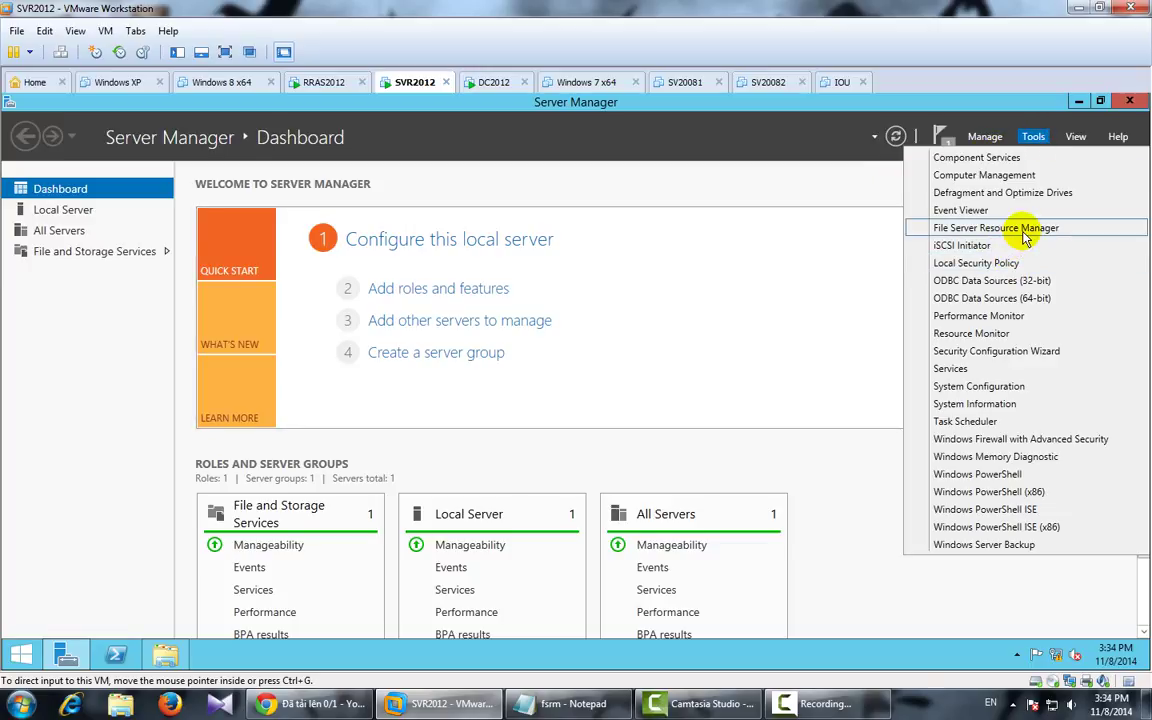
{"action": "left_click", "coordinate": [1025, 232]}
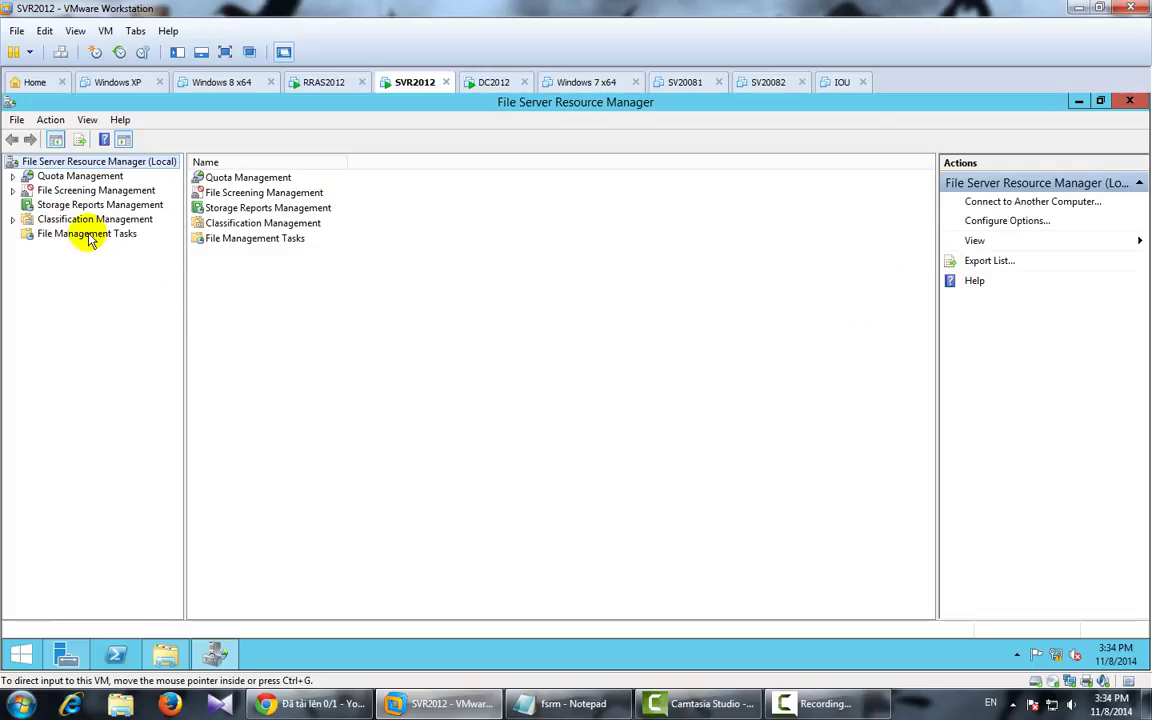
{"action": "double_click", "coordinate": [80, 177]}
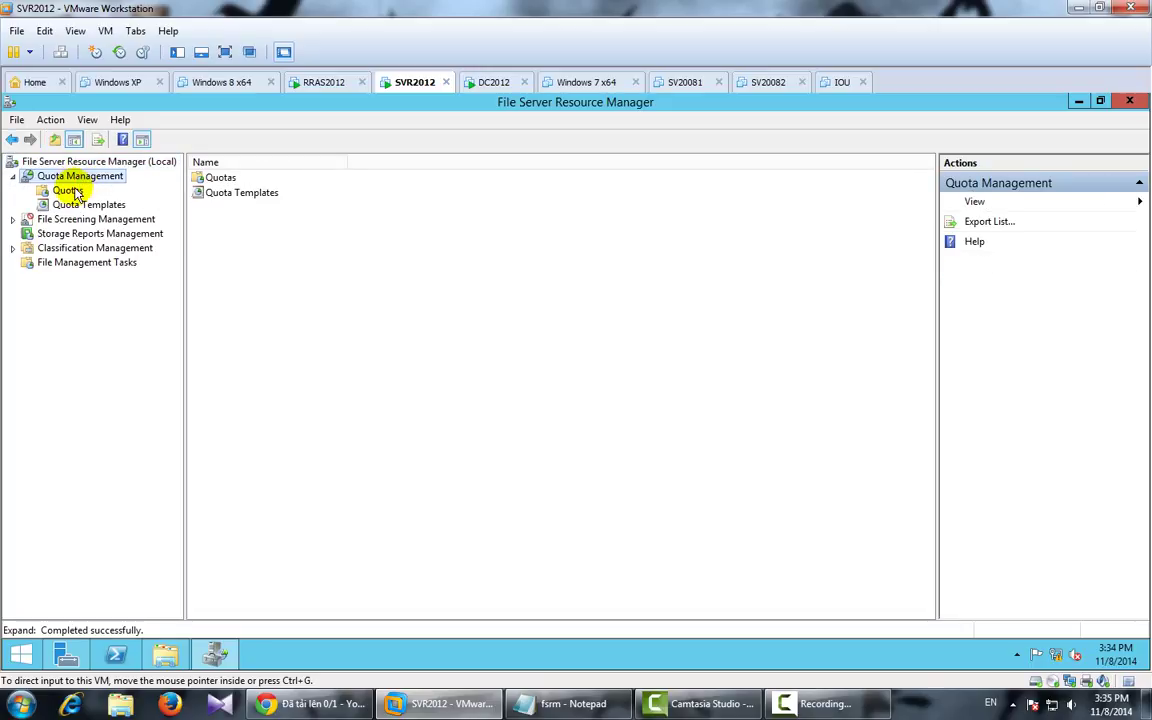
{"action": "left_click", "coordinate": [69, 191]}
{"action": "left_click", "coordinate": [74, 207]}
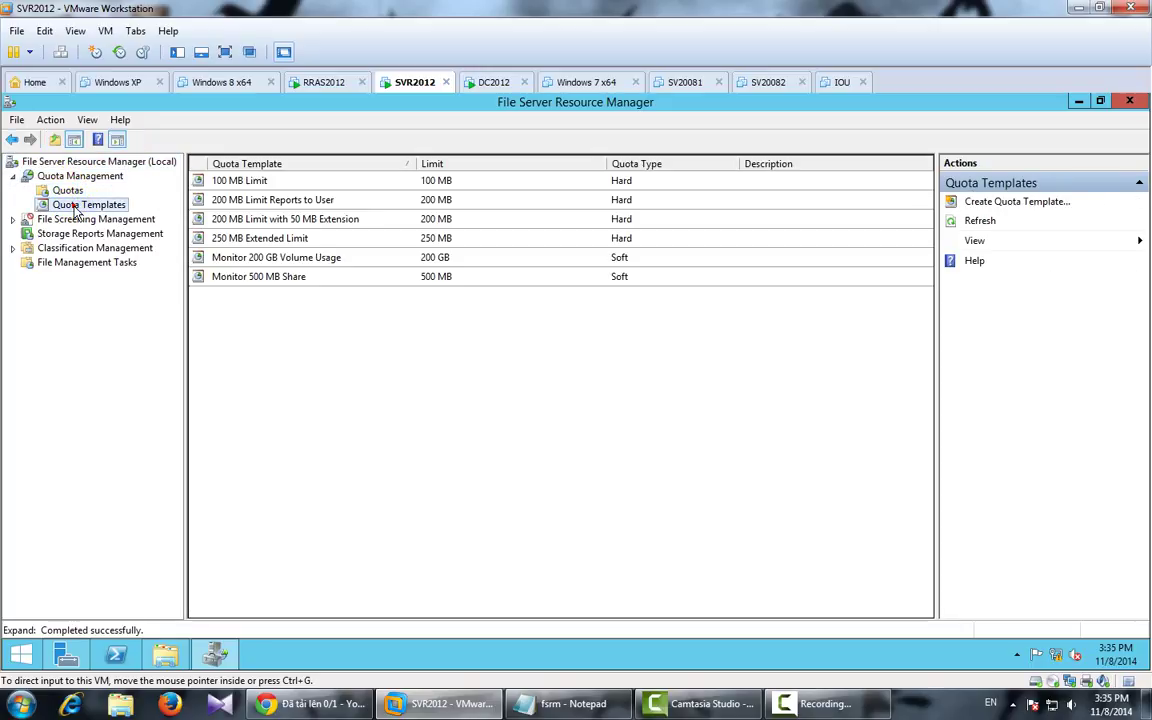
Step: Create a 10 MB quota template named 'gioi han 10M'
{"action": "right_click", "coordinate": [74, 208]}
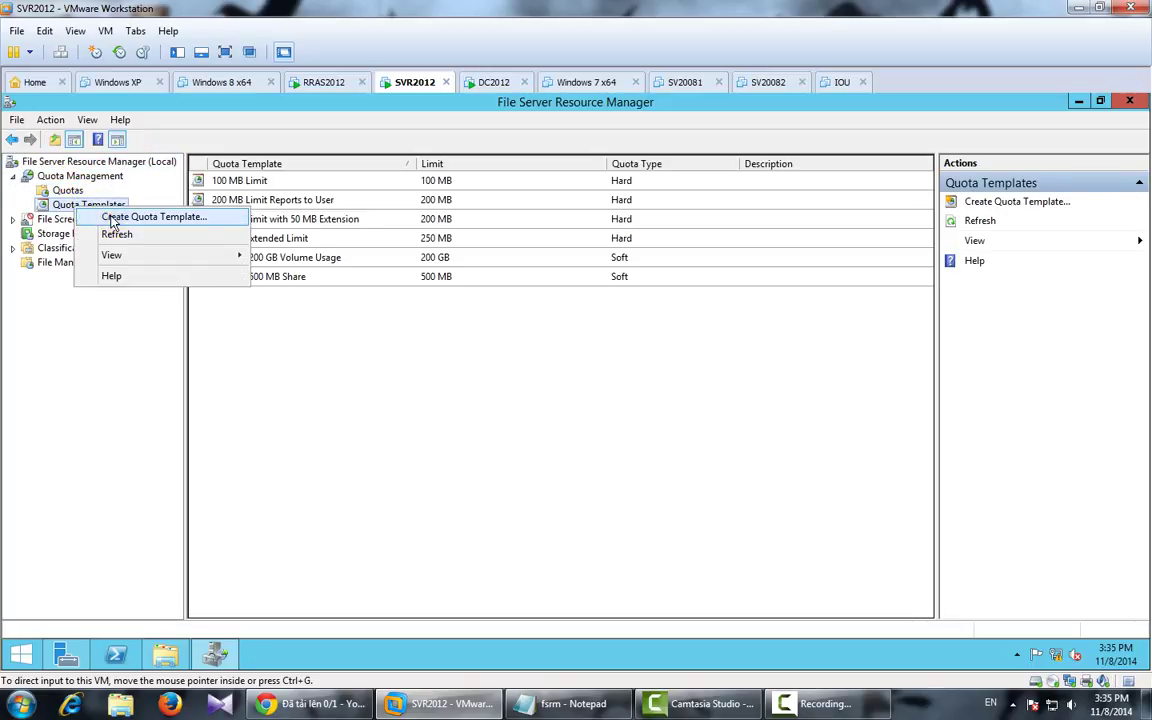
{"action": "left_click", "coordinate": [150, 216]}
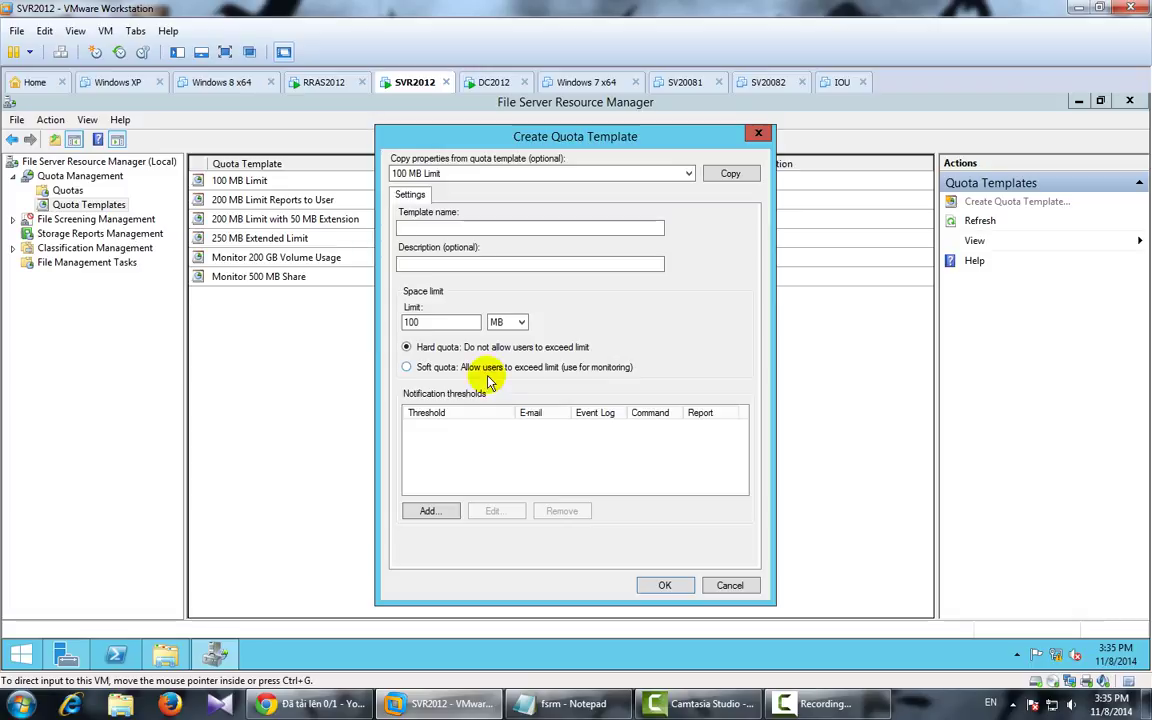
{"action": "left_click", "coordinate": [503, 228]}
{"action": "type", "text": "gioi han 10M"}
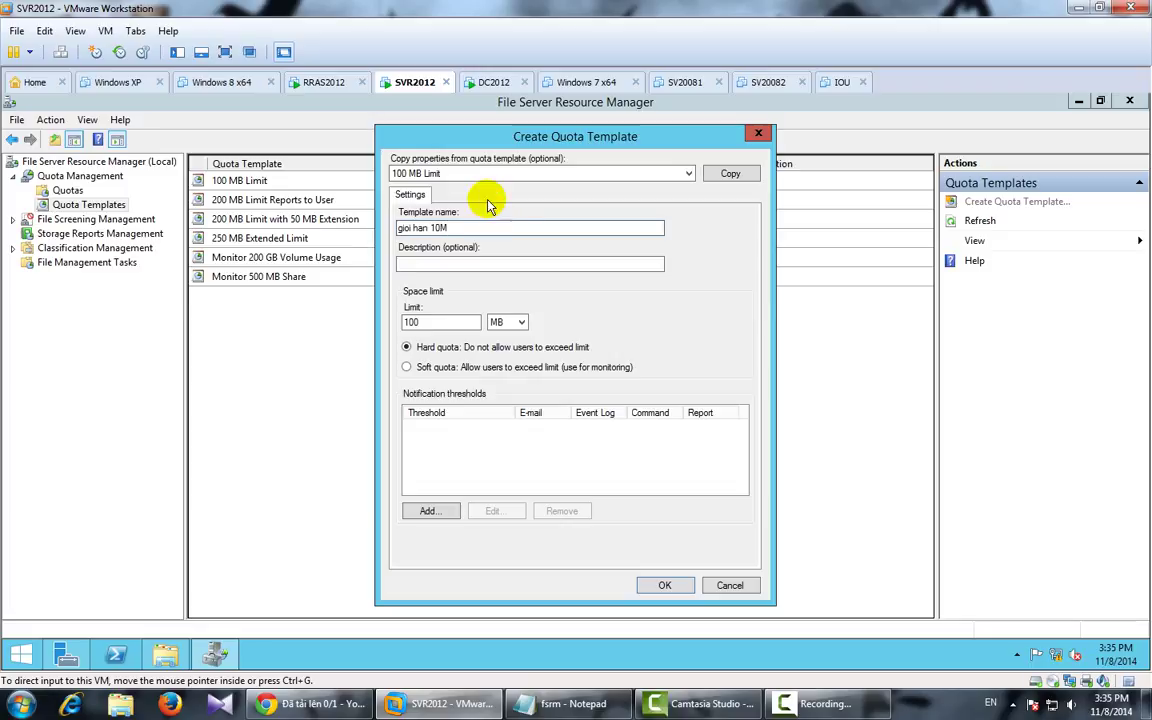
{"action": "left_click", "coordinate": [442, 325]}
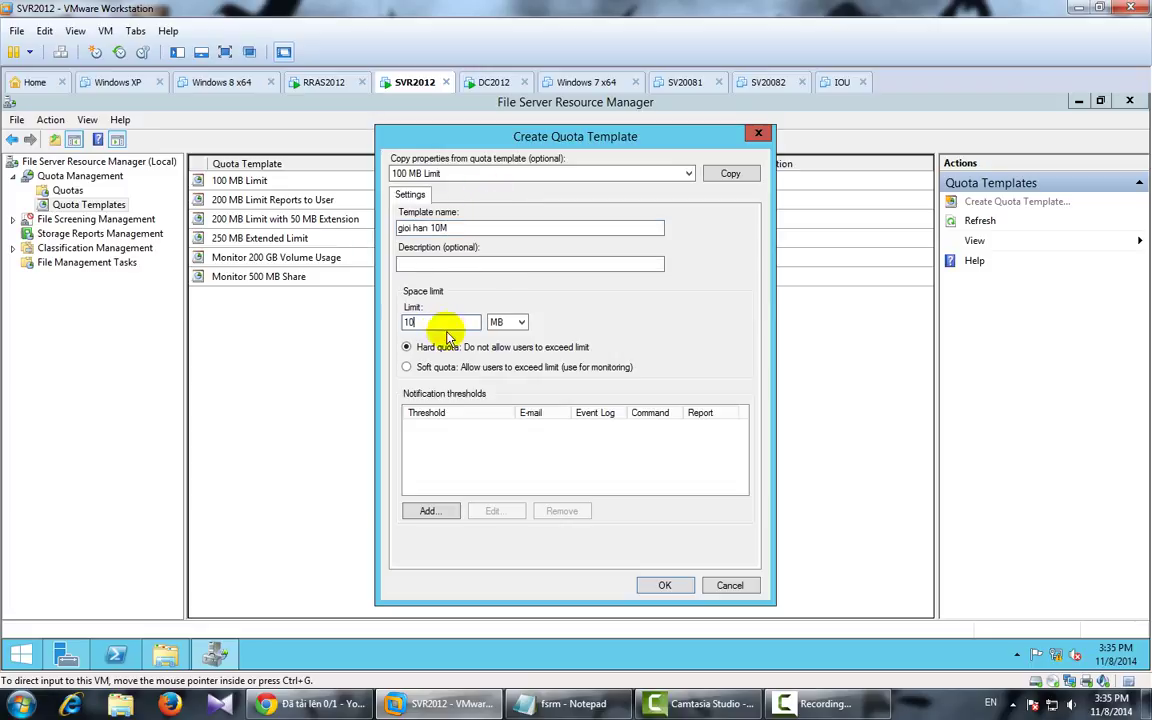
{"action": "left_click", "coordinate": [664, 585]}
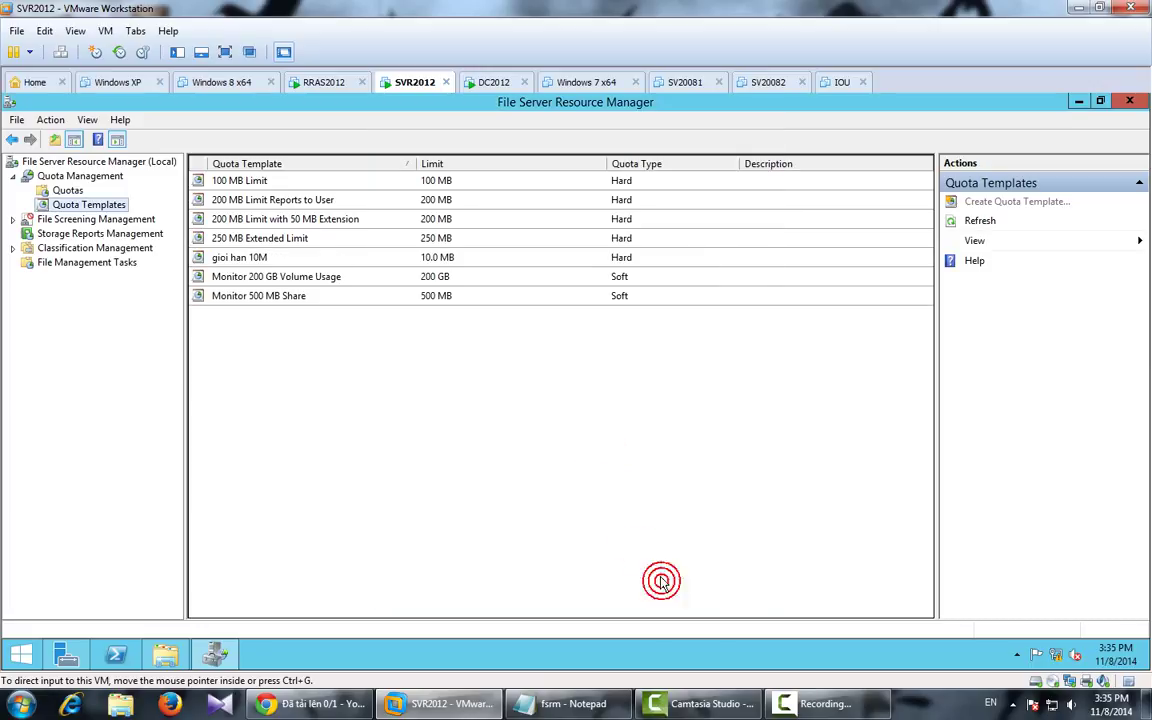
Step: Create a second template, 'Gioi han 20M', with a 20 MB hard limit
{"action": "right_click", "coordinate": [66, 207]}
{"action": "left_click", "coordinate": [113, 210]}
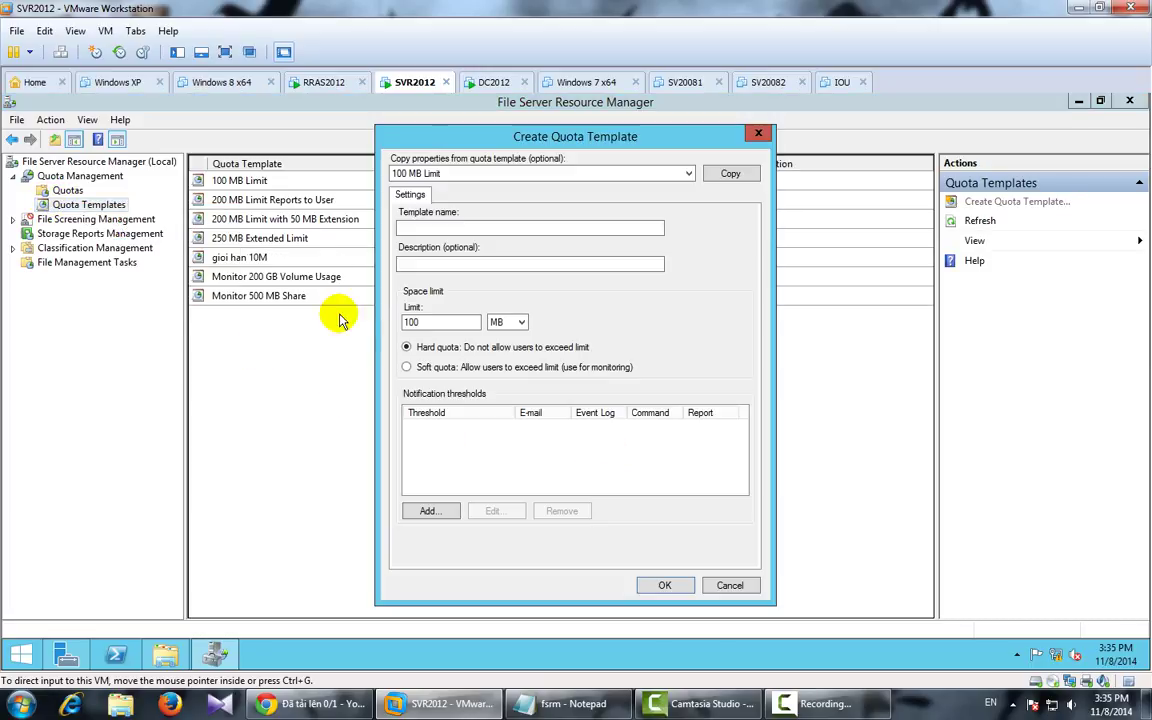
{"action": "left_click", "coordinate": [437, 230]}
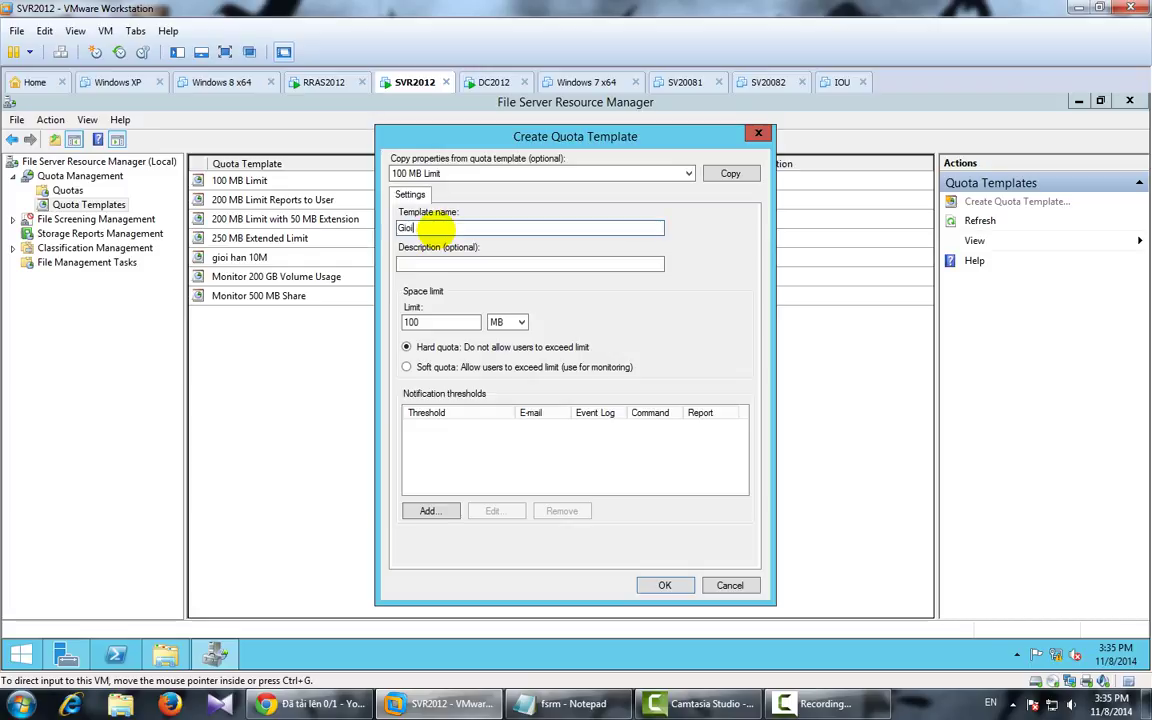
{"action": "type", "text": "Gioi han 20M"}
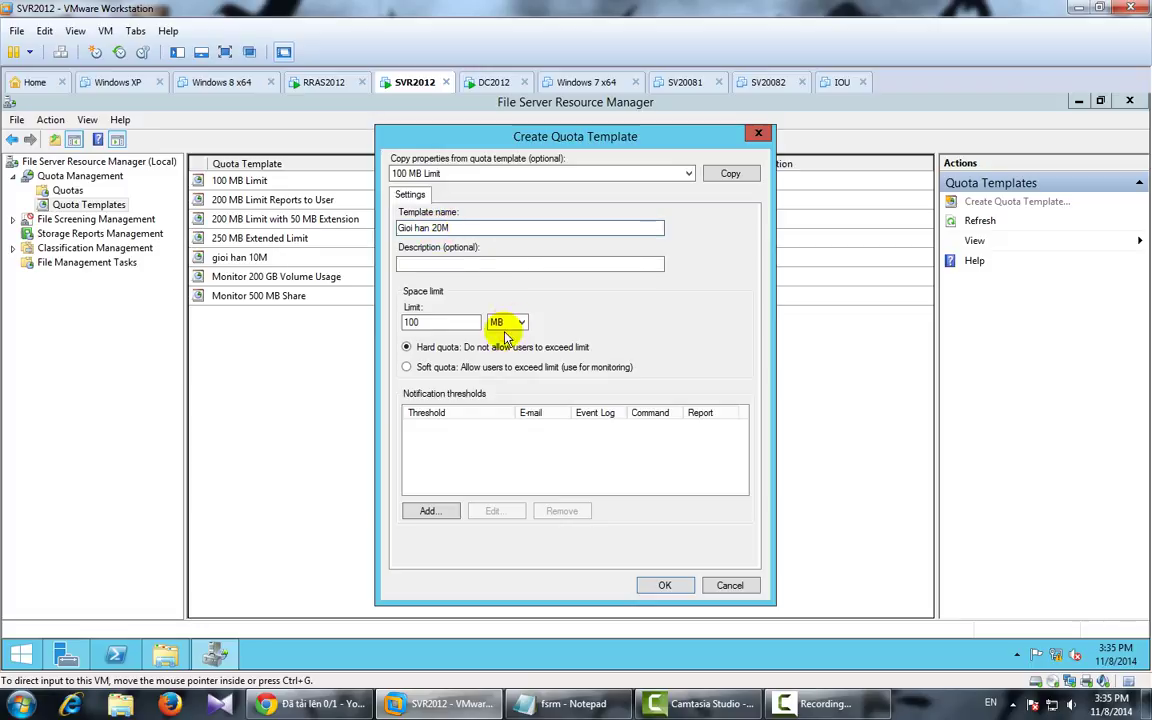
{"action": "left_click_drag", "start_coordinate": [466, 322], "coordinate": [393, 322]}
{"action": "type", "text": "20"}
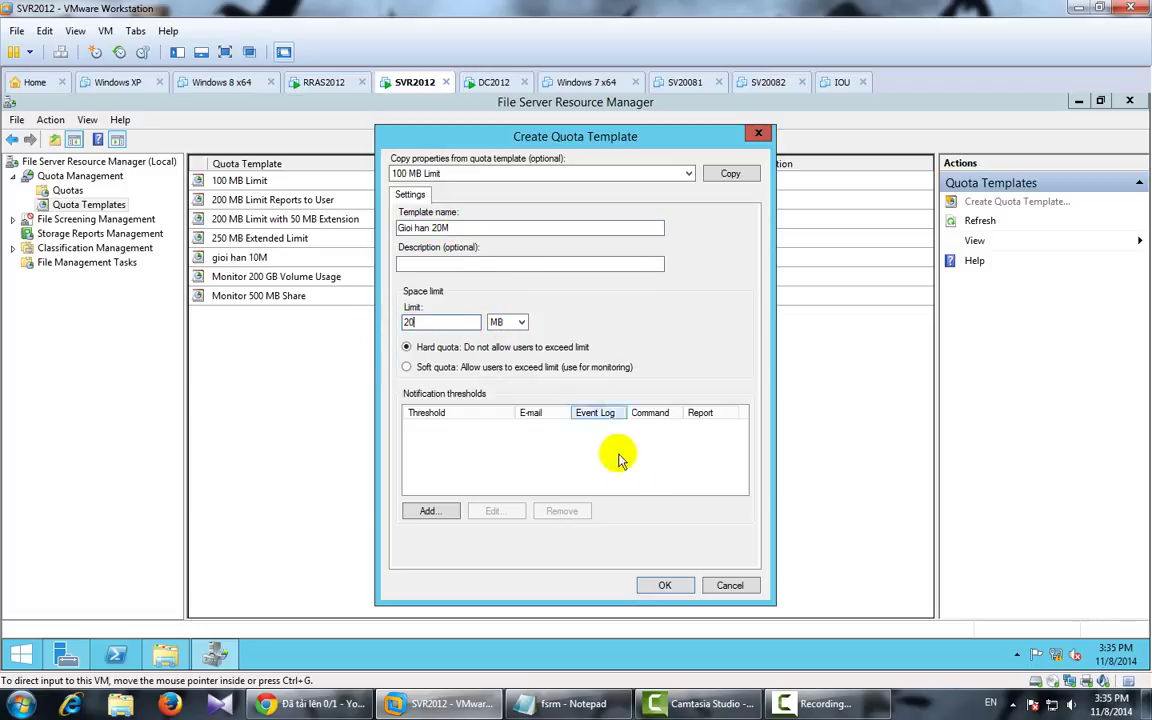
{"action": "left_click", "coordinate": [664, 585]}
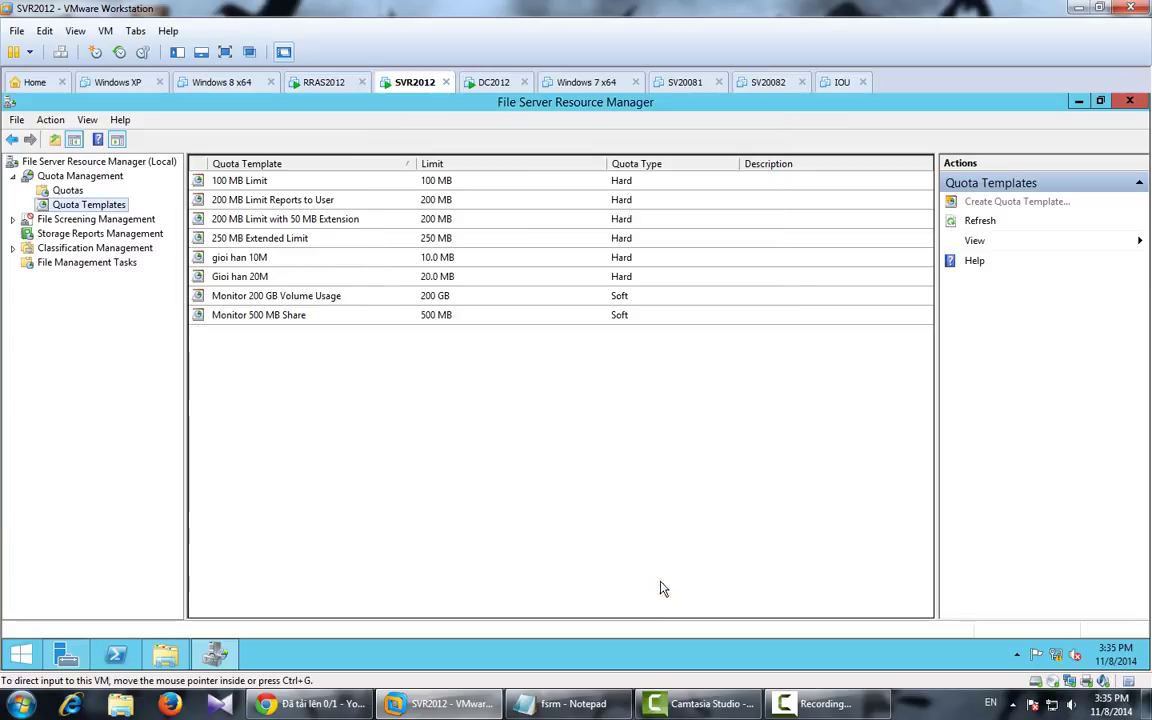
{"action": "left_click", "coordinate": [67, 190]}
Step: Create a quota on C:\DATA from the 'gioi han 10M' template, giving a 10 MB hard limit
{"action": "right_click", "coordinate": [68, 190]}
{"action": "left_click", "coordinate": [91, 201]}
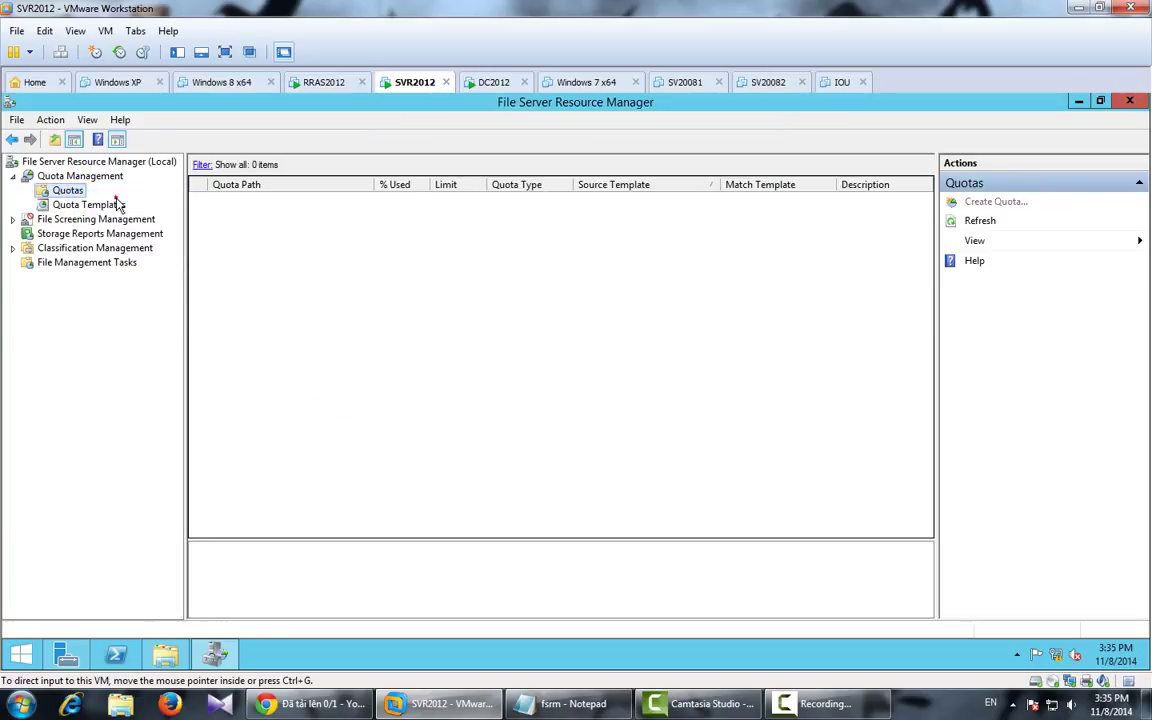
{"action": "left_click", "coordinate": [690, 221]}
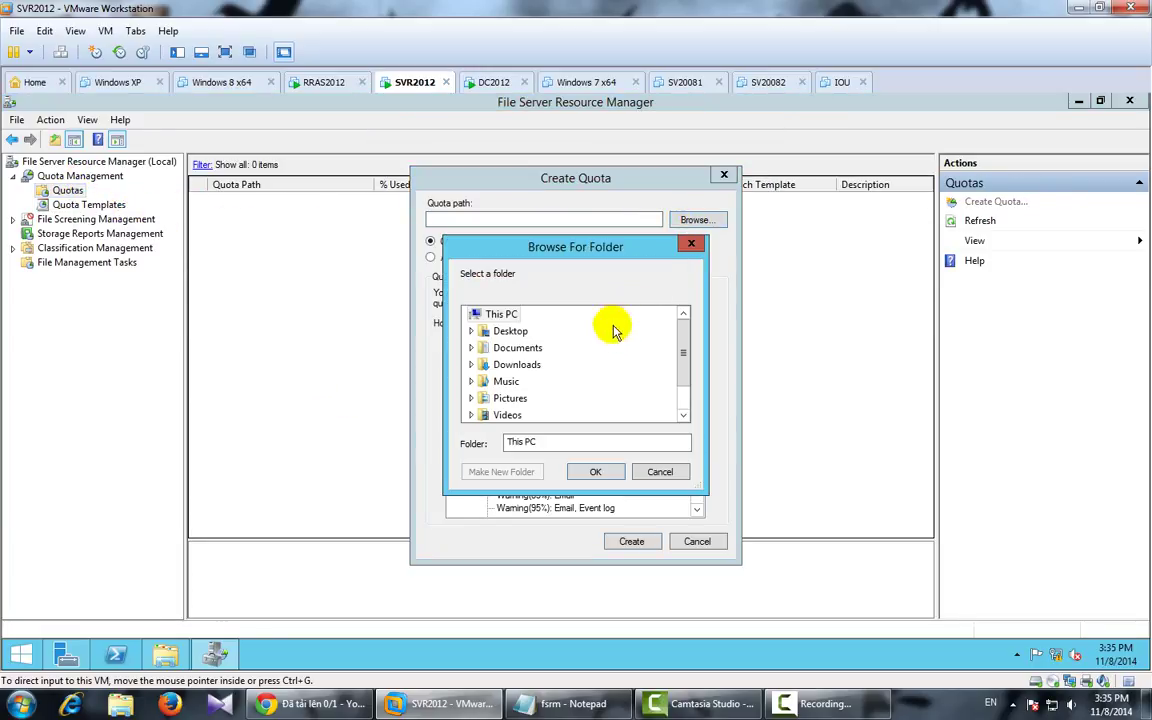
{"action": "left_click_drag", "start_coordinate": [687, 347], "coordinate": [682, 368]}
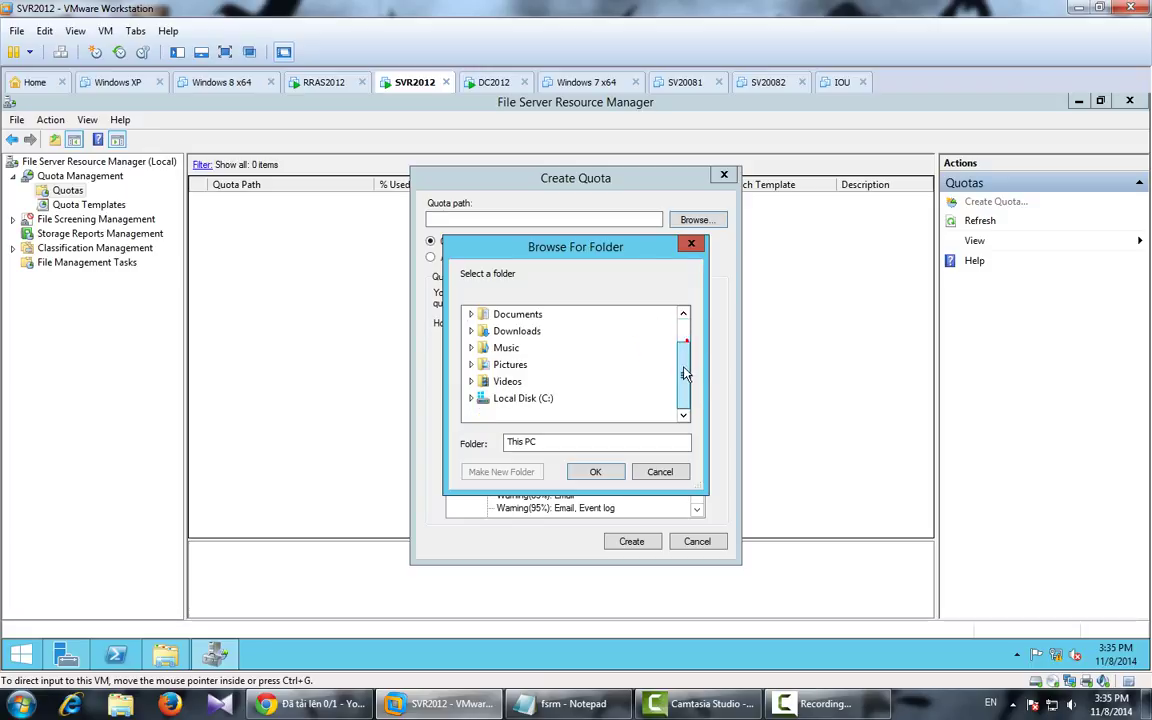
{"action": "double_click", "coordinate": [490, 400]}
{"action": "left_click", "coordinate": [515, 331]}
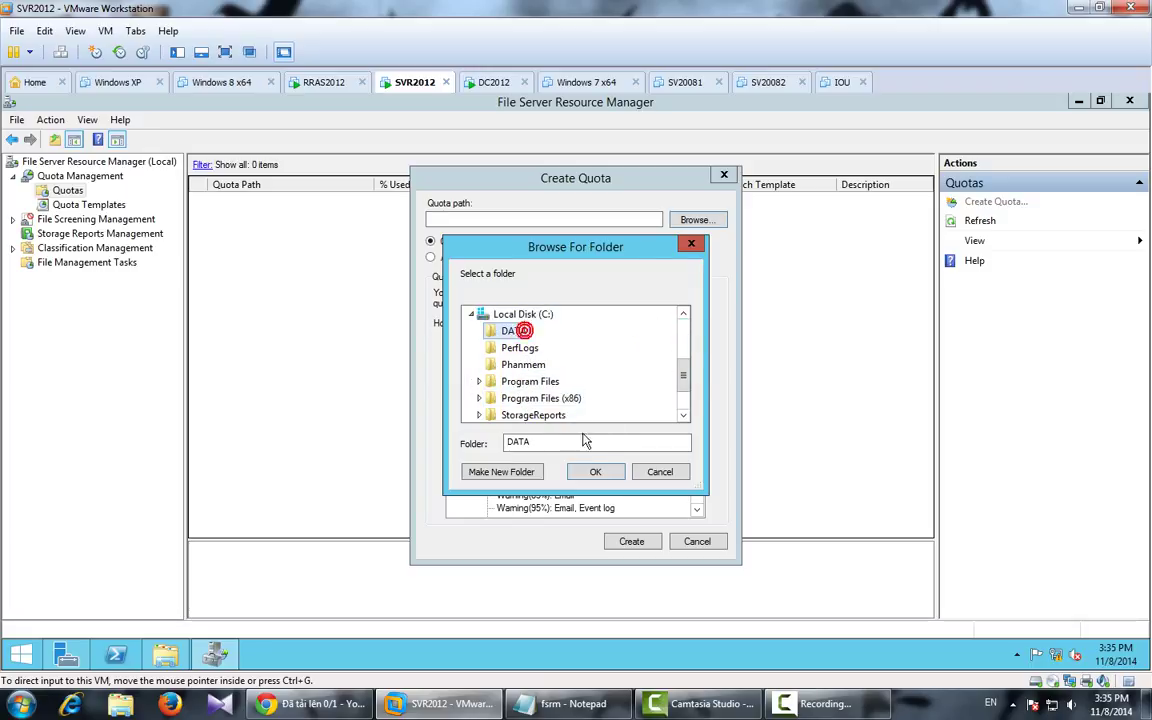
{"action": "left_click", "coordinate": [595, 471]}
{"action": "left_click", "coordinate": [537, 359]}
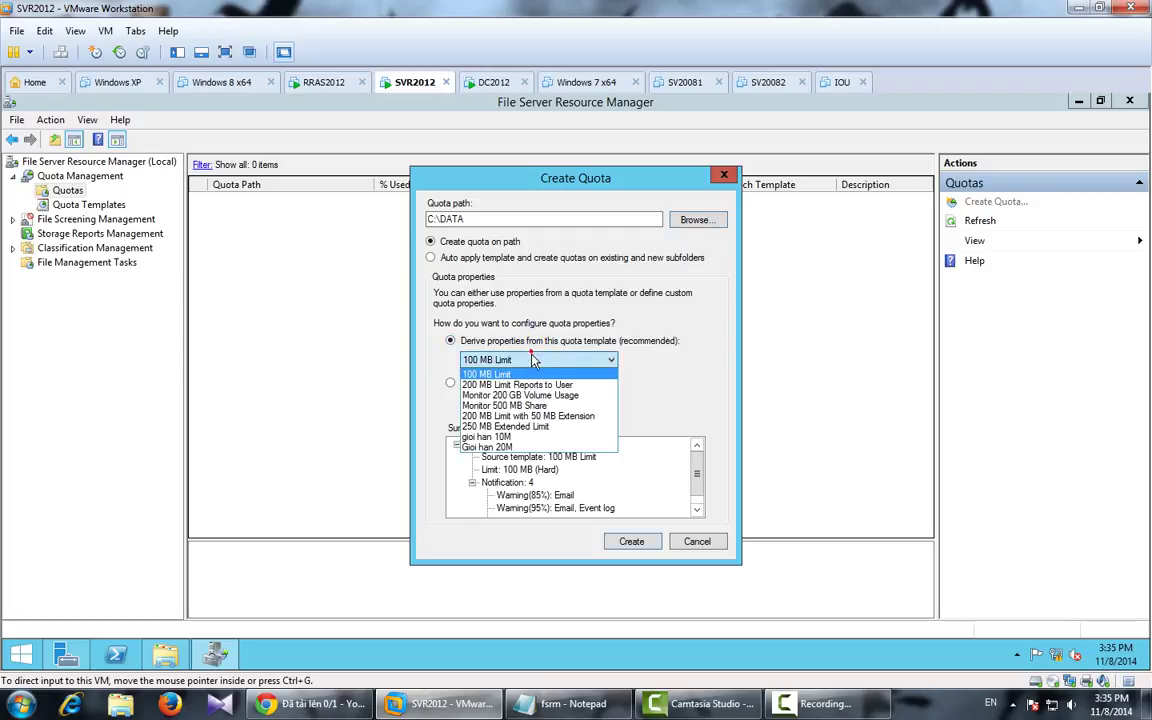
{"action": "left_click", "coordinate": [470, 447]}
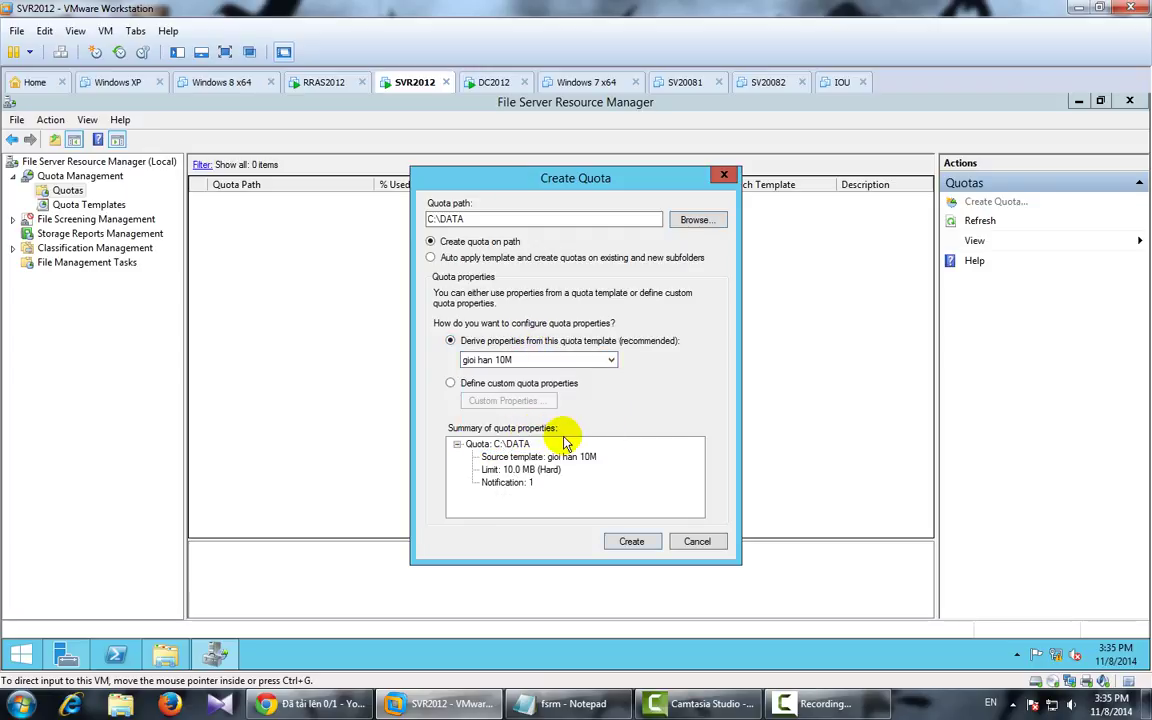
{"action": "left_click", "coordinate": [625, 540]}
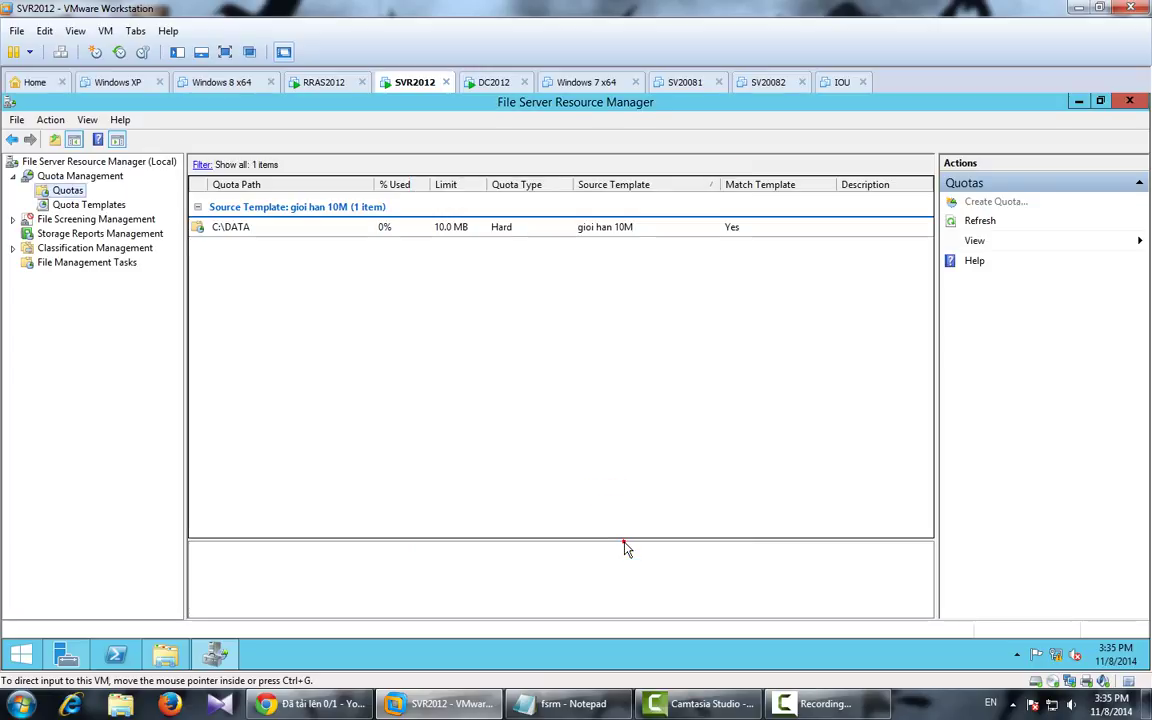
Step: Create a quota on C:\Phanmem using the Gioi han 20M template, a 20.0 MB hard limit
{"action": "right_click", "coordinate": [69, 190]}
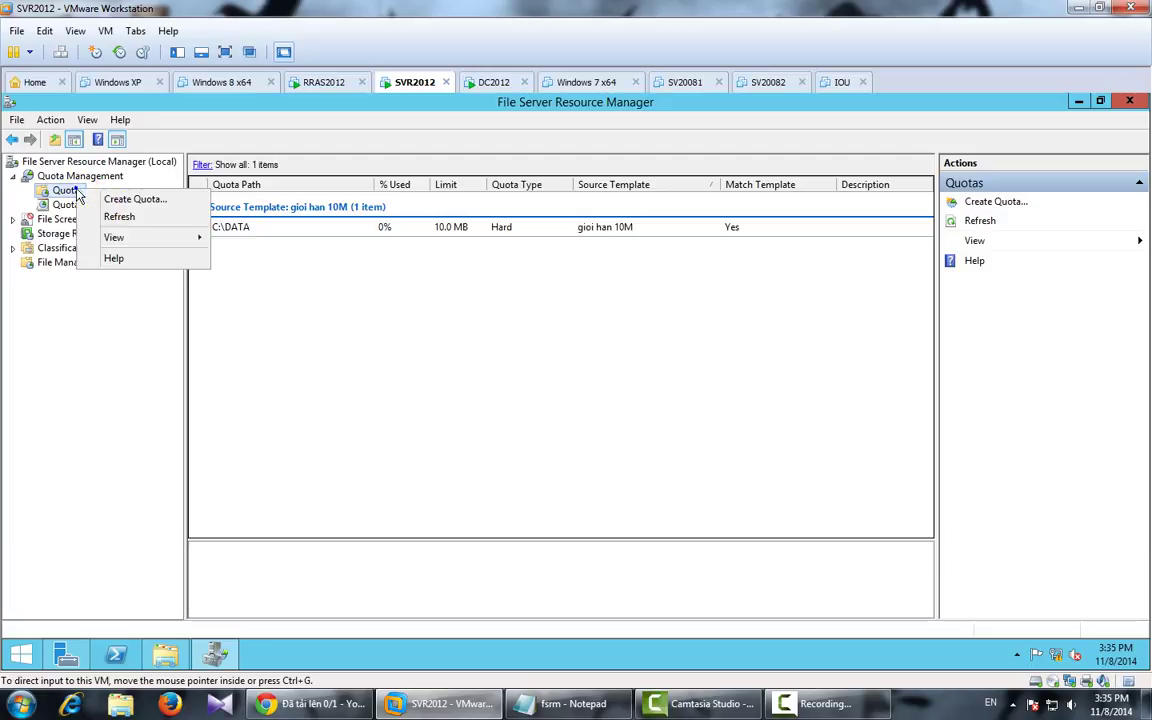
{"action": "left_click", "coordinate": [115, 196]}
{"action": "left_click", "coordinate": [694, 219]}
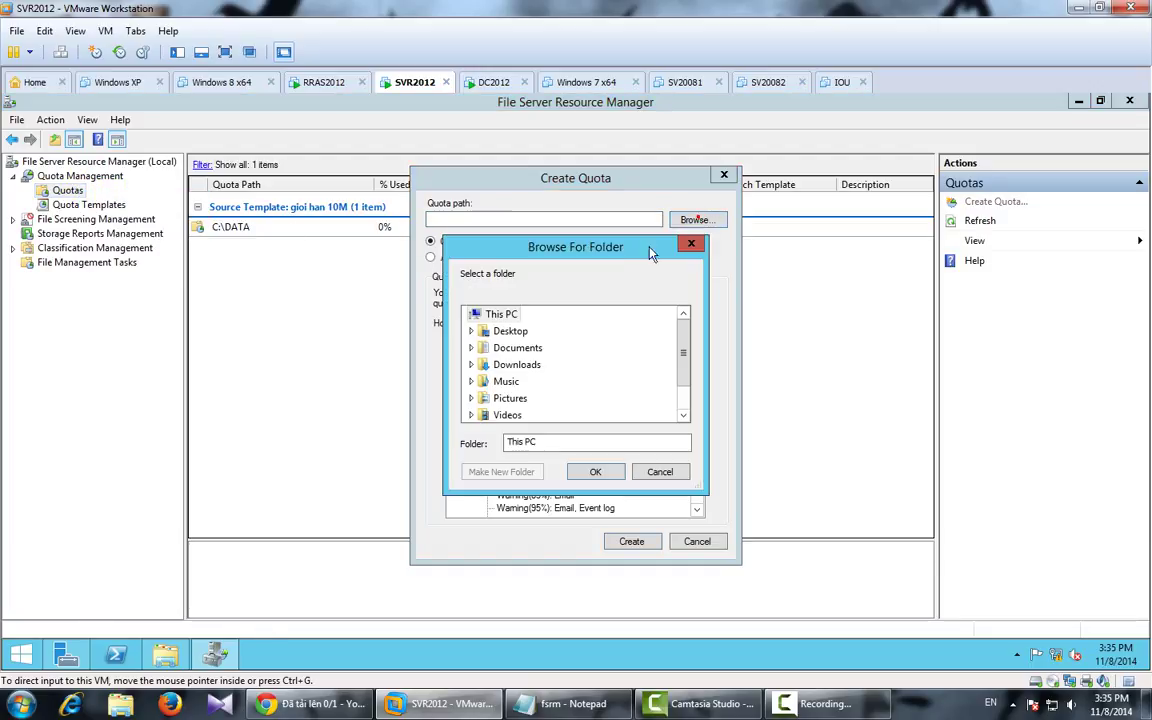
{"action": "left_click_drag", "start_coordinate": [679, 343], "coordinate": [684, 381]}
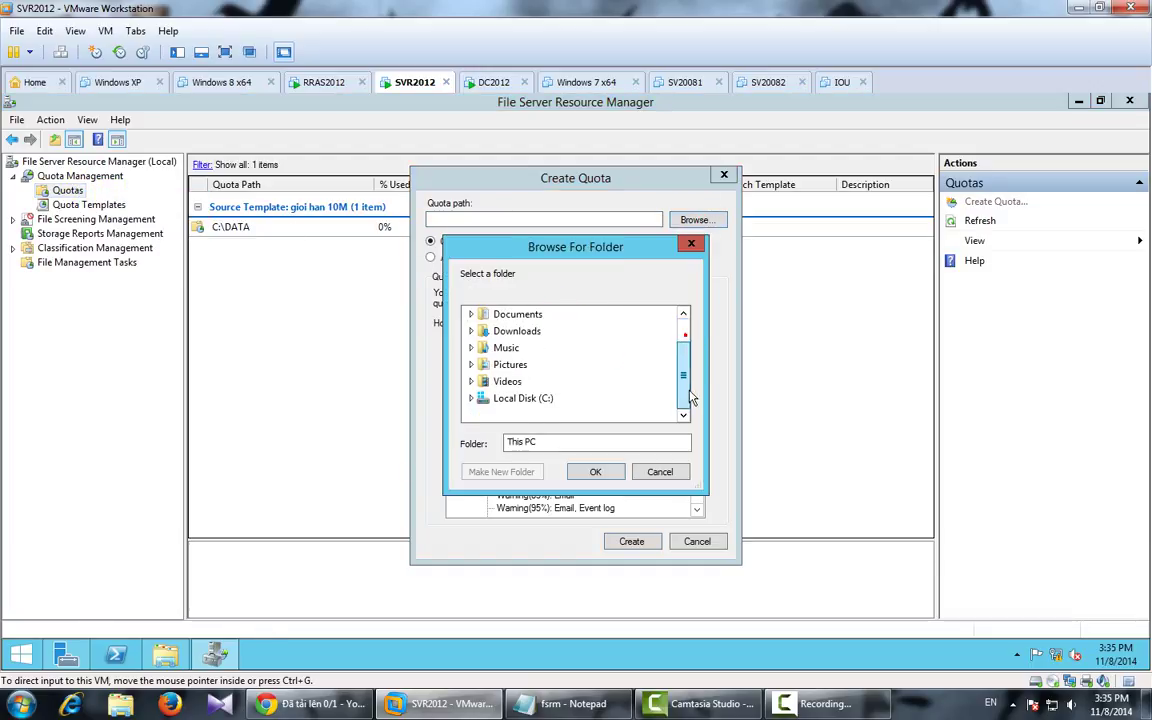
{"action": "double_click", "coordinate": [500, 398]}
{"action": "left_click", "coordinate": [522, 365]}
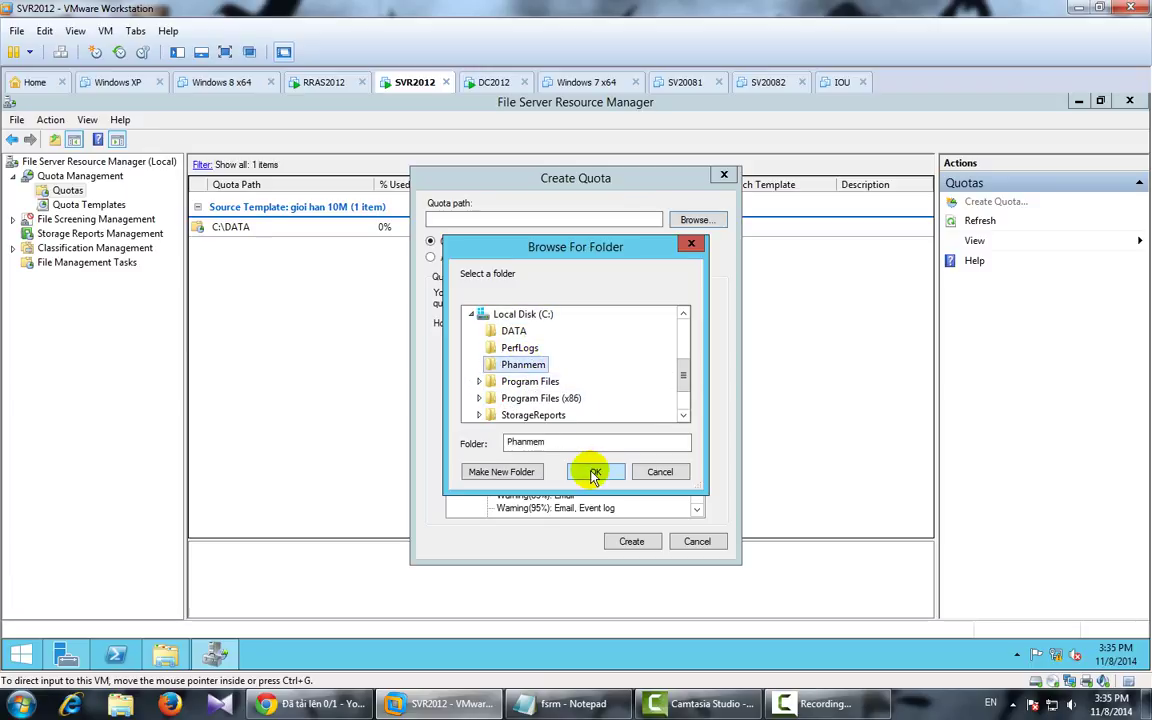
{"action": "left_click", "coordinate": [593, 471]}
{"action": "left_click", "coordinate": [475, 359]}
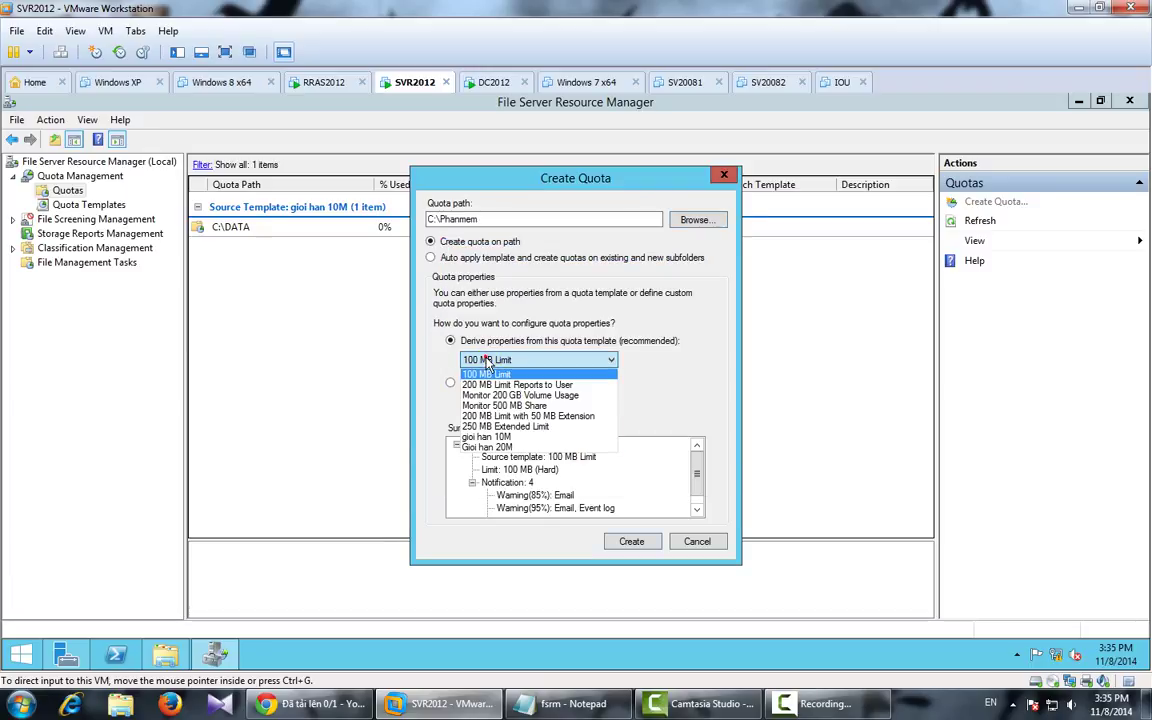
{"action": "left_click", "coordinate": [483, 444]}
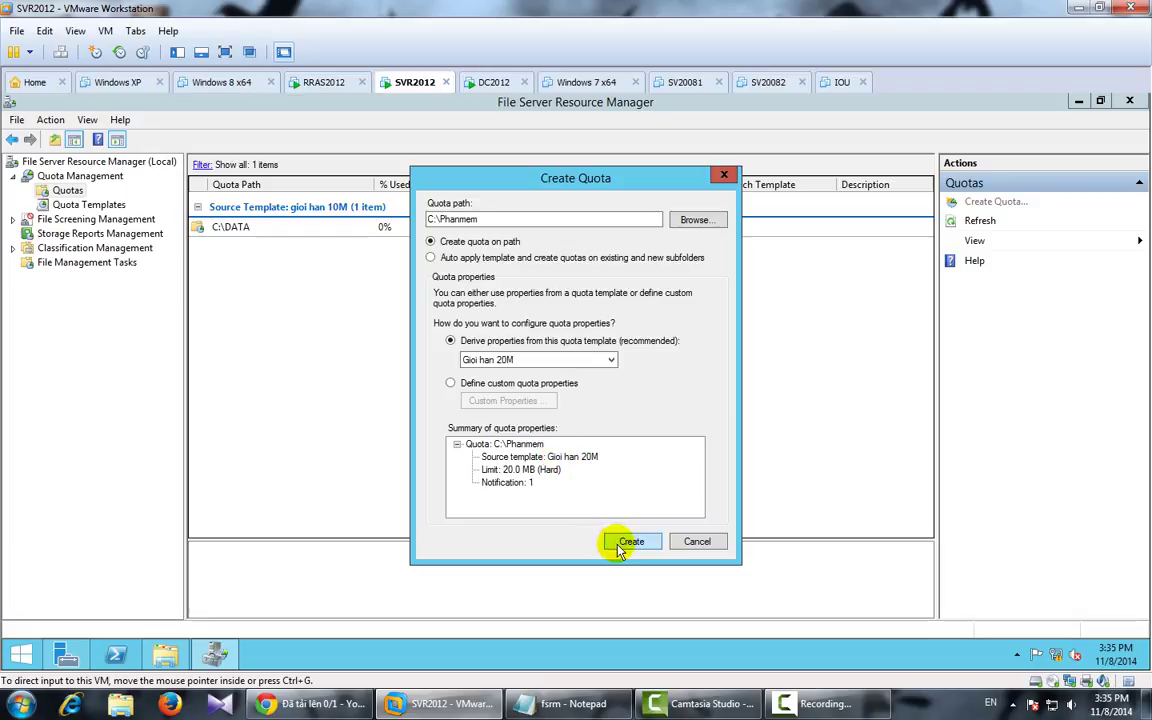
{"action": "left_click", "coordinate": [627, 541]}
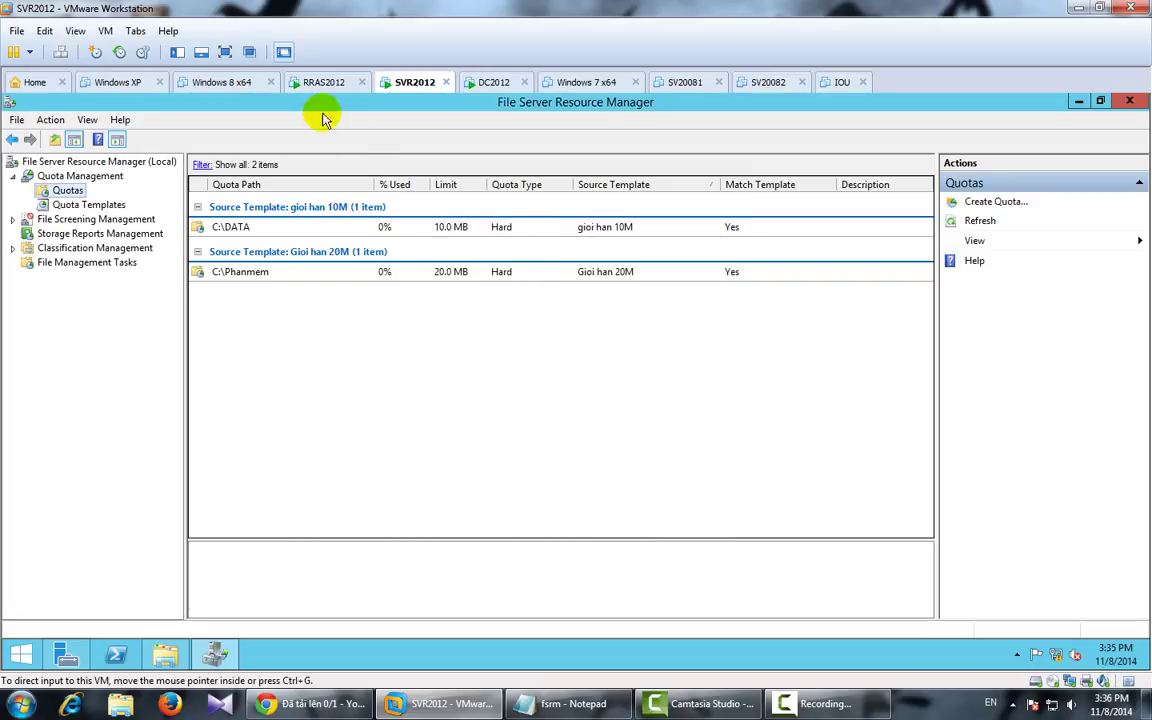
{"action": "left_click", "coordinate": [307, 80]}
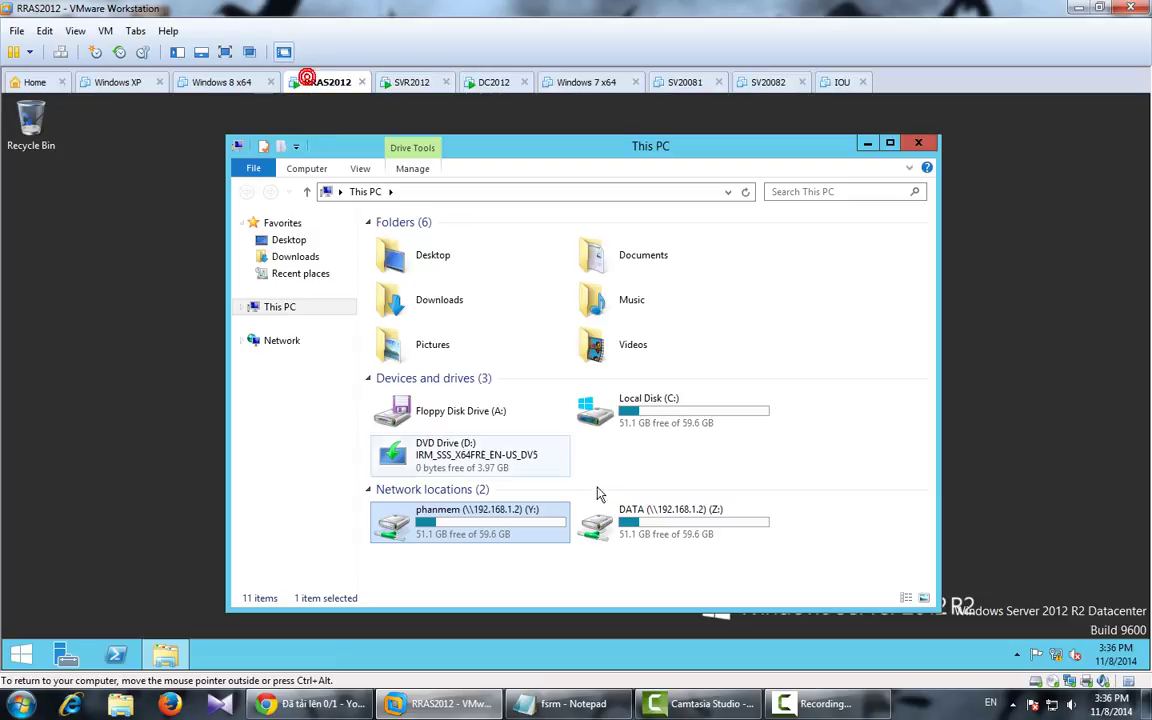
Step: Refresh This PC on RRAS2012 so Y: phanmem shows 20.0 MB and Z: DATA 10.0 MB
{"action": "left_click", "coordinate": [593, 565]}
{"action": "right_click", "coordinate": [586, 550]}
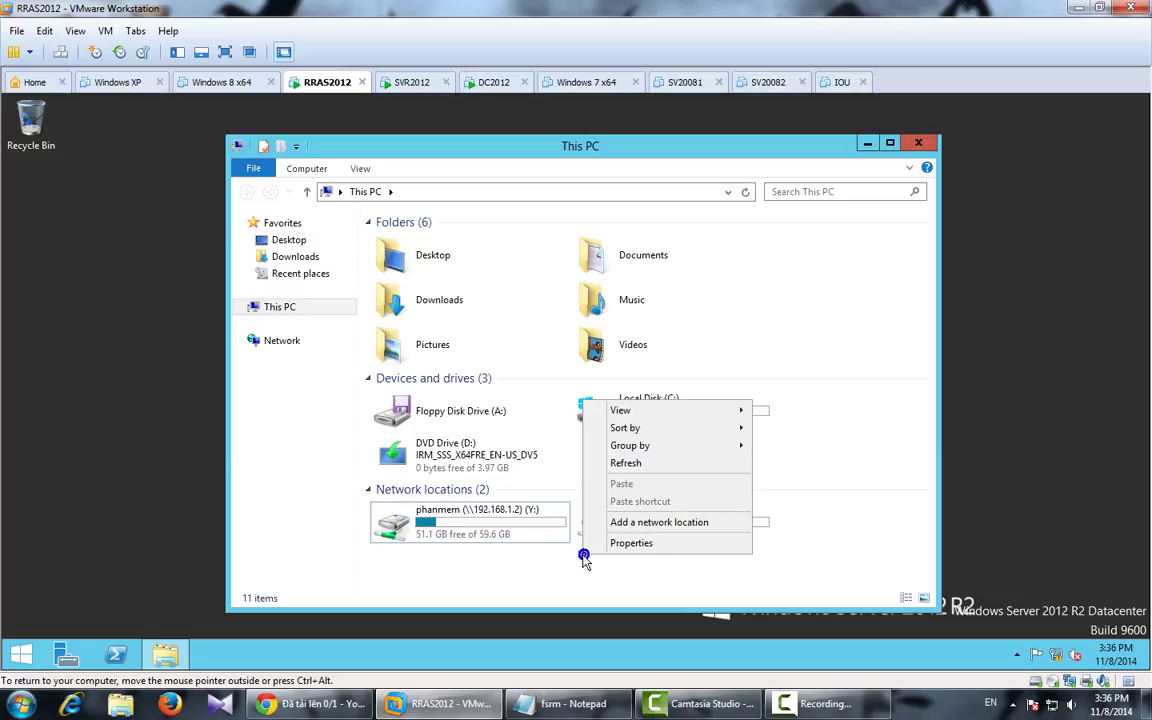
{"action": "left_click", "coordinate": [823, 483]}
{"action": "right_click", "coordinate": [823, 480]}
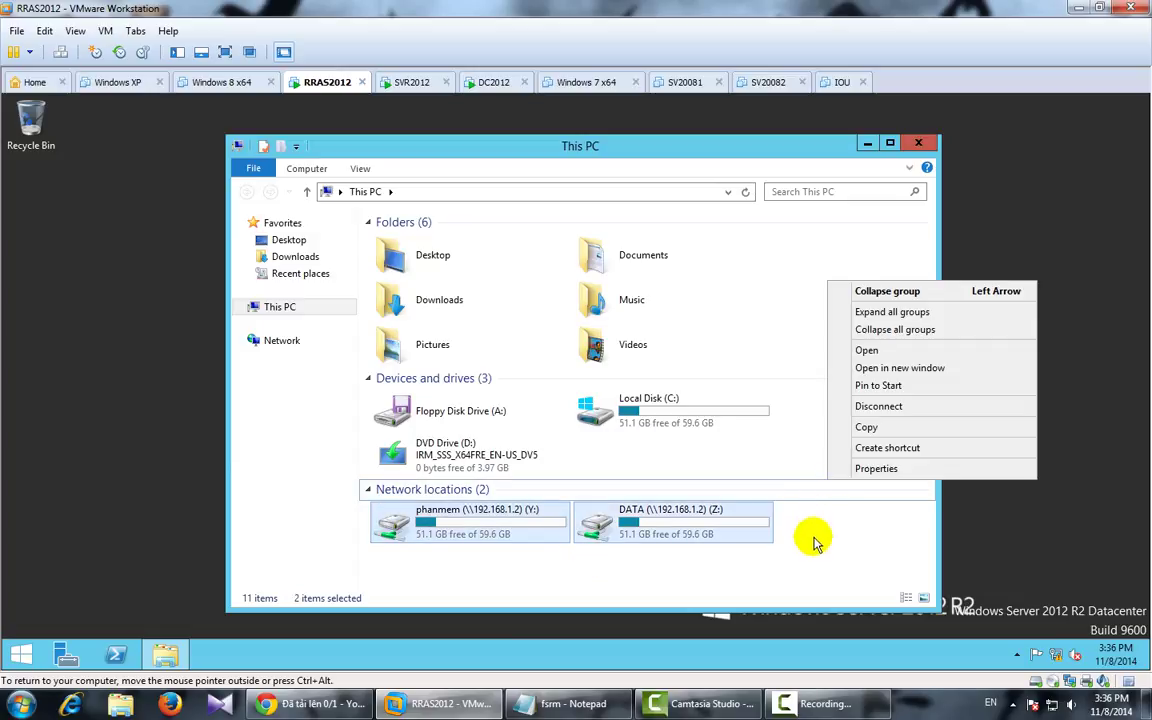
{"action": "right_click", "coordinate": [812, 536]}
{"action": "left_click", "coordinate": [858, 446]}
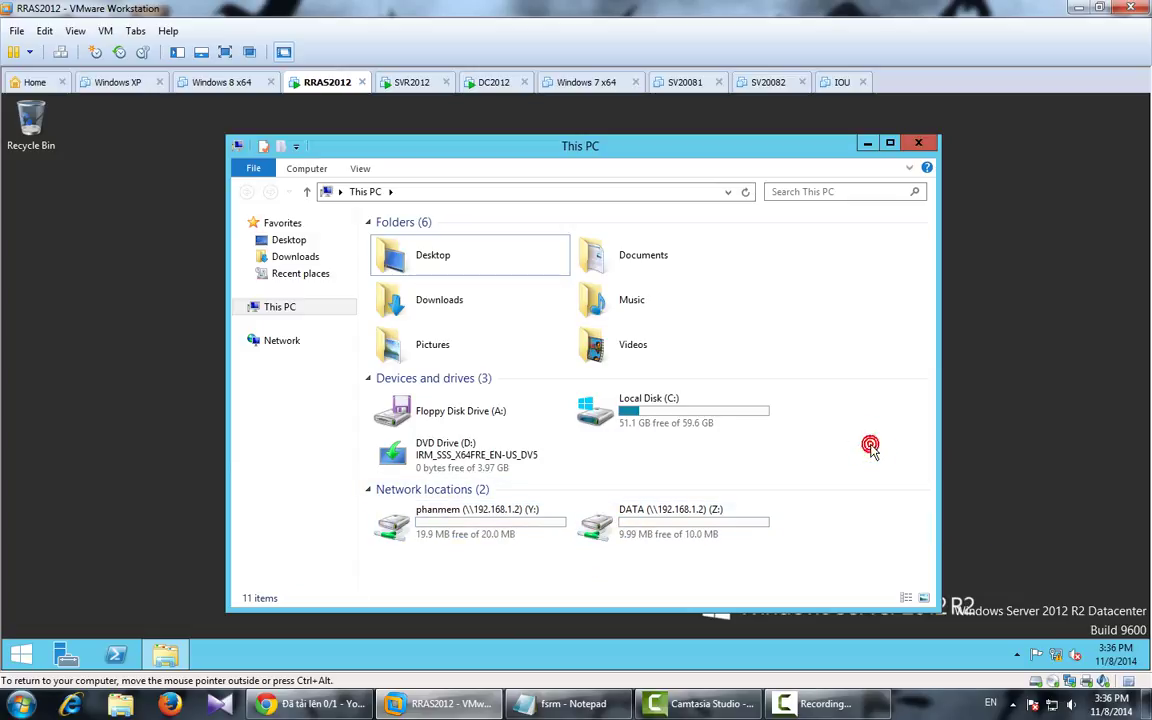
{"action": "left_click", "coordinate": [499, 534]}
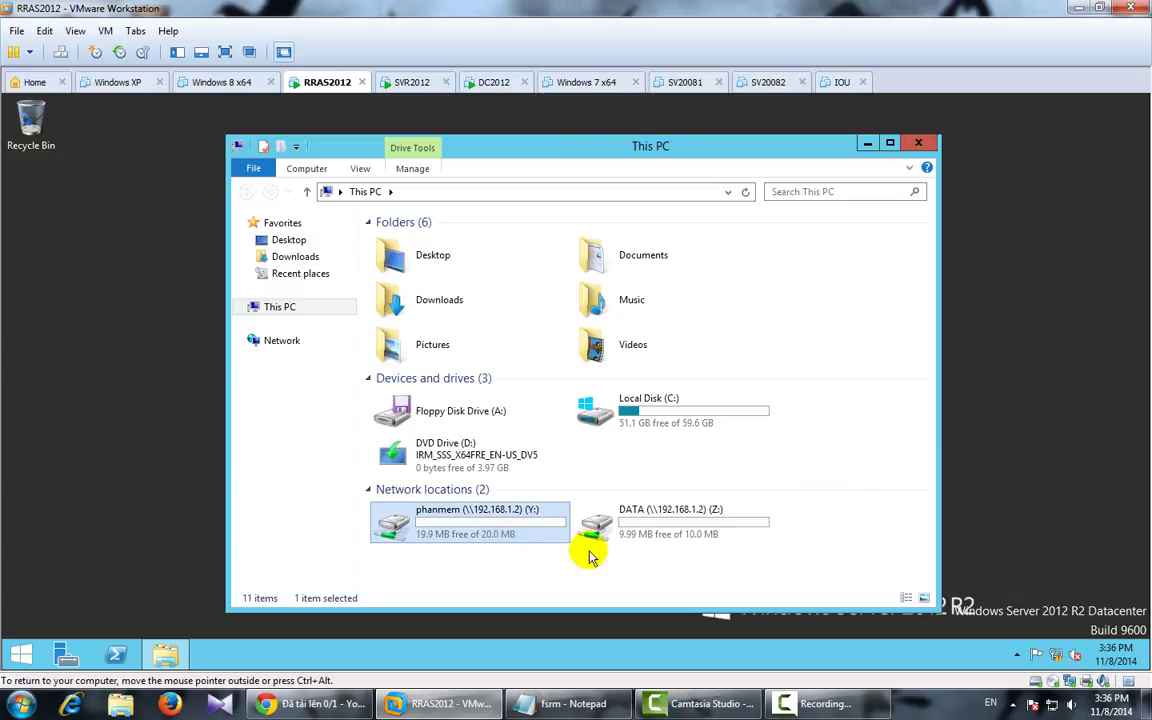
{"action": "left_click", "coordinate": [685, 530]}
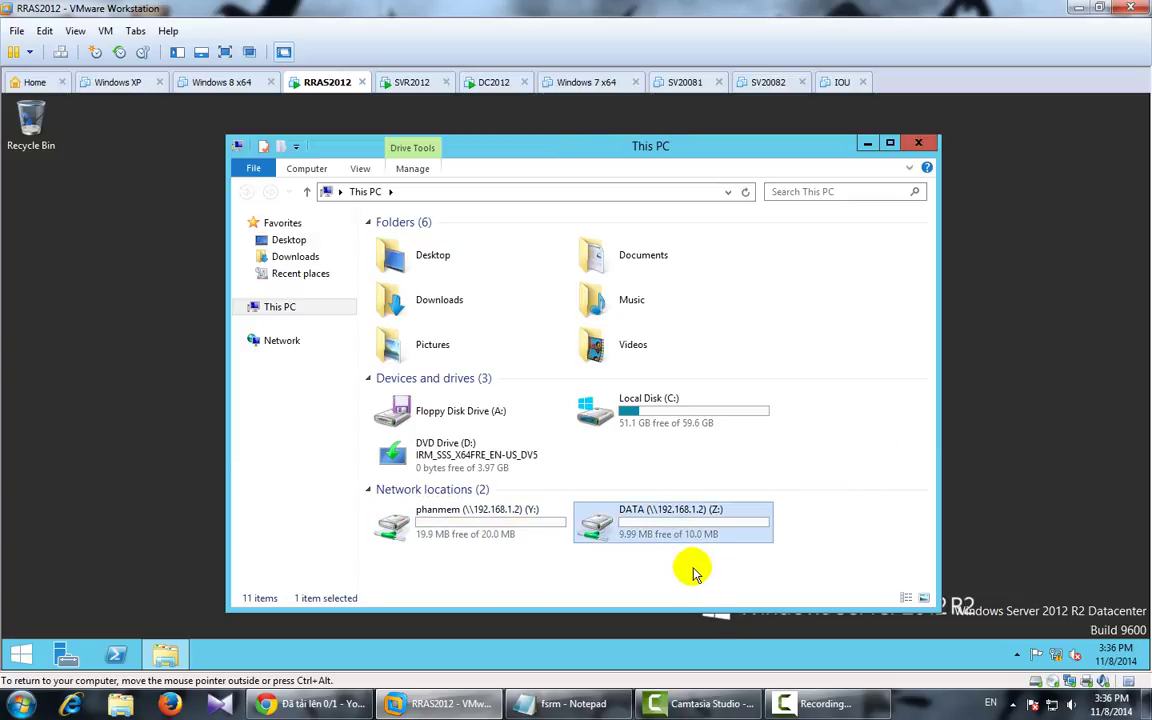
{"action": "left_click", "coordinate": [565, 703]}
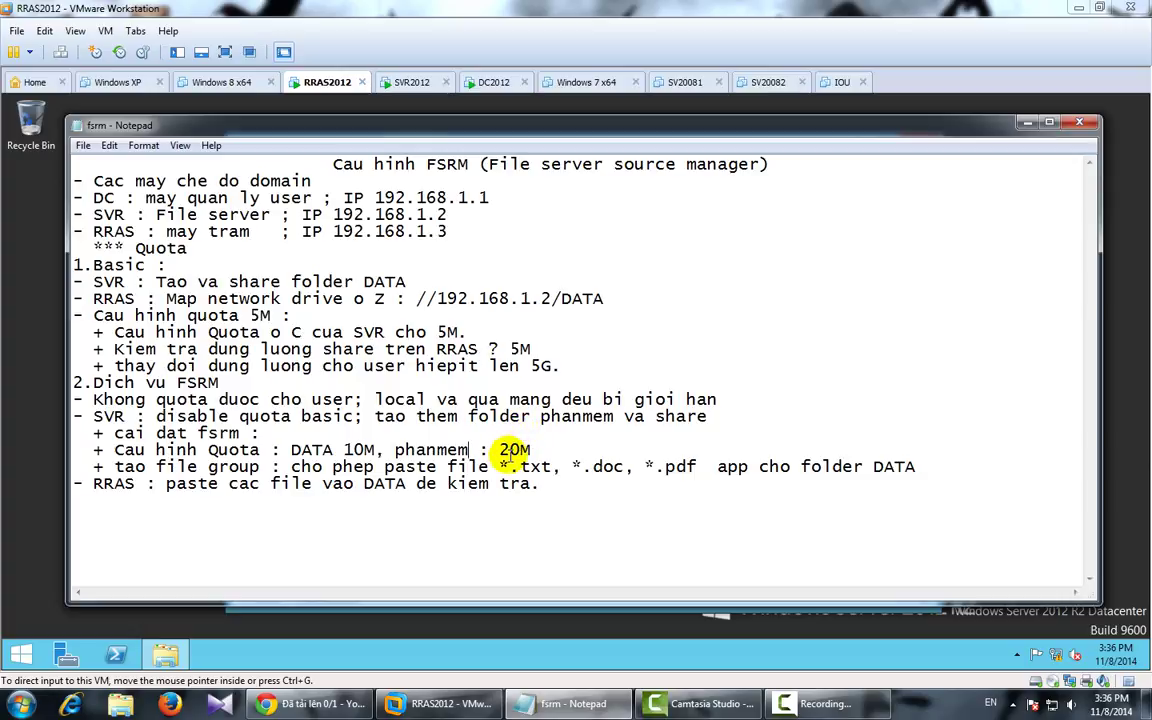
Step: Review the file group and client test lines in the fsrm notes, then minimise Notepad
{"action": "left_click_drag", "start_coordinate": [124, 466], "coordinate": [258, 485]}
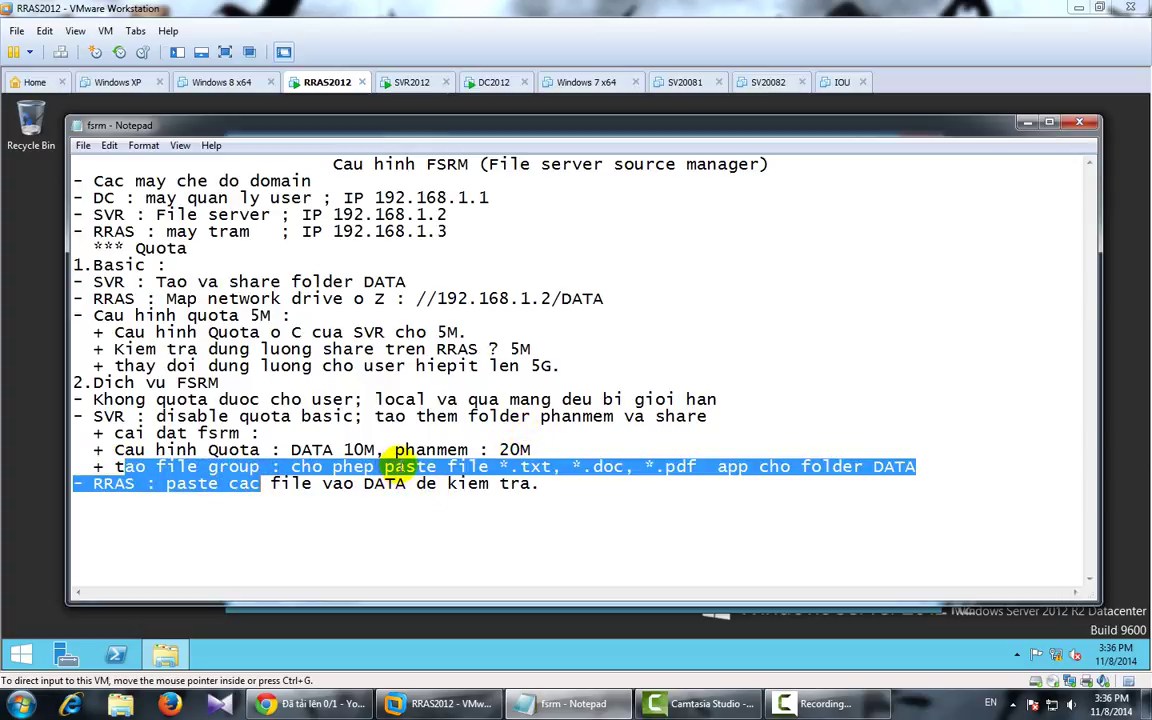
{"action": "left_click", "coordinate": [410, 465]}
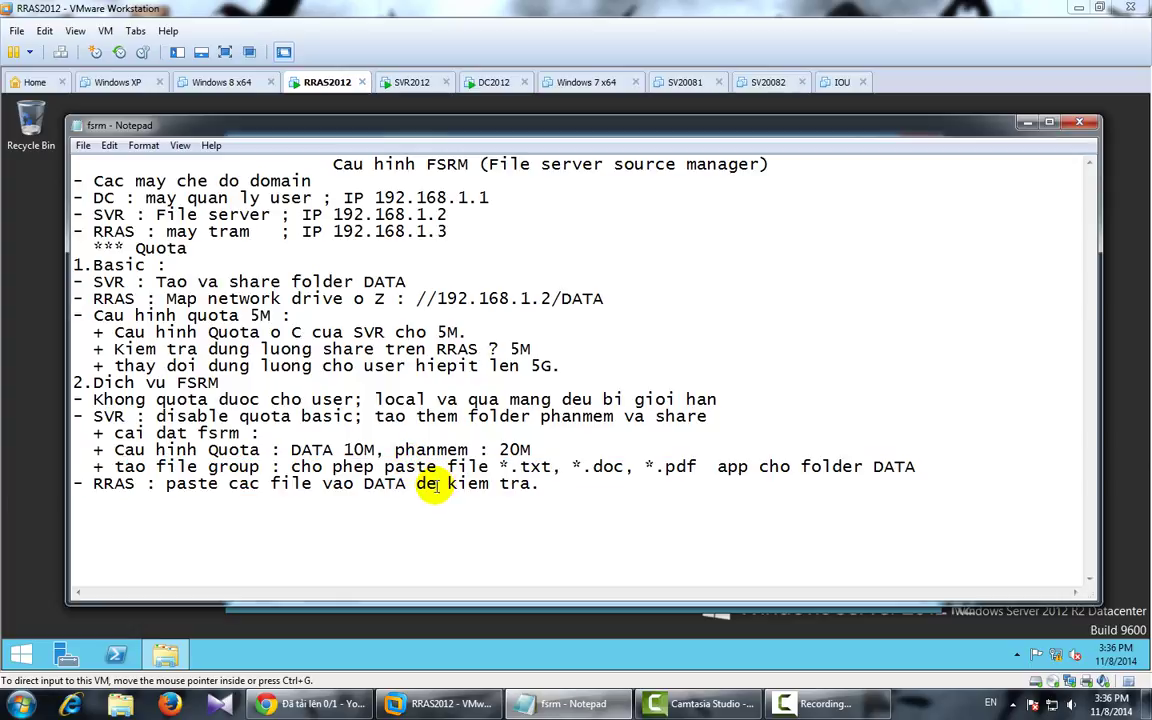
{"action": "left_click", "coordinate": [568, 705]}
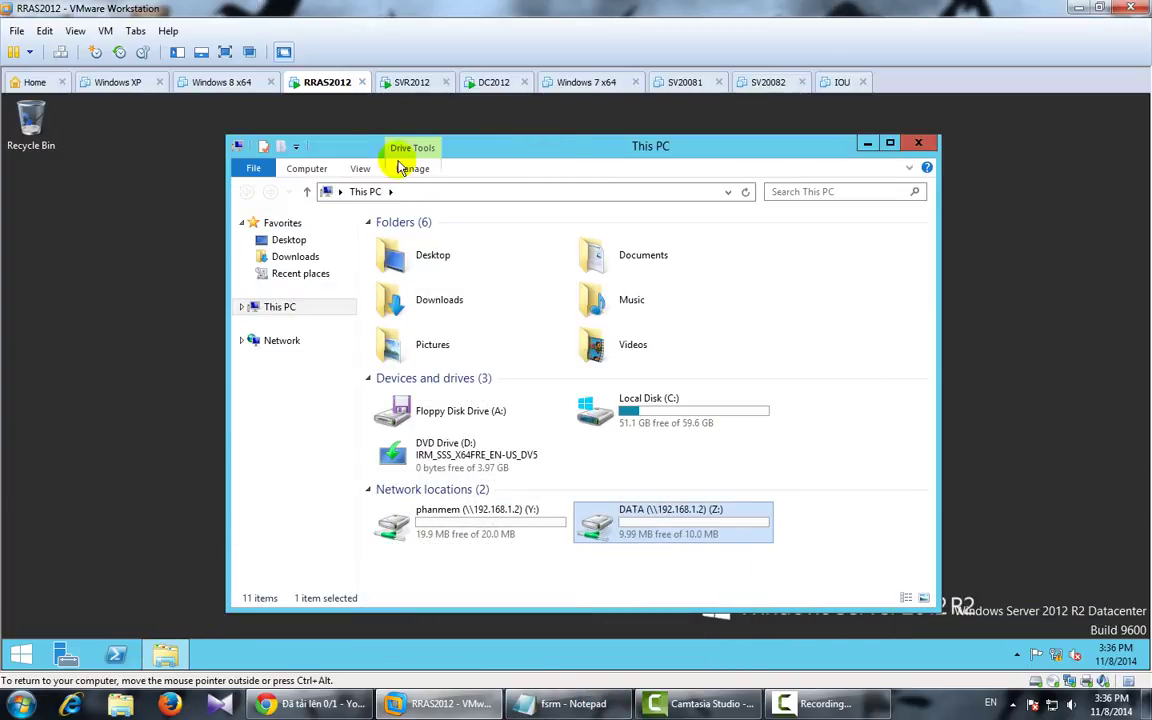
Step: Copy bootmgr from the DVD drive into the phanmem (Y:) network drive
{"action": "left_click", "coordinate": [408, 82]}
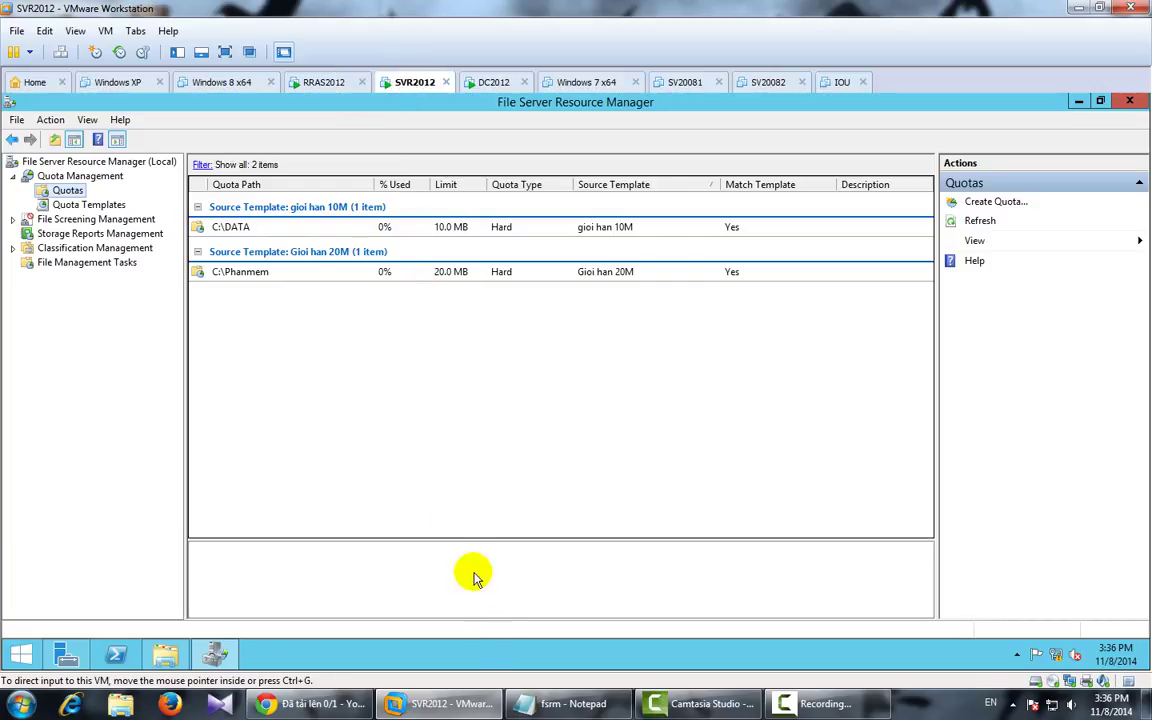
{"action": "left_click", "coordinate": [320, 86]}
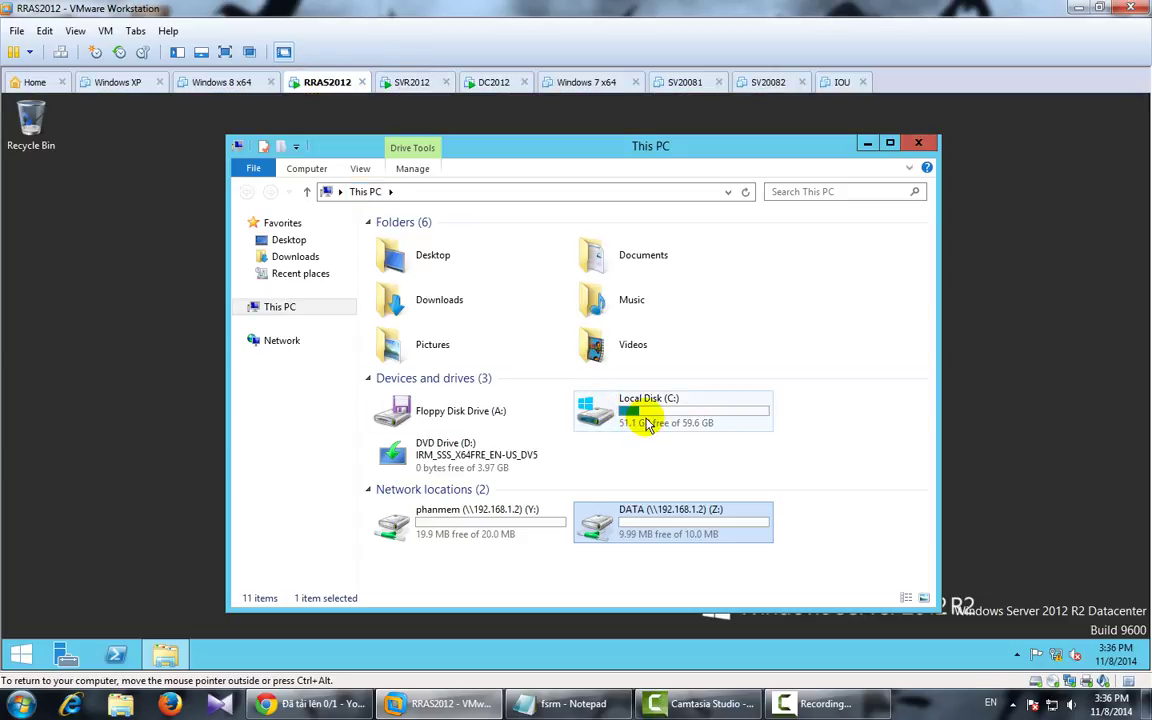
{"action": "double_click", "coordinate": [457, 458]}
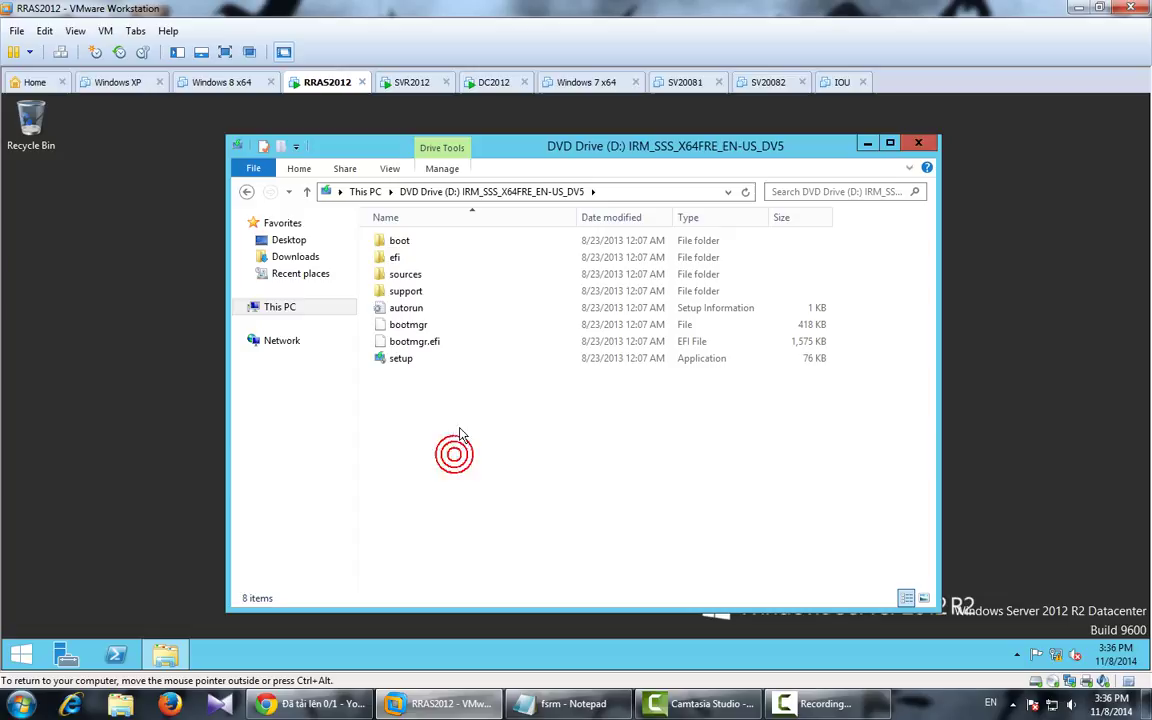
{"action": "left_click", "coordinate": [433, 348]}
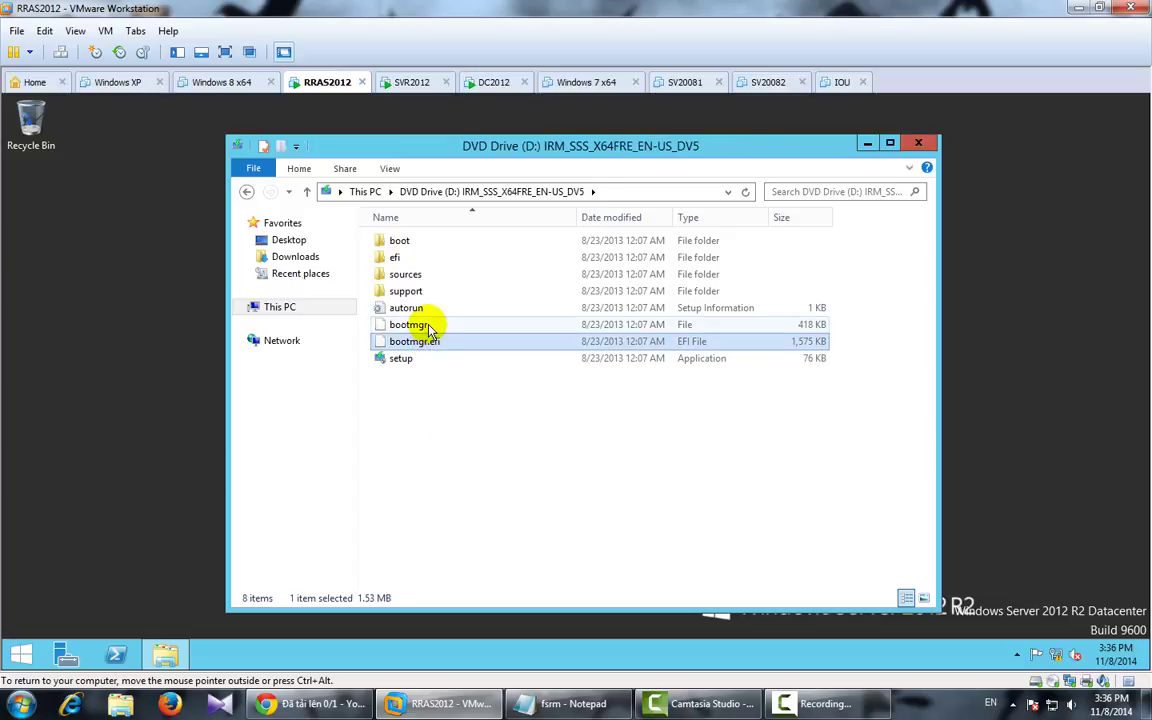
{"action": "left_click", "coordinate": [429, 326]}
{"action": "right_click", "coordinate": [429, 326]}
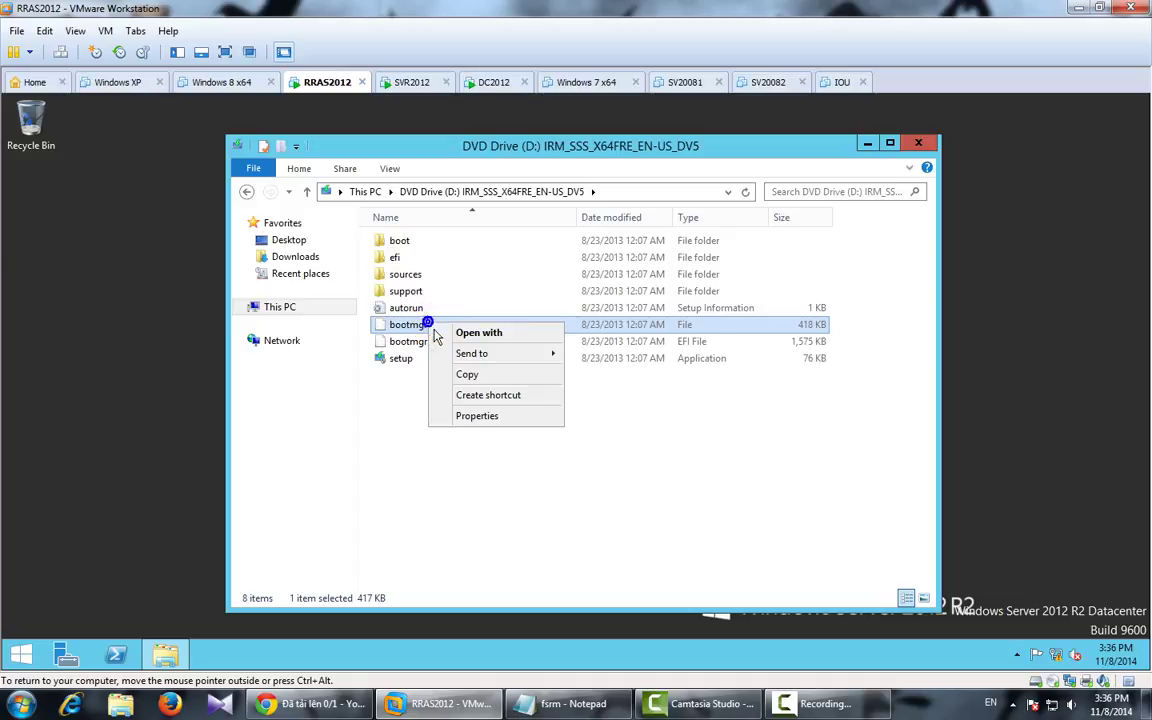
{"action": "left_click", "coordinate": [478, 377]}
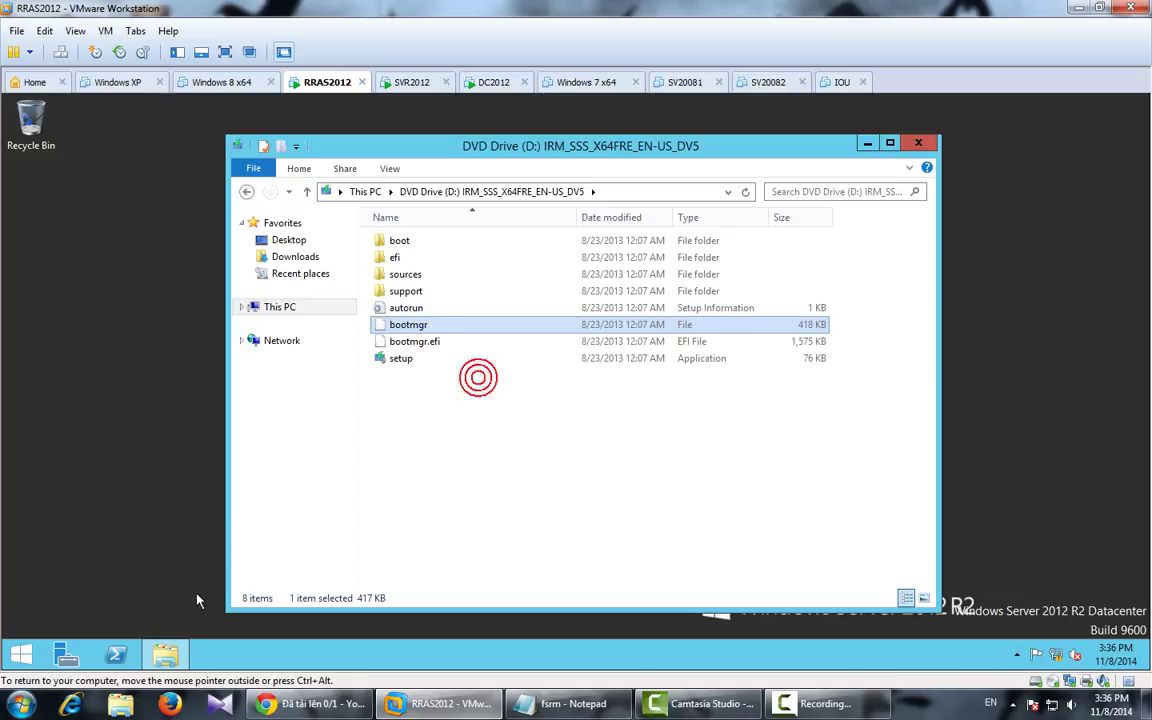
{"action": "right_click", "coordinate": [168, 655]}
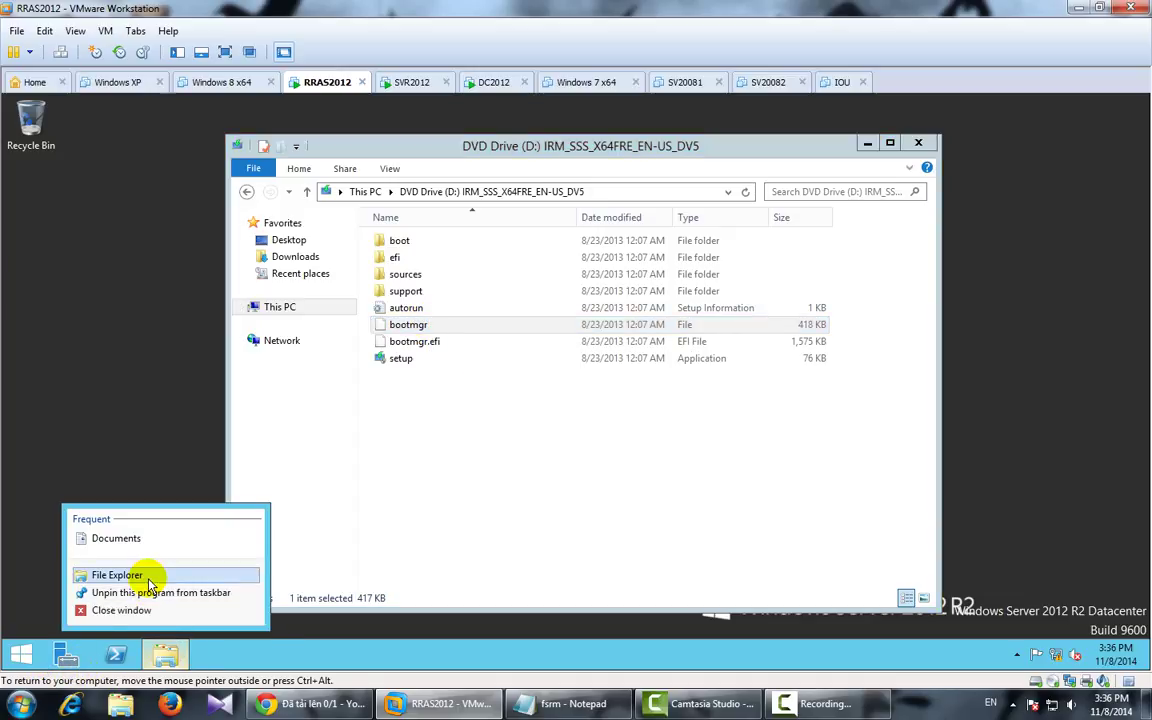
{"action": "left_click", "coordinate": [147, 586]}
{"action": "double_click", "coordinate": [514, 504]}
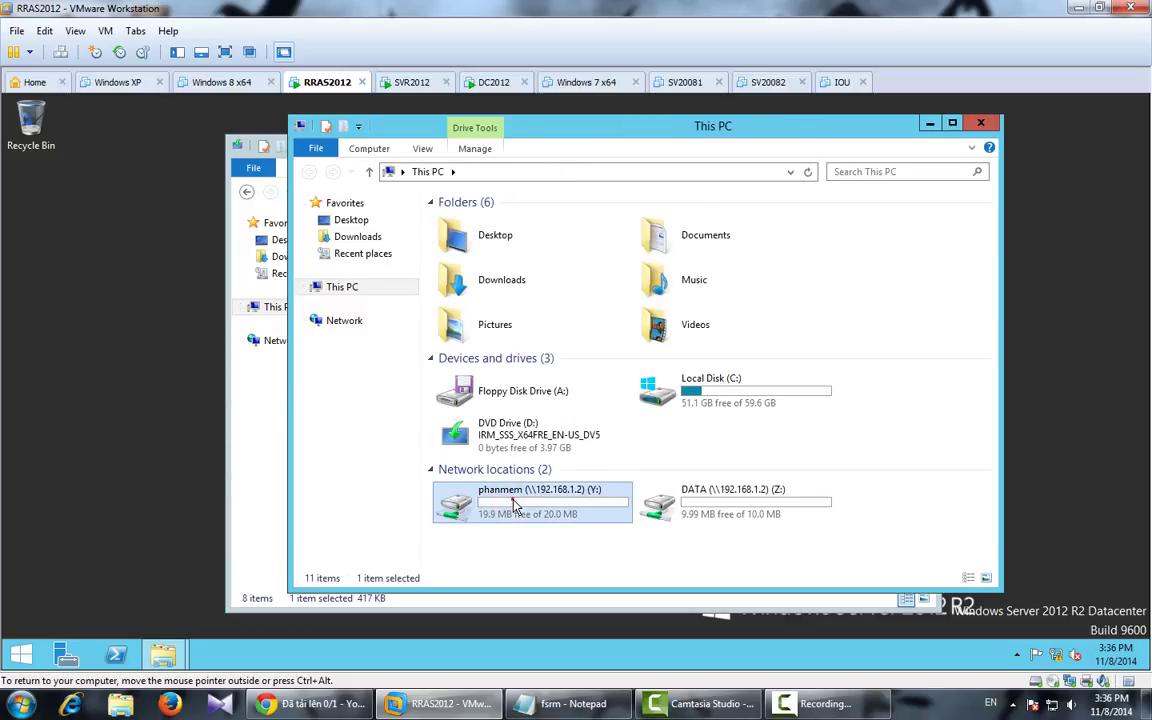
{"action": "right_click", "coordinate": [475, 318]}
{"action": "left_click", "coordinate": [514, 423]}
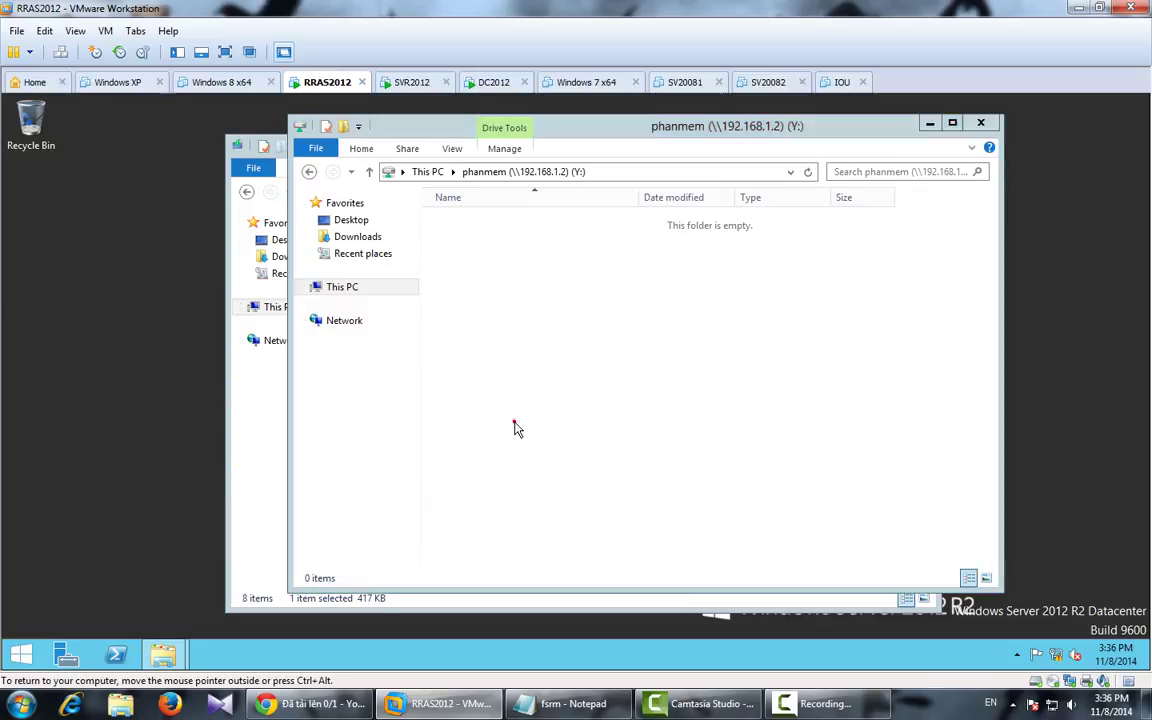
Step: Place the DVD and phanmem windows side by side and copy setup into phanmem
{"action": "left_click_drag", "start_coordinate": [617, 130], "coordinate": [837, 210]}
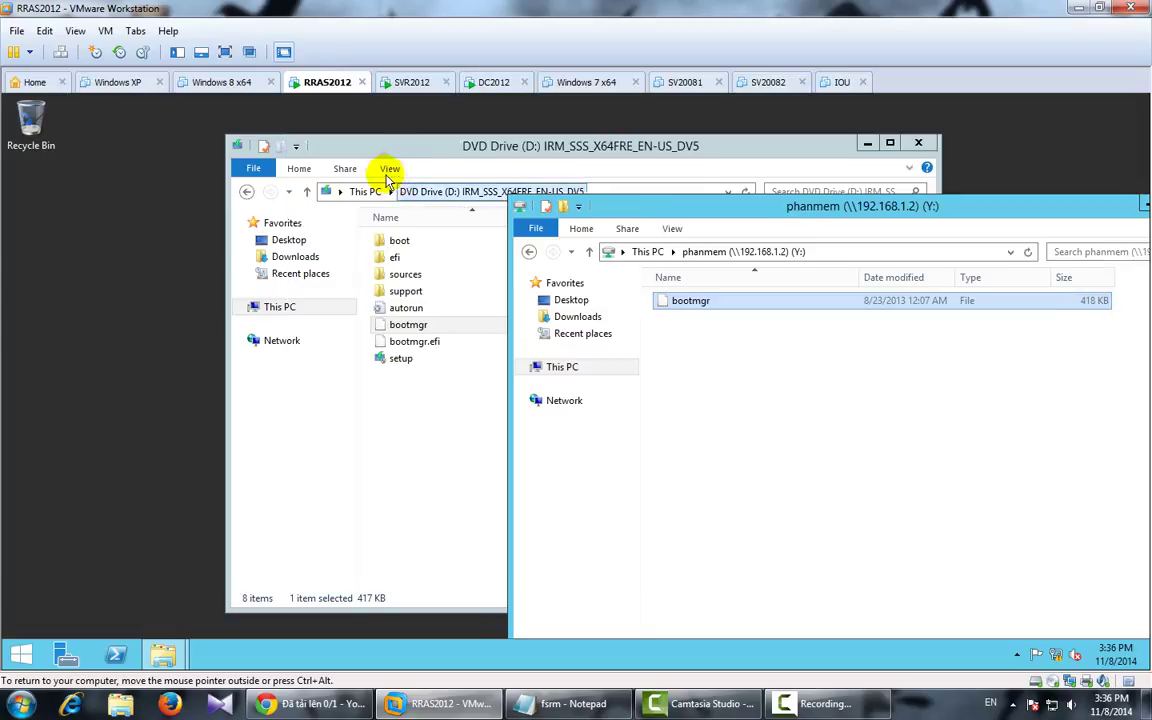
{"action": "left_click_drag", "start_coordinate": [399, 149], "coordinate": [262, 146]}
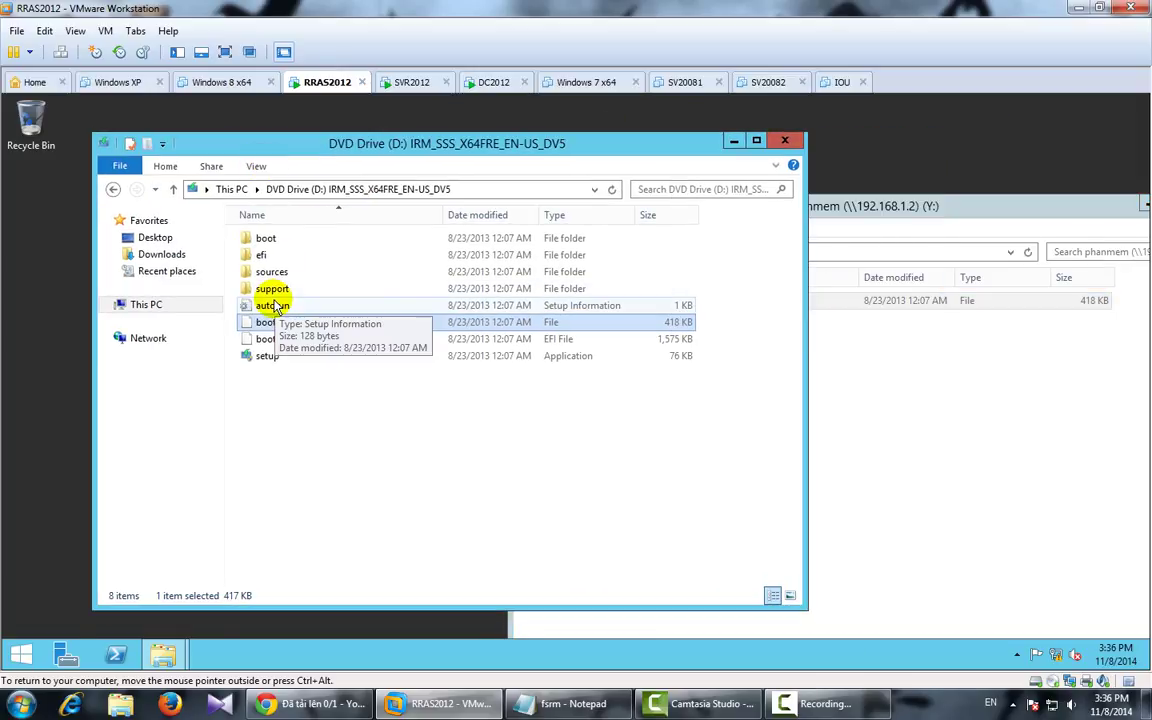
{"action": "right_click", "coordinate": [276, 360]}
{"action": "left_click", "coordinate": [321, 464]}
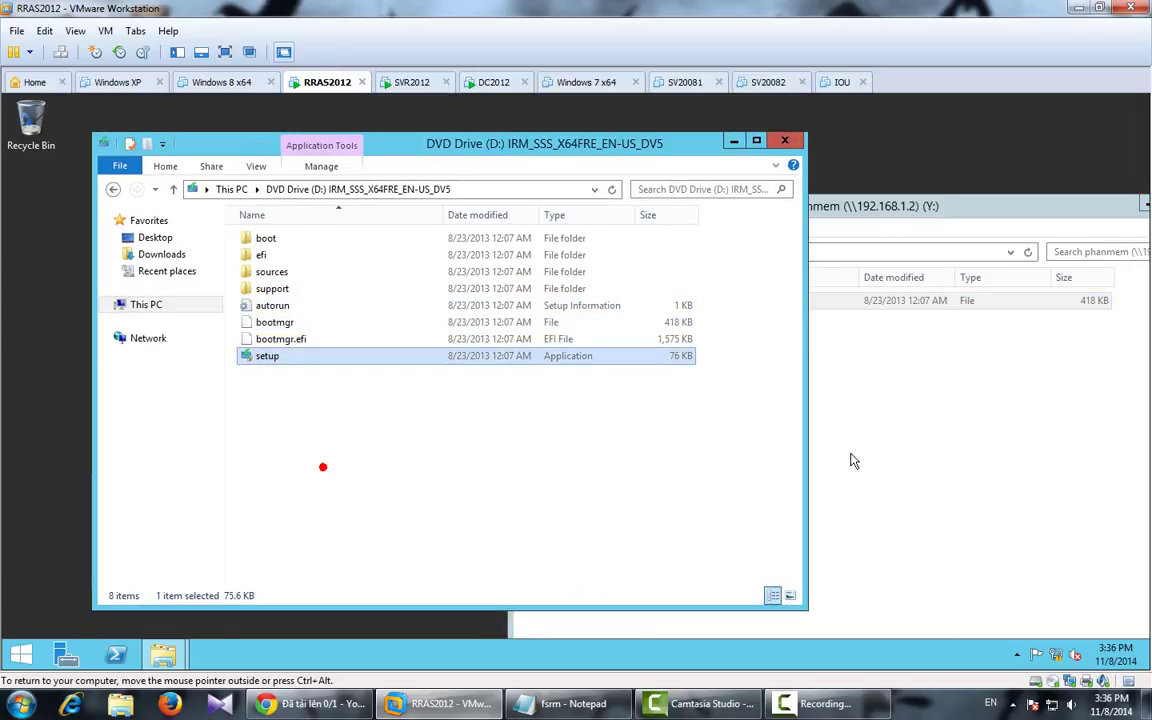
{"action": "left_click", "coordinate": [830, 420]}
{"action": "right_click", "coordinate": [760, 385]}
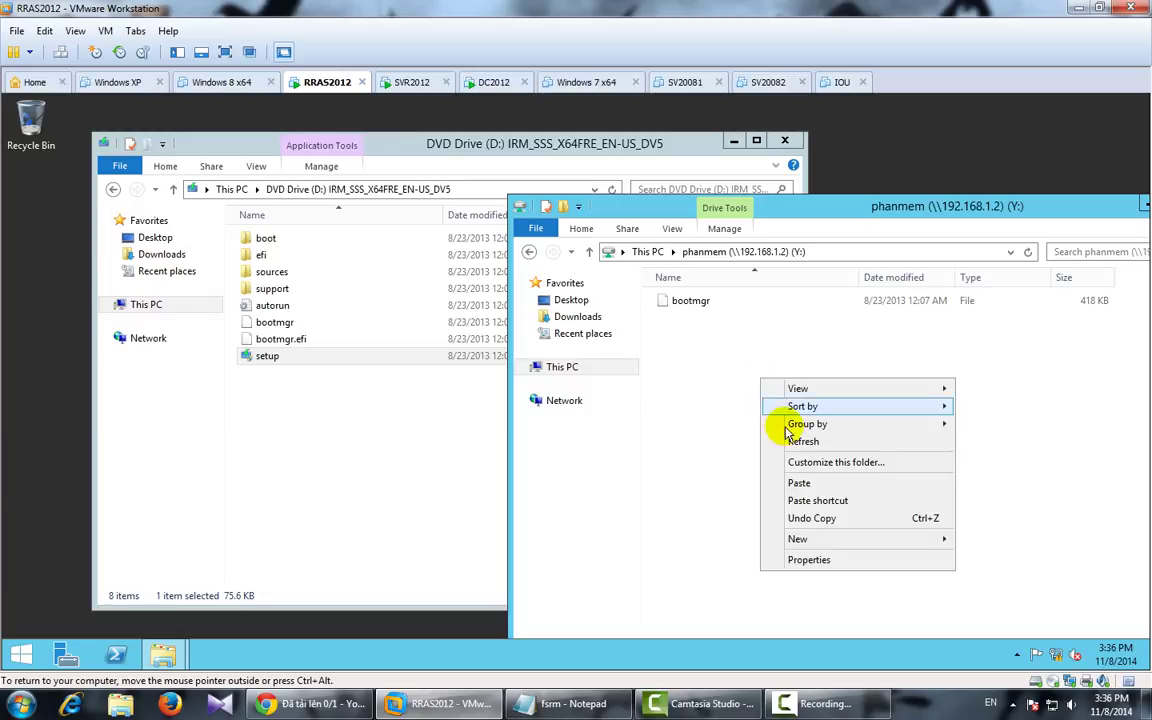
{"action": "left_click", "coordinate": [799, 480]}
{"action": "left_click", "coordinate": [785, 478]}
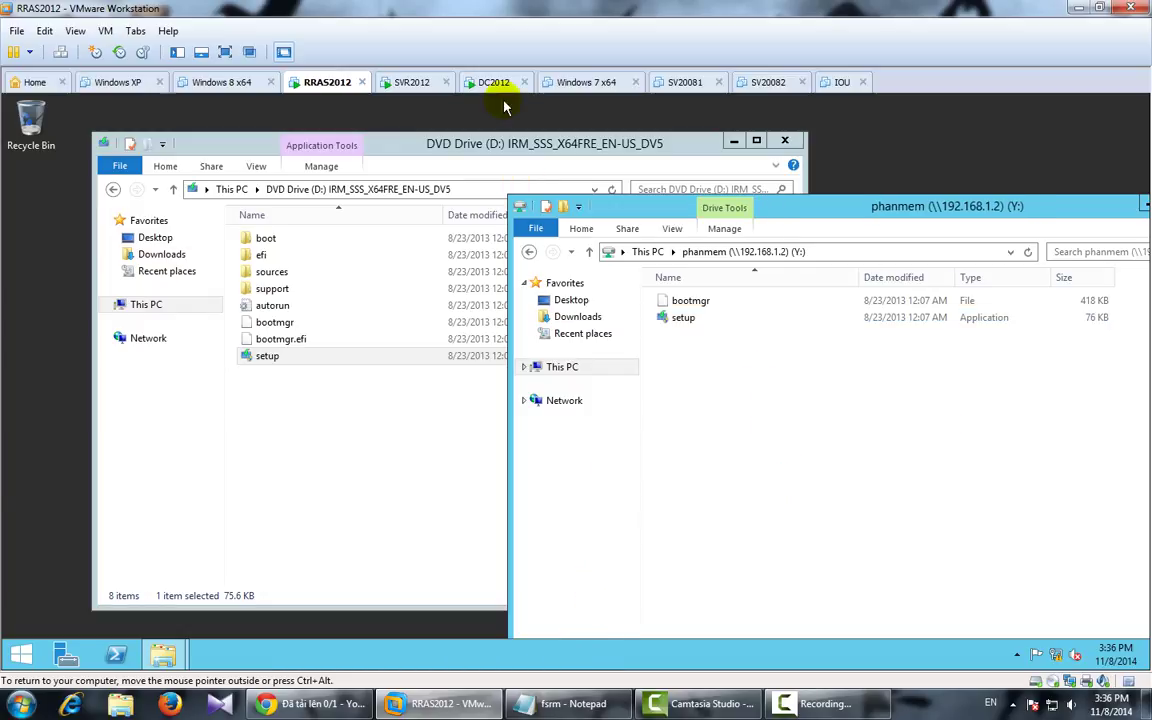
Step: On SVR2012, start a new file group named 'file van phong' that includes *.*
{"action": "left_click", "coordinate": [411, 82]}
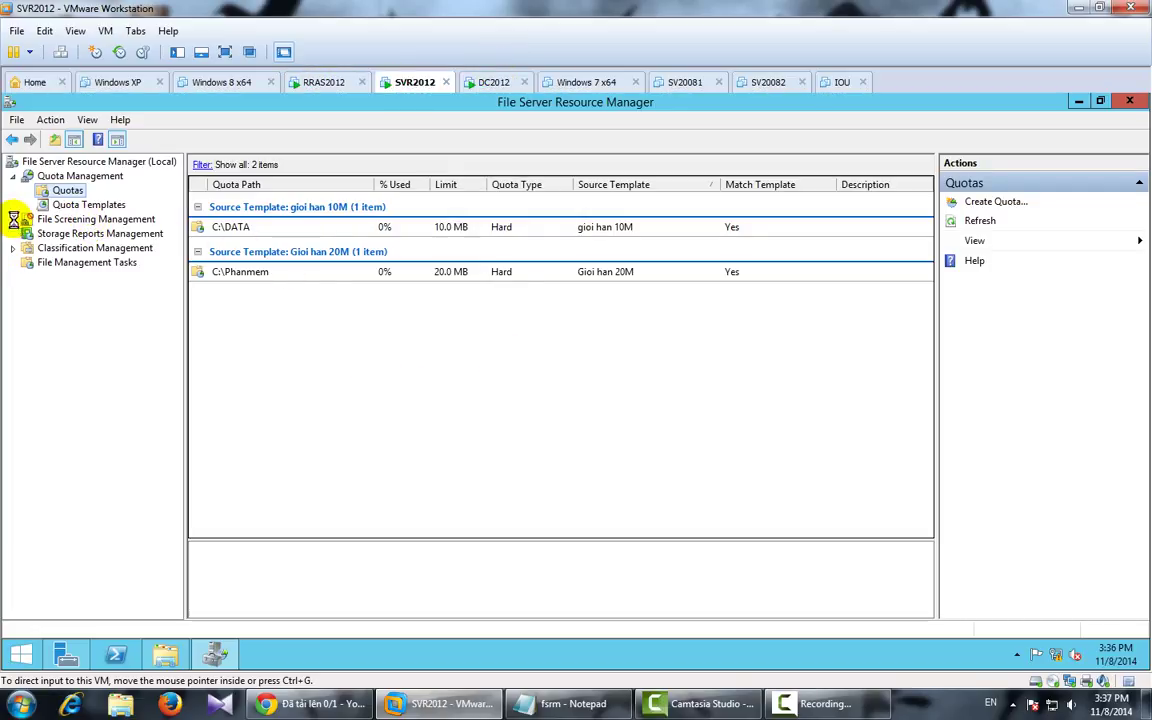
{"action": "left_click", "coordinate": [76, 262]}
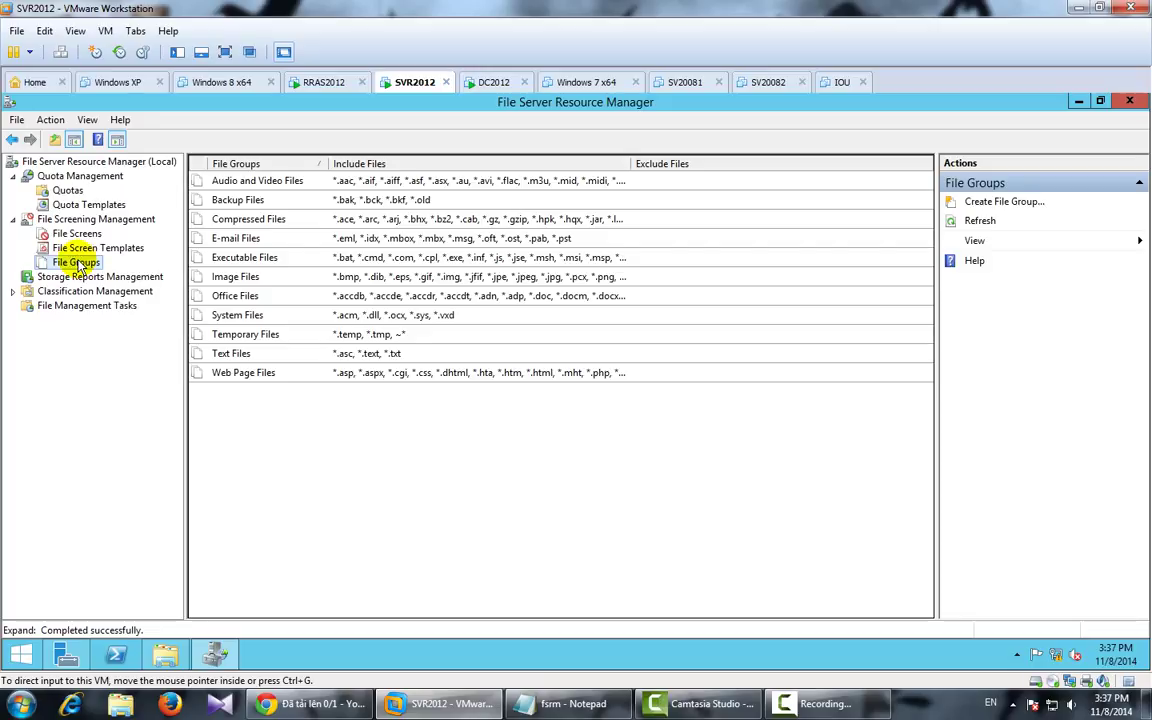
{"action": "right_click", "coordinate": [90, 265]}
{"action": "left_click", "coordinate": [130, 270]}
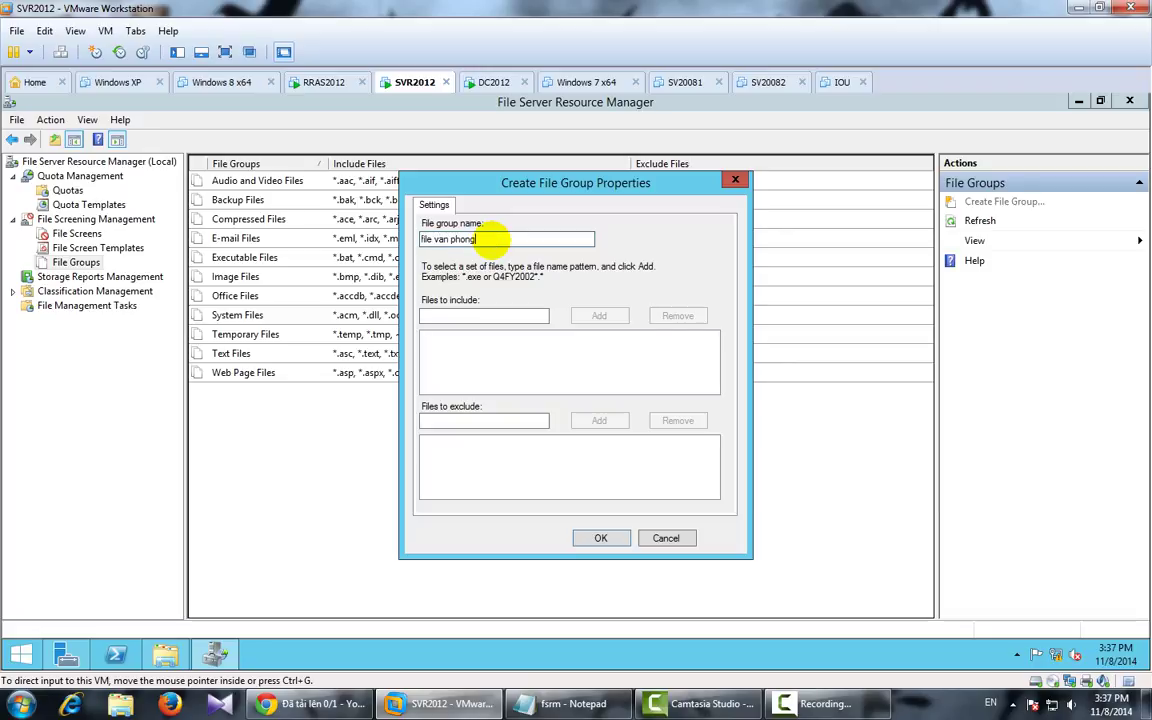
{"action": "left_click", "coordinate": [461, 316]}
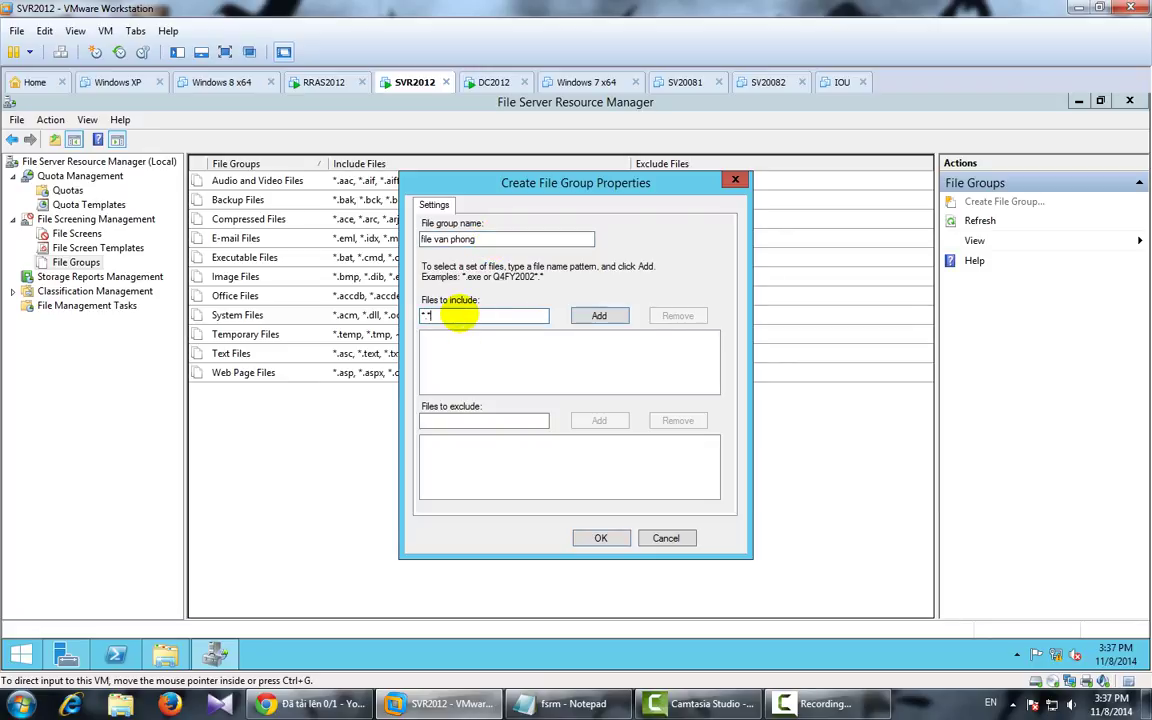
{"action": "type", "text": "*.*"}
{"action": "left_click", "coordinate": [595, 316]}
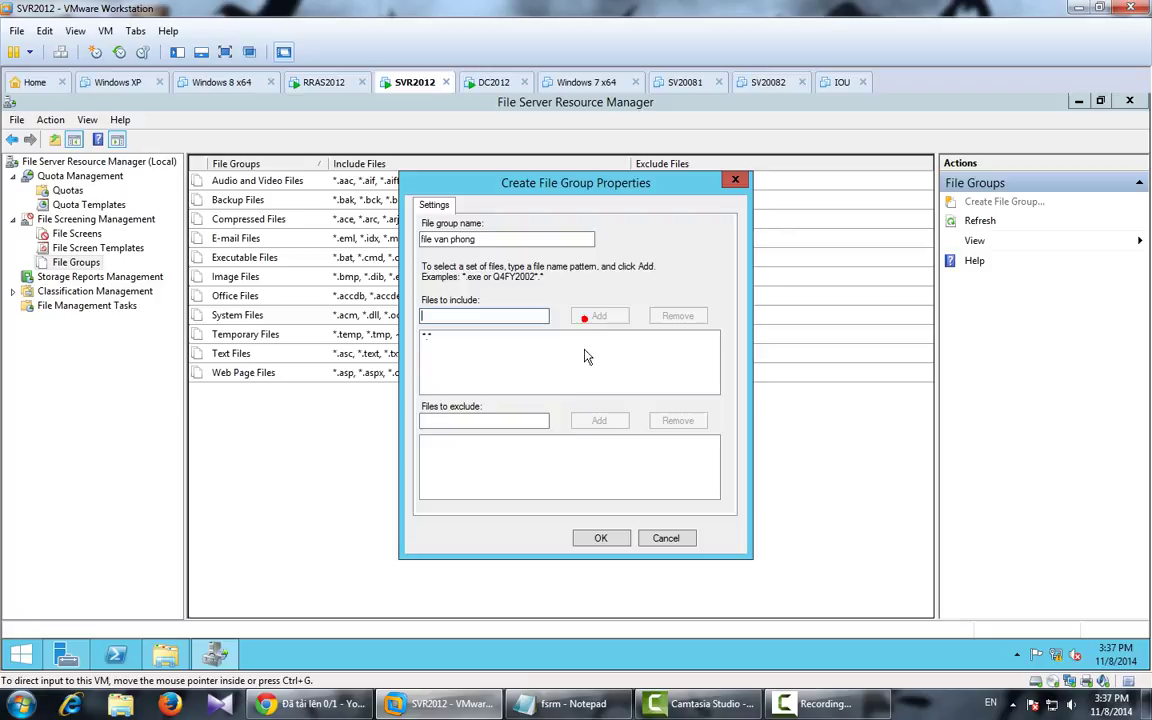
Step: Exclude *.txt, *.doc and *.pdf from the file group and save it
{"action": "left_click", "coordinate": [475, 420]}
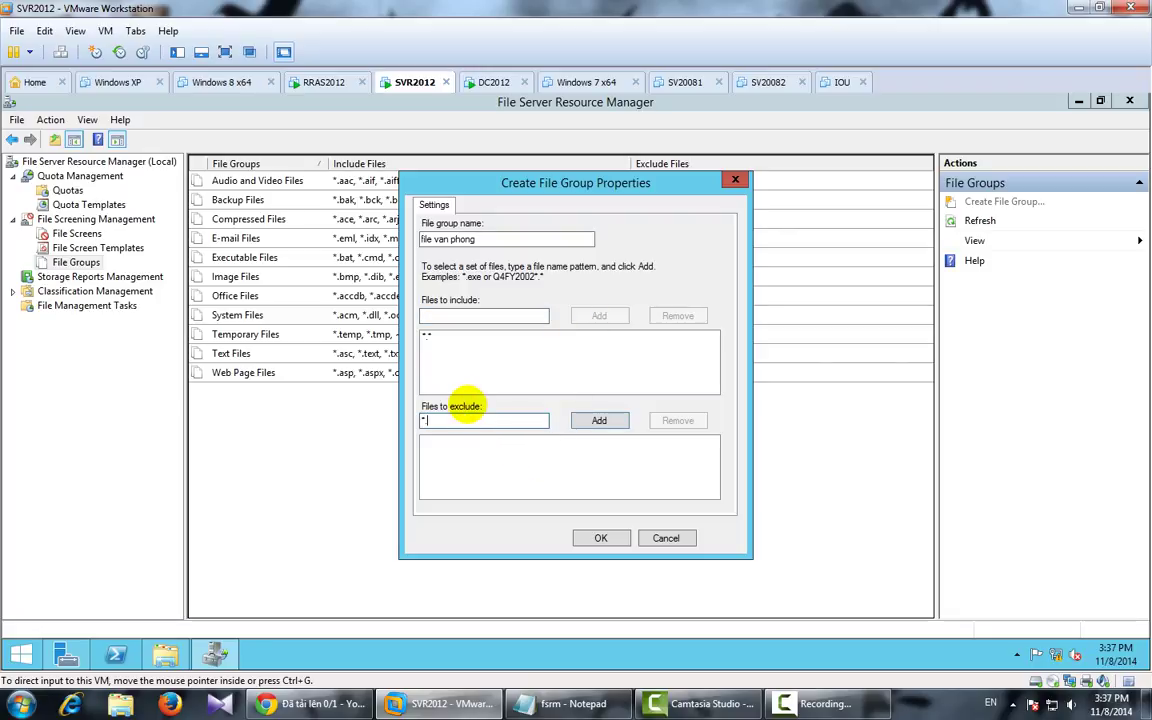
{"action": "type", "text": "*.txt"}
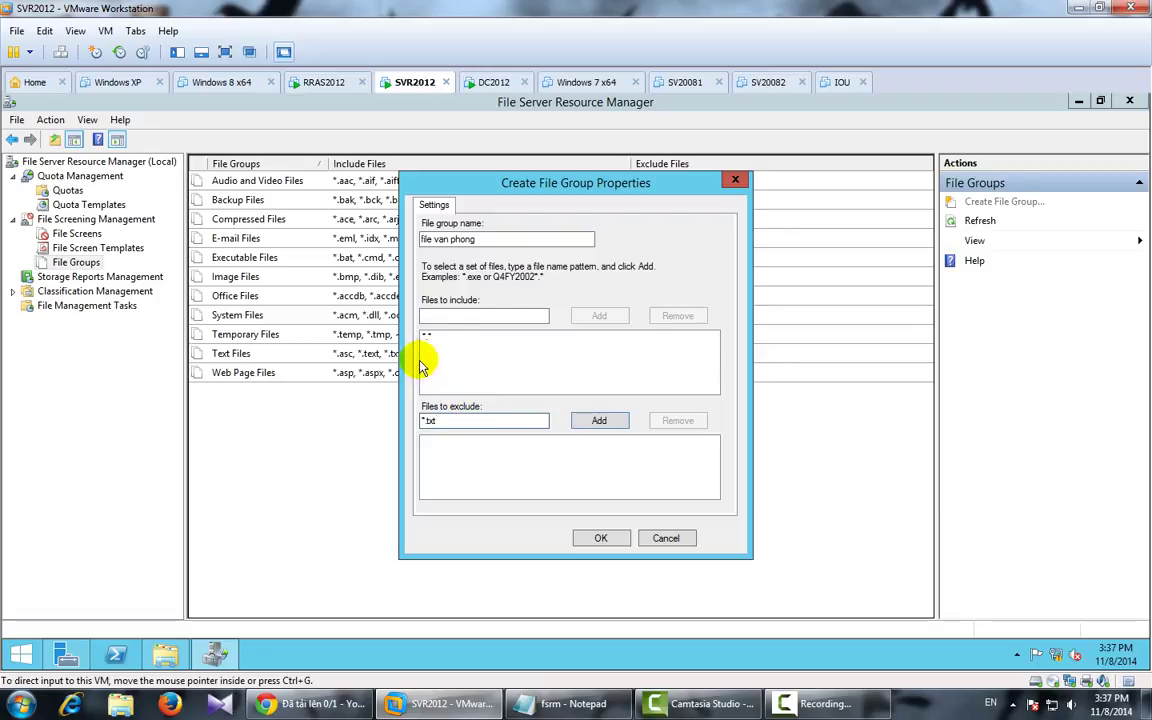
{"action": "left_click", "coordinate": [599, 420]}
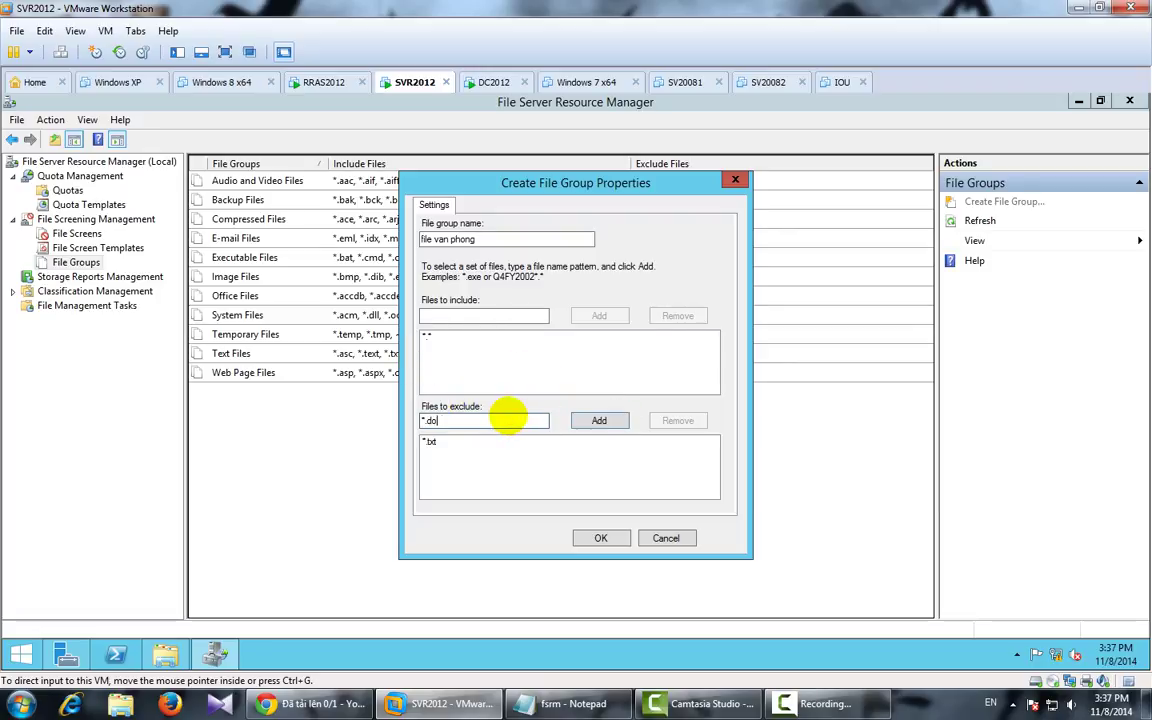
{"action": "left_click", "coordinate": [597, 420]}
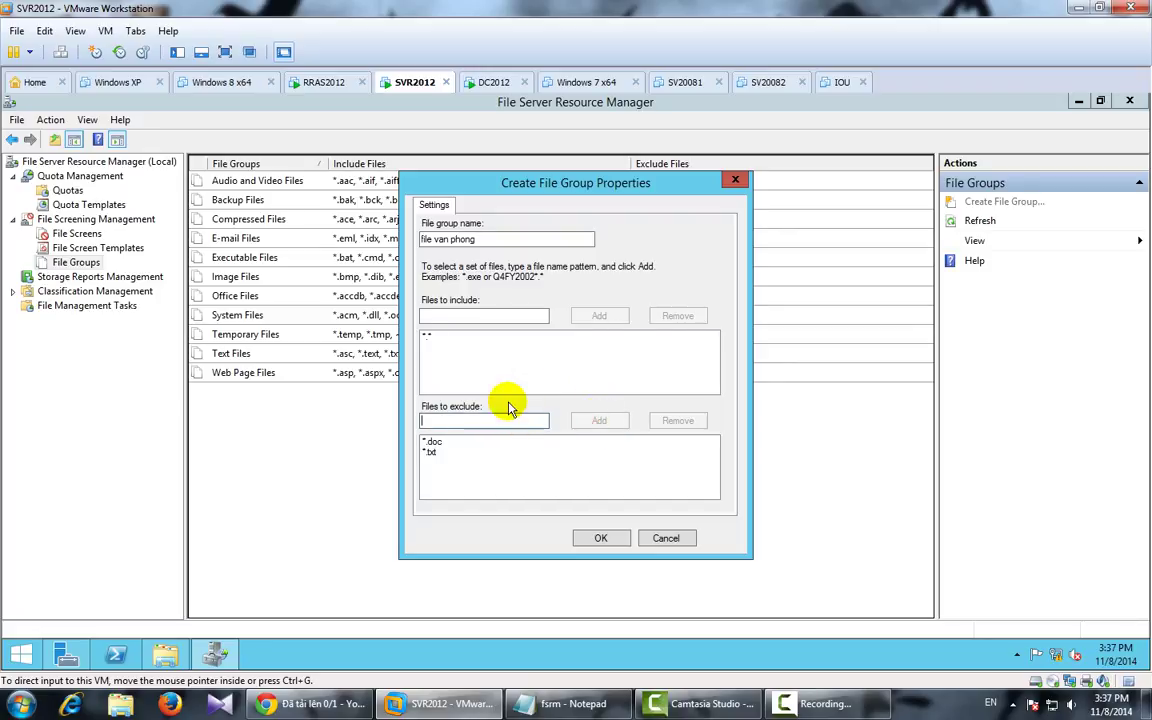
{"action": "type", "text": "*"}
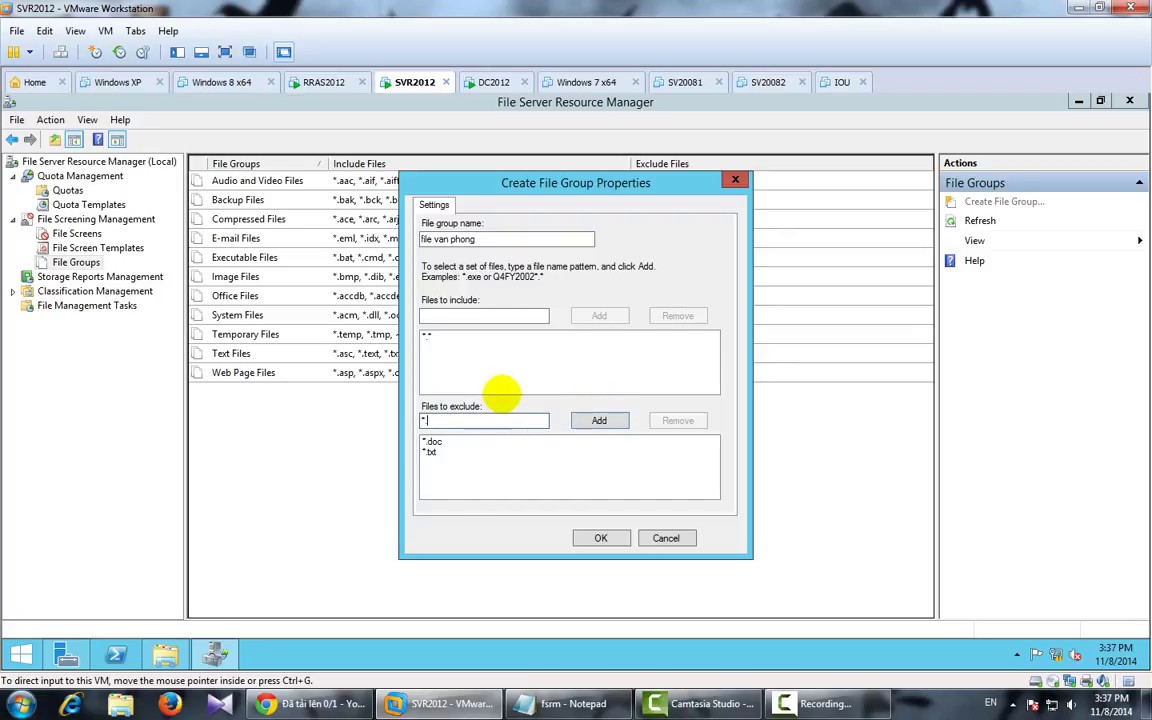
{"action": "type", "text": "."}
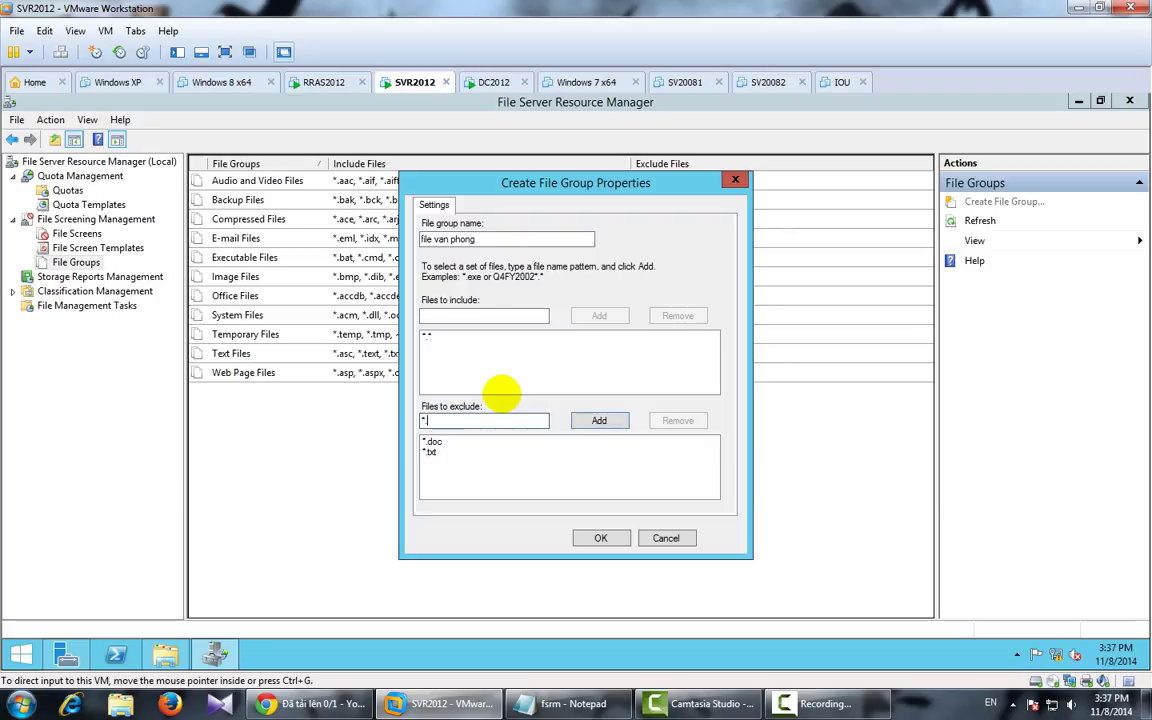
{"action": "type", "text": "pdf"}
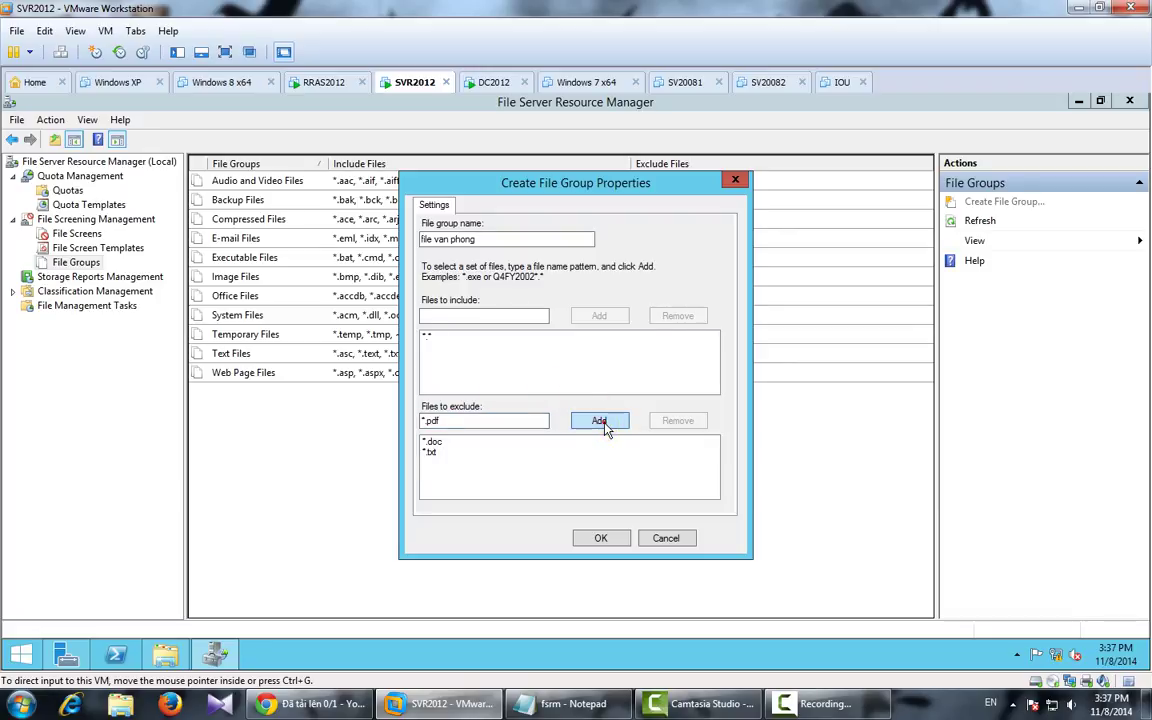
{"action": "left_click", "coordinate": [603, 423]}
{"action": "left_click", "coordinate": [600, 538]}
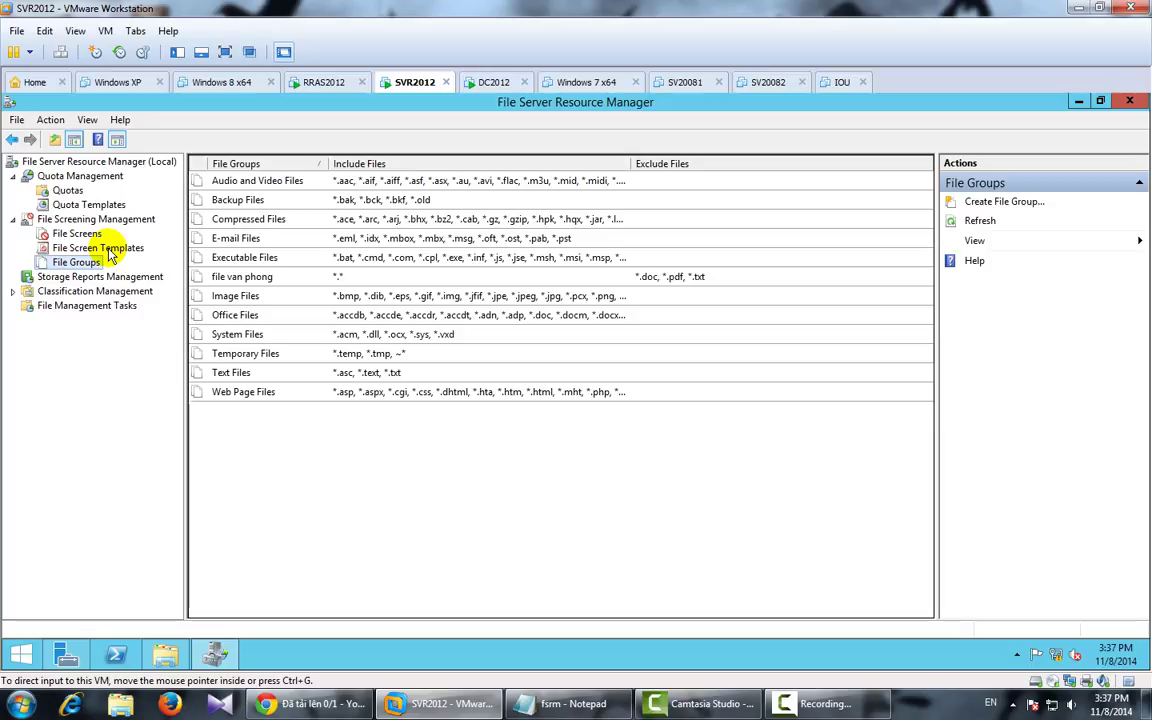
{"action": "left_click", "coordinate": [109, 252]}
Step: Create the active file screen template 'file van ban' with the file van phong group ticked
{"action": "right_click", "coordinate": [112, 250]}
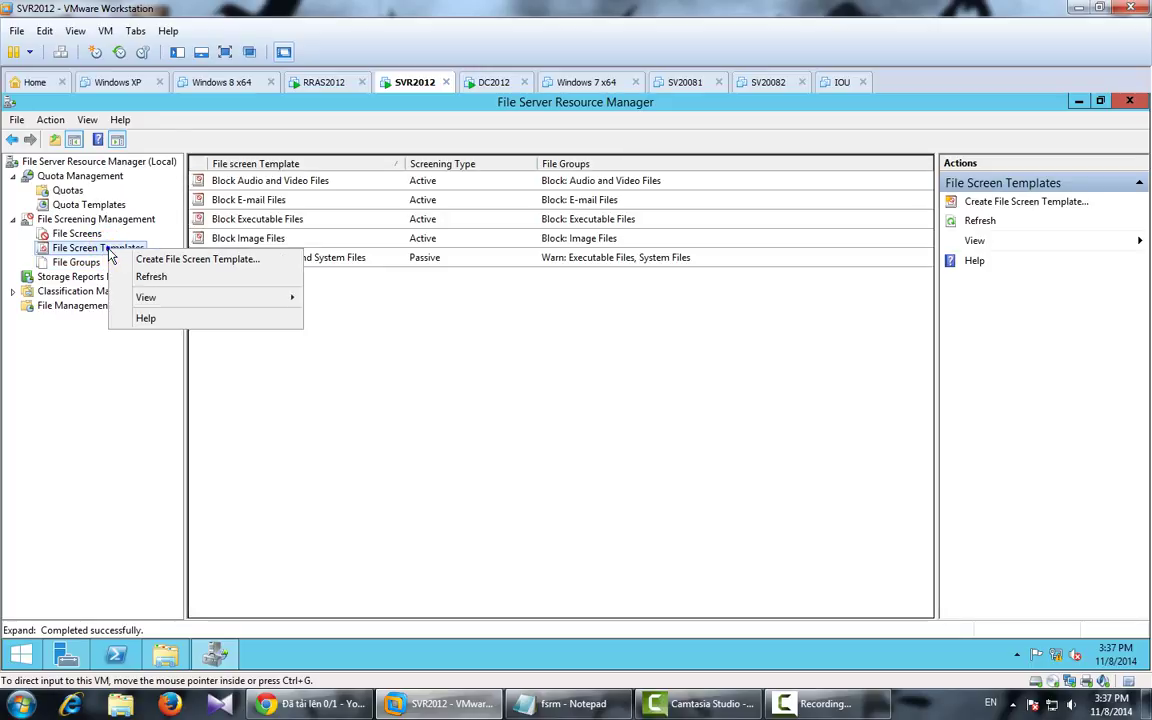
{"action": "left_click", "coordinate": [139, 260]}
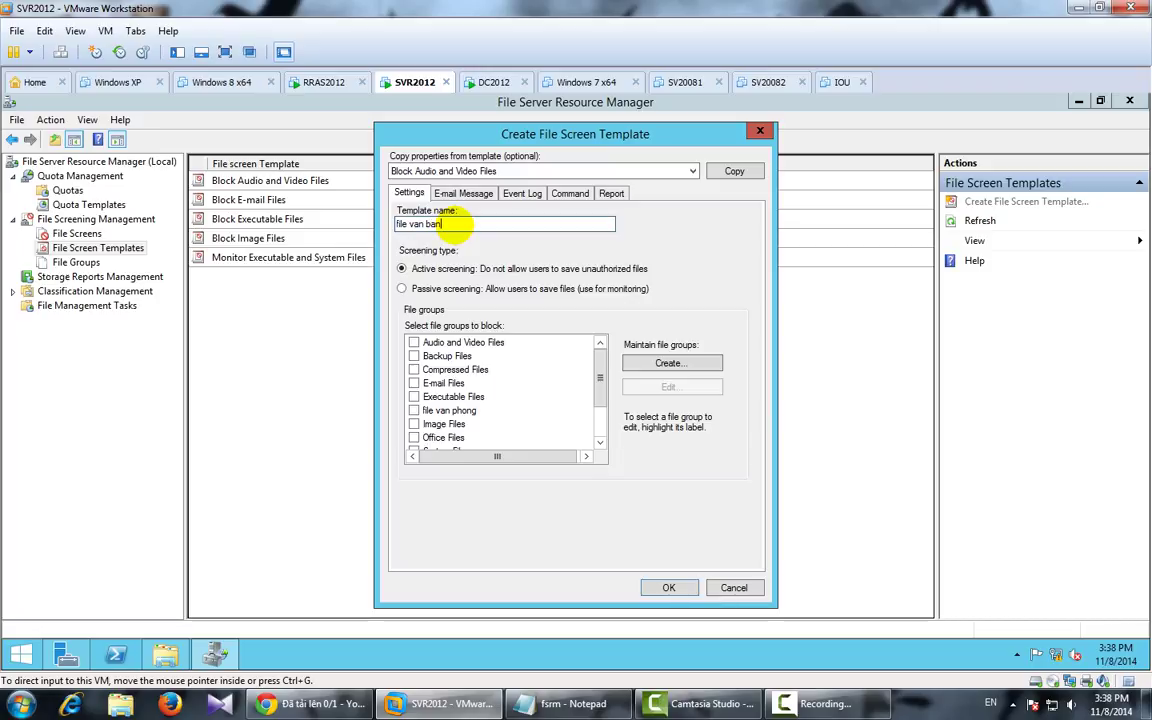
{"action": "left_click_drag", "start_coordinate": [591, 368], "coordinate": [603, 428]}
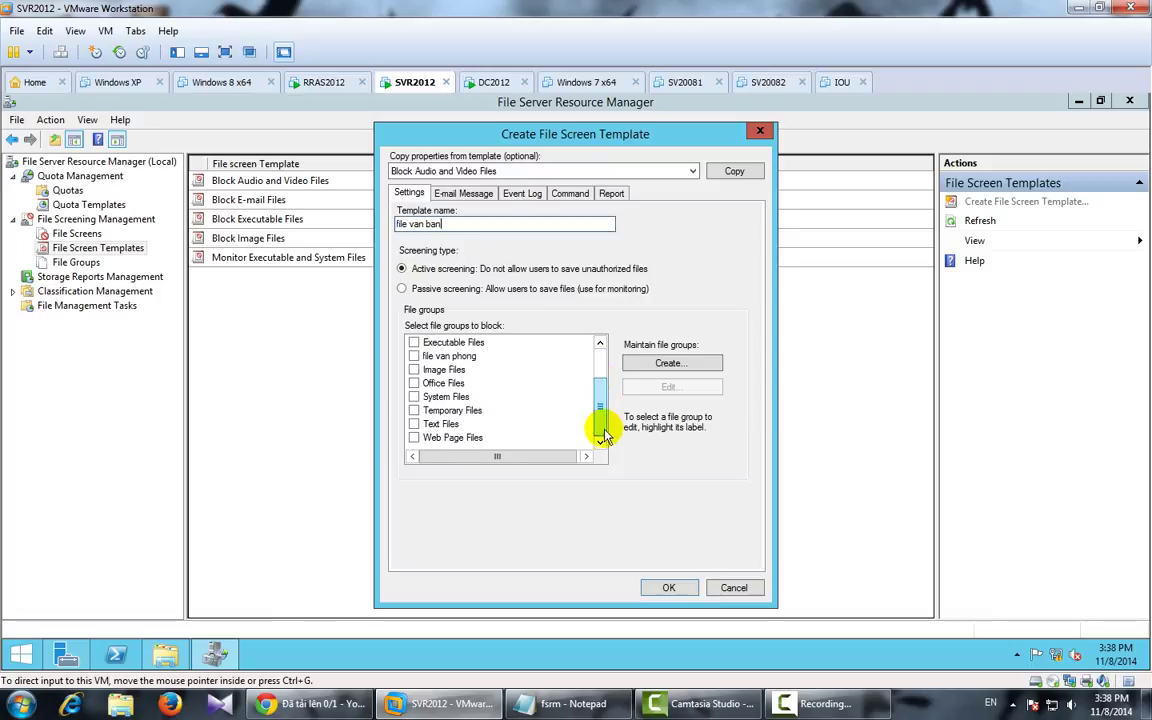
{"action": "left_click", "coordinate": [414, 357]}
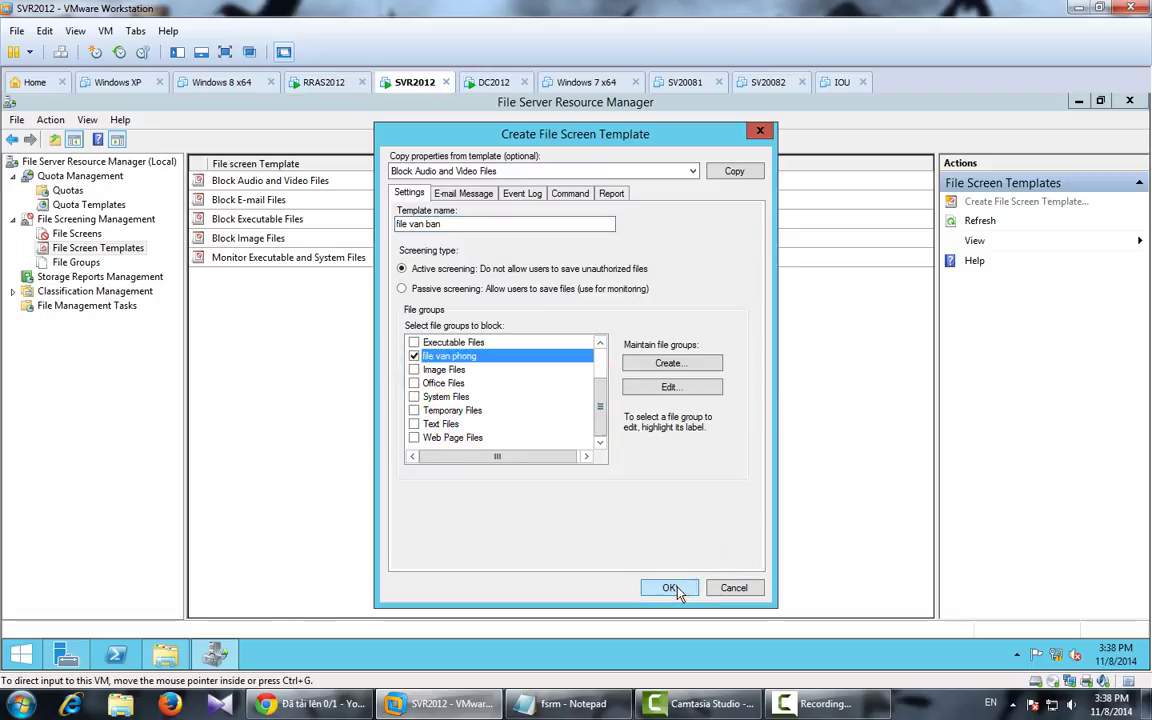
{"action": "left_click", "coordinate": [668, 588]}
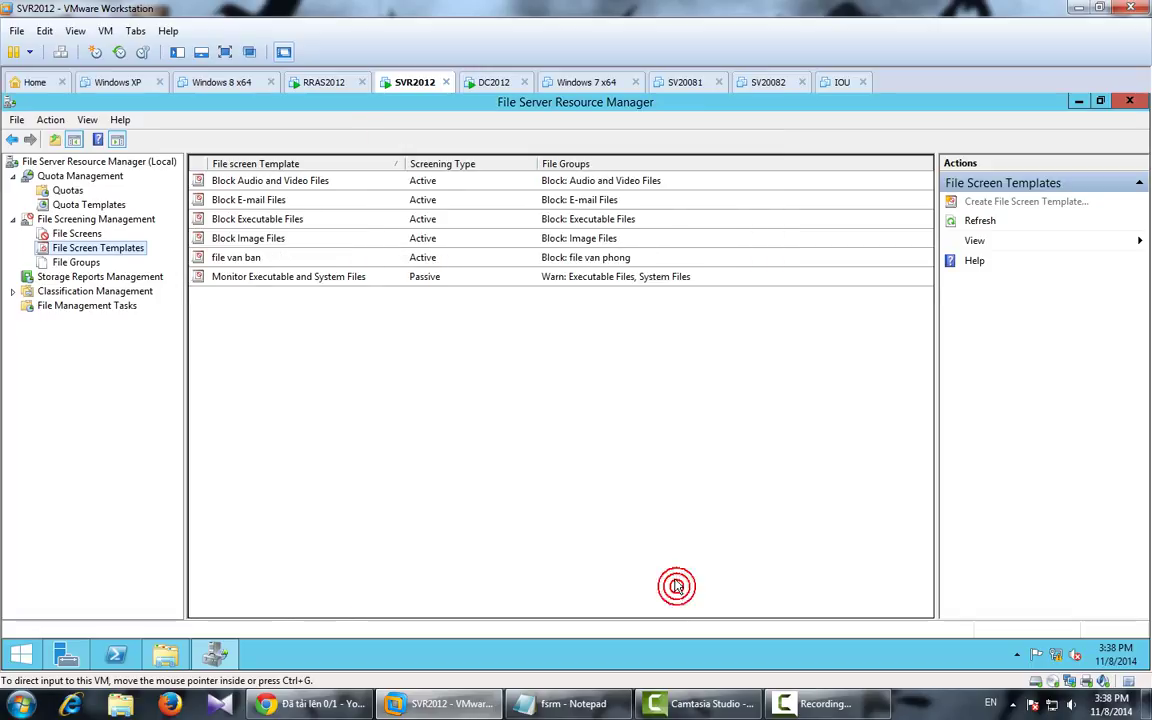
{"action": "left_click", "coordinate": [240, 259]}
Step: Create a file screen on C:\DATA based on the file van ban template
{"action": "left_click", "coordinate": [77, 233]}
{"action": "right_click", "coordinate": [93, 236]}
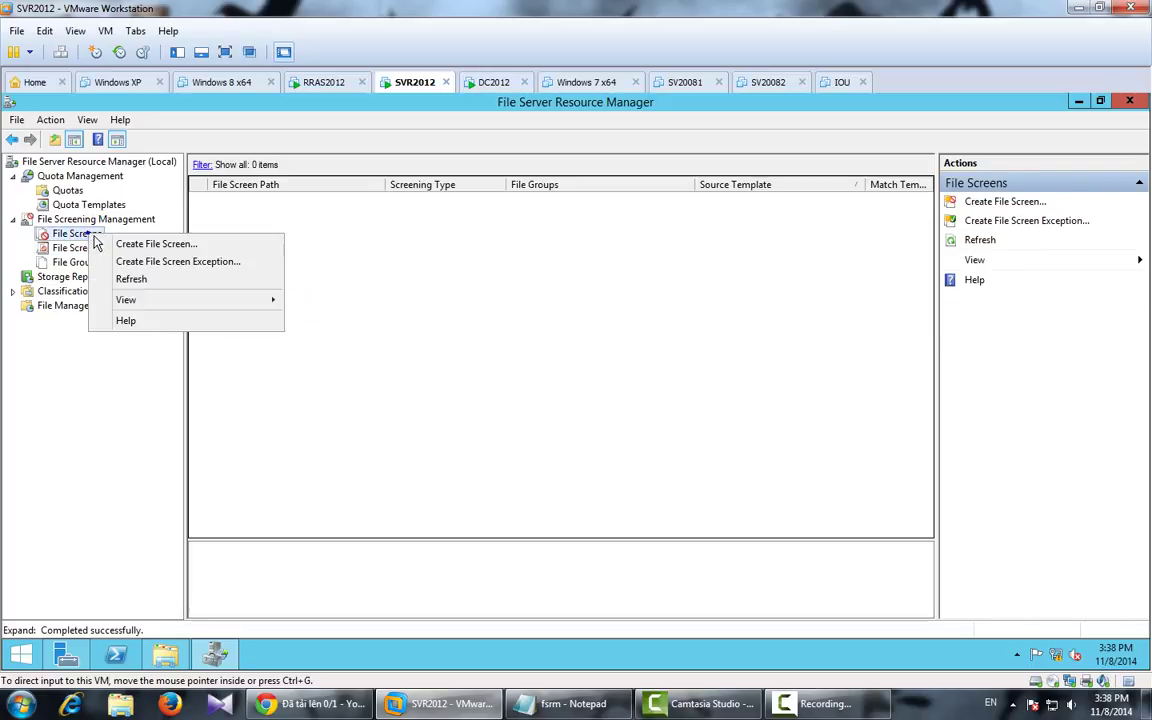
{"action": "left_click", "coordinate": [102, 244]}
{"action": "left_click", "coordinate": [664, 235]}
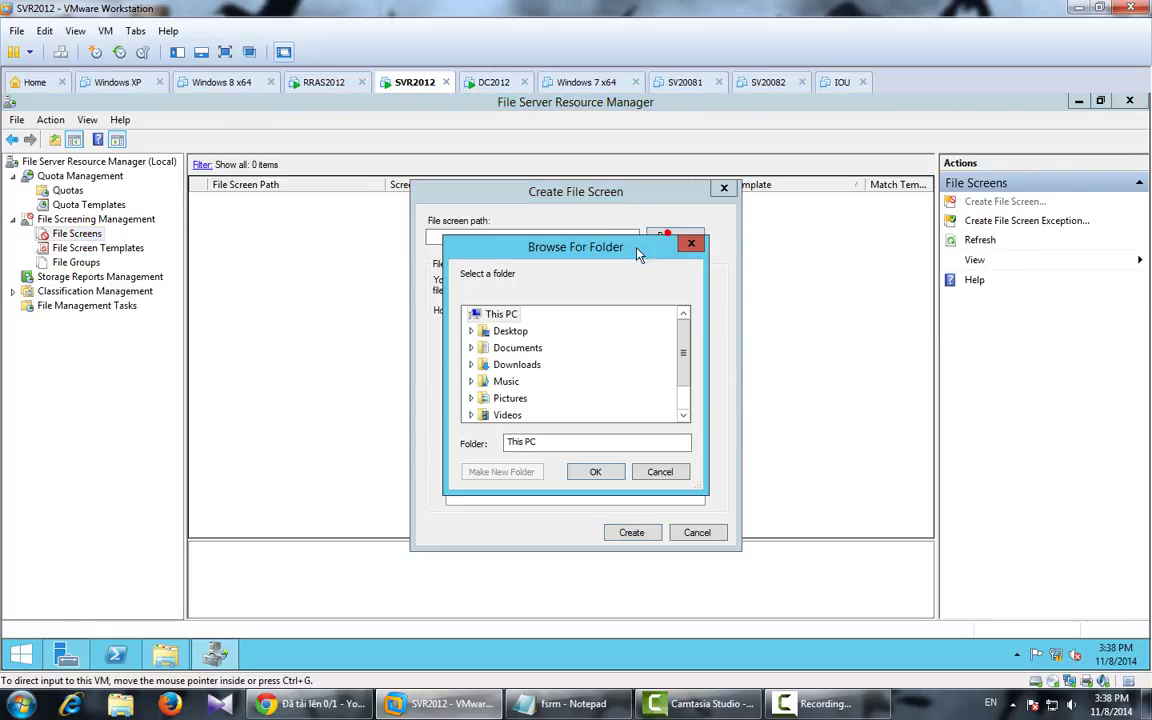
{"action": "left_click_drag", "start_coordinate": [684, 344], "coordinate": [684, 378]}
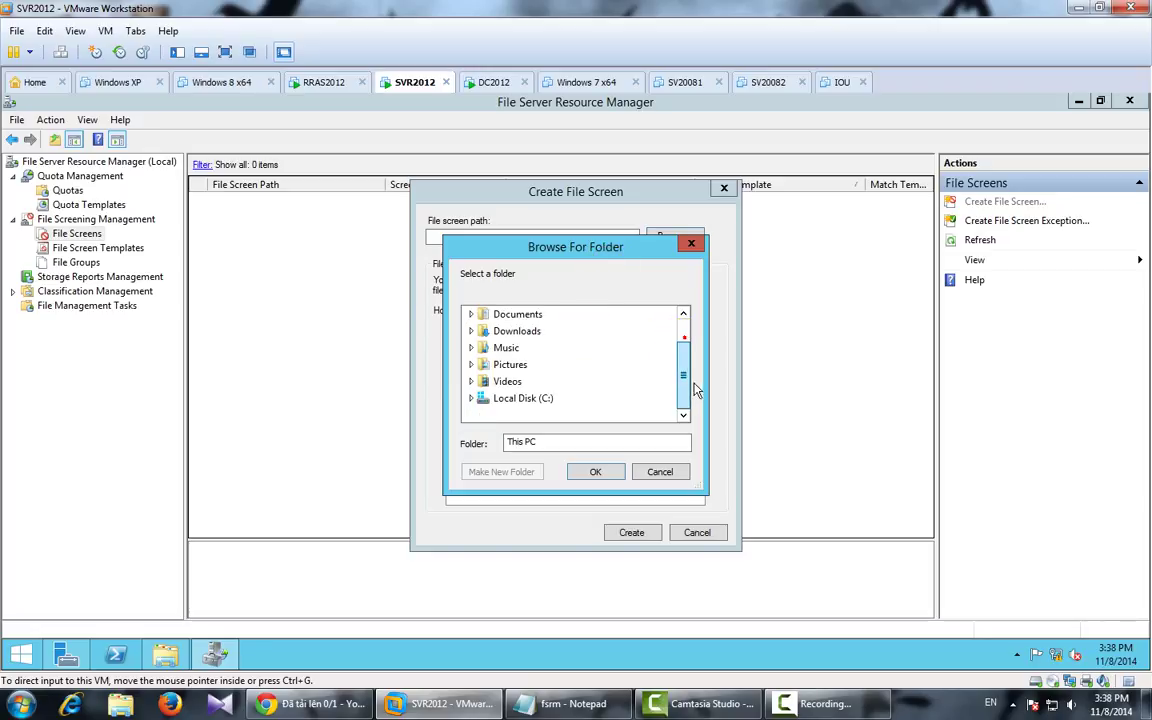
{"action": "double_click", "coordinate": [517, 398]}
{"action": "left_click", "coordinate": [518, 331]}
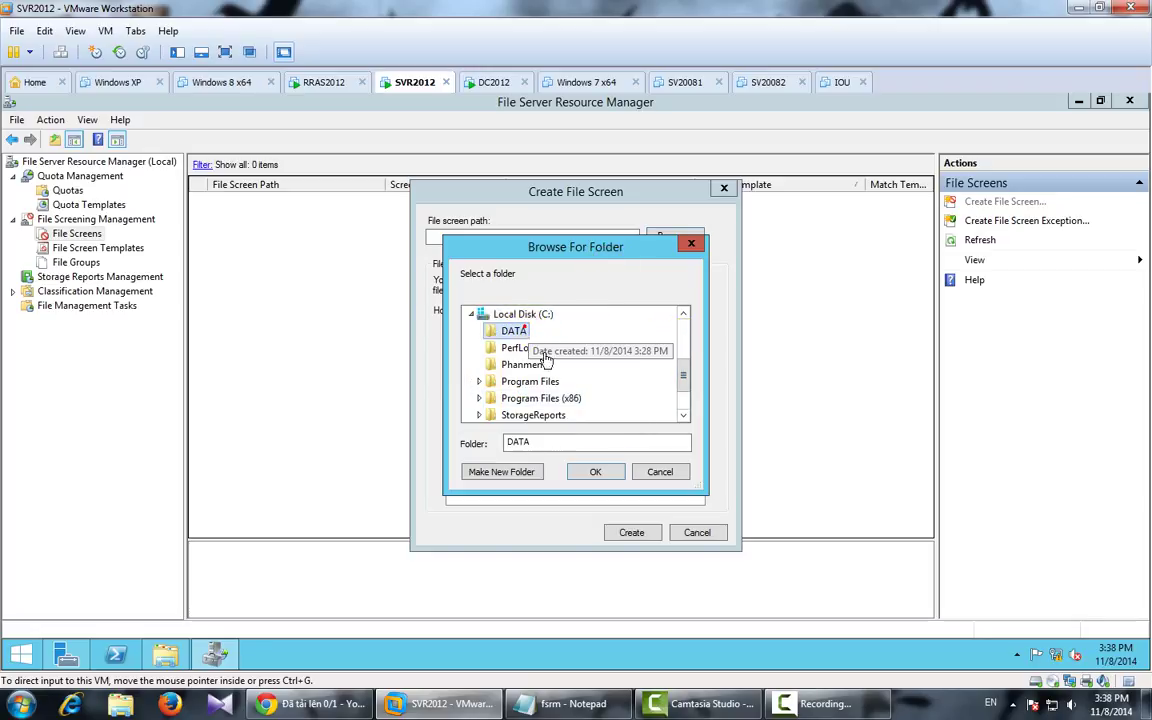
{"action": "left_click", "coordinate": [595, 471]}
{"action": "left_click", "coordinate": [555, 347]}
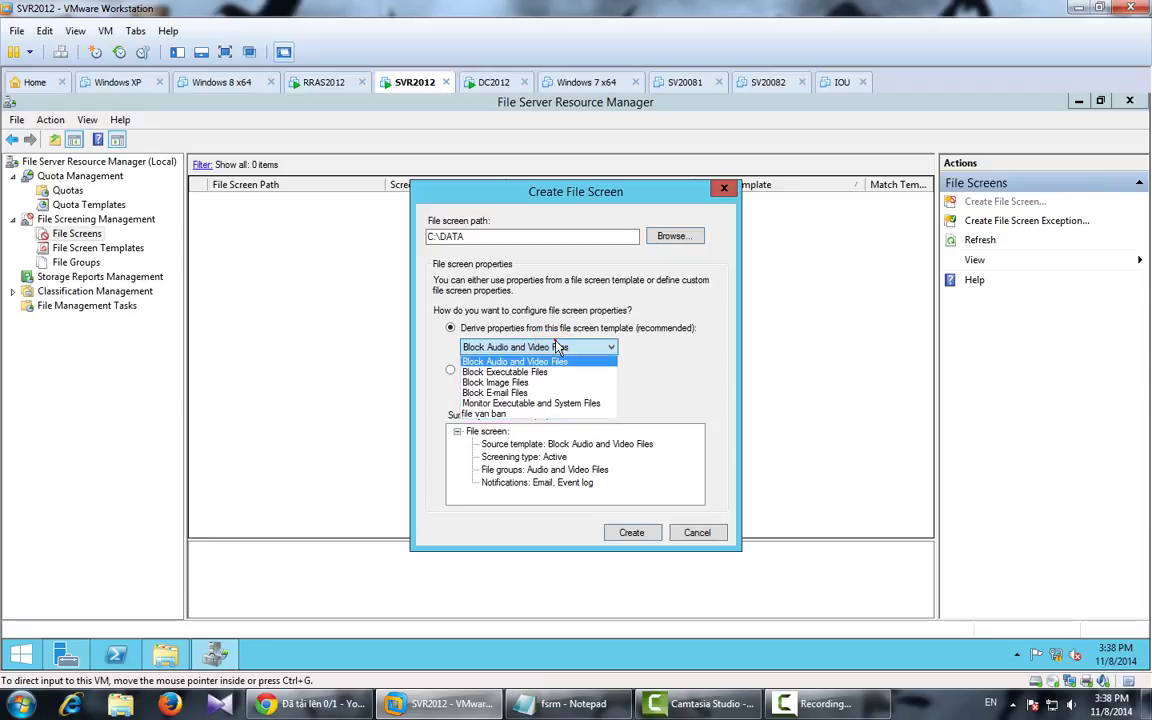
{"action": "left_click", "coordinate": [530, 383]}
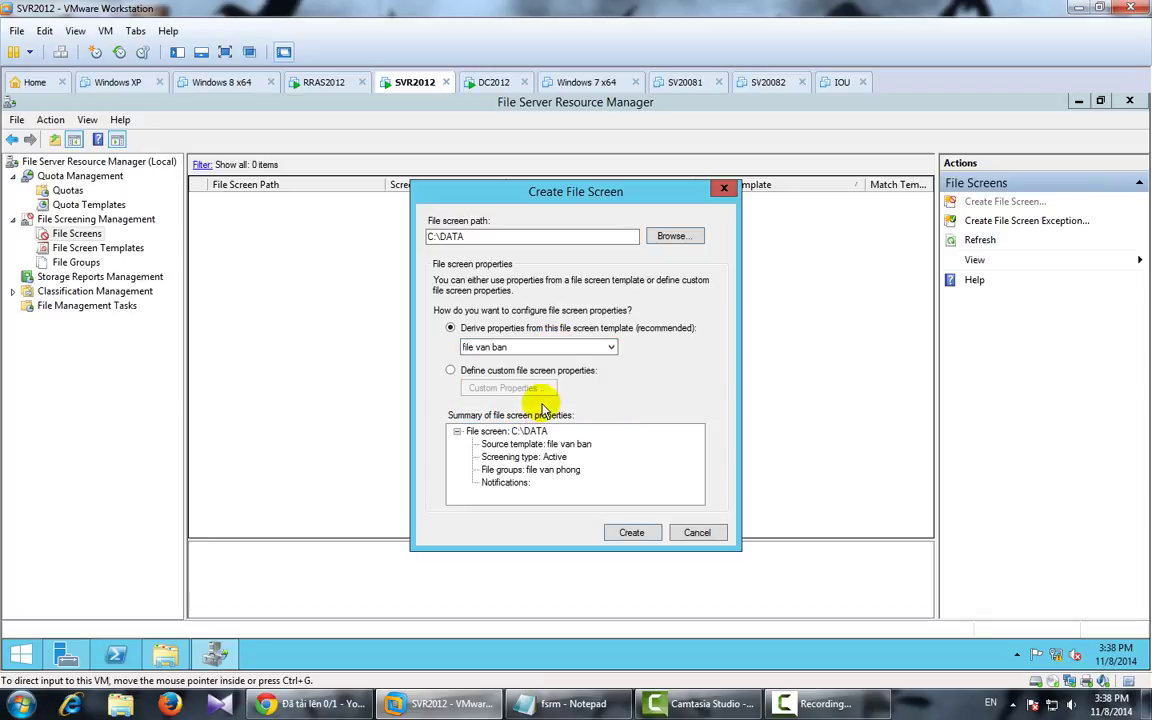
{"action": "left_click", "coordinate": [631, 532]}
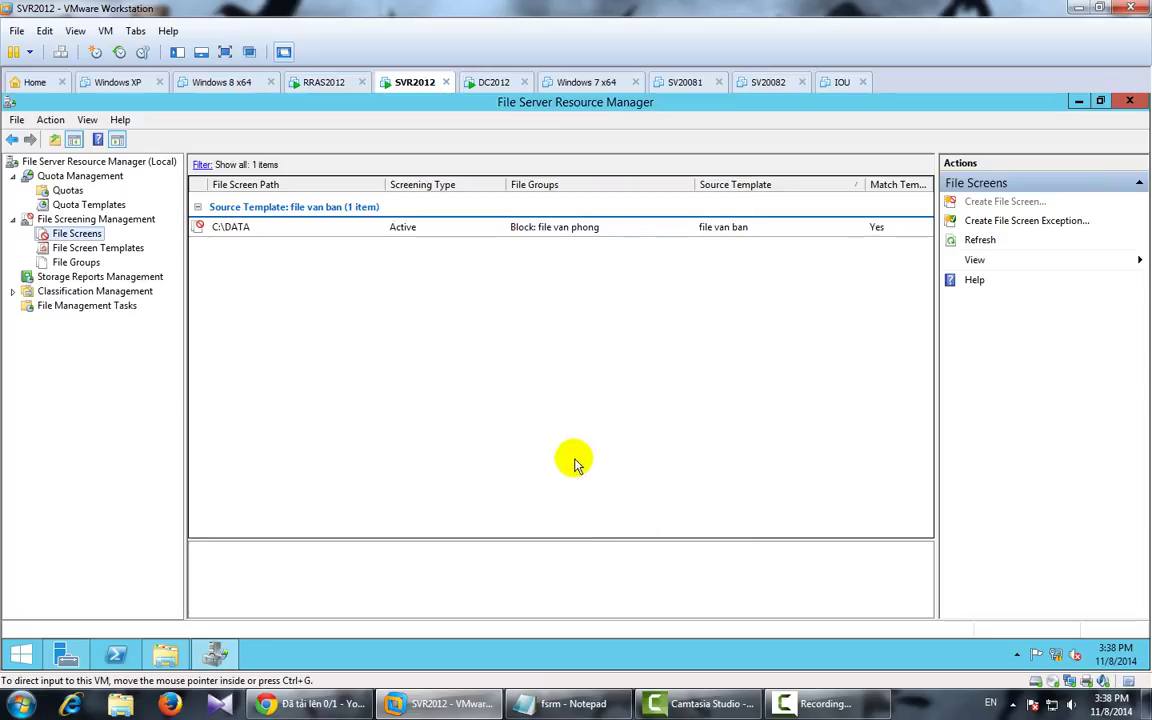
Step: Create a second file screen on C:\Phanmem using the file van ban template
{"action": "right_click", "coordinate": [86, 233]}
{"action": "left_click", "coordinate": [130, 242]}
{"action": "left_click", "coordinate": [668, 237]}
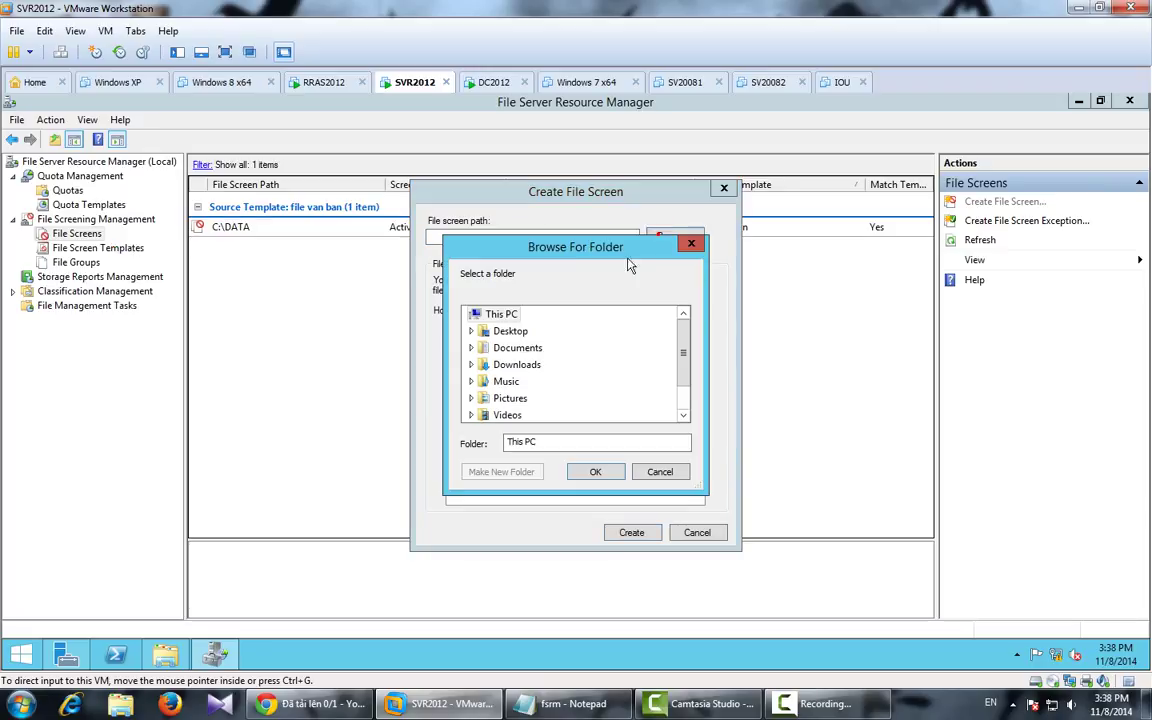
{"action": "scroll", "coordinate": [690, 398], "scroll_direction": "down", "scroll_amount": 2}
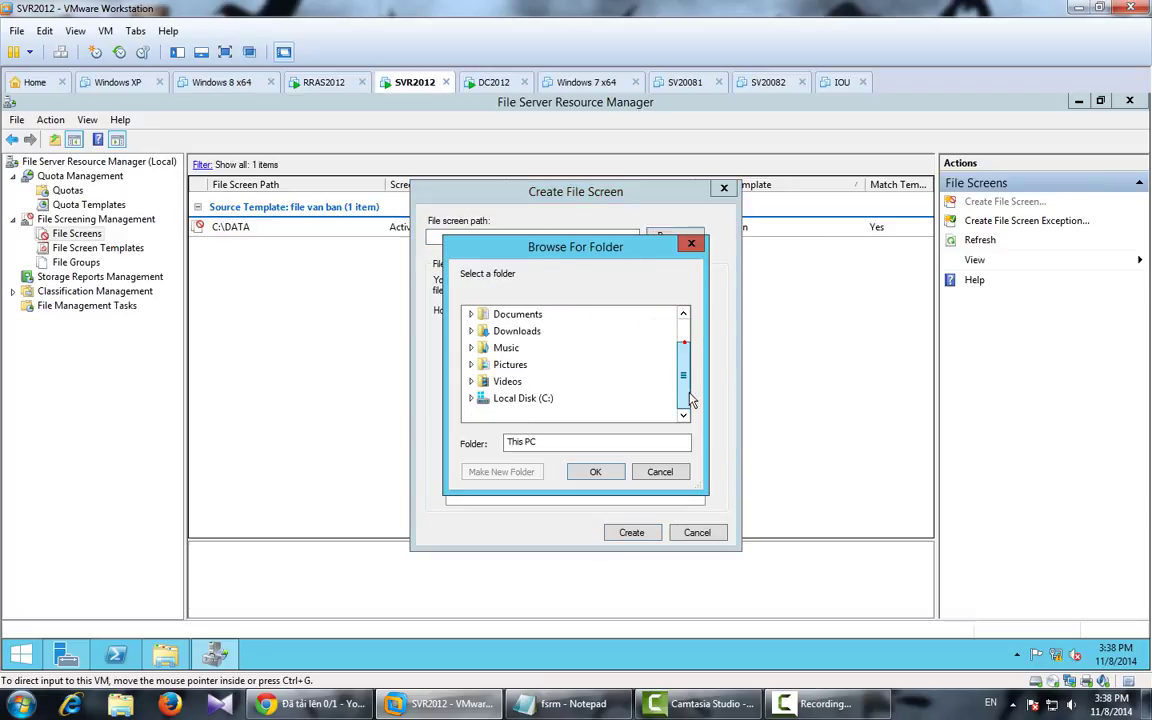
{"action": "left_click", "coordinate": [515, 398]}
{"action": "left_click", "coordinate": [523, 364]}
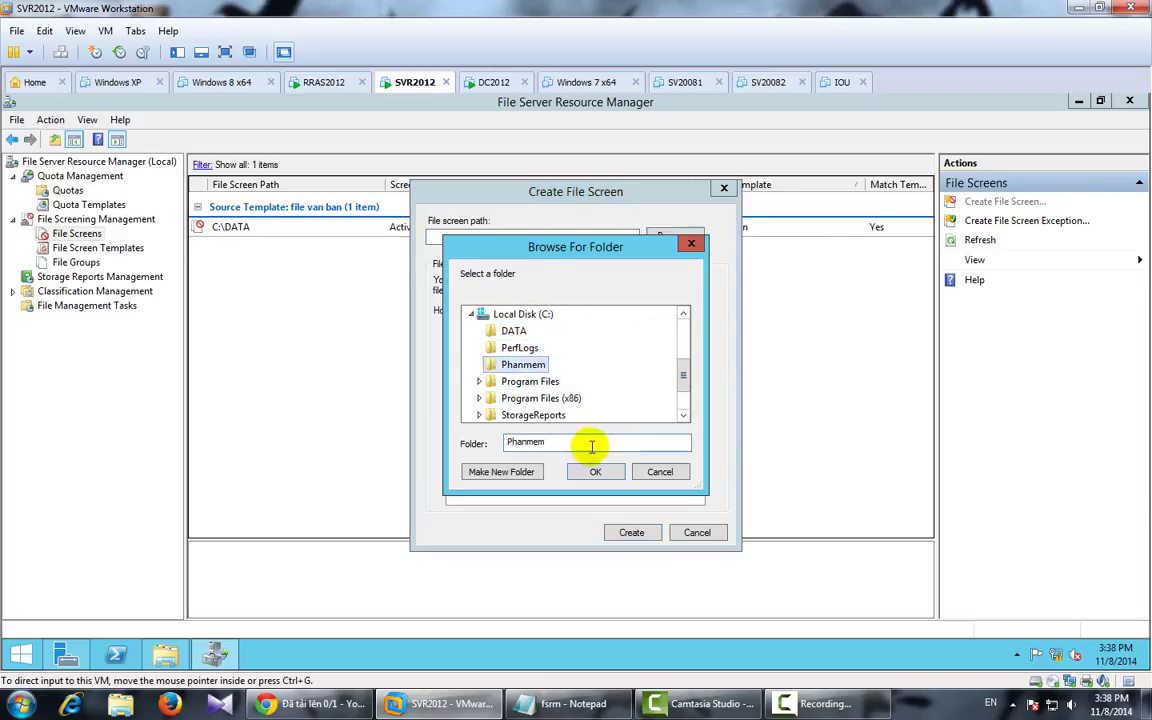
{"action": "left_click", "coordinate": [593, 468]}
{"action": "left_click", "coordinate": [538, 347]}
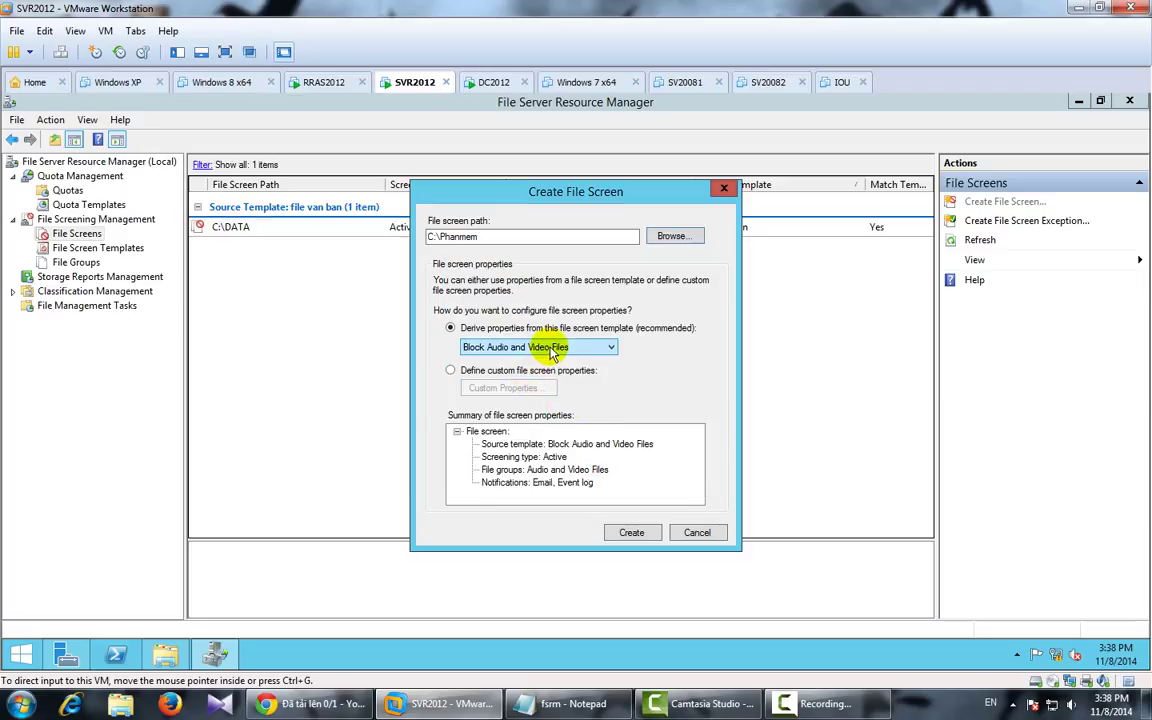
{"action": "left_click", "coordinate": [533, 415]}
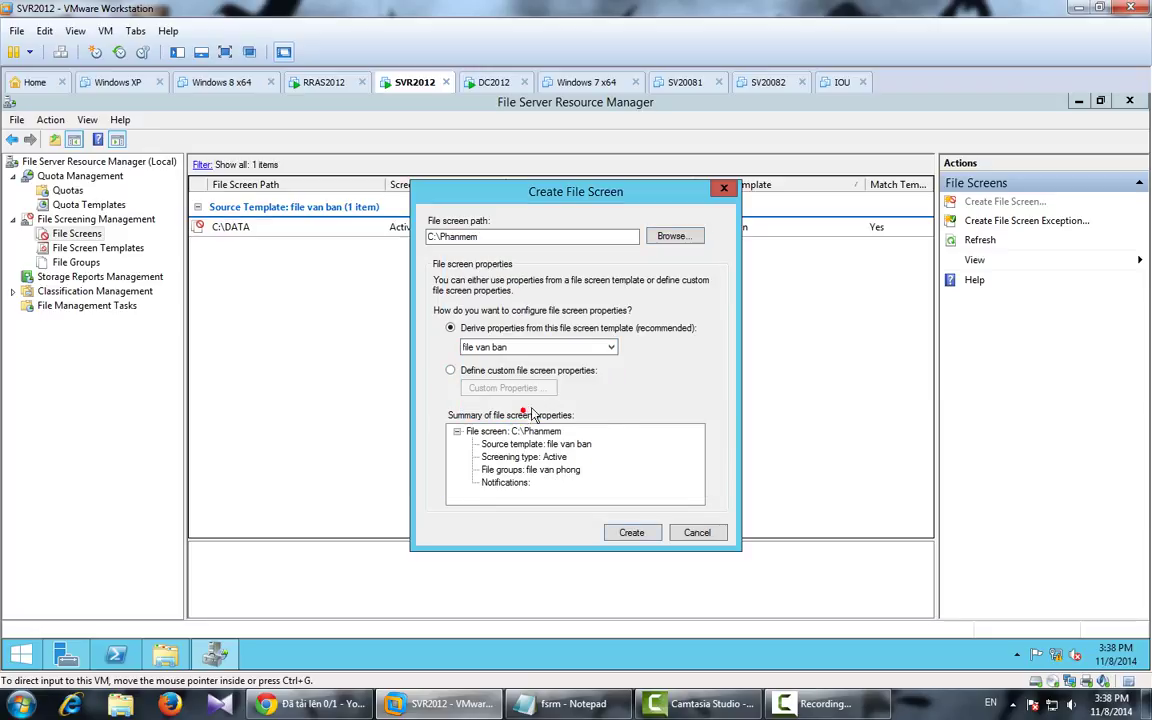
{"action": "left_click", "coordinate": [632, 533]}
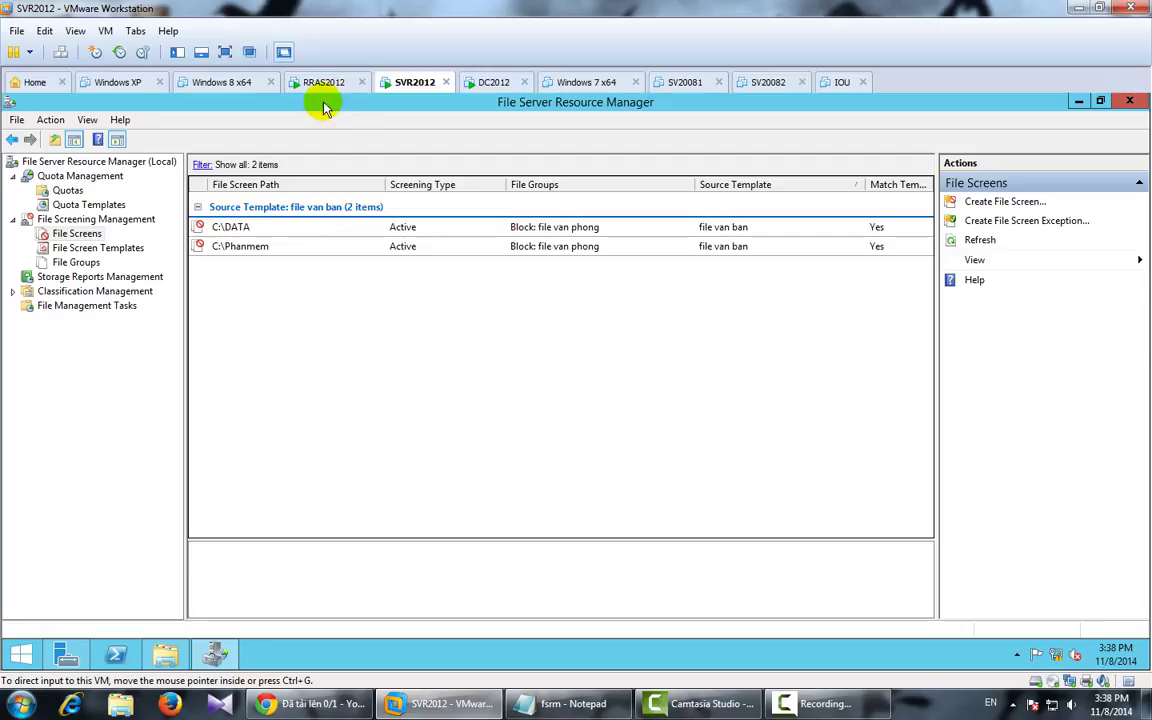
Step: On RRAS2012, try pasting setup into phanmem with Replace; cancel after Access Denied
{"action": "left_click", "coordinate": [322, 85]}
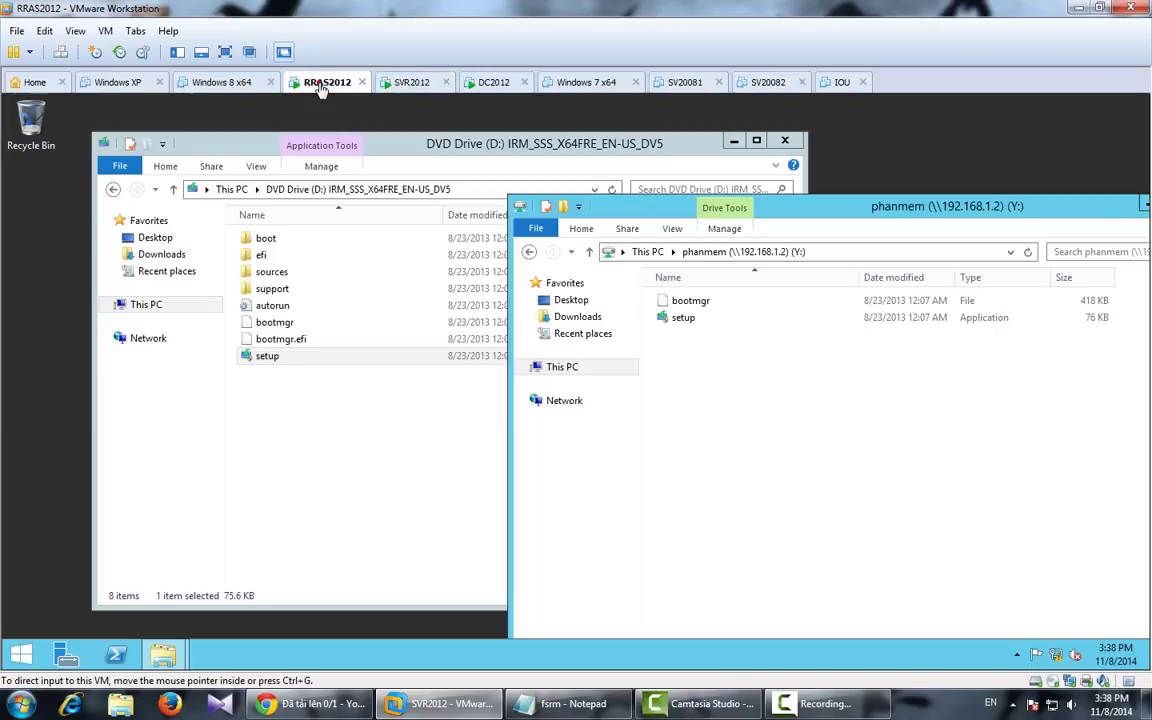
{"action": "left_click", "coordinate": [281, 358]}
{"action": "right_click", "coordinate": [283, 356]}
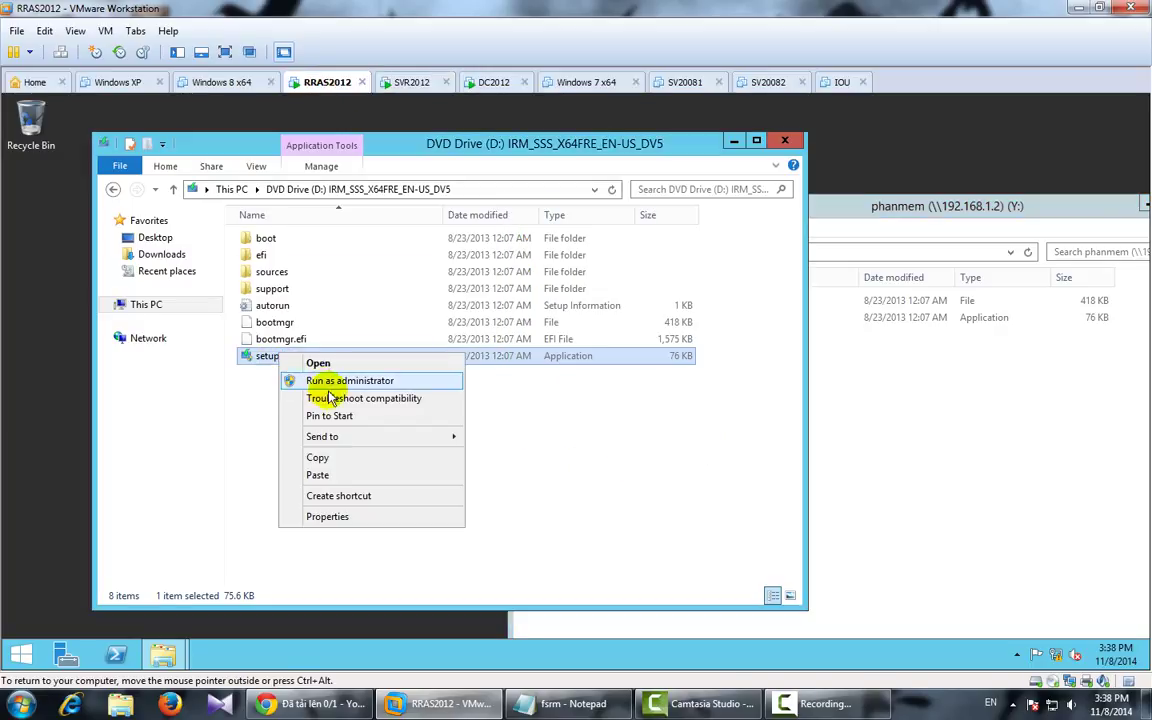
{"action": "left_click", "coordinate": [318, 458]}
{"action": "left_click", "coordinate": [931, 386]}
{"action": "right_click", "coordinate": [835, 344]}
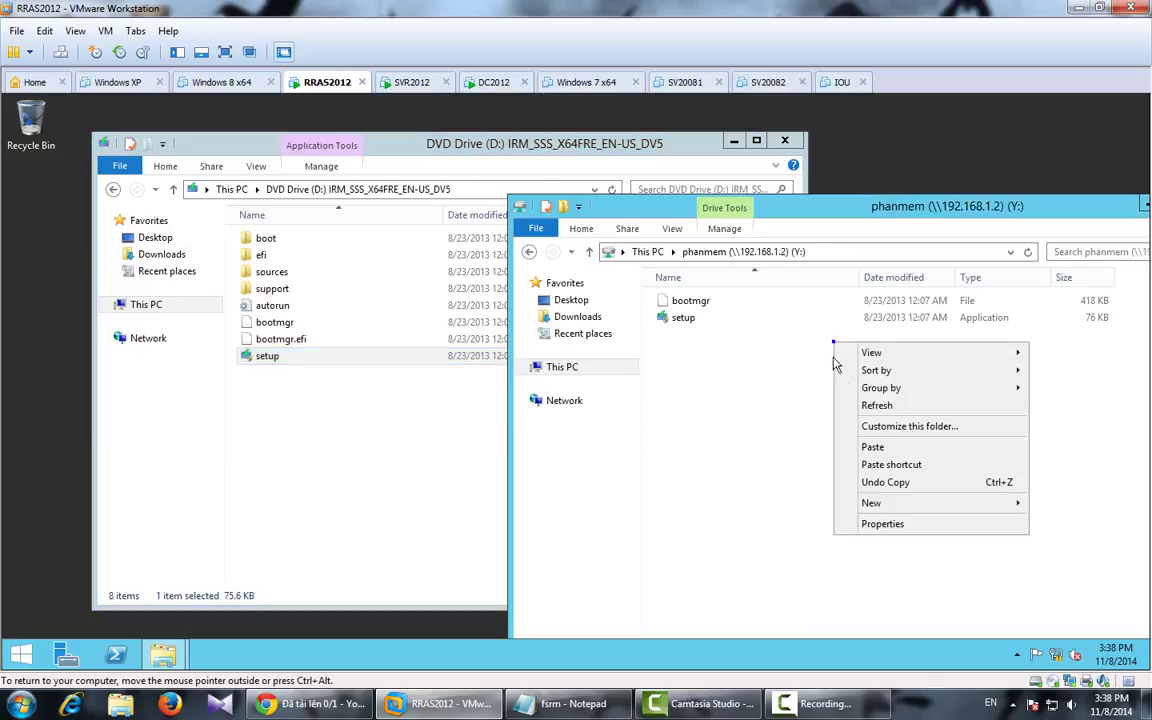
{"action": "left_click", "coordinate": [872, 447]}
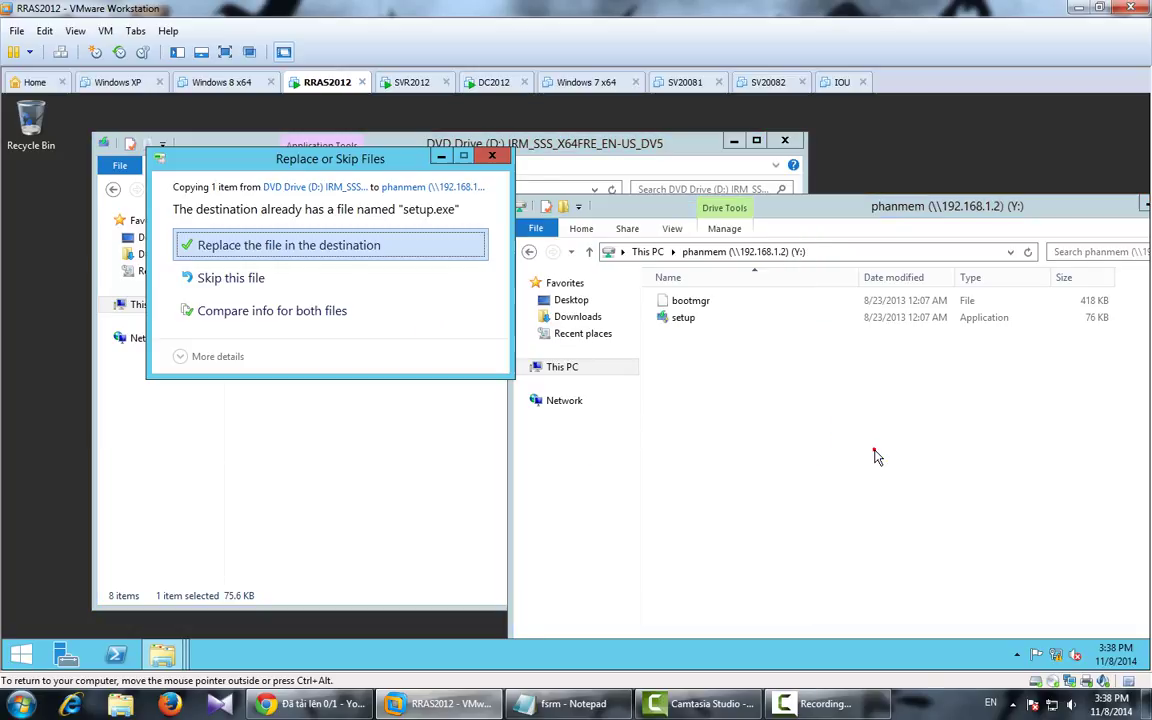
{"action": "left_click", "coordinate": [279, 247]}
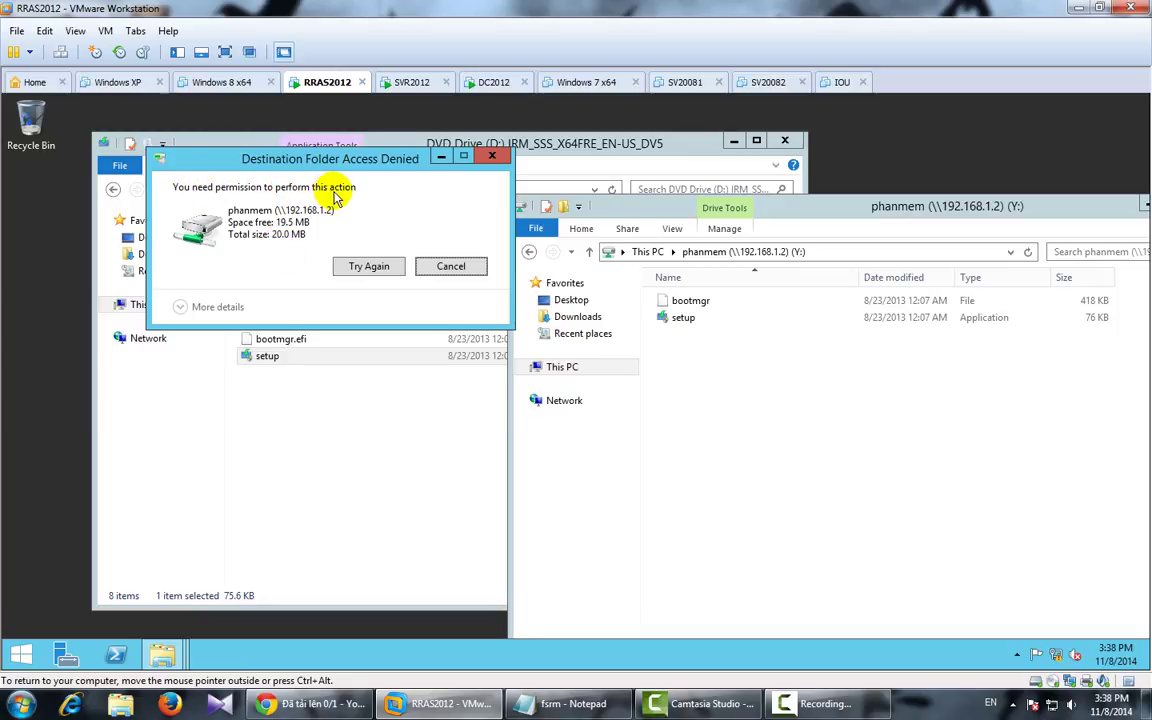
{"action": "left_click", "coordinate": [365, 268]}
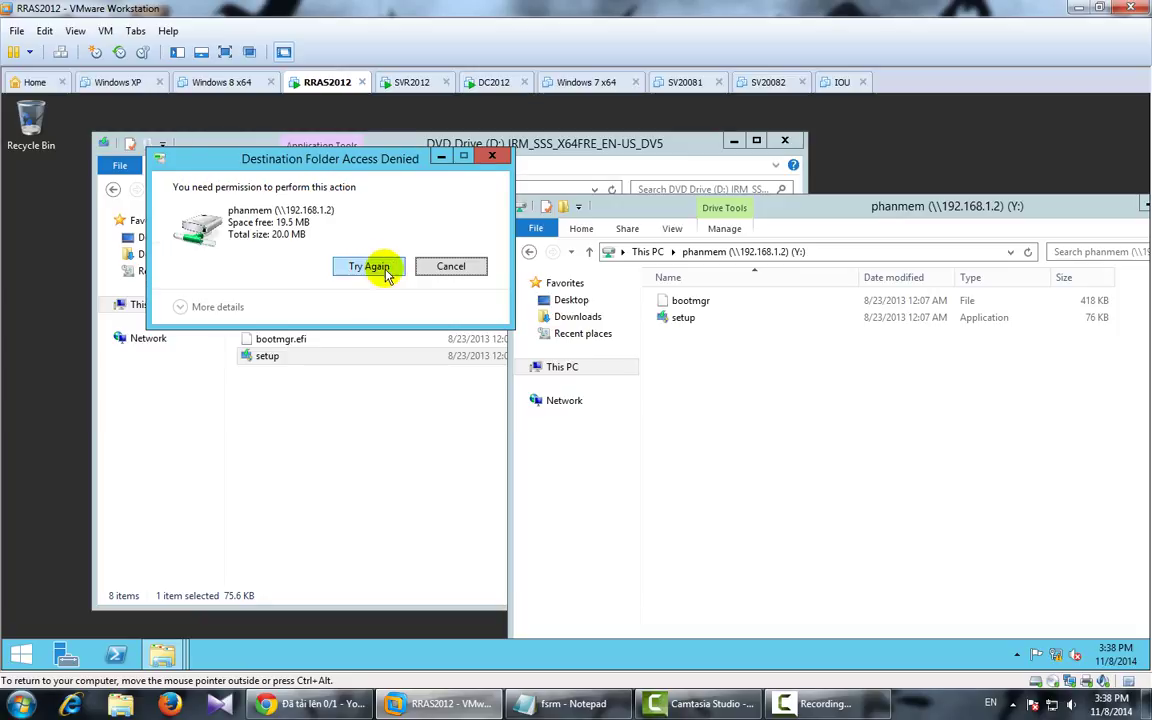
{"action": "left_click", "coordinate": [446, 279]}
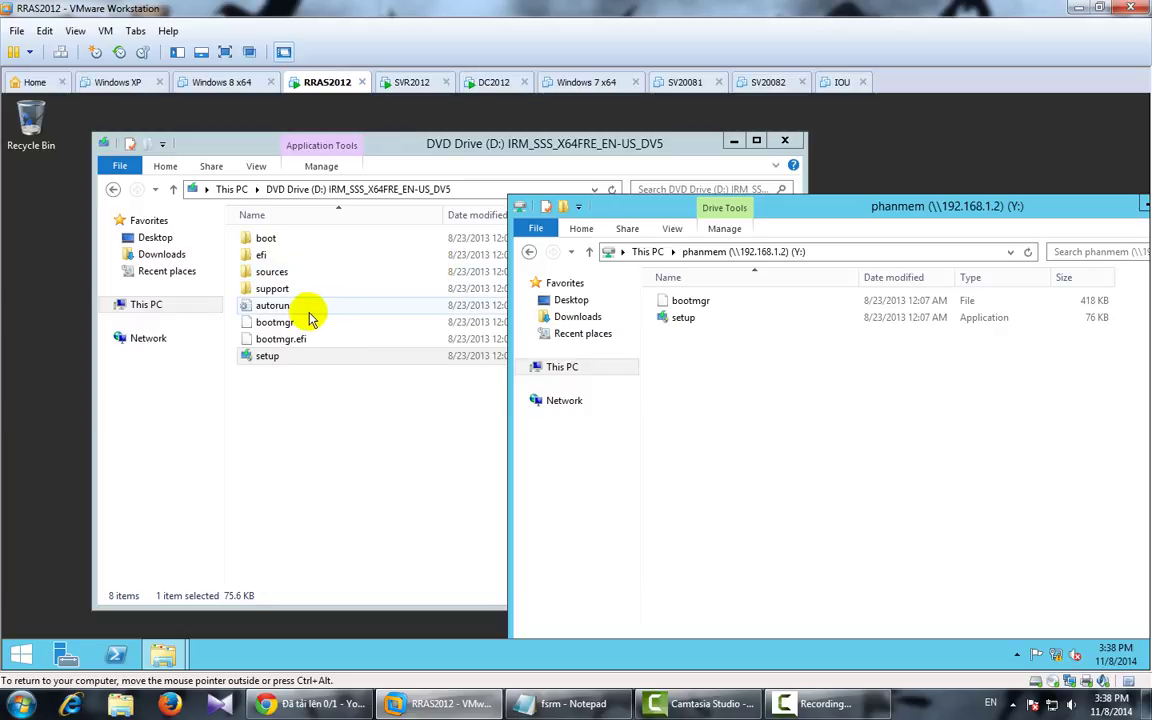
Step: Try copying autorun from the DVD into phanmem and dismiss the access denied message
{"action": "left_click", "coordinate": [304, 309]}
{"action": "right_click", "coordinate": [304, 312]}
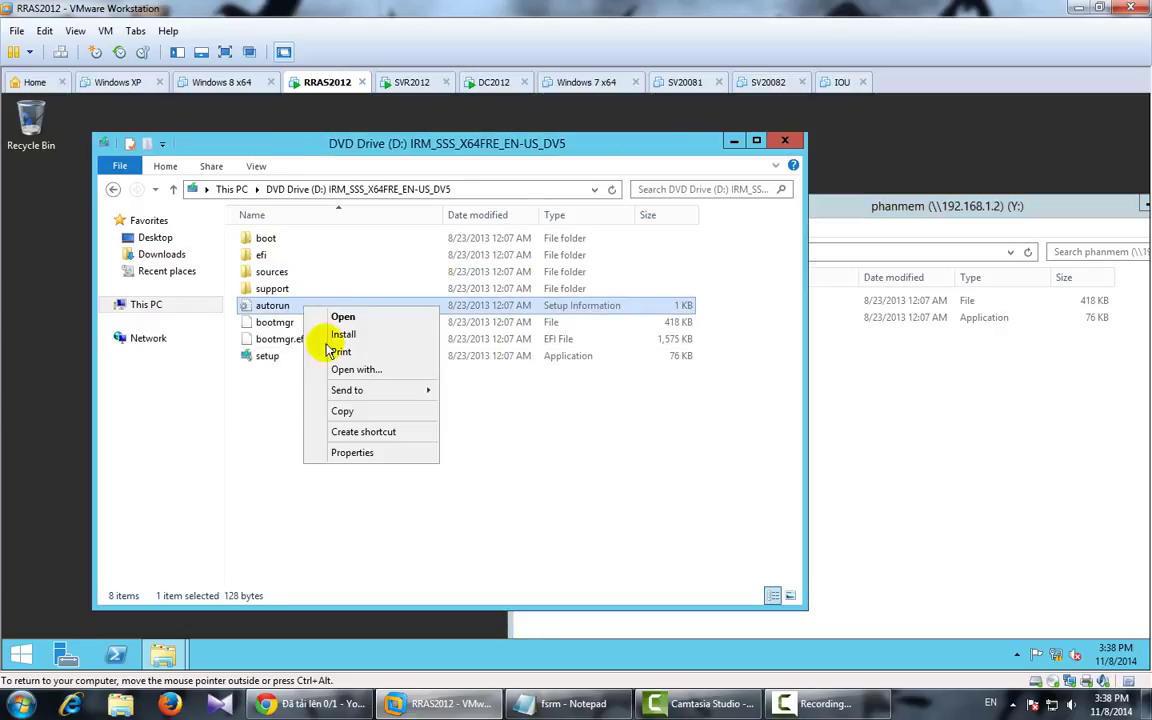
{"action": "left_click", "coordinate": [360, 416]}
{"action": "left_click", "coordinate": [963, 450]}
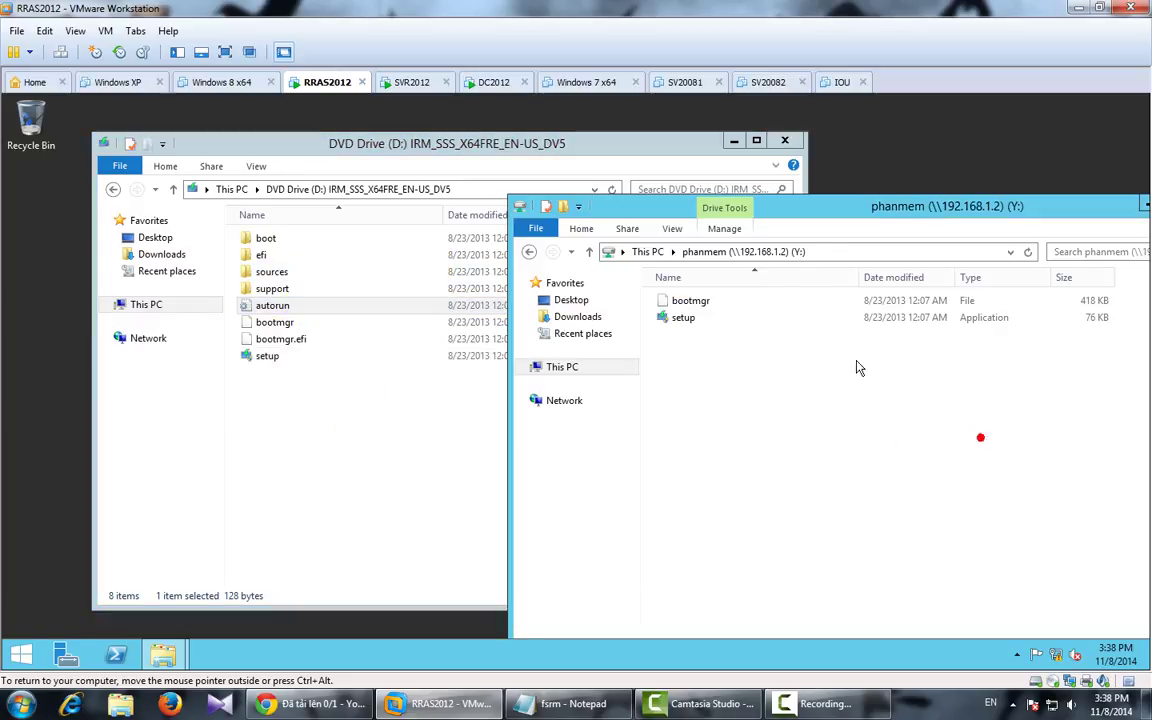
{"action": "right_click", "coordinate": [856, 366]}
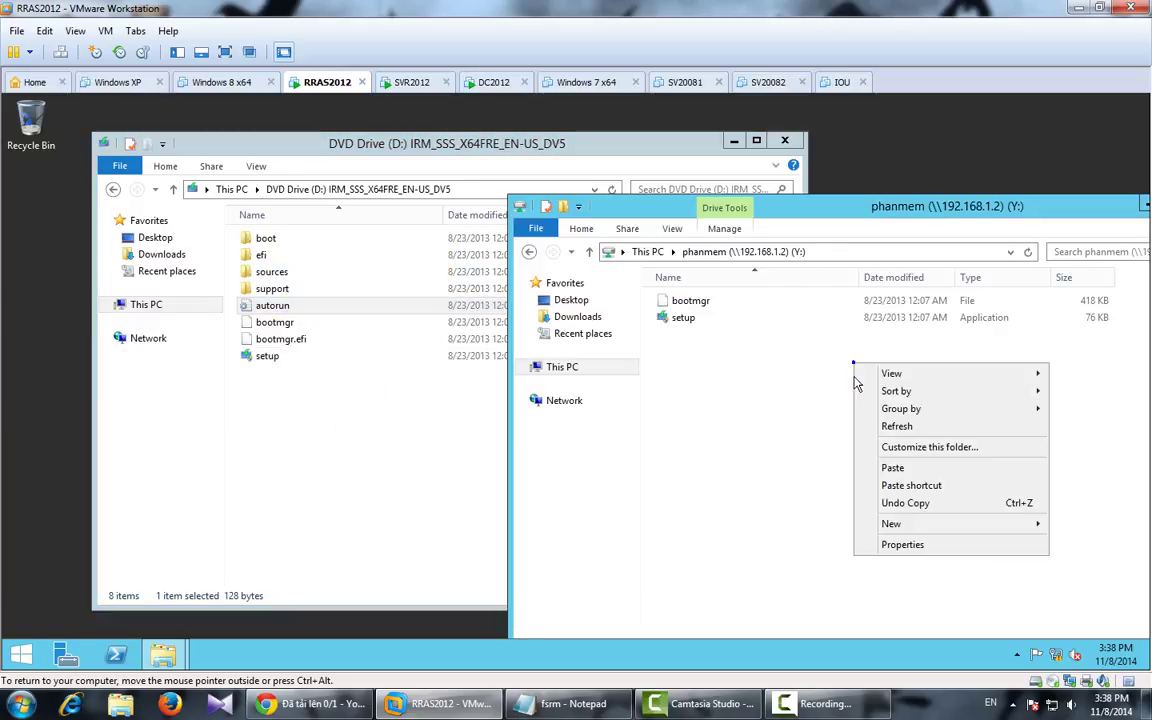
{"action": "left_click", "coordinate": [905, 467]}
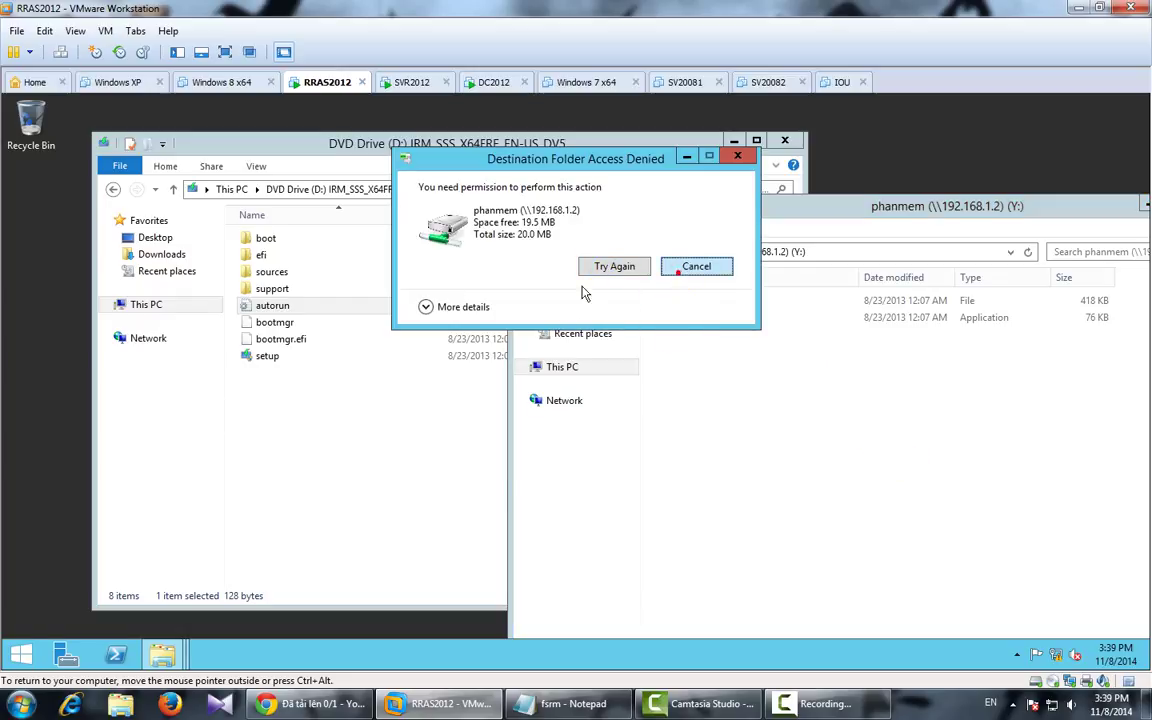
{"action": "left_click", "coordinate": [614, 266]}
{"action": "left_click", "coordinate": [264, 238]}
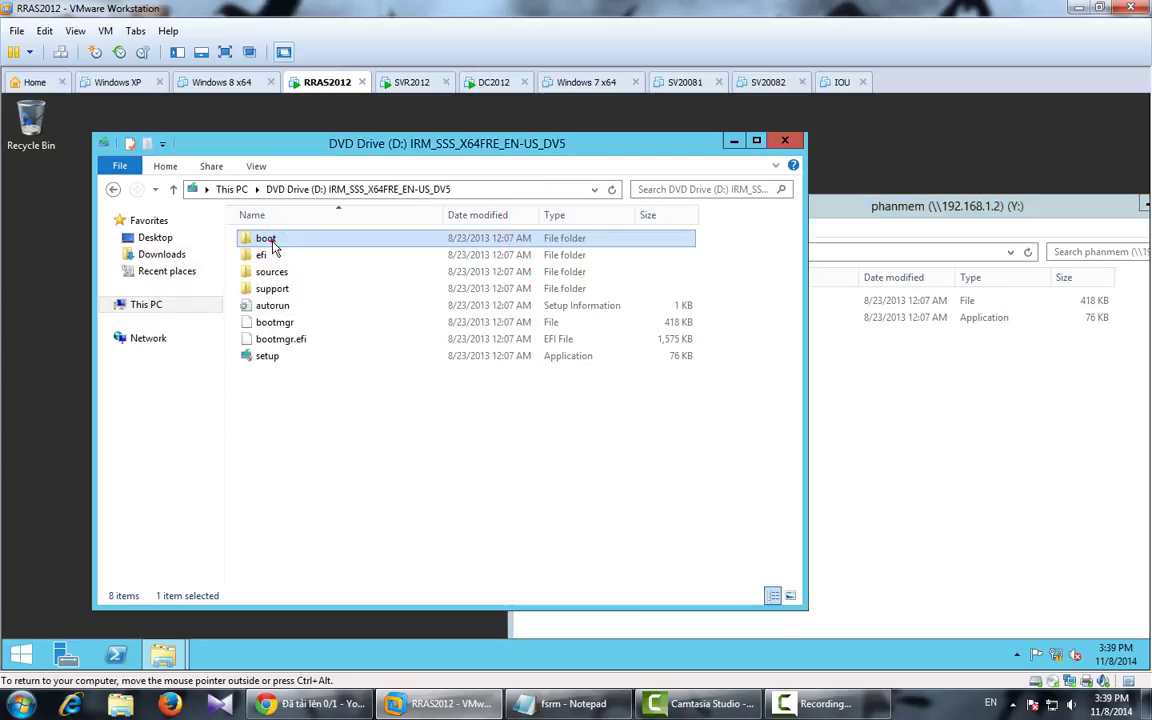
Step: Open D:\sources and copy idwbinfo into the phanmem share
{"action": "double_click", "coordinate": [264, 238]}
{"action": "double_click", "coordinate": [292, 242]}
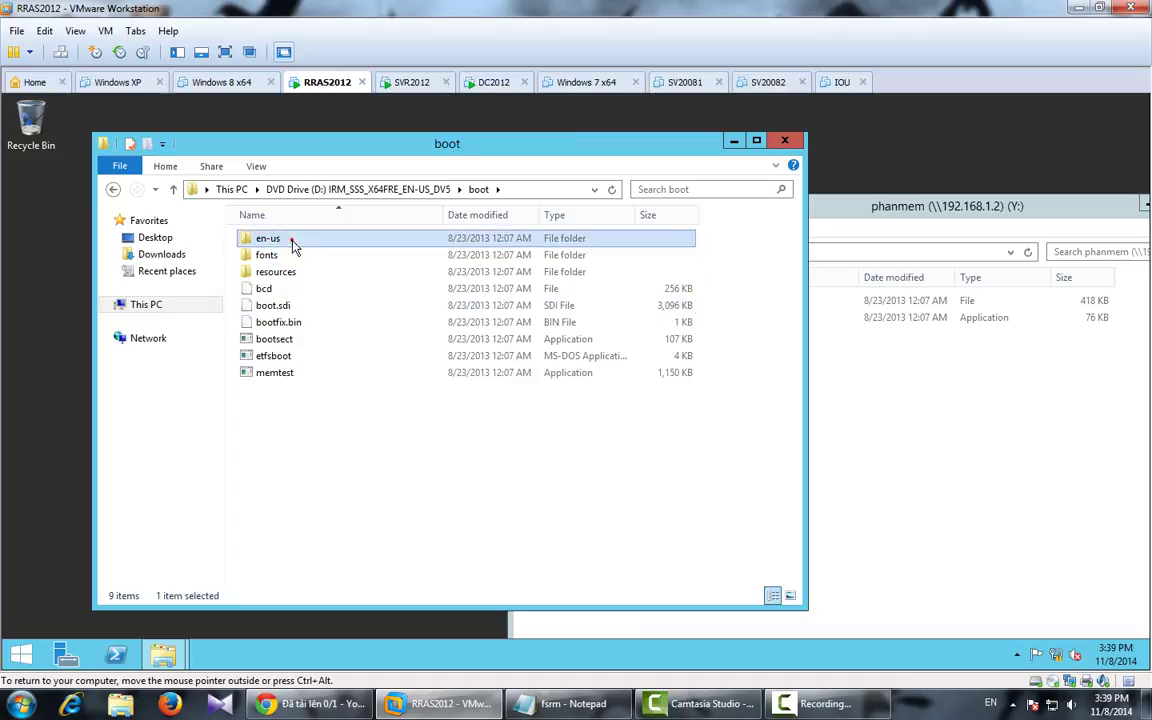
{"action": "left_click", "coordinate": [113, 190]}
{"action": "left_click", "coordinate": [113, 190]}
{"action": "double_click", "coordinate": [286, 274]}
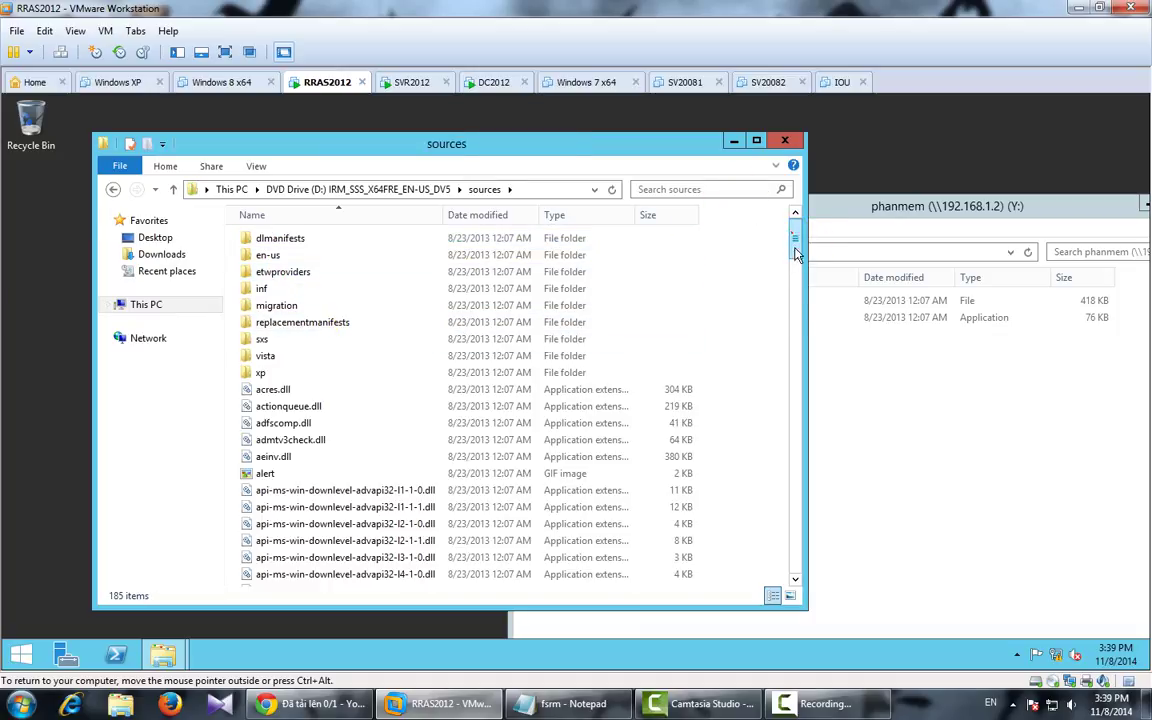
{"action": "left_click_drag", "start_coordinate": [797, 240], "coordinate": [823, 373]}
{"action": "left_click", "coordinate": [287, 356]}
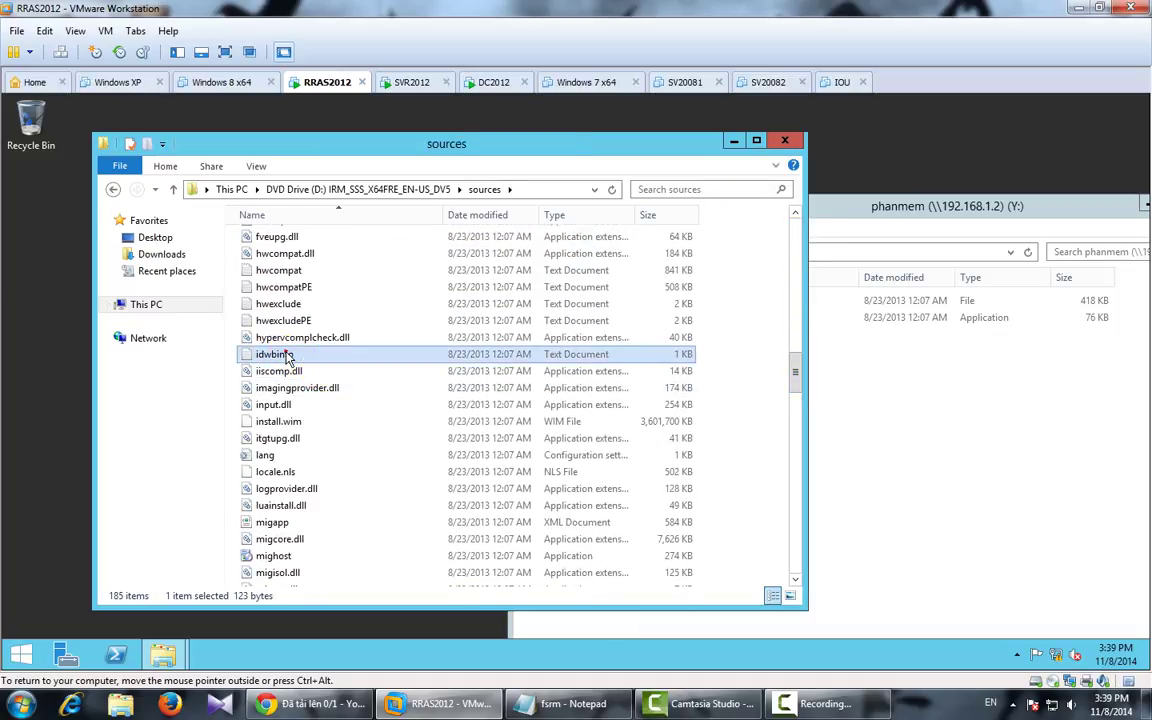
{"action": "right_click", "coordinate": [287, 356]}
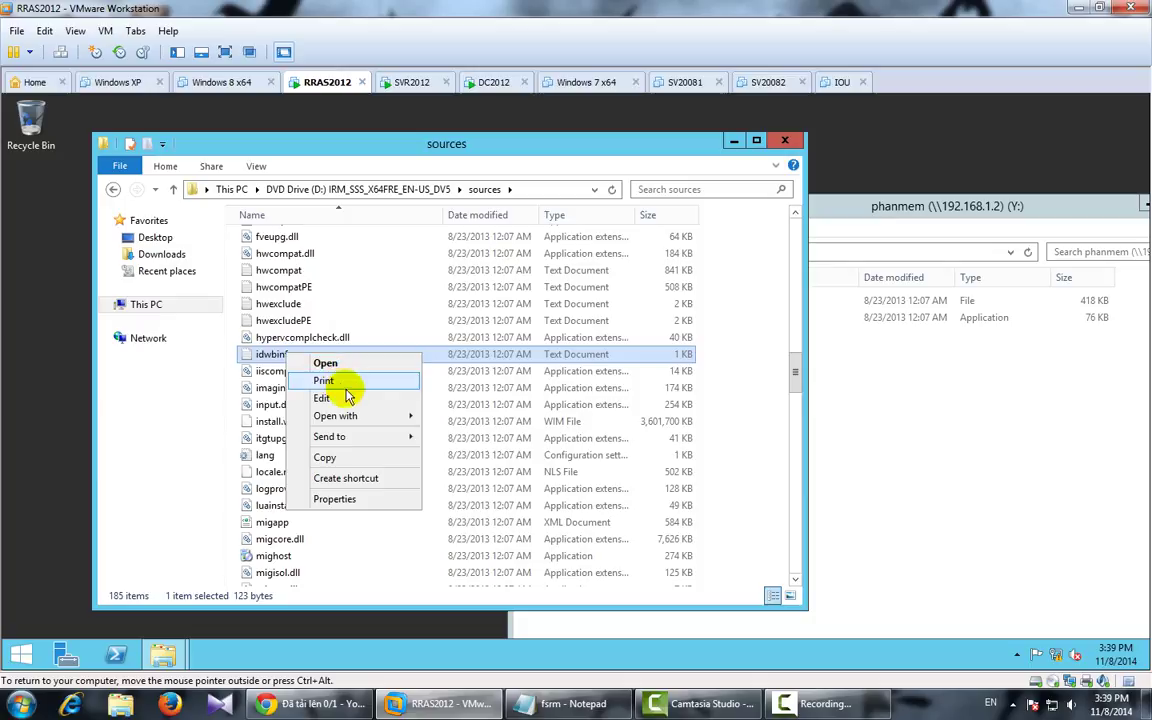
{"action": "left_click", "coordinate": [329, 458]}
{"action": "left_click", "coordinate": [1087, 434]}
{"action": "right_click", "coordinate": [773, 366]}
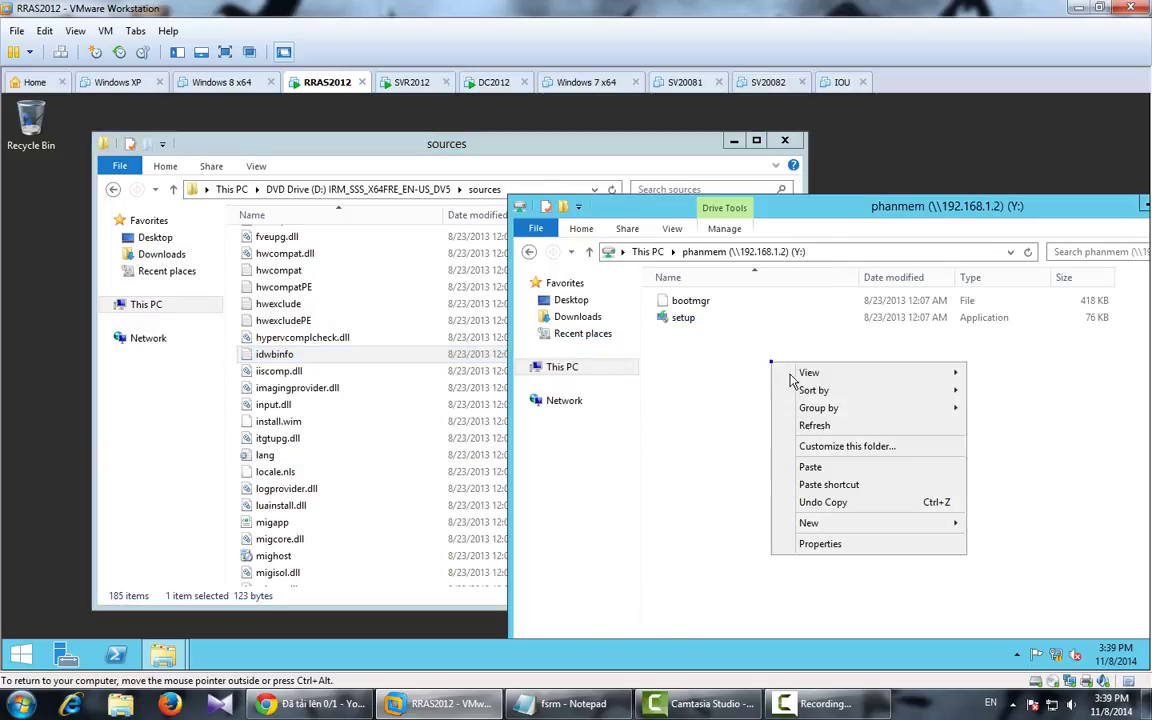
{"action": "left_click", "coordinate": [810, 467]}
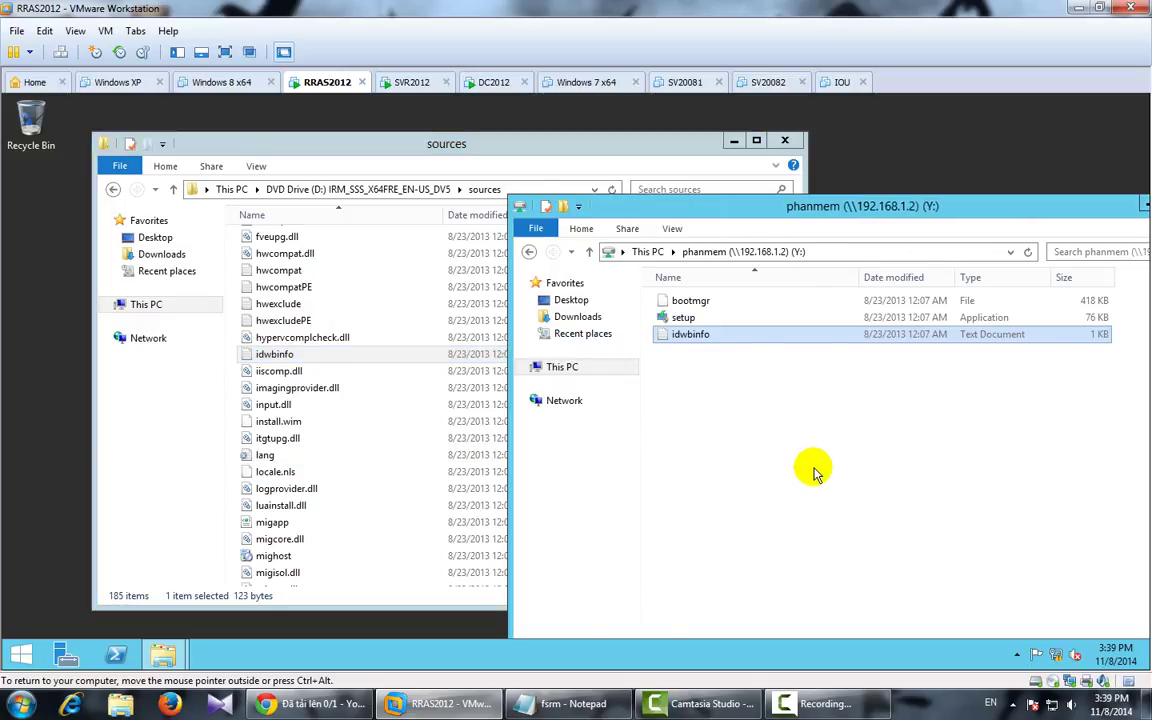
Step: Try copying lang into phanmem, retrying twice on the Access Denied dialog
{"action": "left_click", "coordinate": [268, 455]}
{"action": "right_click", "coordinate": [270, 455]}
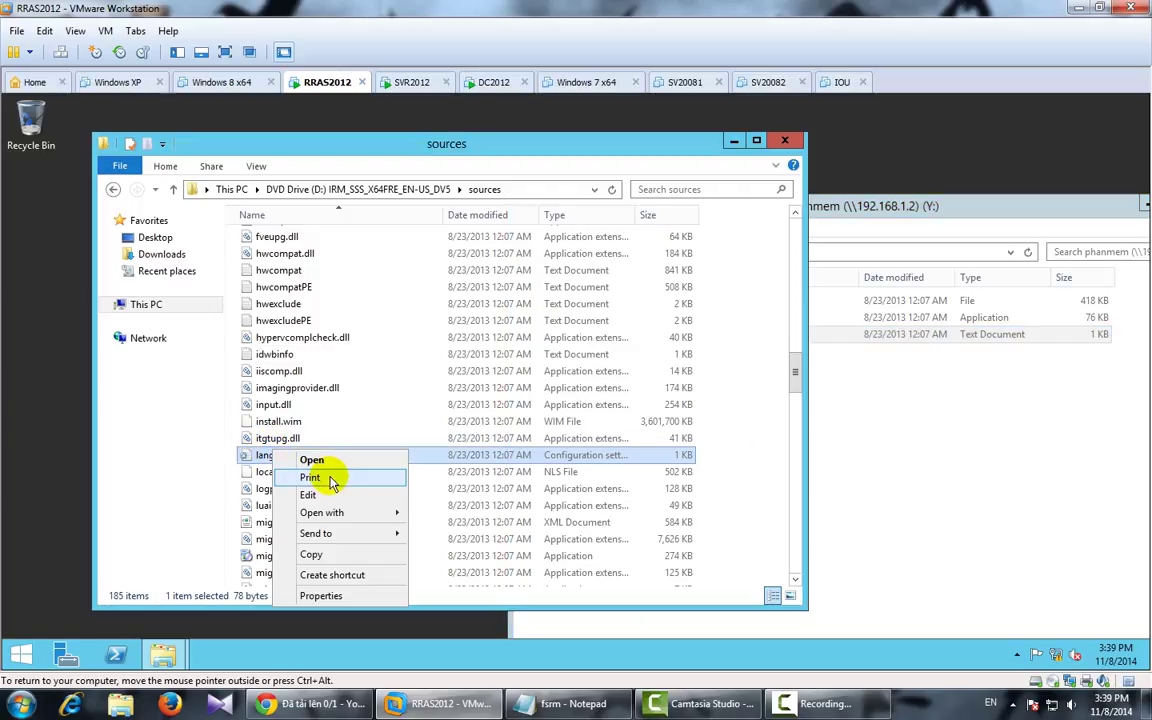
{"action": "left_click", "coordinate": [313, 554]}
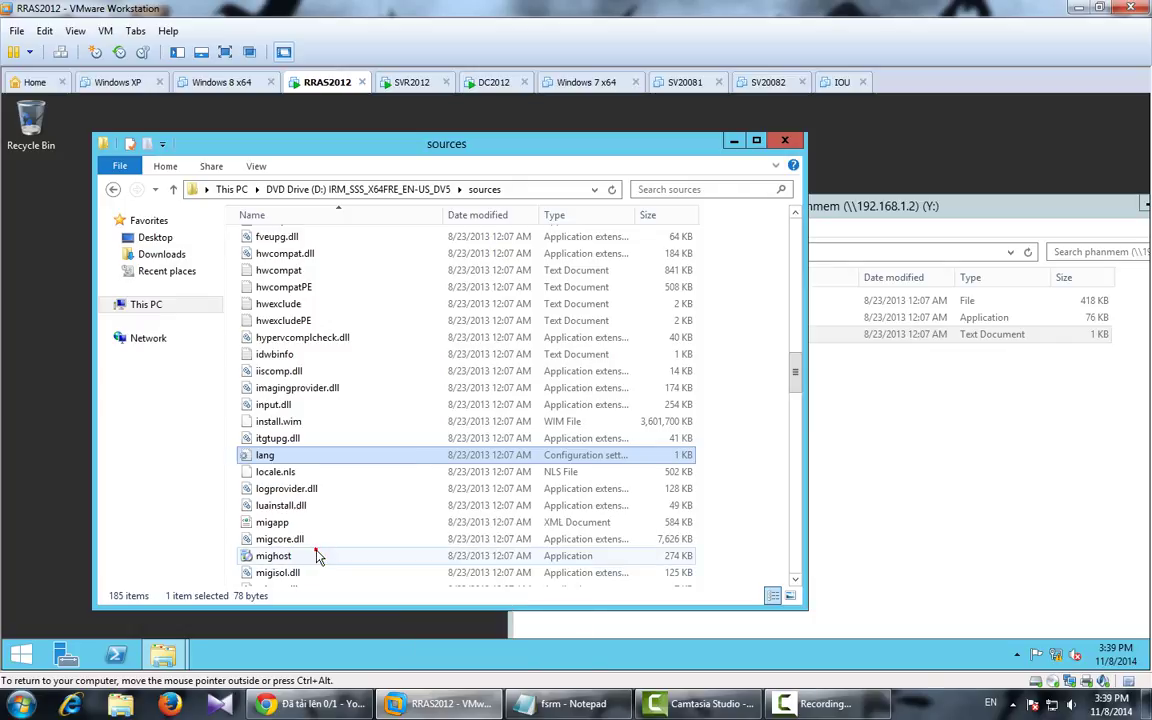
{"action": "left_click", "coordinate": [925, 409]}
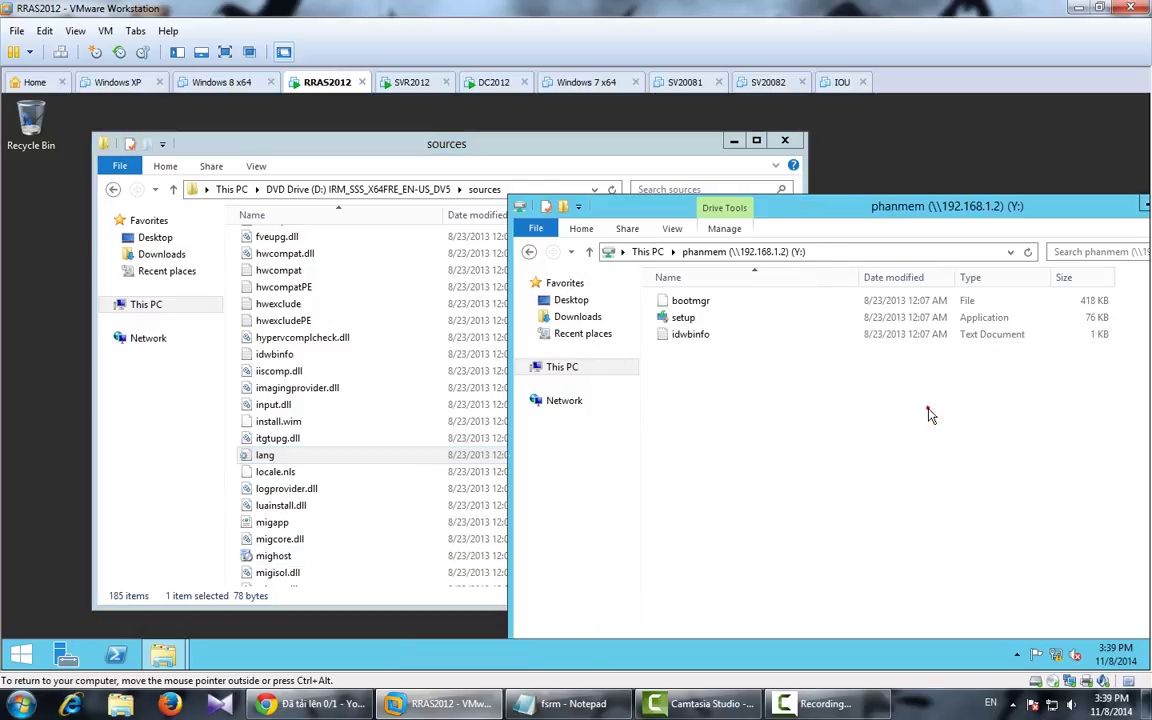
{"action": "right_click", "coordinate": [859, 385]}
{"action": "left_click", "coordinate": [900, 490]}
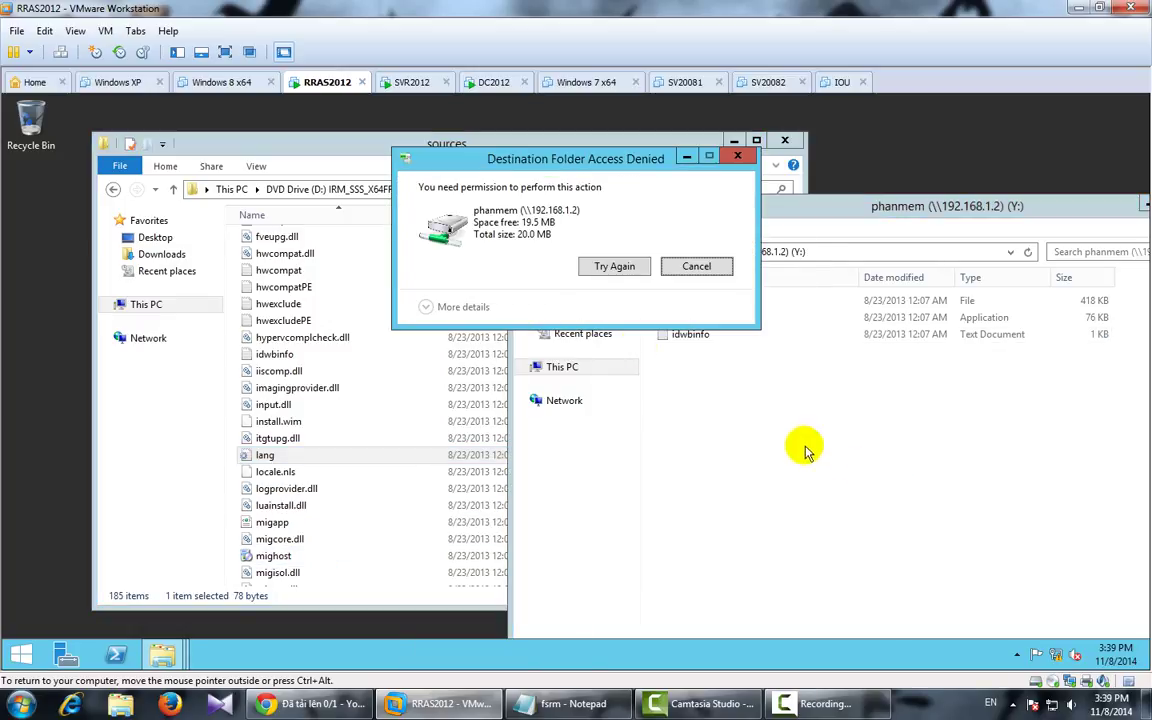
{"action": "left_click", "coordinate": [598, 268]}
{"action": "left_click", "coordinate": [600, 268]}
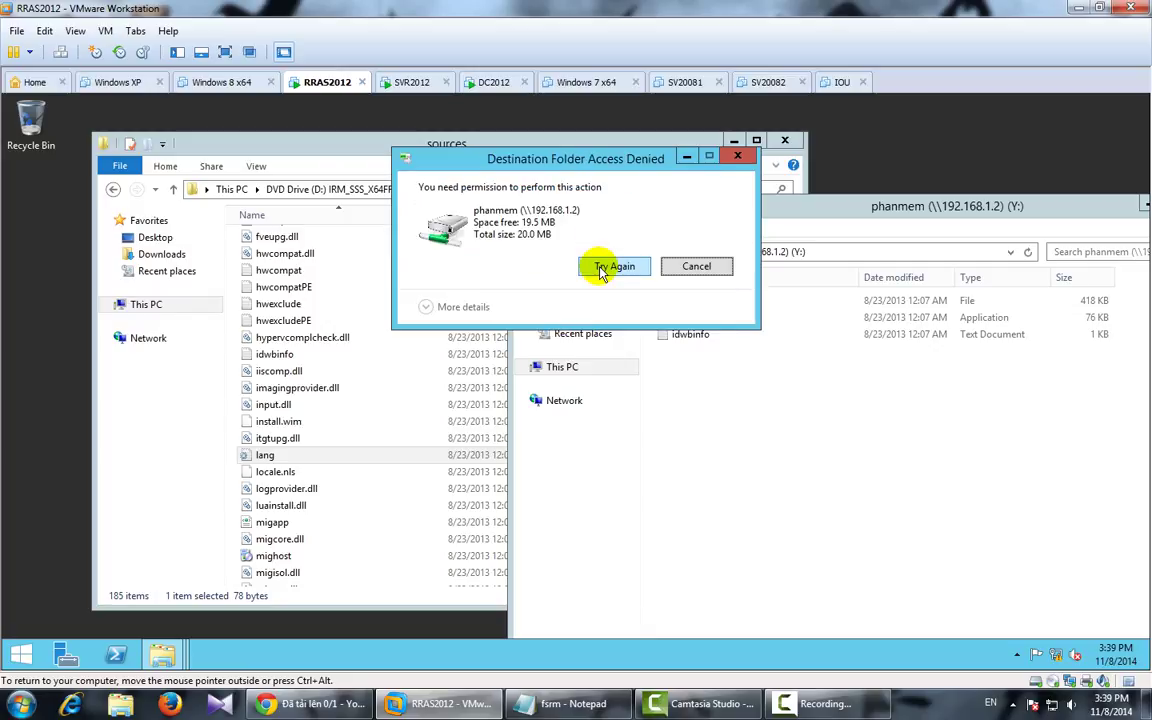